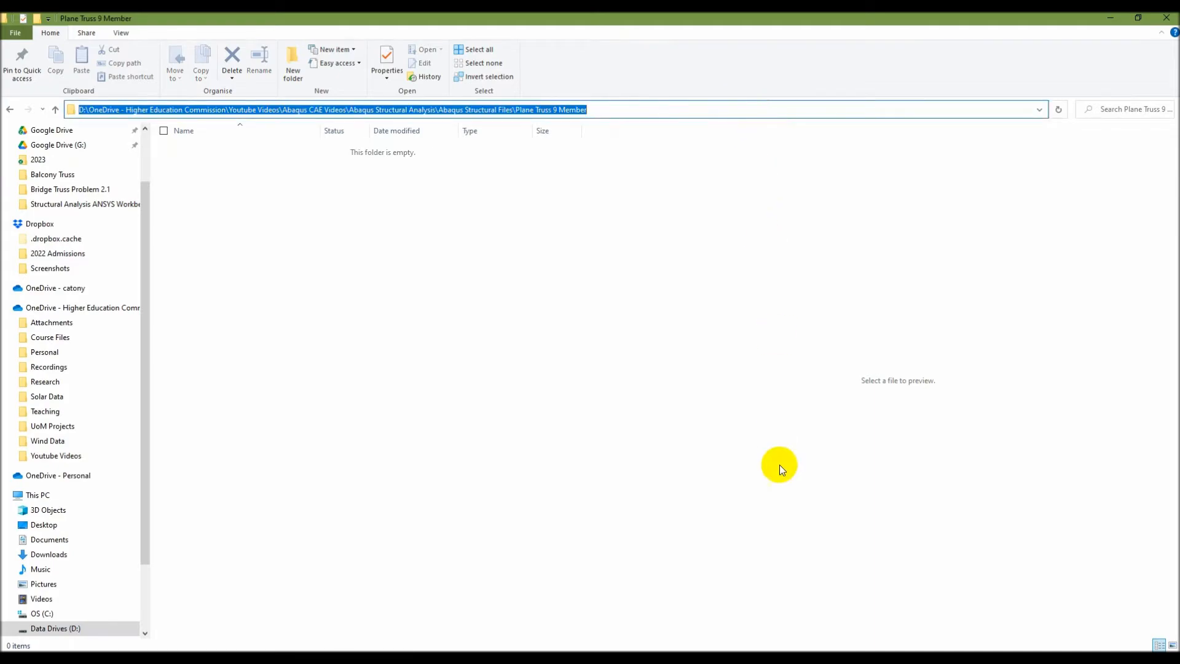
Switch to Abaqus/CAE and set the work directory to the copied path of the Plane Truss 9 Member folder.
left_click(776, 660)
left_click(32, 36)
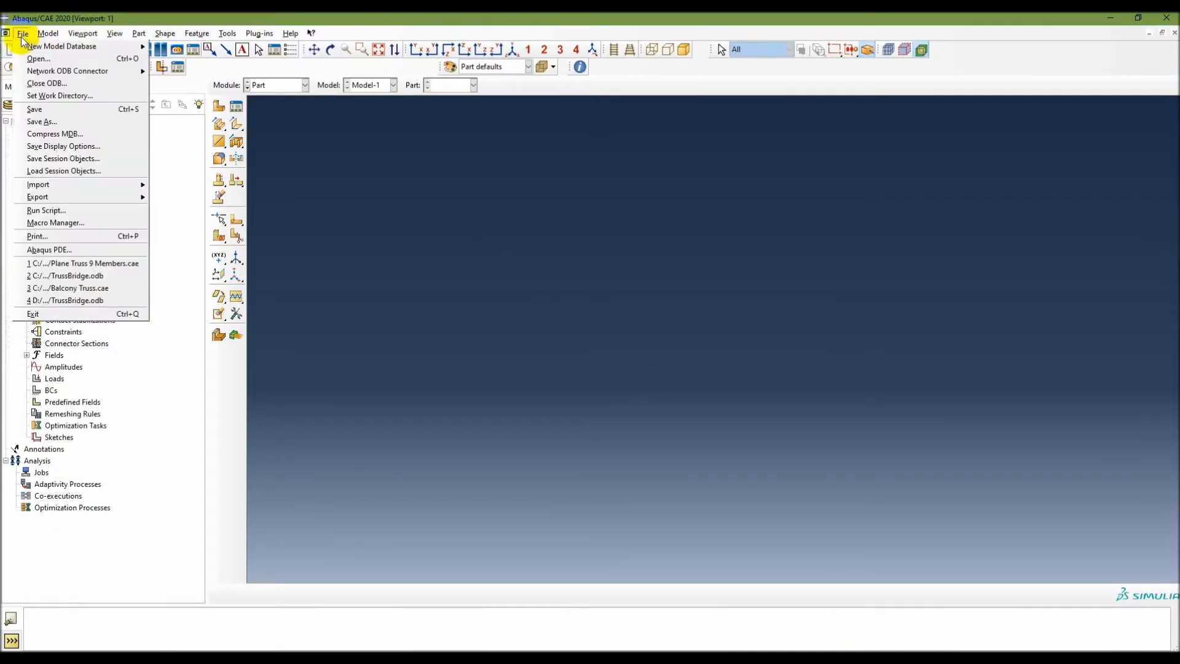
left_click(60, 97)
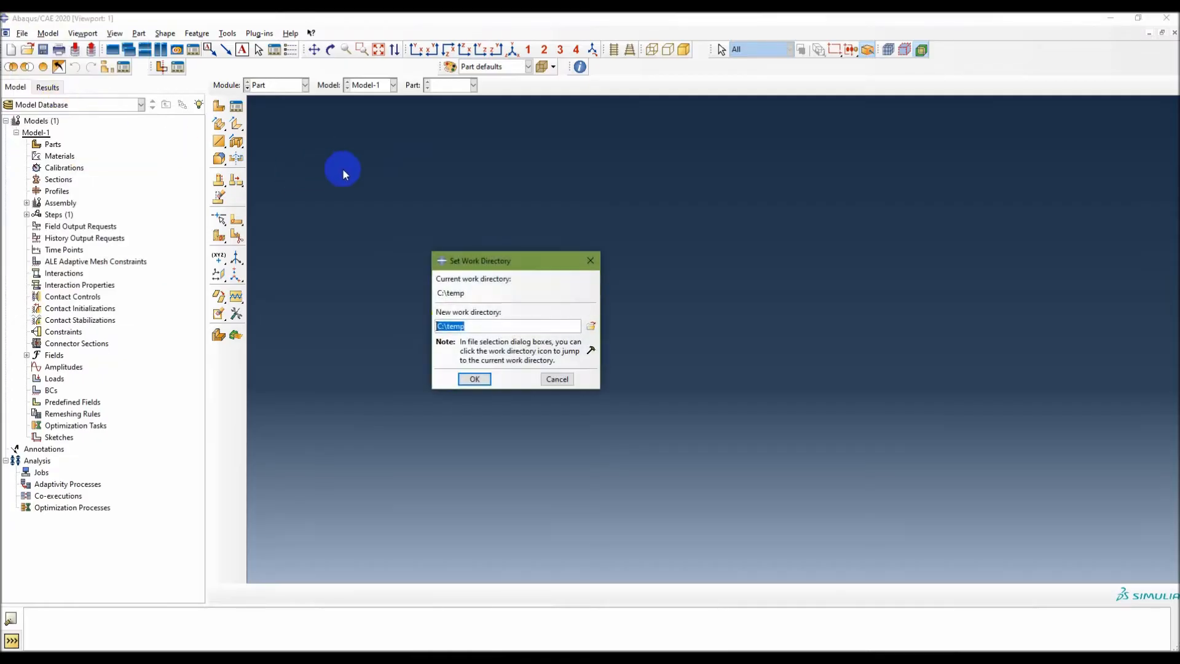
key("ctrl+v")
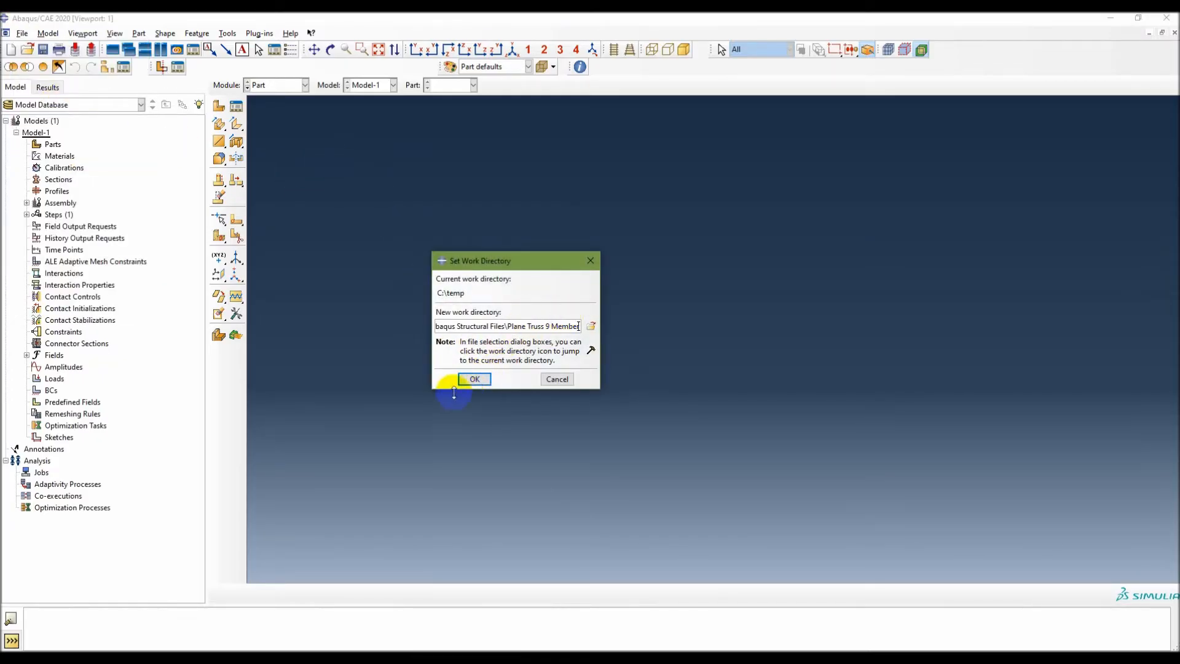
left_click(475, 378)
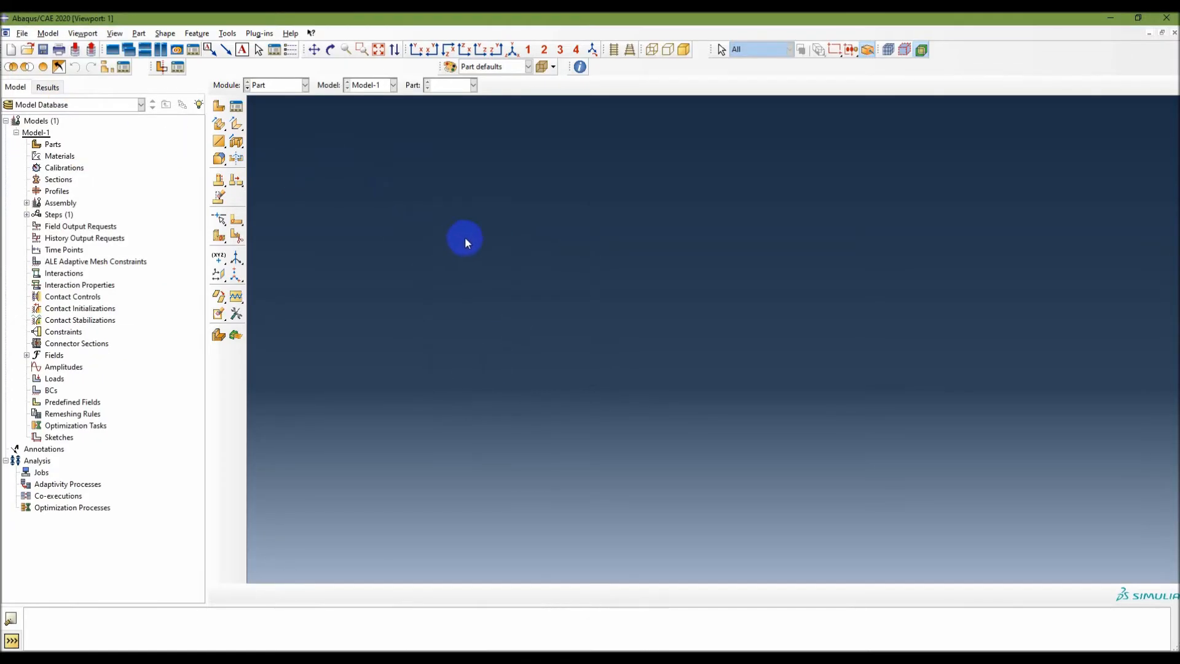
Save the model database as Plane Truss 9 Member in the work directory.
left_click(43, 52)
left_click(430, 514)
type("Plane Truss 9 Member")
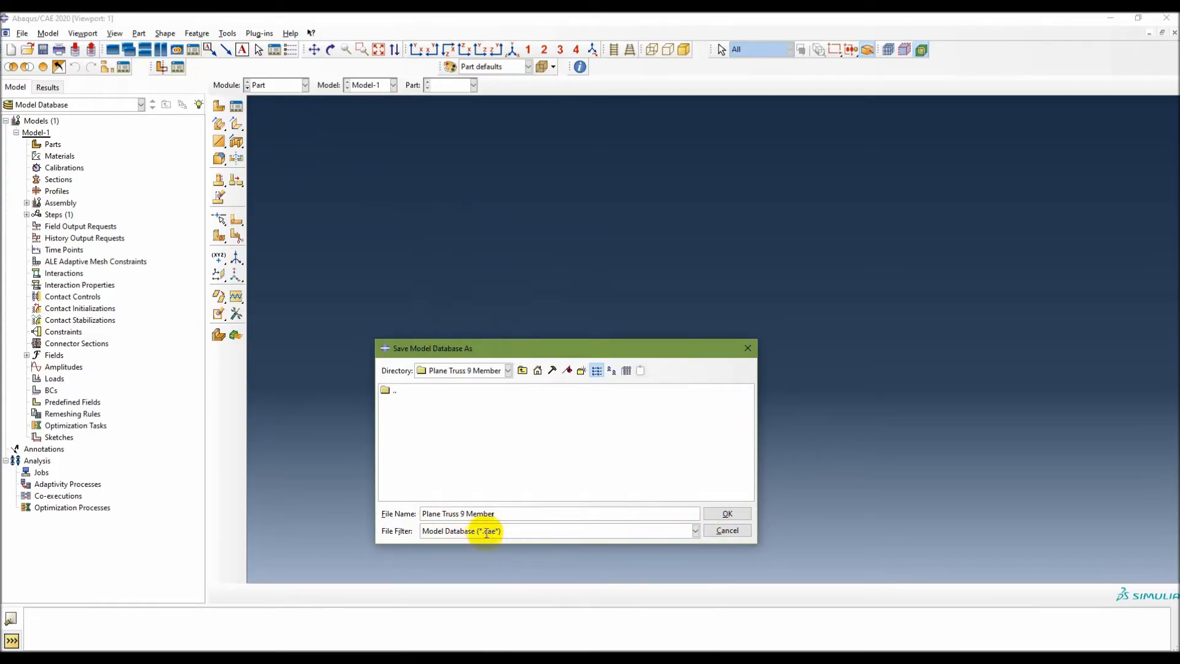
left_click(732, 512)
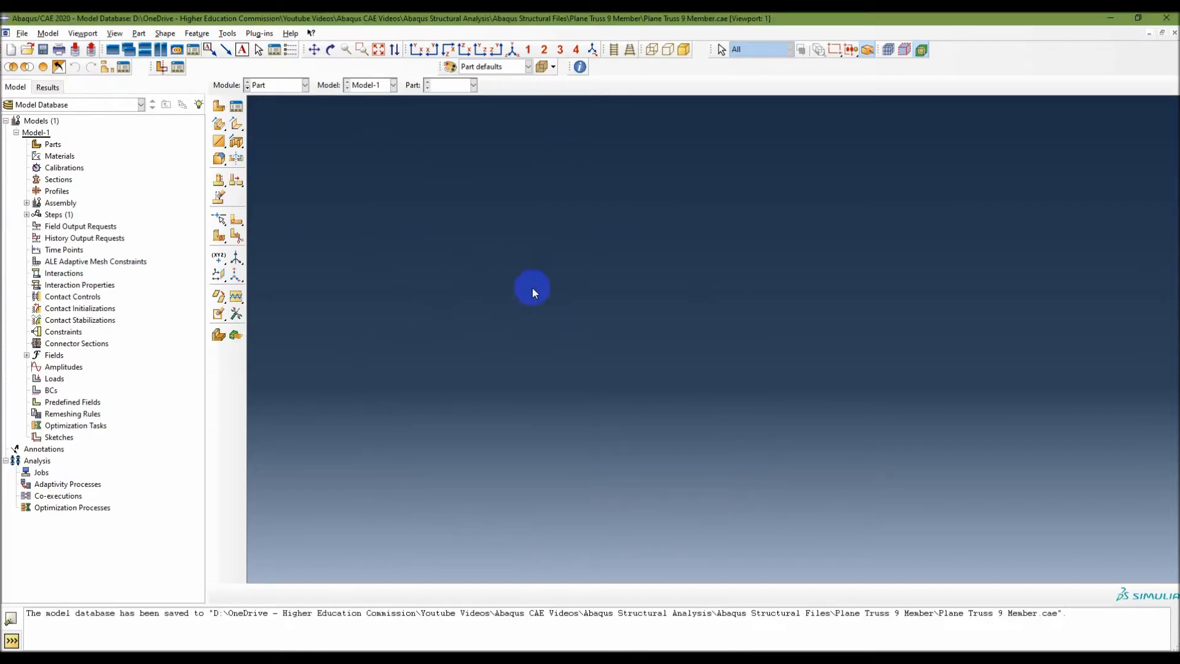
Consult the modeling slide in PowerPoint, return to Abaqus/CAE and choose the Part module for Model-1.
key("alt+Tab")
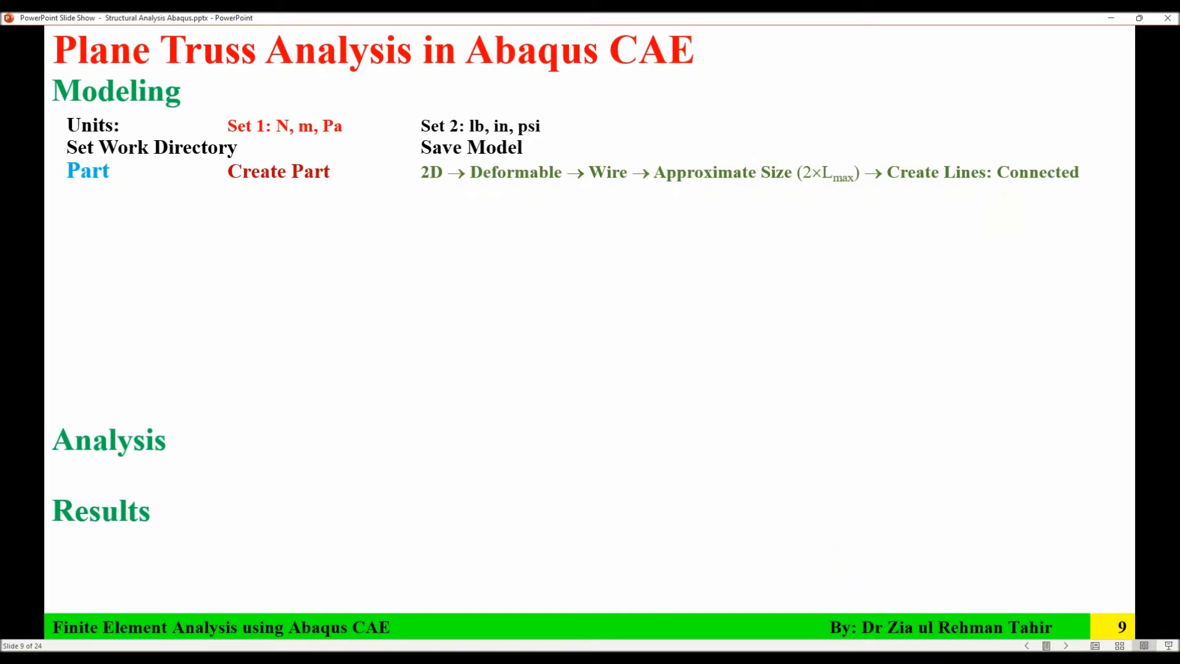
key("alt+Tab")
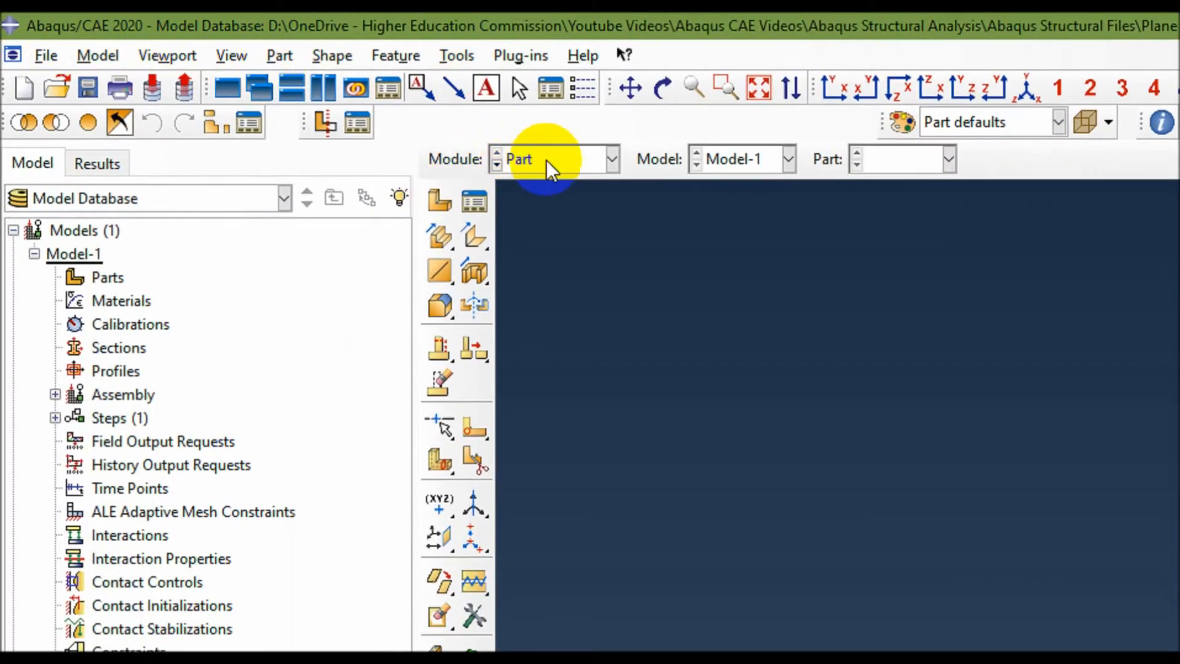
left_click(573, 160)
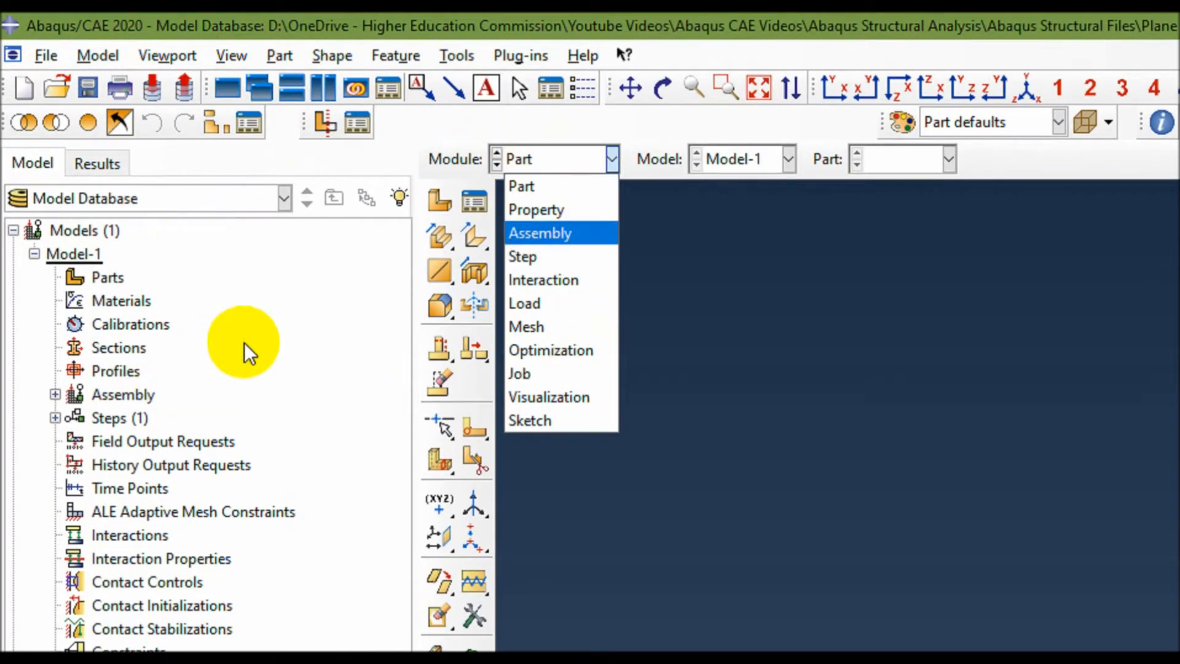
left_click(589, 117)
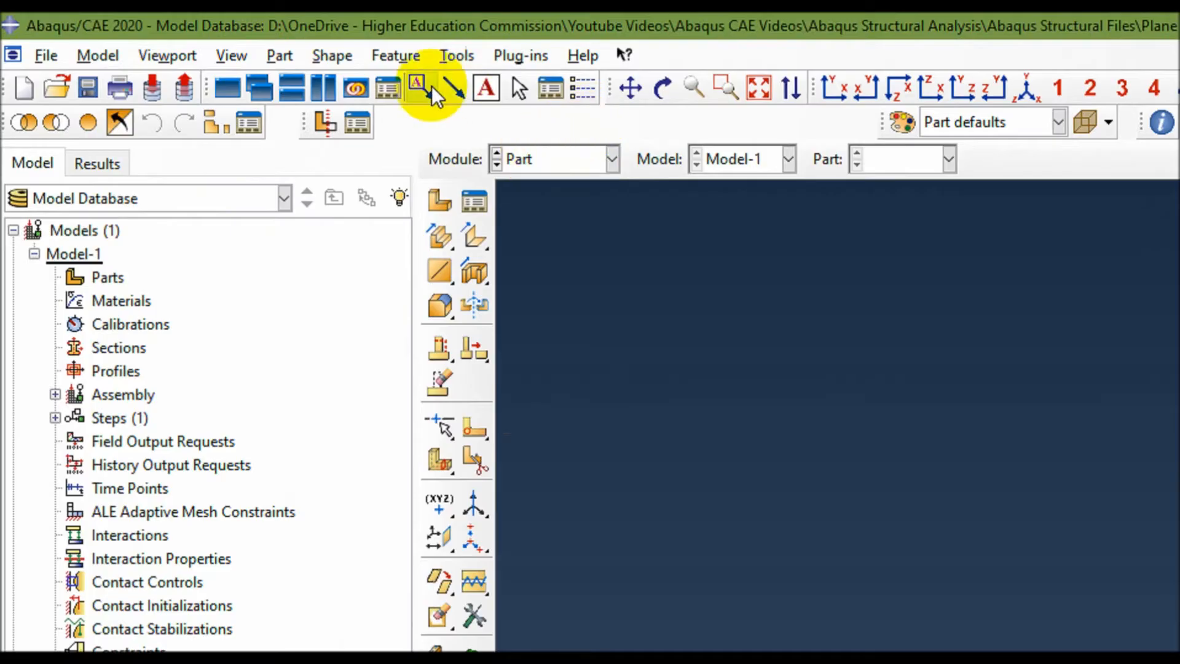
left_click(574, 159)
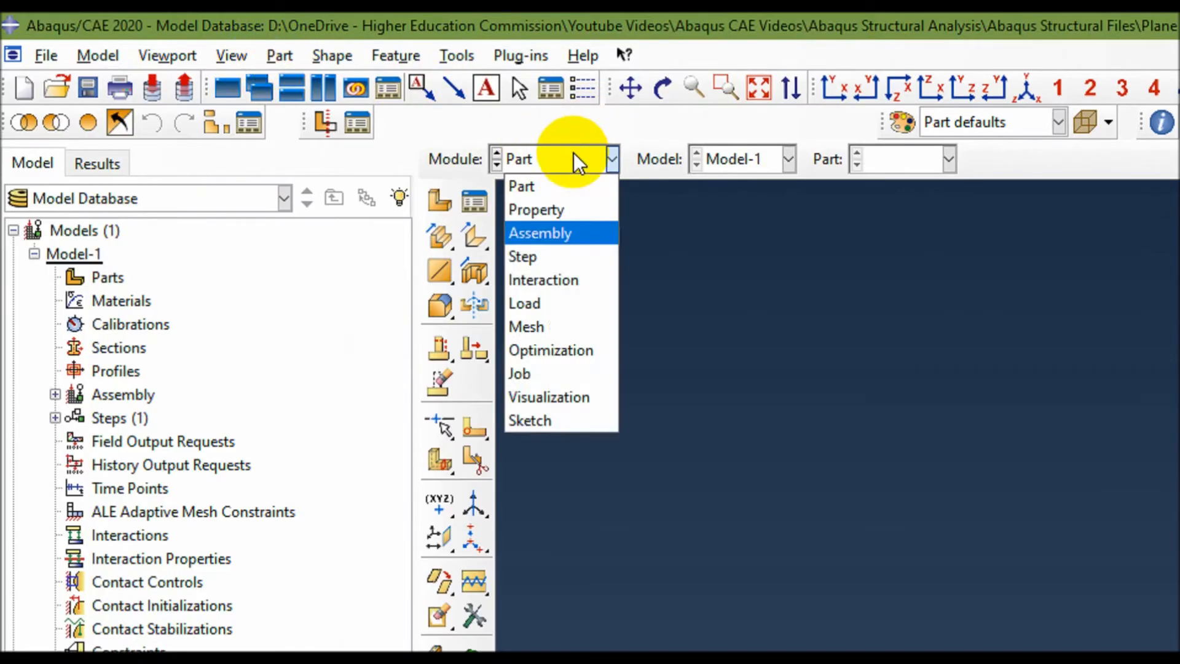
left_click(551, 187)
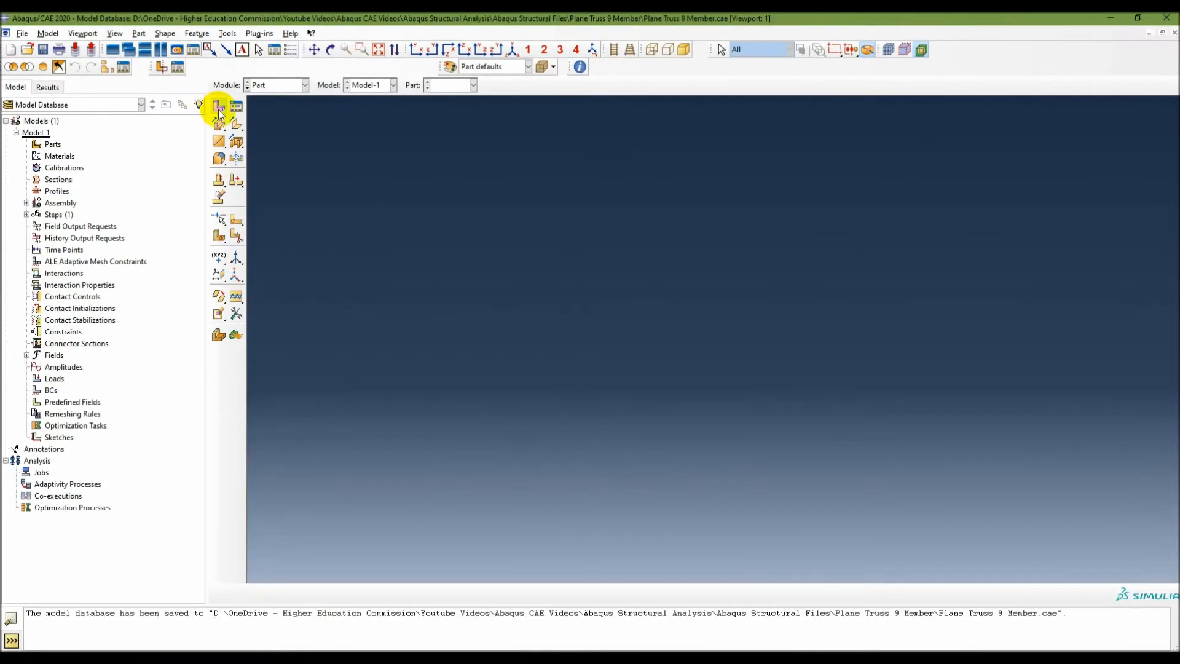
Create a 2D planar deformable wire part named Truss with an approximate size of 20.
left_click(439, 201)
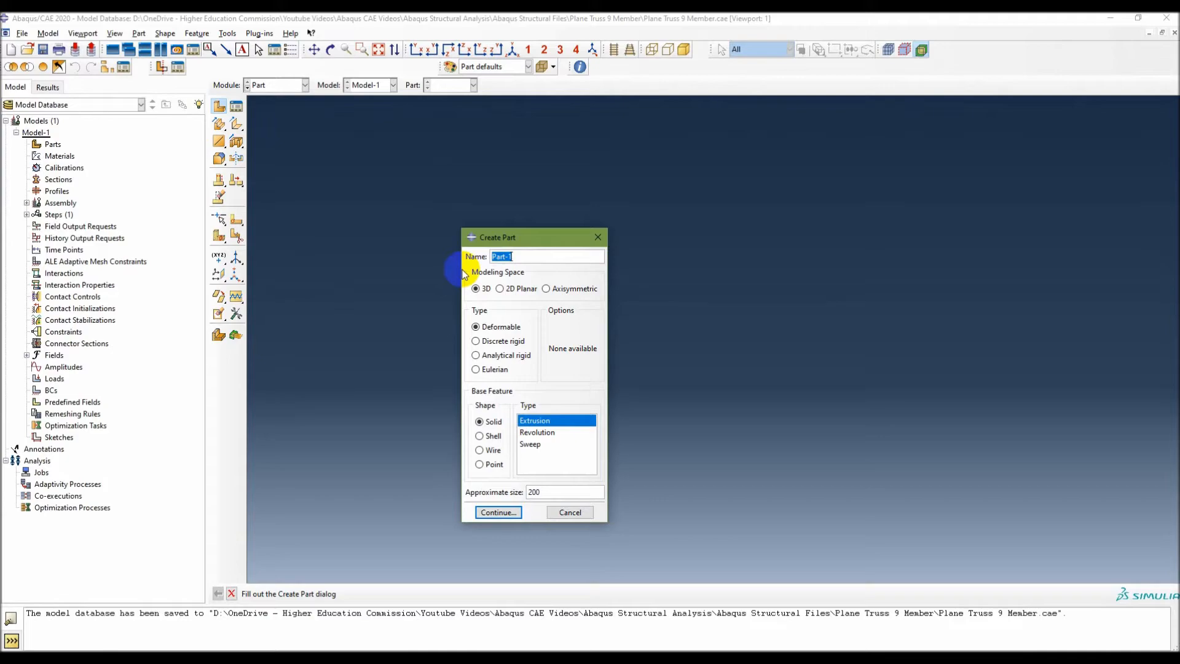
type("Truss")
left_click(500, 288)
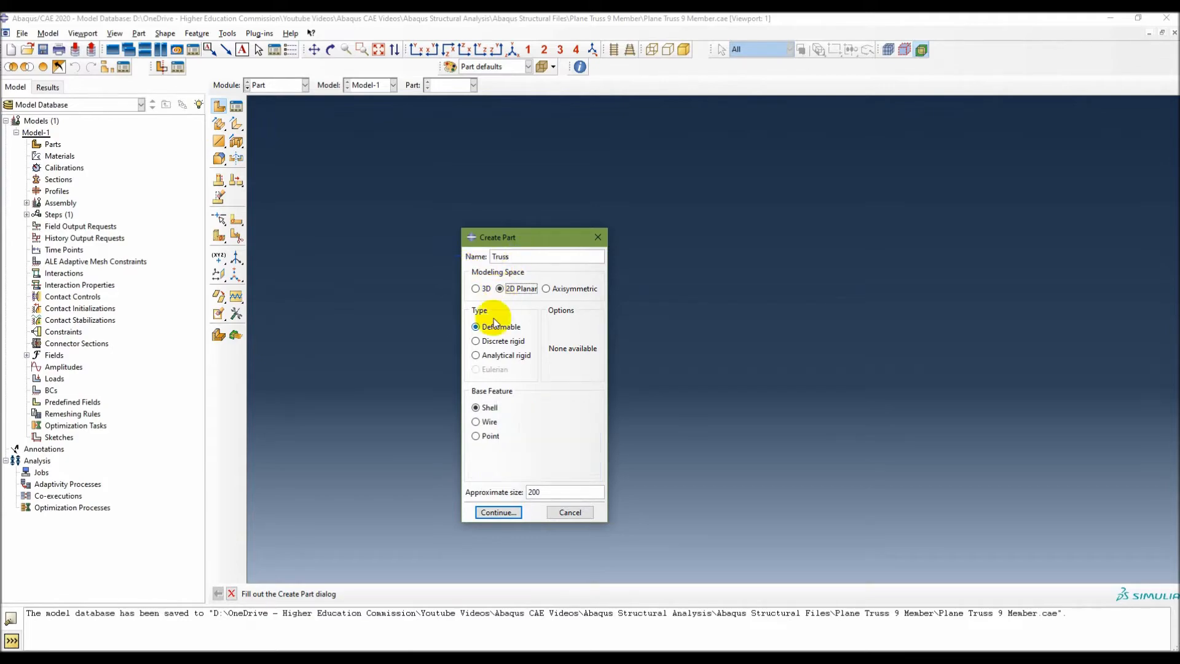
left_click(481, 421)
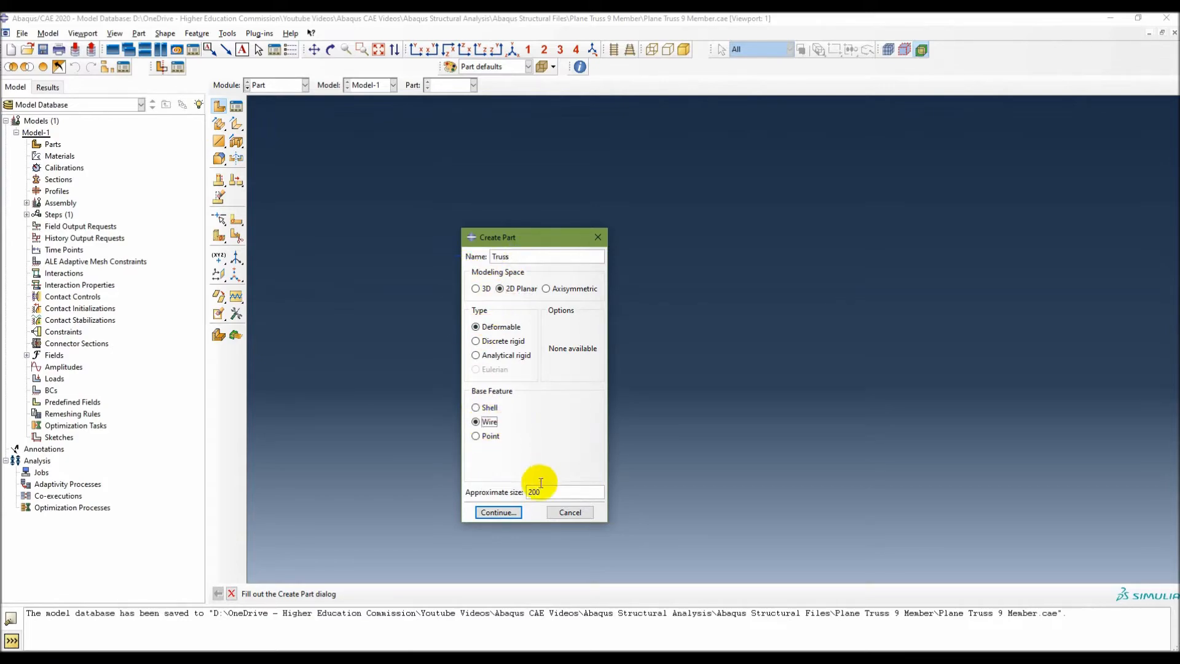
left_click(548, 492)
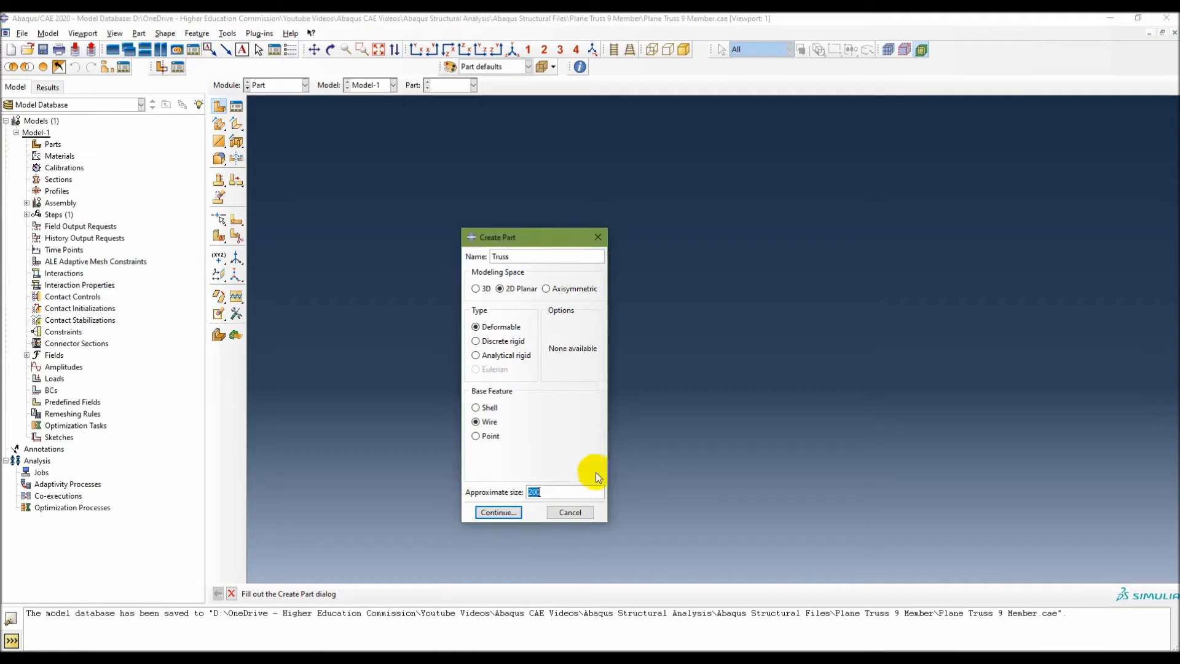
double_click(552, 490)
type("2")
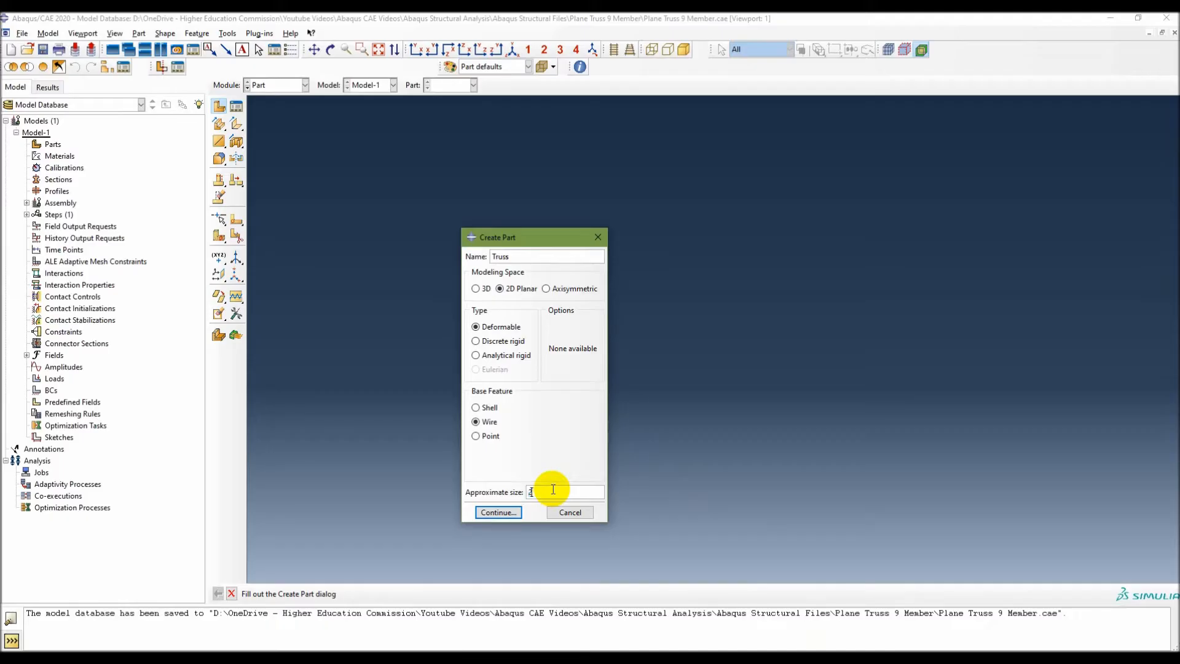
type("0")
left_click(499, 512)
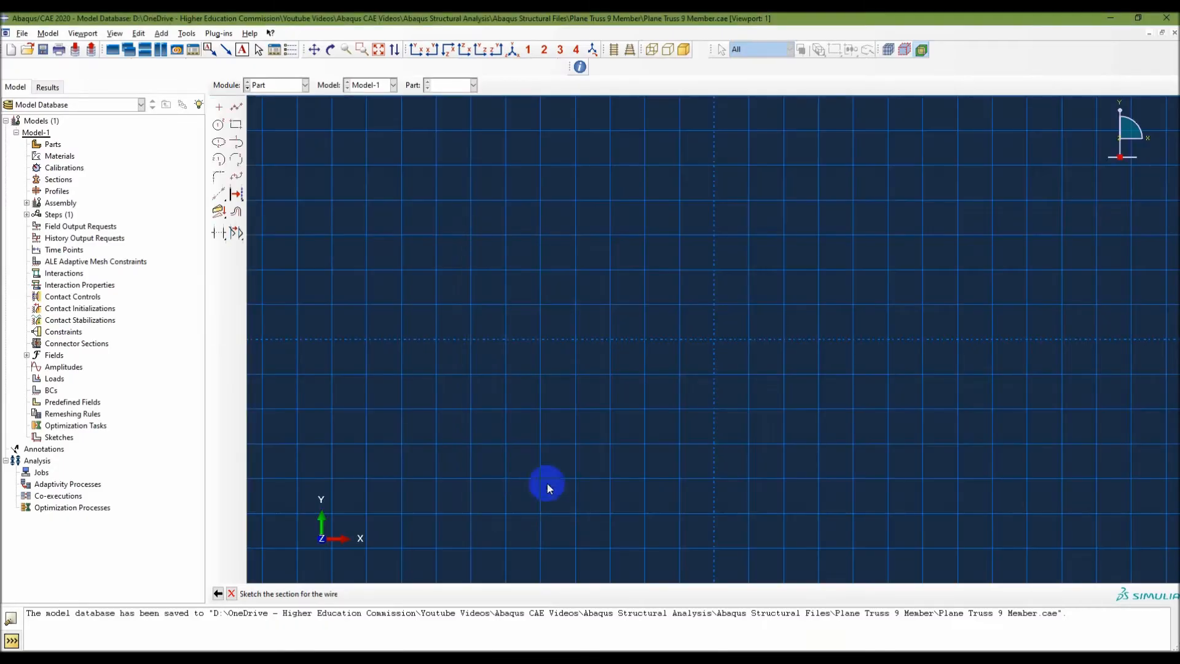
Place an isolated sketch point at the origin for the first truss joint.
scroll(718, 337, "up", 4)
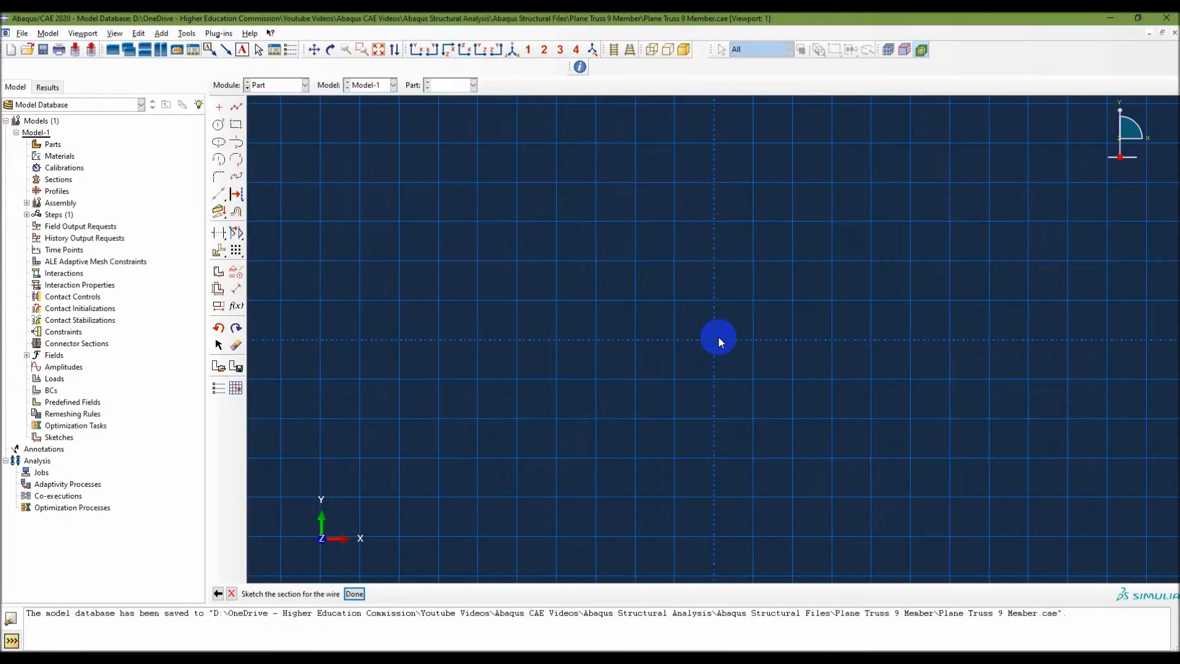
scroll(718, 337, "down", 8)
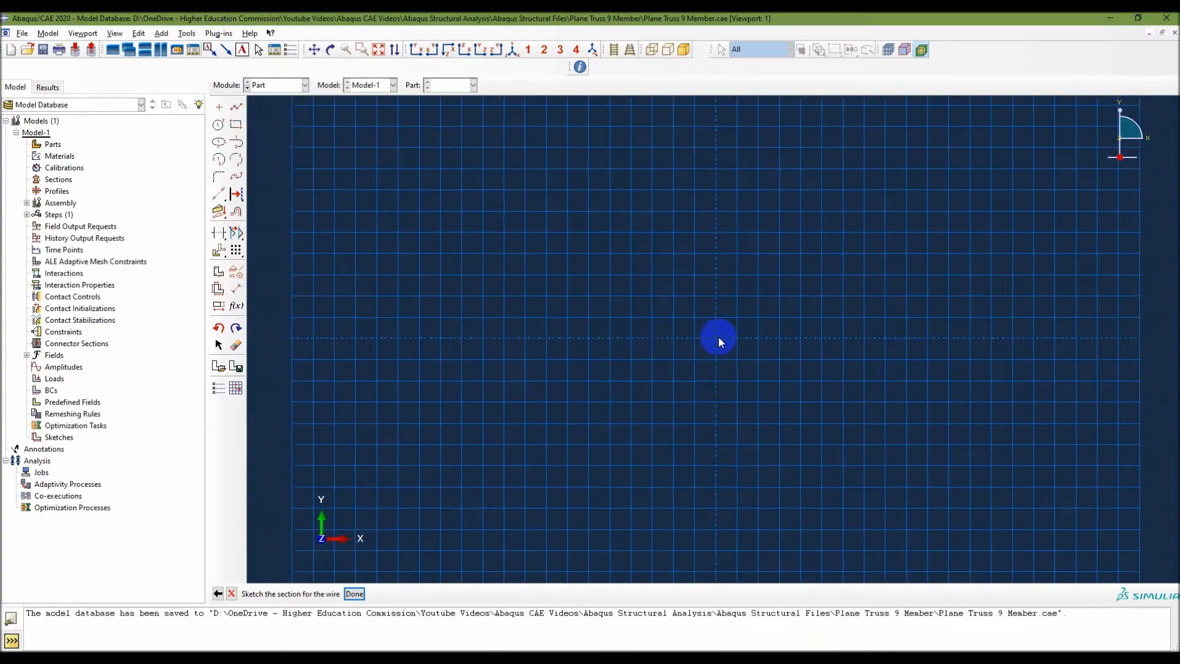
scroll(718, 337, "up", 3)
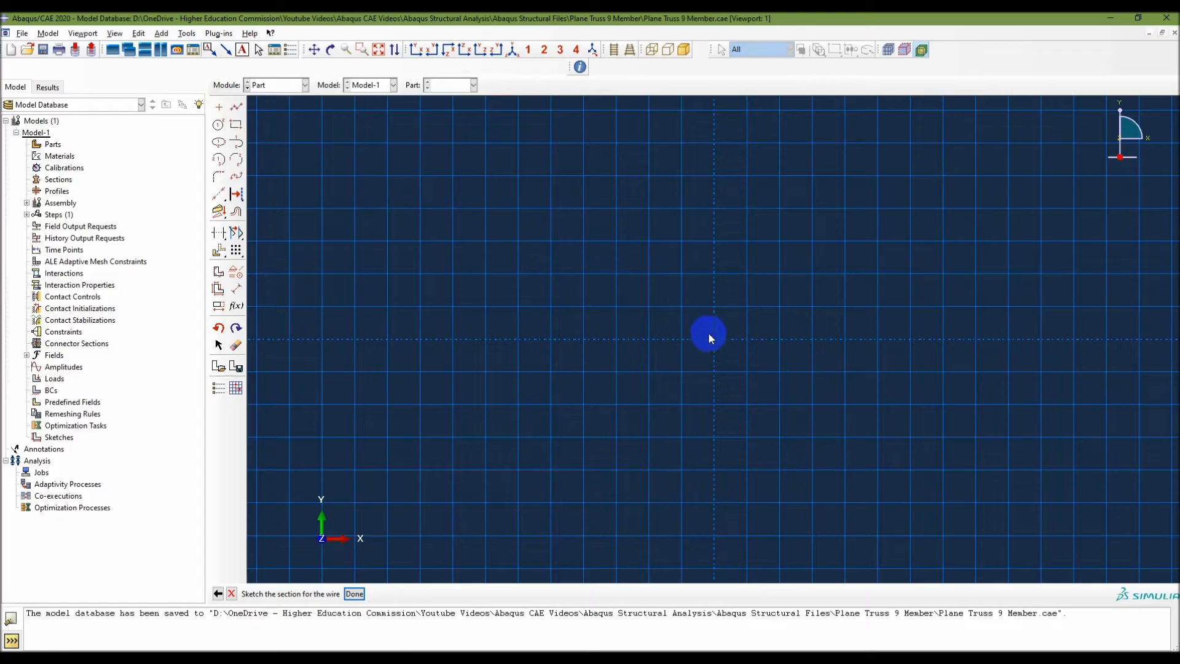
left_click(220, 110)
left_click(715, 338)
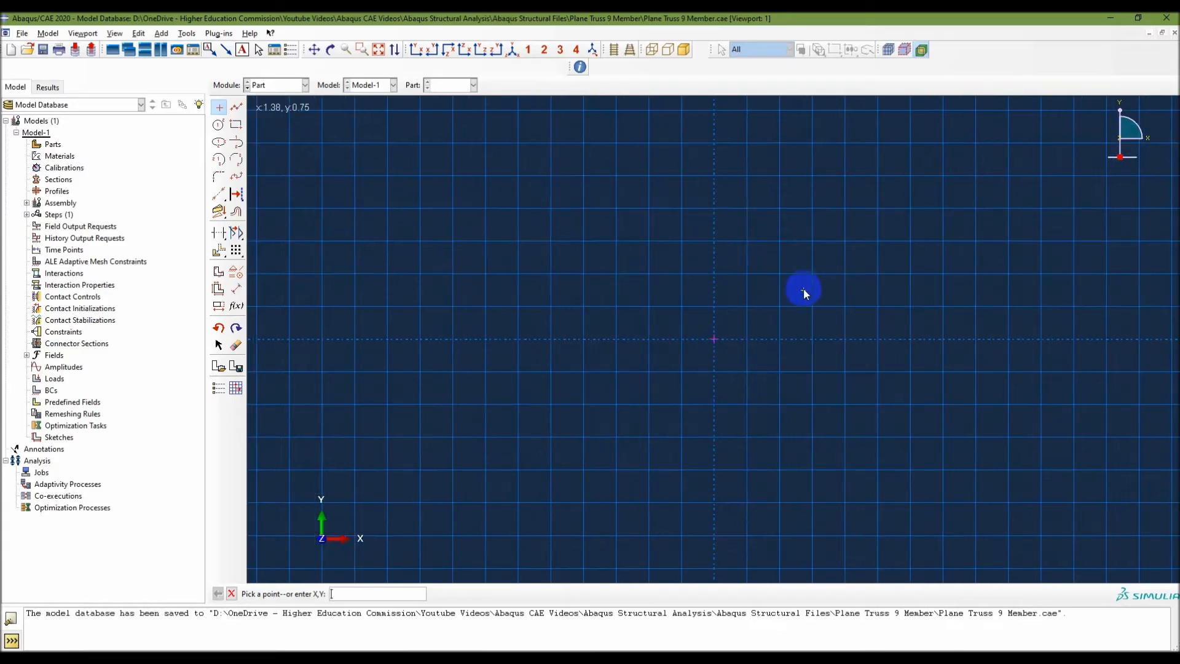
Check the truss figure in PowerPoint and add the second joint's sketch point at 2.4,1.8.
left_click(355, 594)
key("alt+Tab")
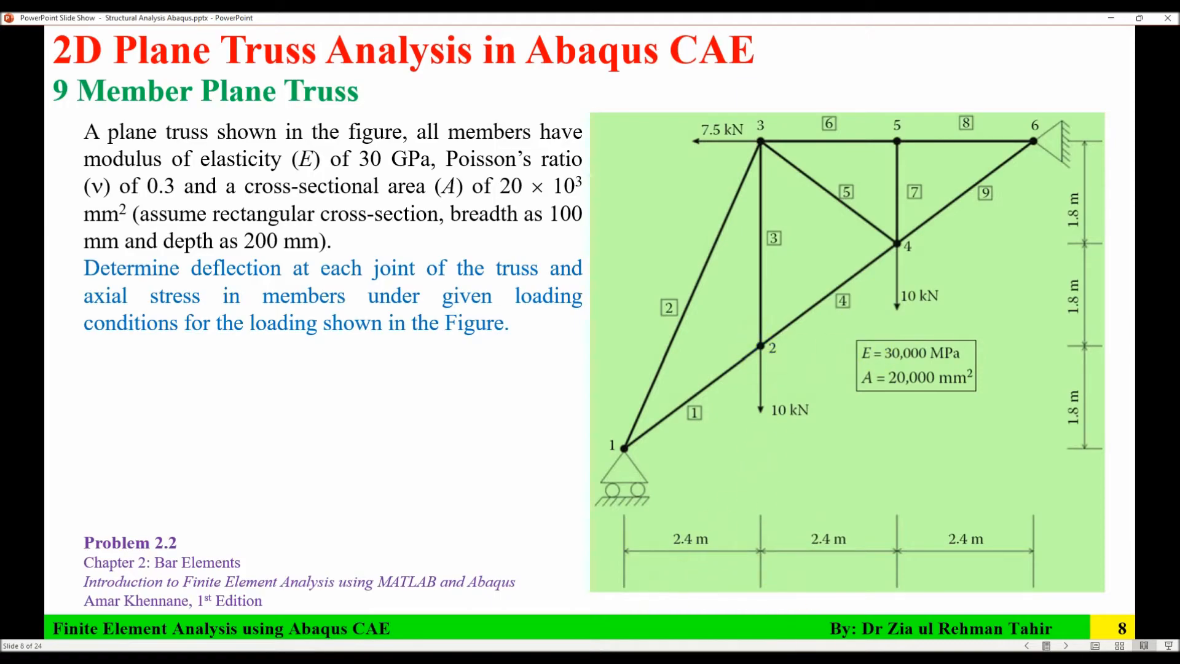
key("alt+Tab")
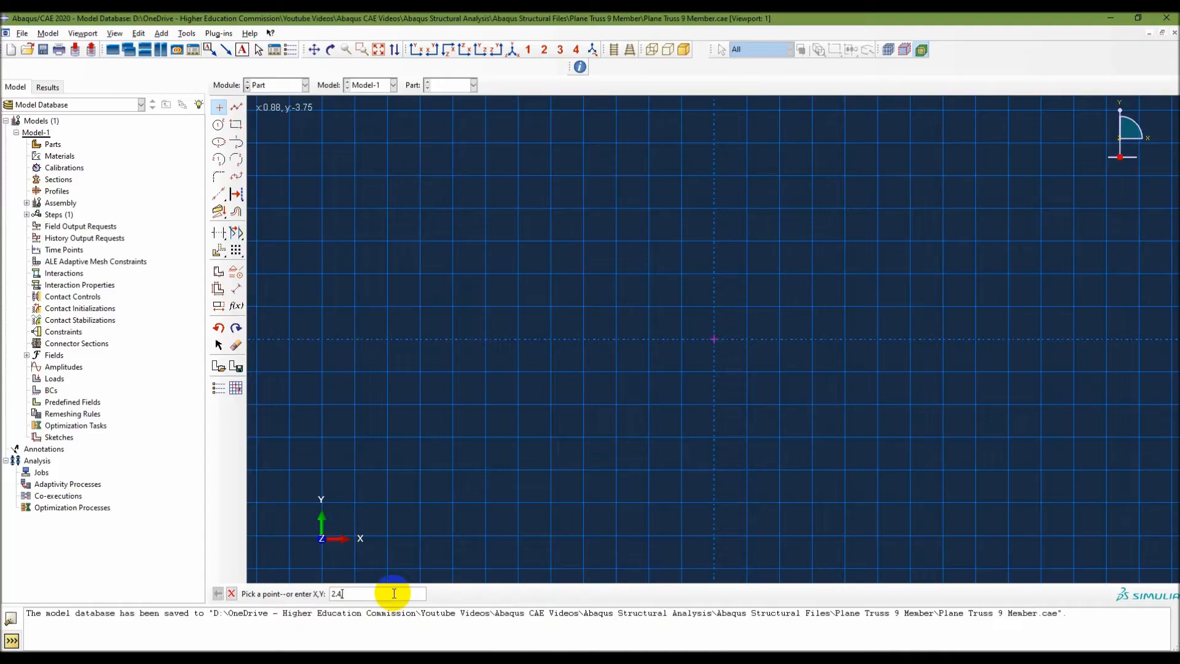
type("2.4,1.8")
key("Return")
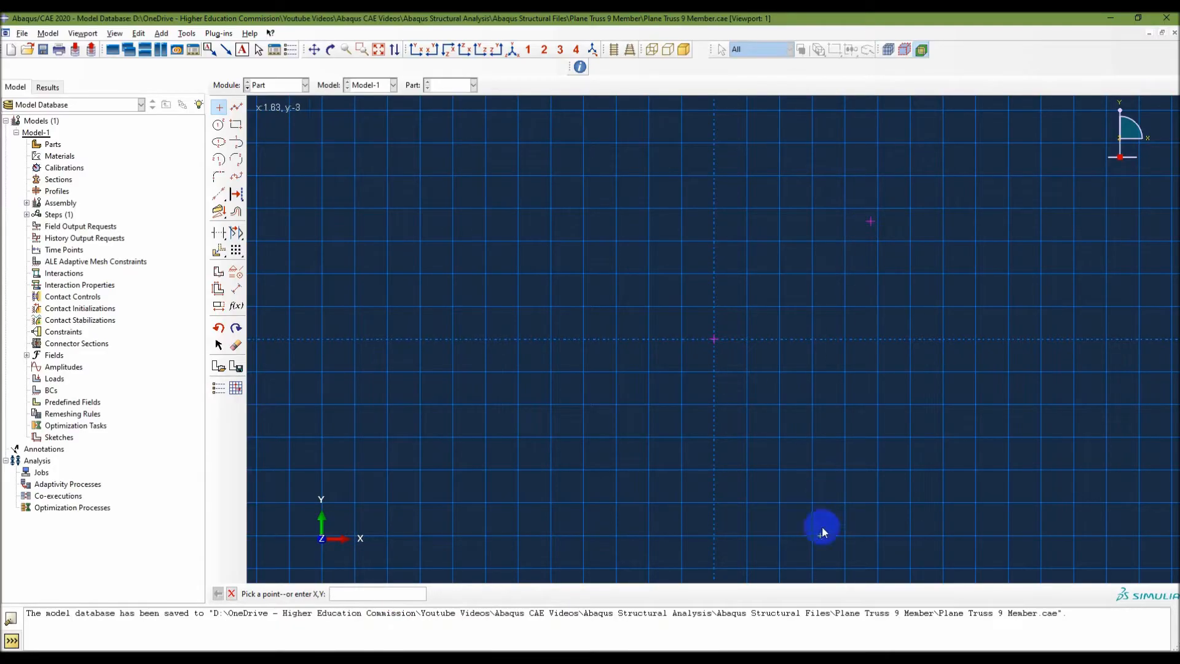
Add sketch points for the remaining joints at 4.8,3.6, 7.2,5.4, 4.8,5.4 and 2.4,5.4, checking them against the truss figure in PowerPoint.
key("alt+Tab")
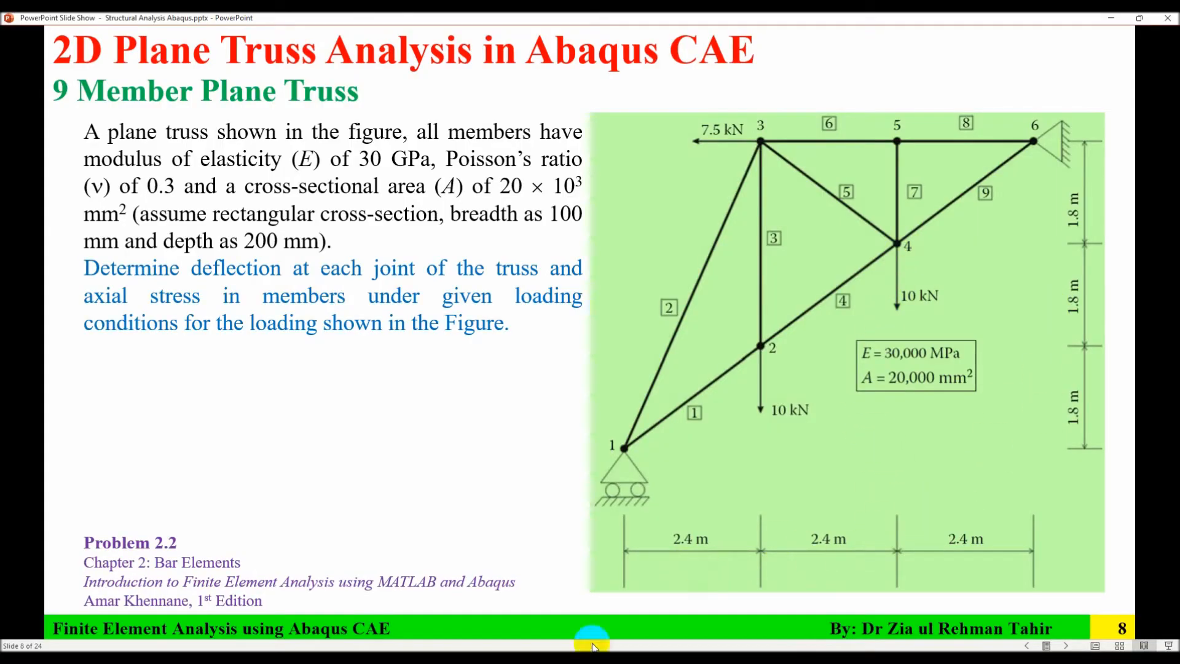
key("alt+Tab")
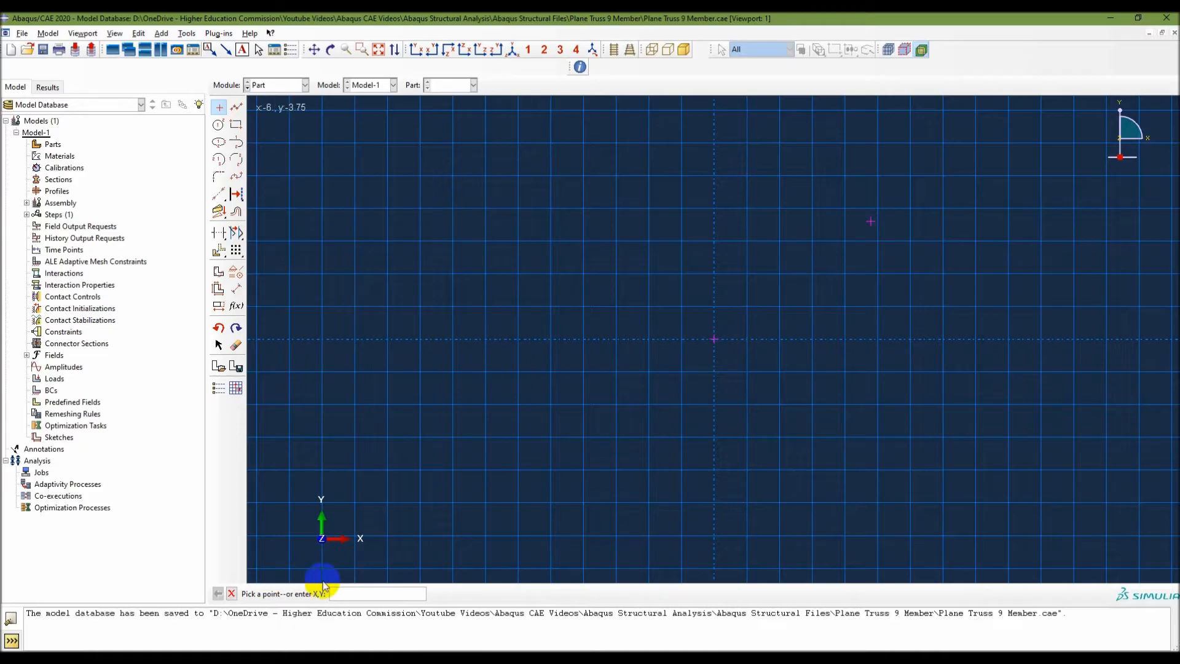
left_click(349, 594)
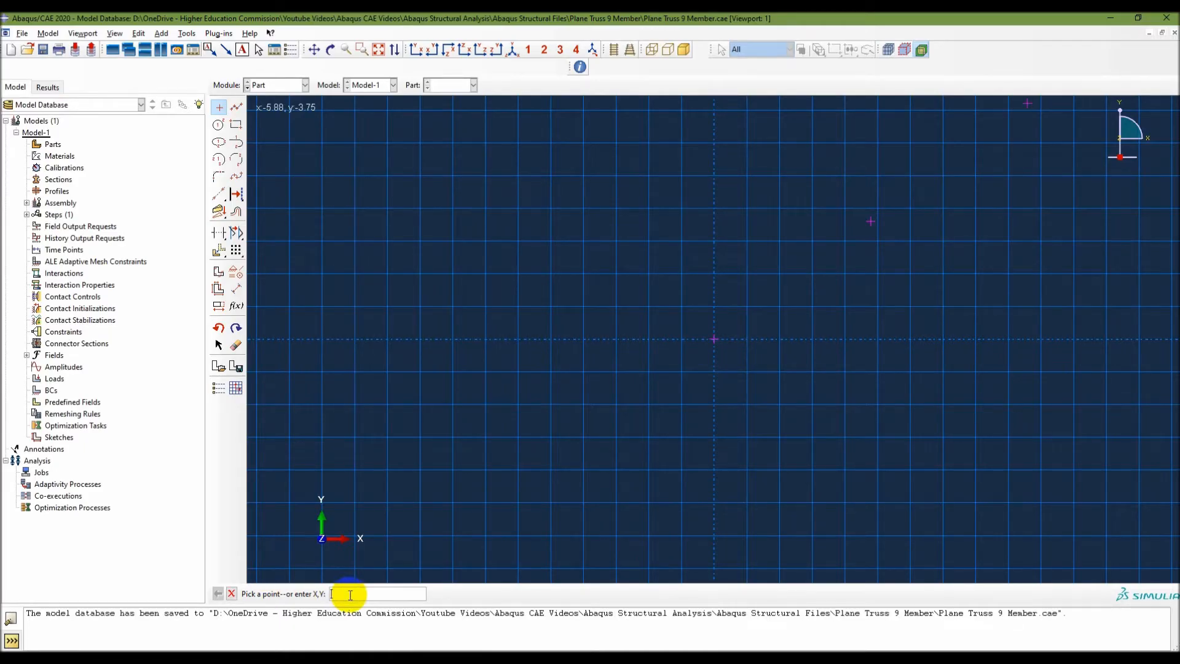
scroll(880, 142, "down", 3)
scroll(880, 141, "down", 1)
key("alt+Tab")
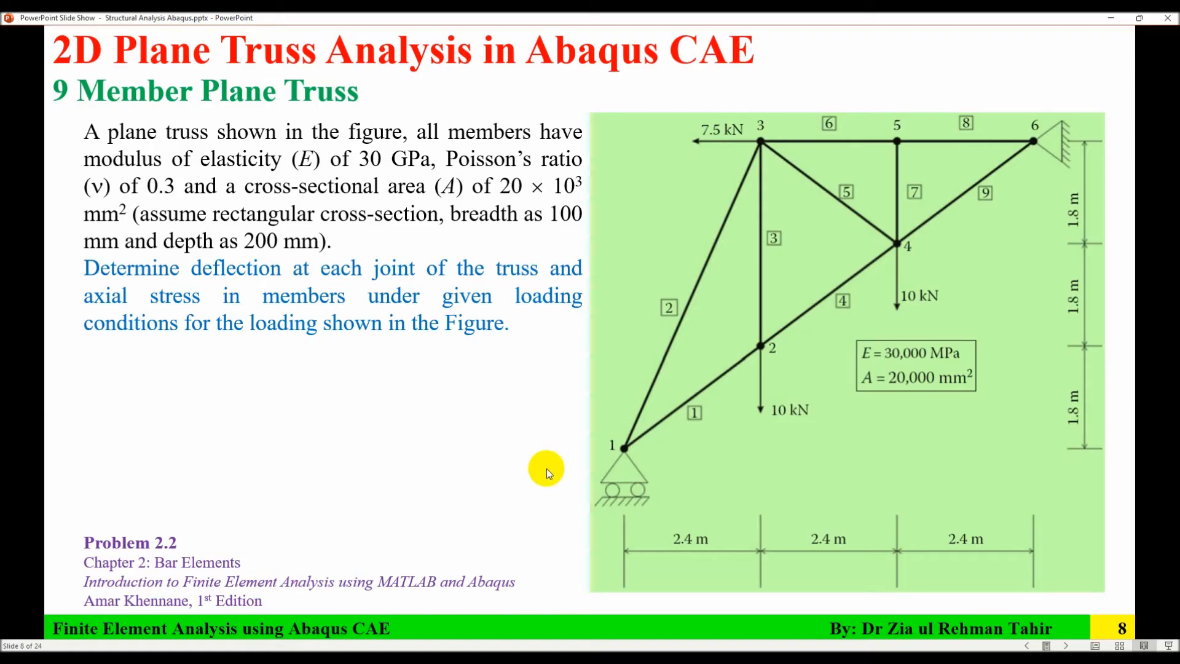
key("alt+Tab")
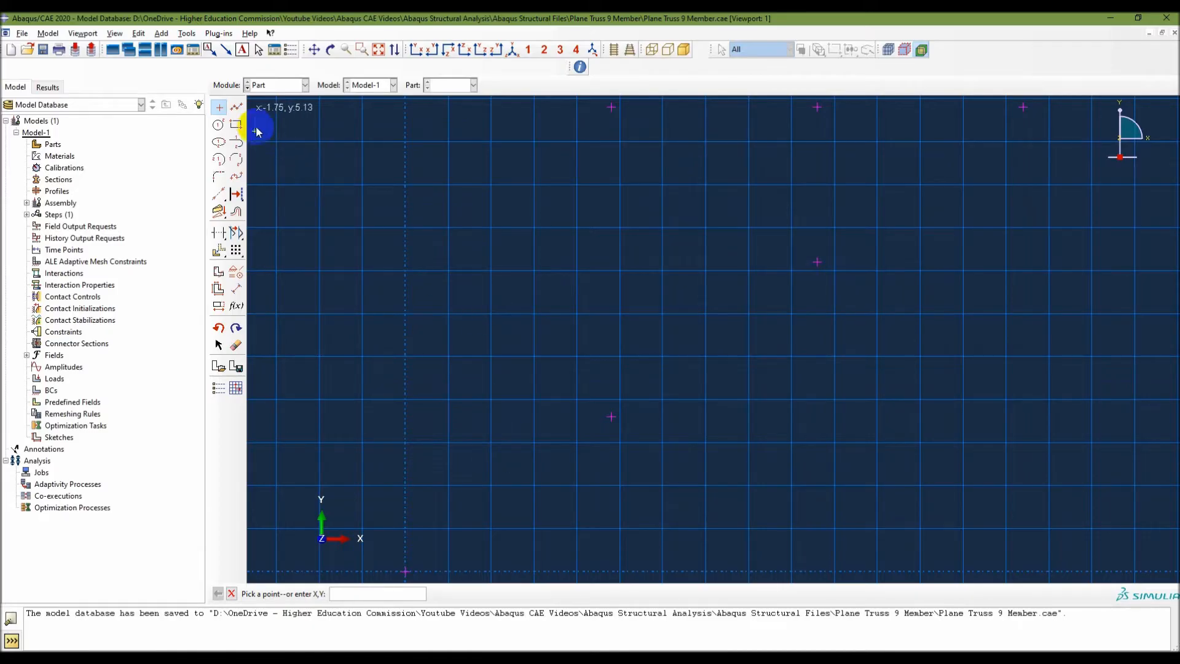
Draw the truss outline as connected lines from the origin up the three diagonal segments, back along the two top segments, and down to the origin.
left_click(237, 108)
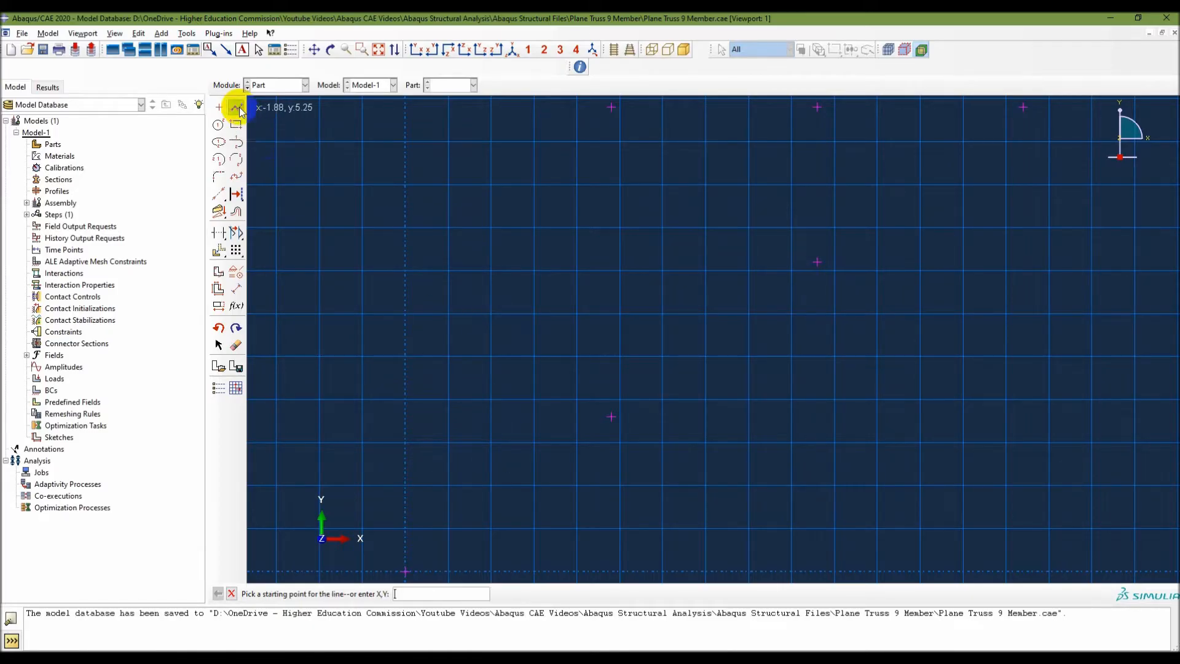
left_click(405, 571)
left_click(612, 415)
left_click(818, 262)
left_click(1025, 105)
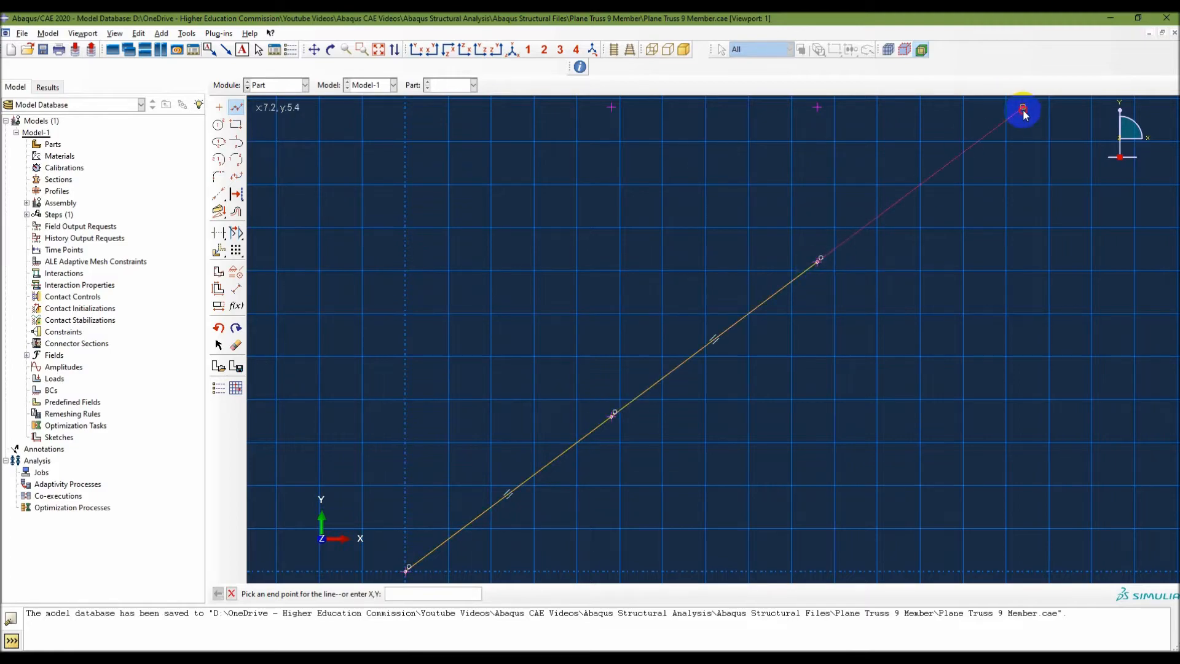
left_click(819, 107)
left_click(612, 108)
left_click(411, 564)
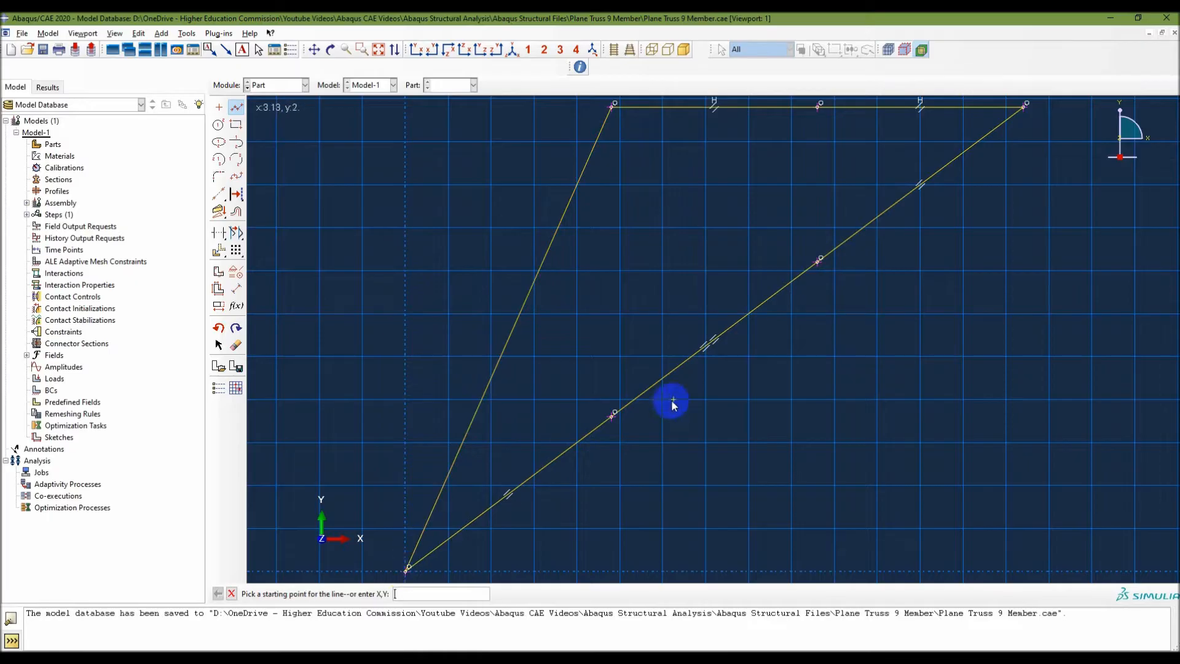
left_click(851, 658)
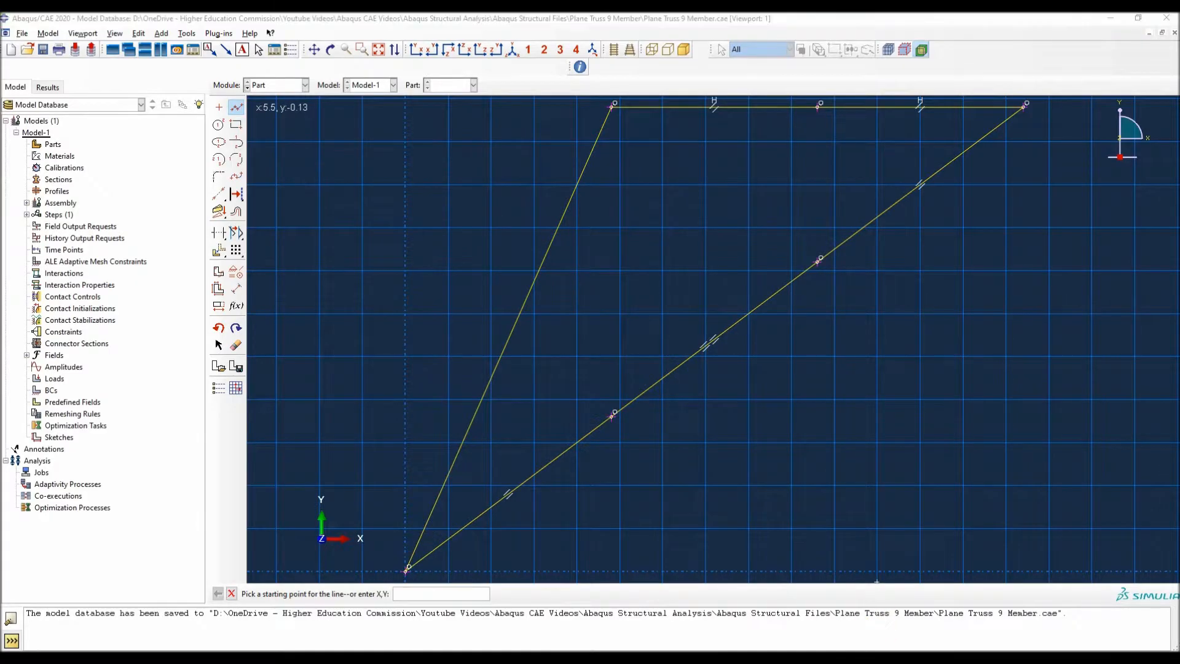
key("alt+Tab")
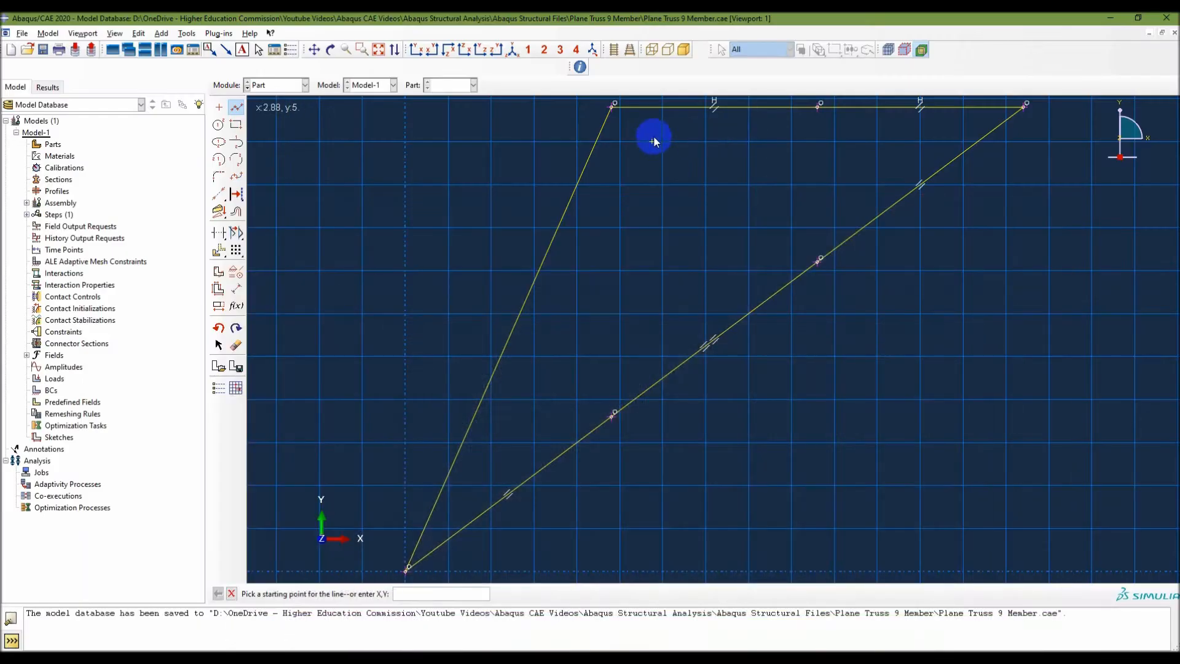
Draw two vertical truss members, one from 2.4,5.4 down to 2.4,1.8 and one from 4.8,5.4 down to 4.8,3.6.
left_click(612, 107)
left_click(611, 419)
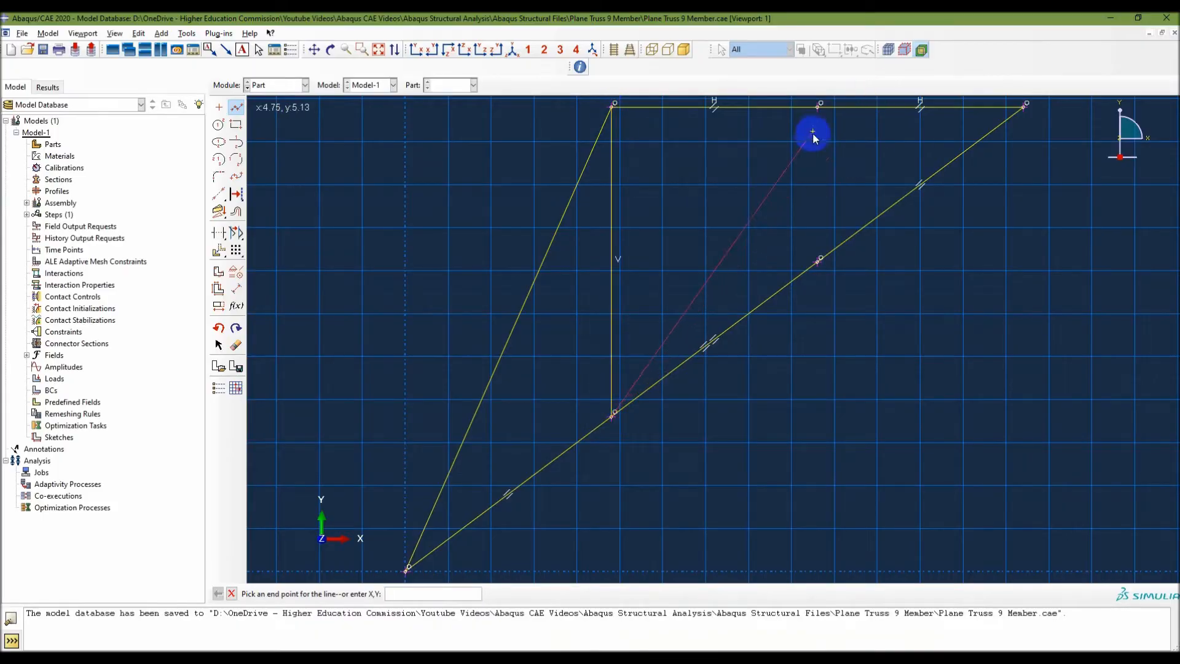
right_click(684, 272)
left_click(707, 331)
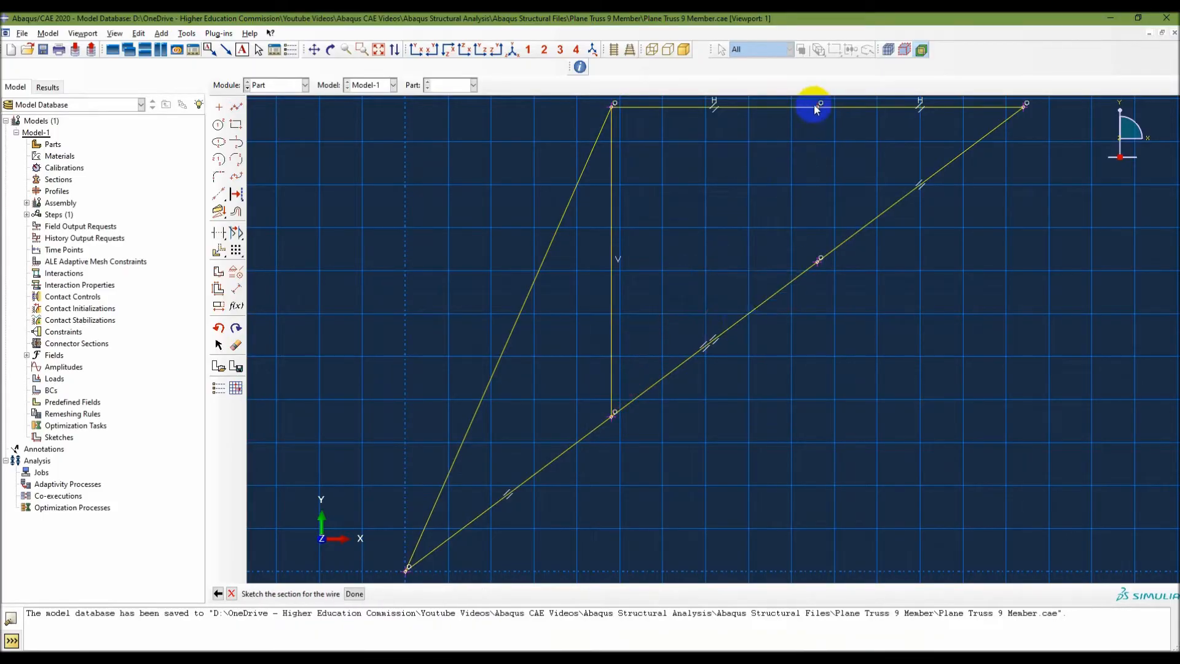
left_click(236, 107)
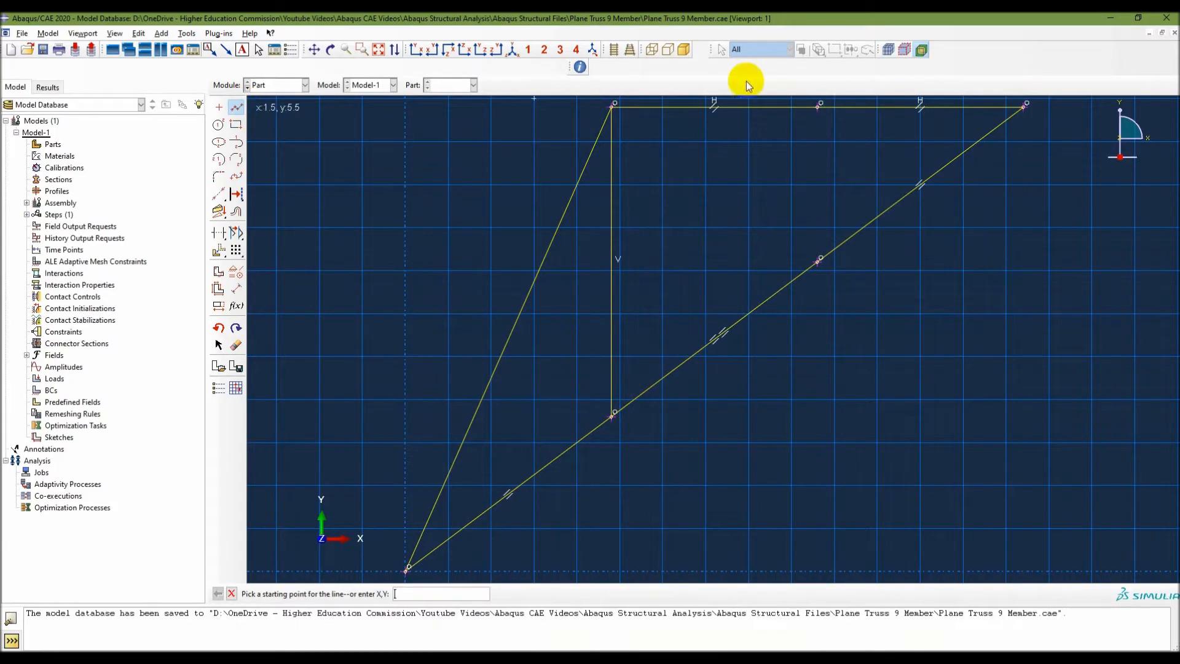
left_click(817, 108)
left_click(818, 262)
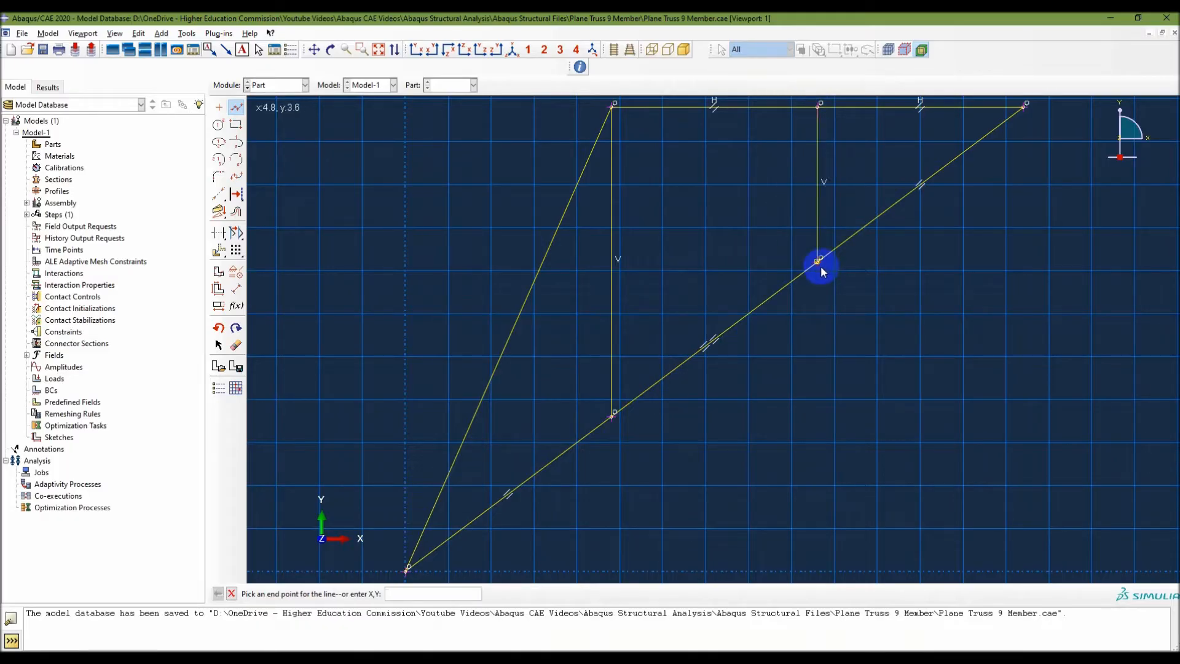
Check the truss figure in PowerPoint and draw the diagonal member from 4.8,3.6 to 2.4,5.4.
left_click(817, 658)
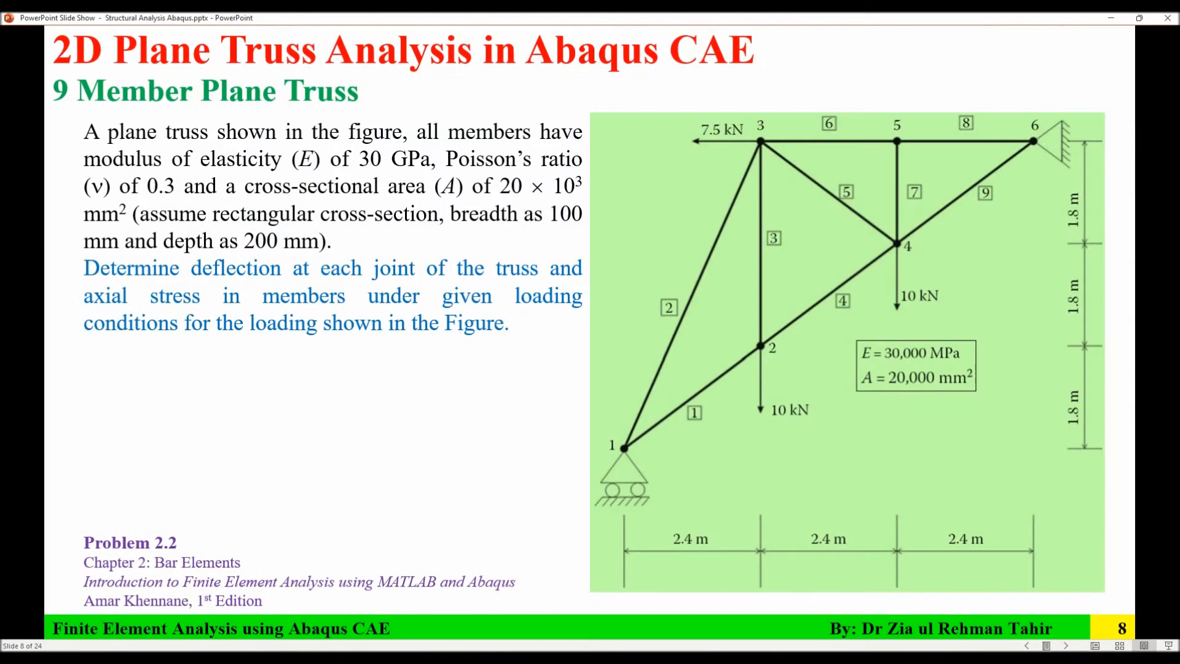
left_click(827, 658)
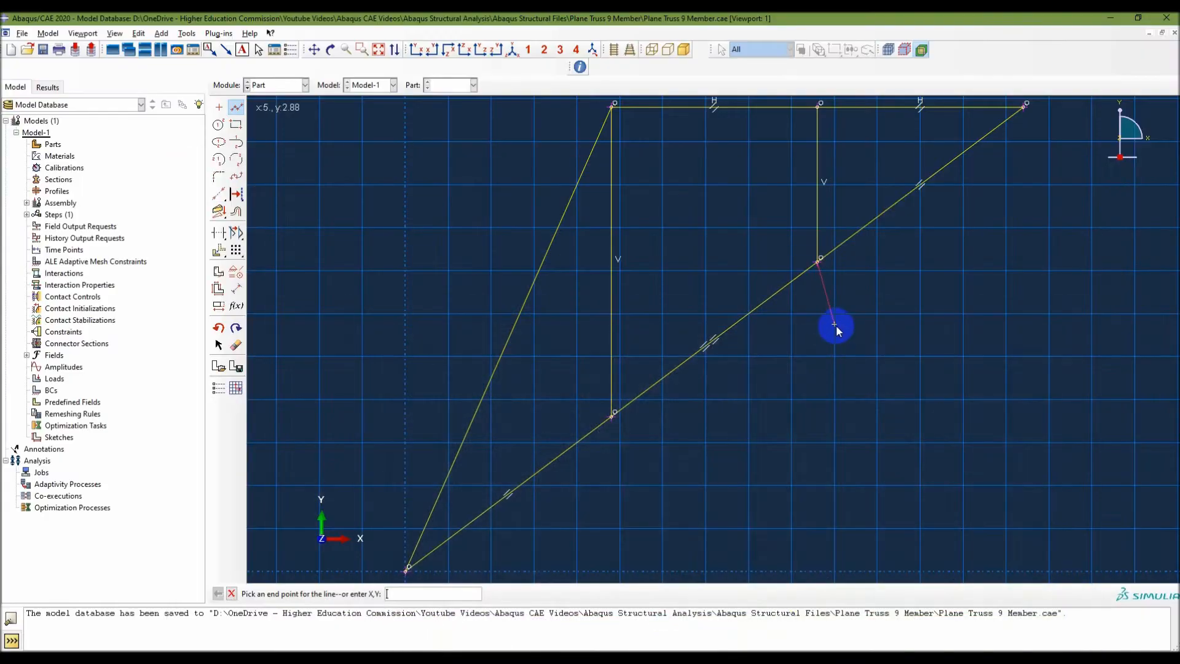
left_click(612, 109)
right_click(684, 228)
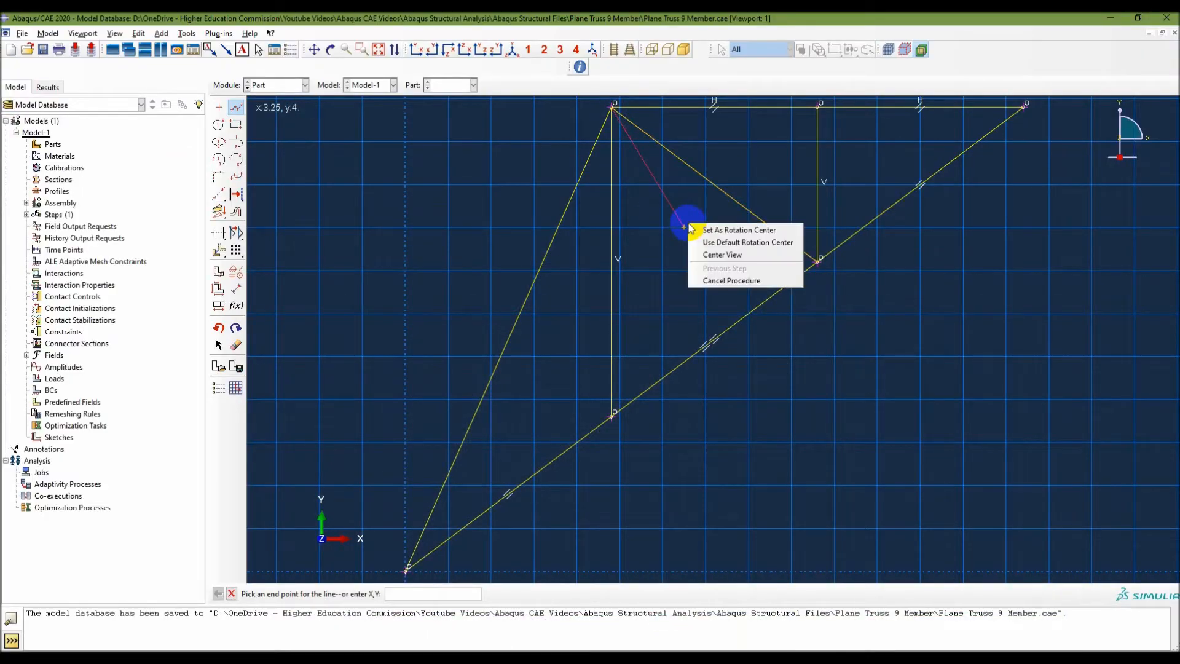
left_click(715, 280)
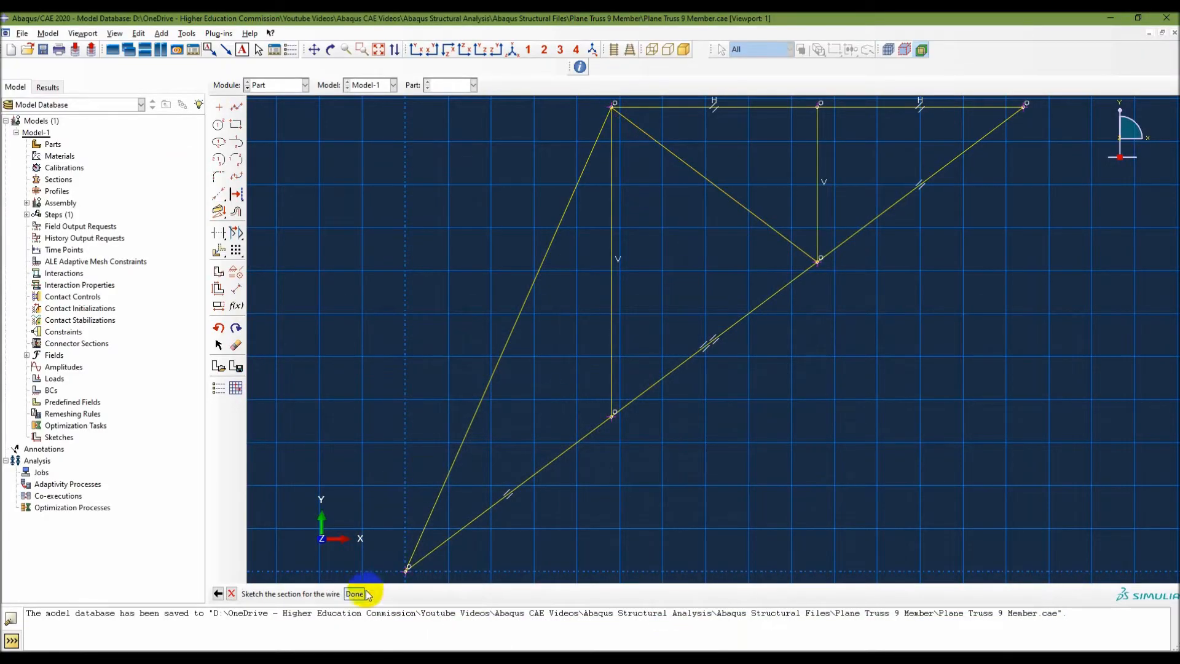
Finish the wire section sketch to generate the Truss part.
left_click(355, 594)
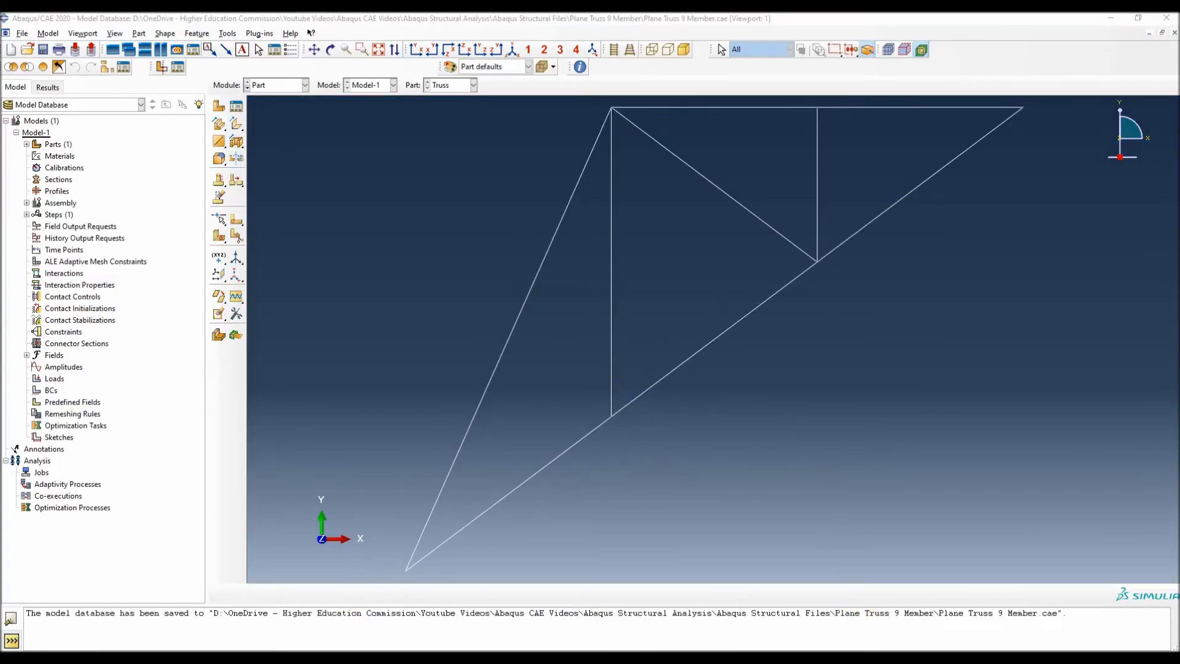
key("alt+Tab")
key("alt+Tab")
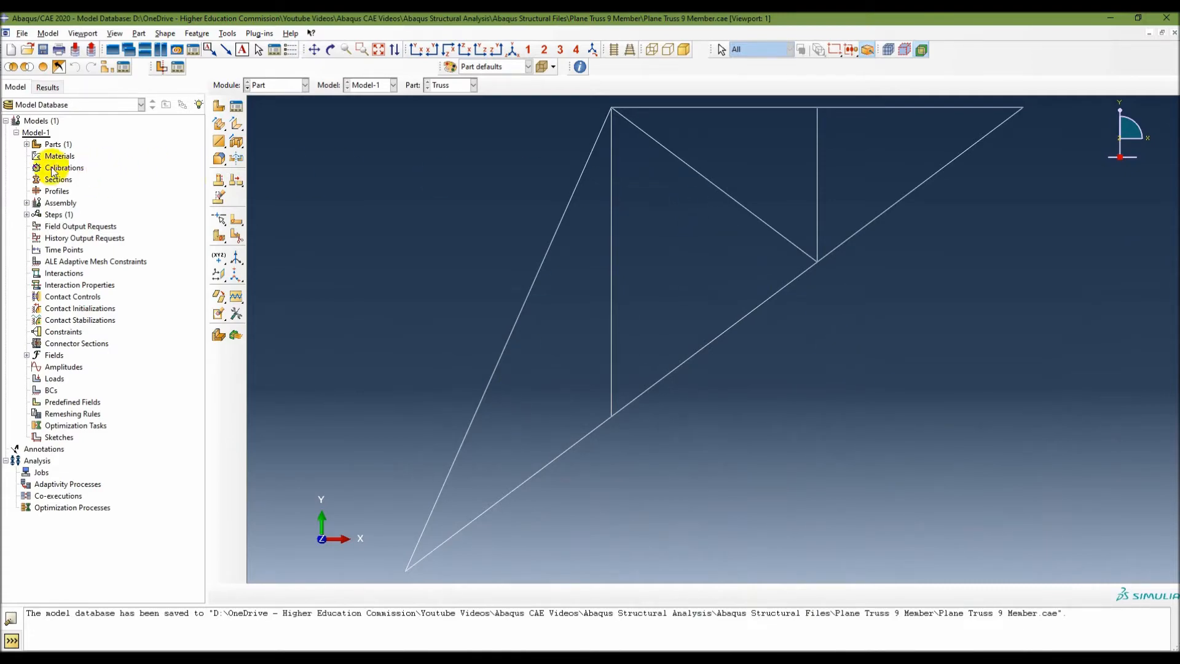
Reopen the Truss part's wire section sketch and auto-dimension all of its entities, without auto-constraining, before closing the sketch.
left_click(27, 144)
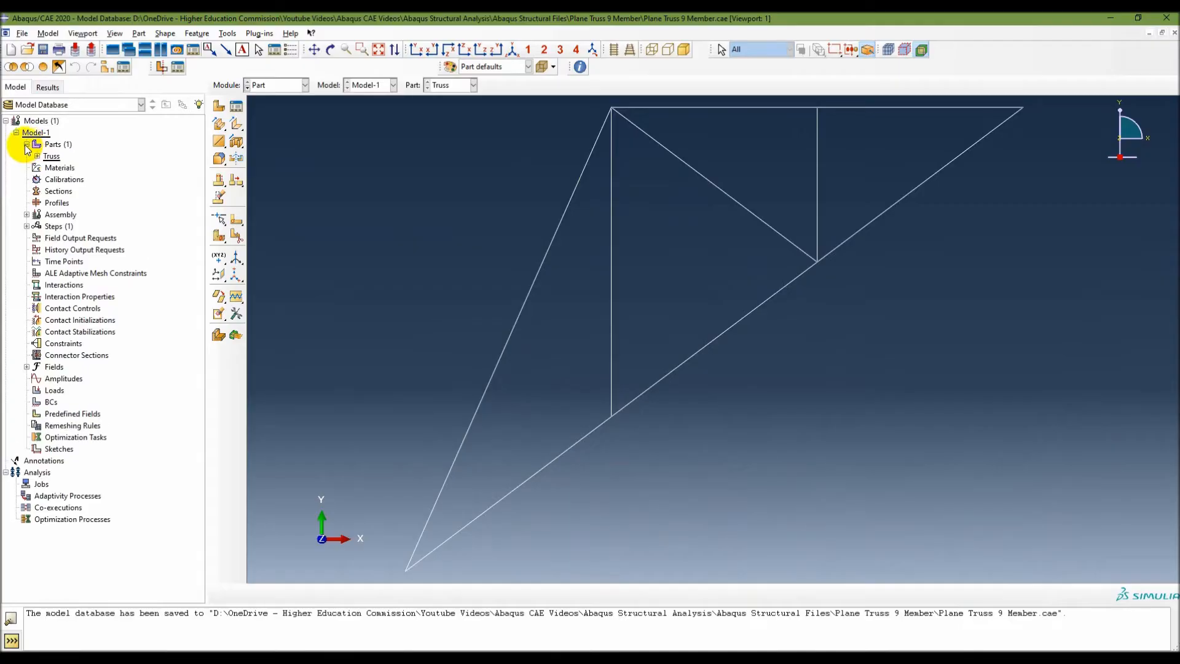
left_click(47, 167)
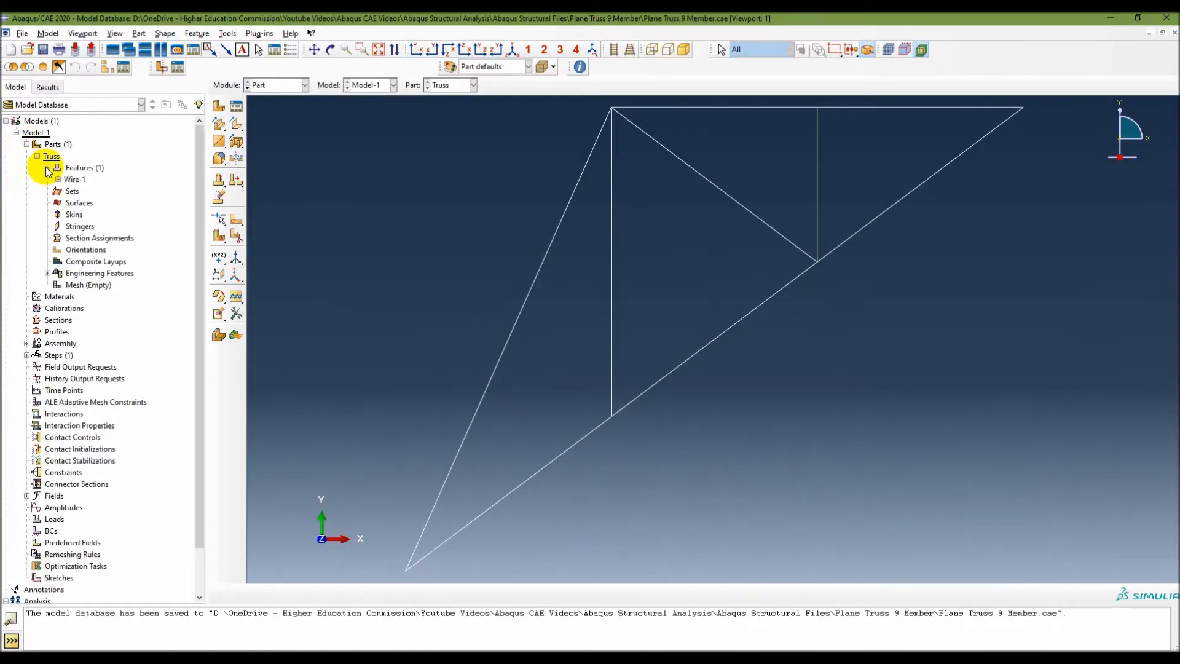
left_click(57, 178)
double_click(92, 192)
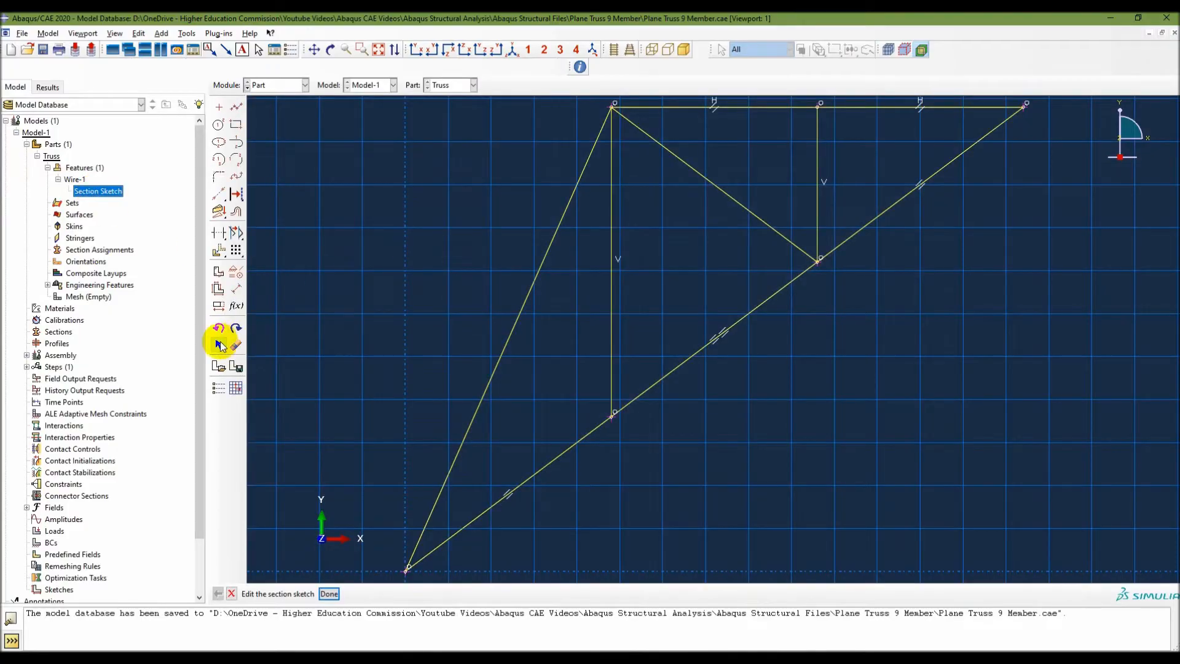
left_click(219, 288)
mouse_move(404, 106)
left_mouse_down()
mouse_move(1014, 348)
mouse_move(1077, 608)
left_mouse_up()
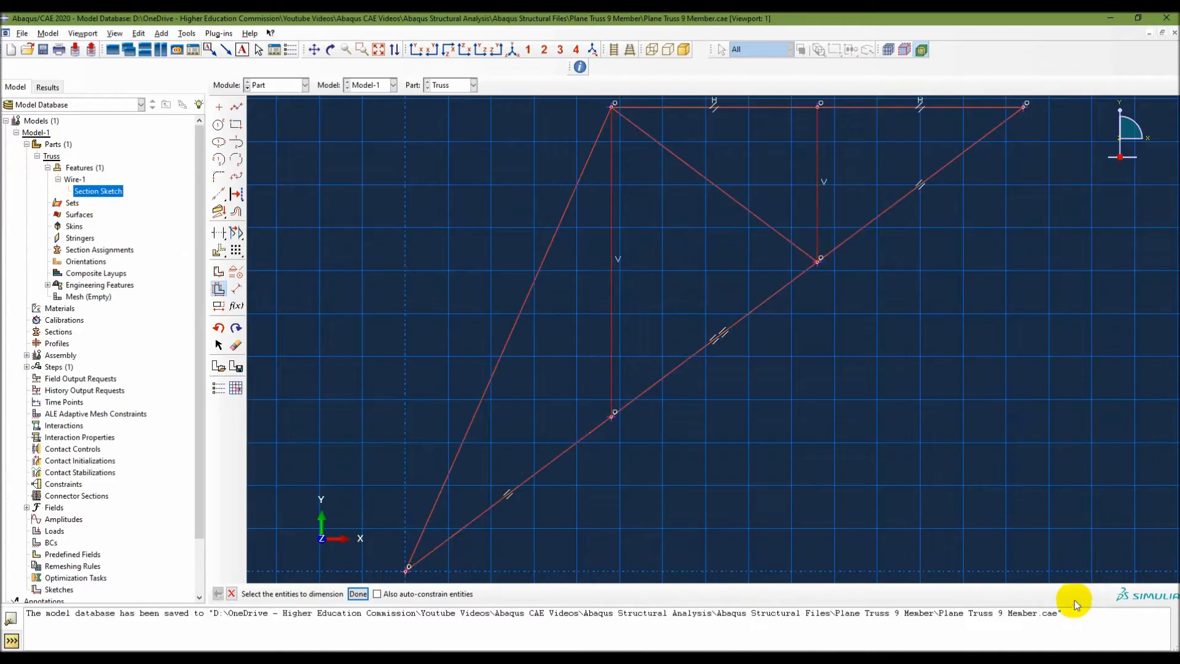
left_click(357, 594)
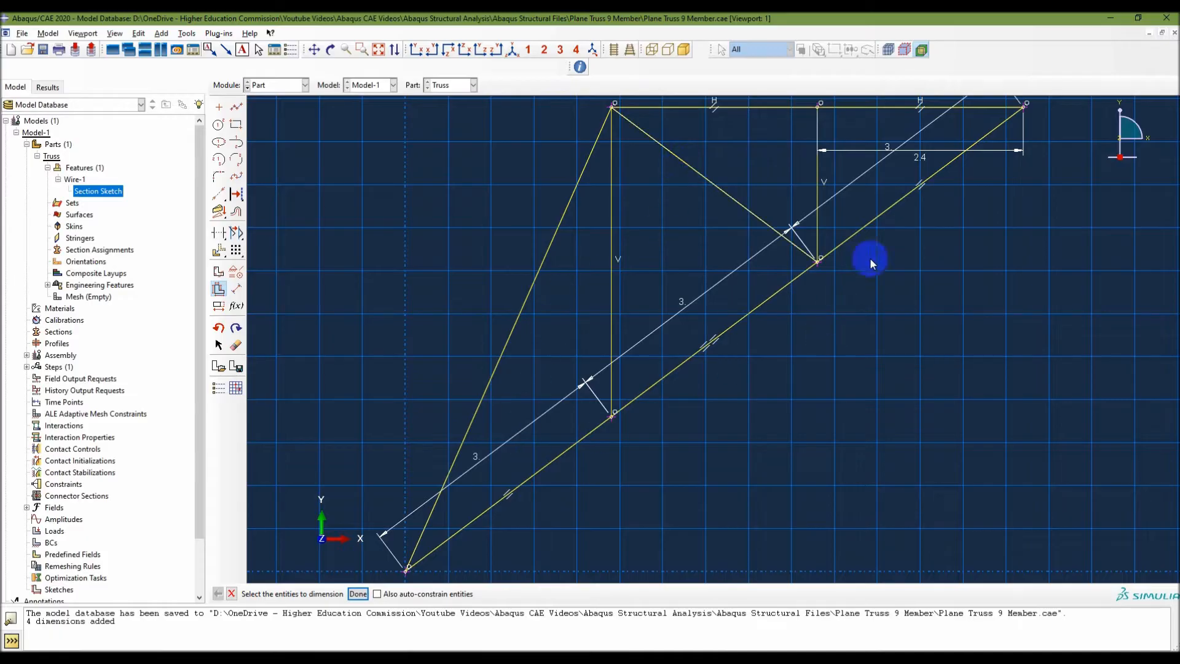
left_click(357, 594)
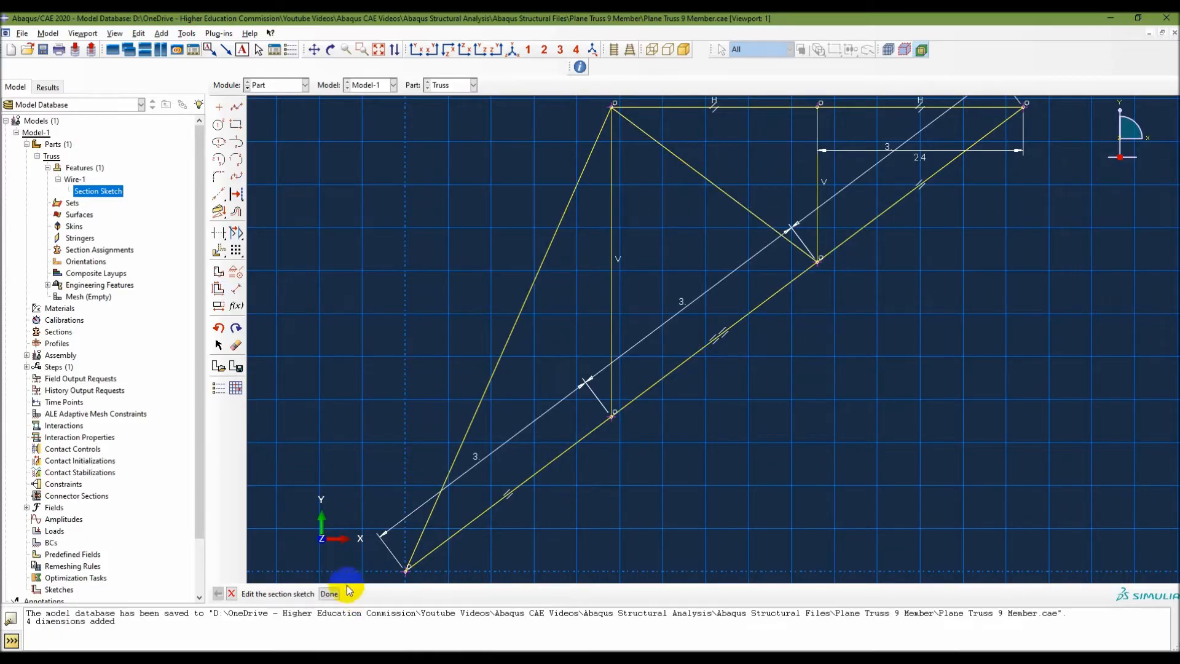
left_click(330, 594)
Suppress the Truss part's wire feature and resume it.
left_click(56, 153)
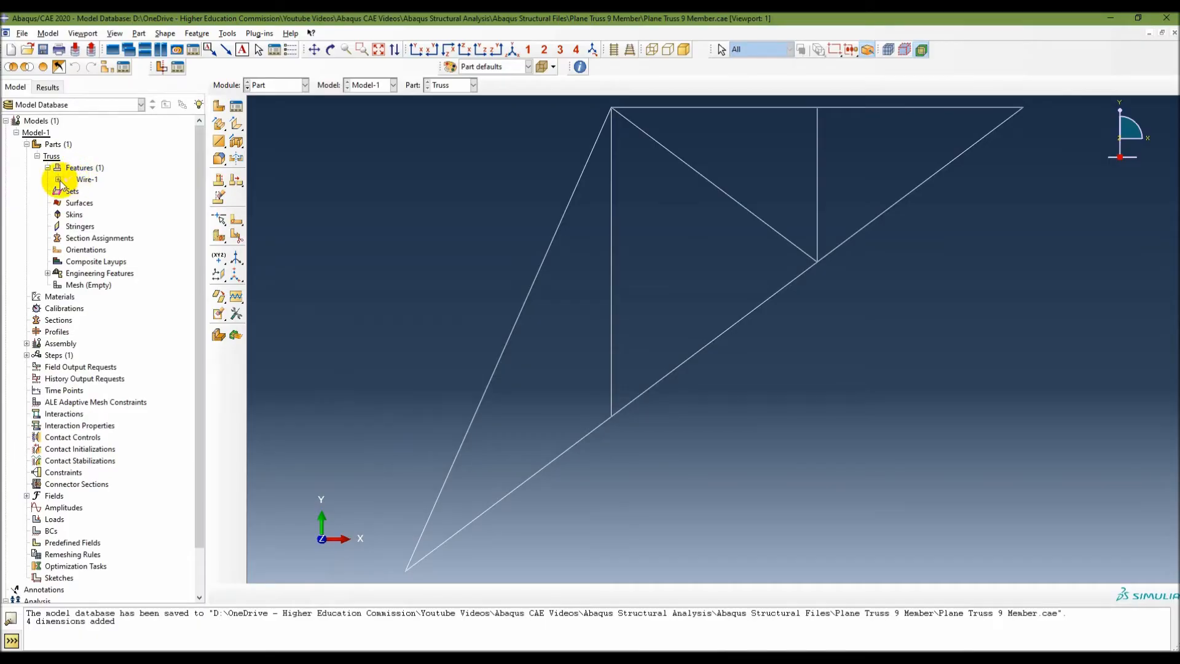
left_click(58, 180)
left_click(84, 180)
right_click(83, 181)
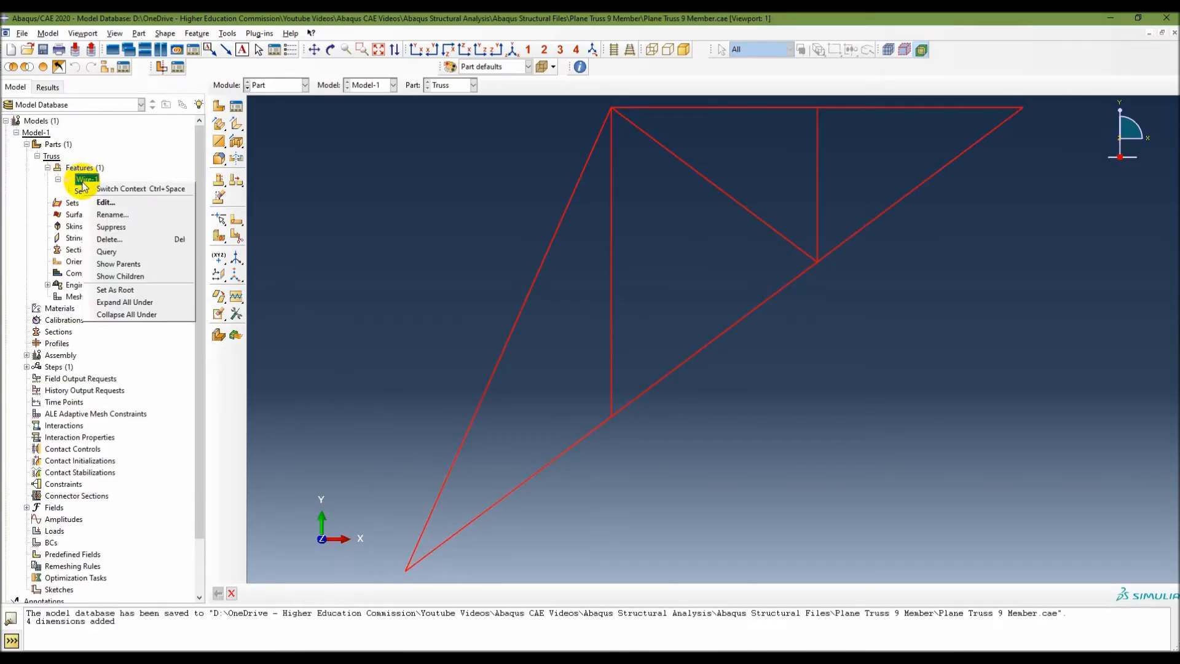
left_click(112, 228)
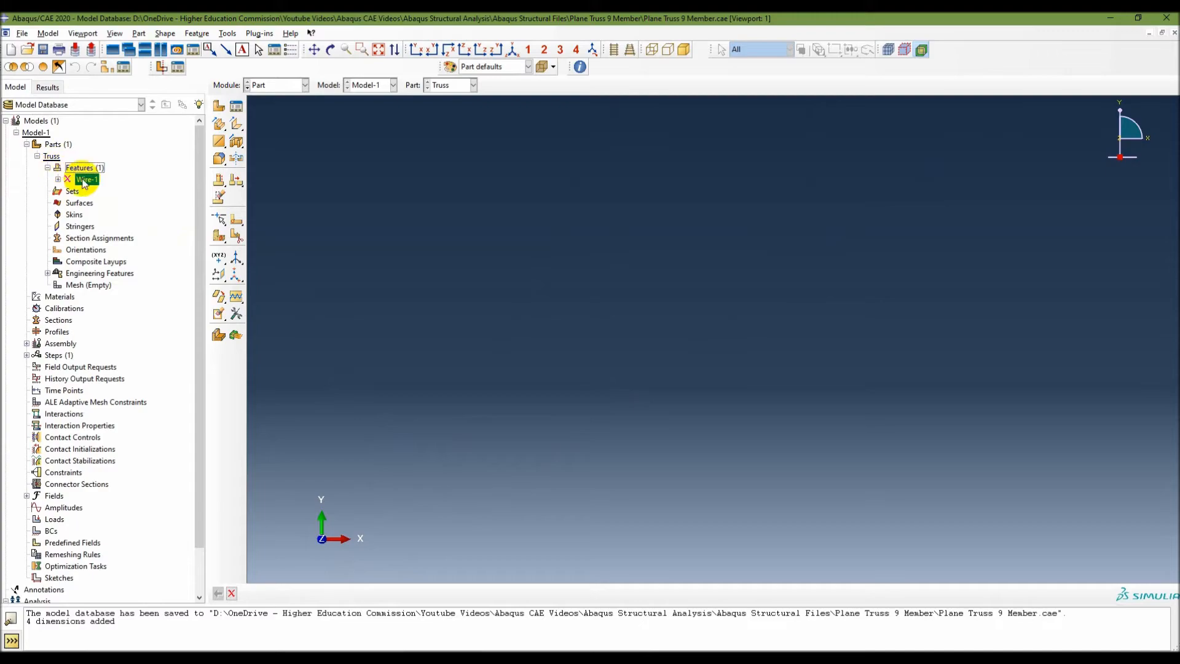
right_click(83, 181)
left_click(113, 225)
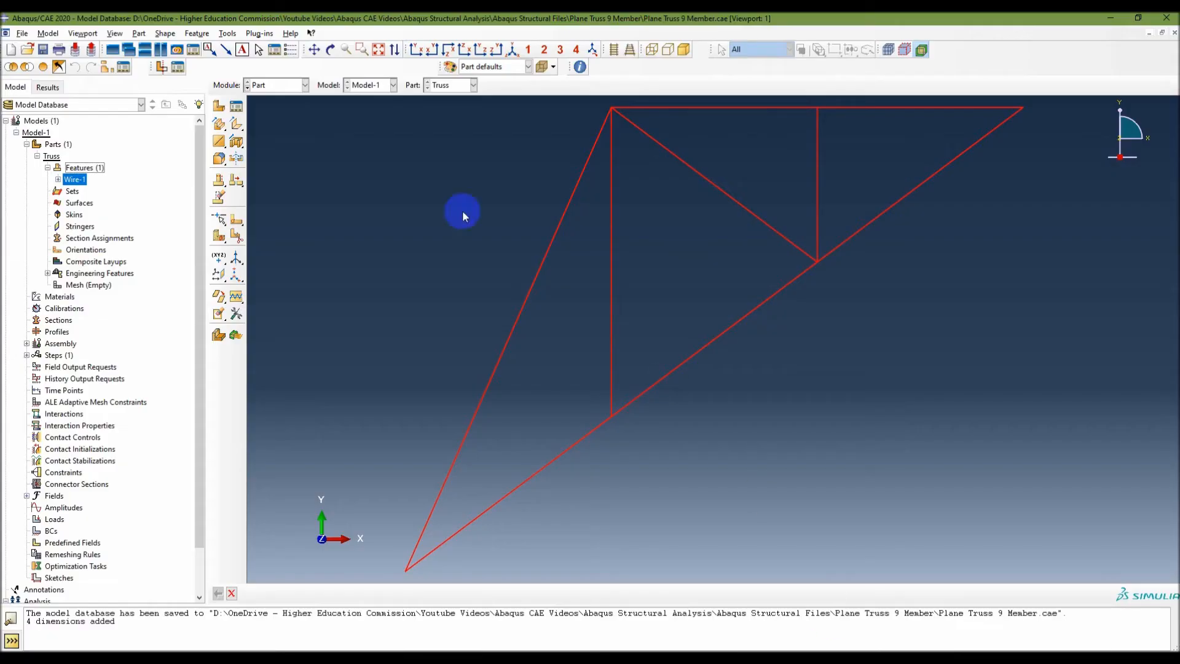
Switch to the Property module and start a new material named Material.
left_click(286, 85)
left_click(272, 111)
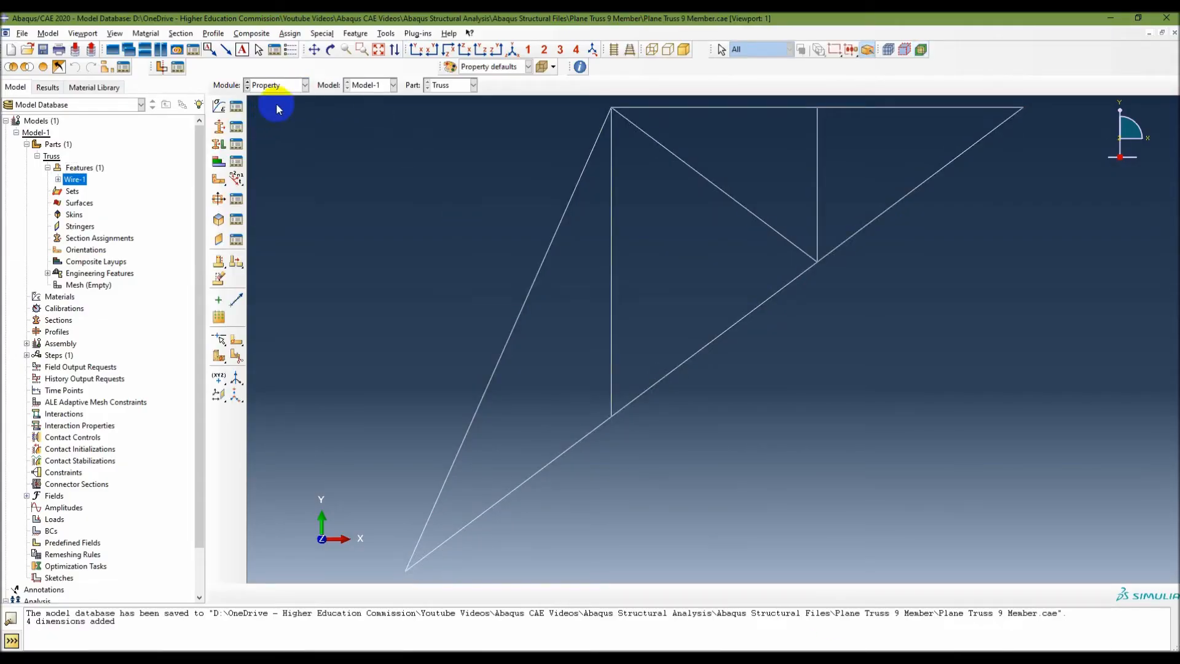
left_click(146, 33)
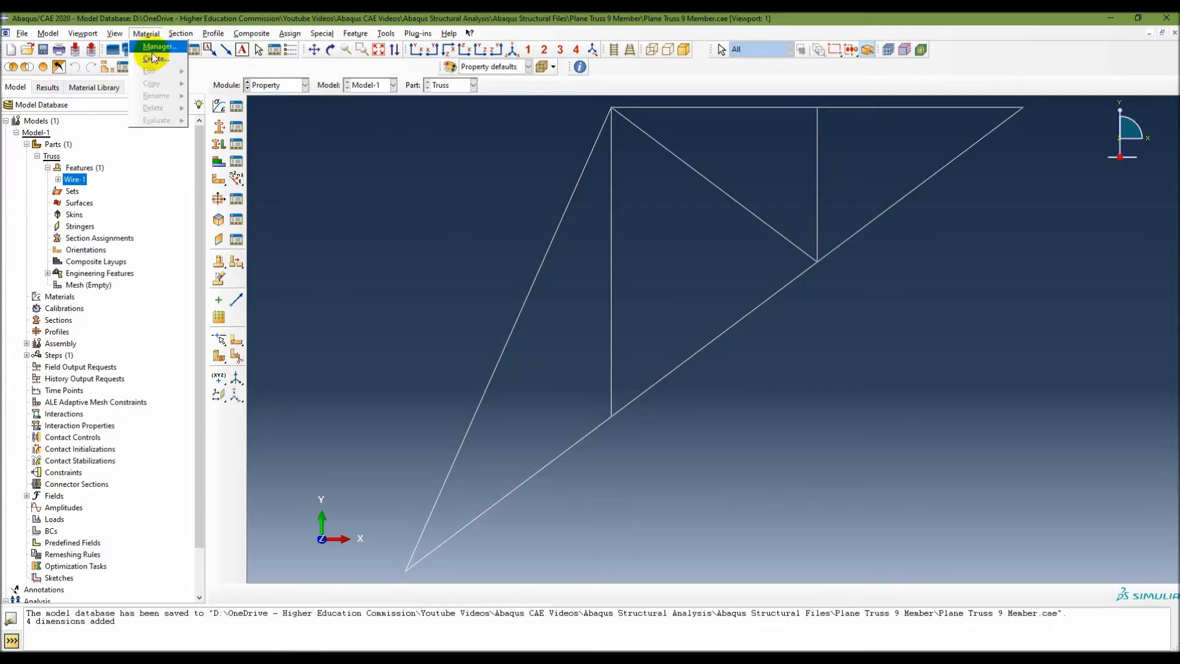
left_click(207, 73)
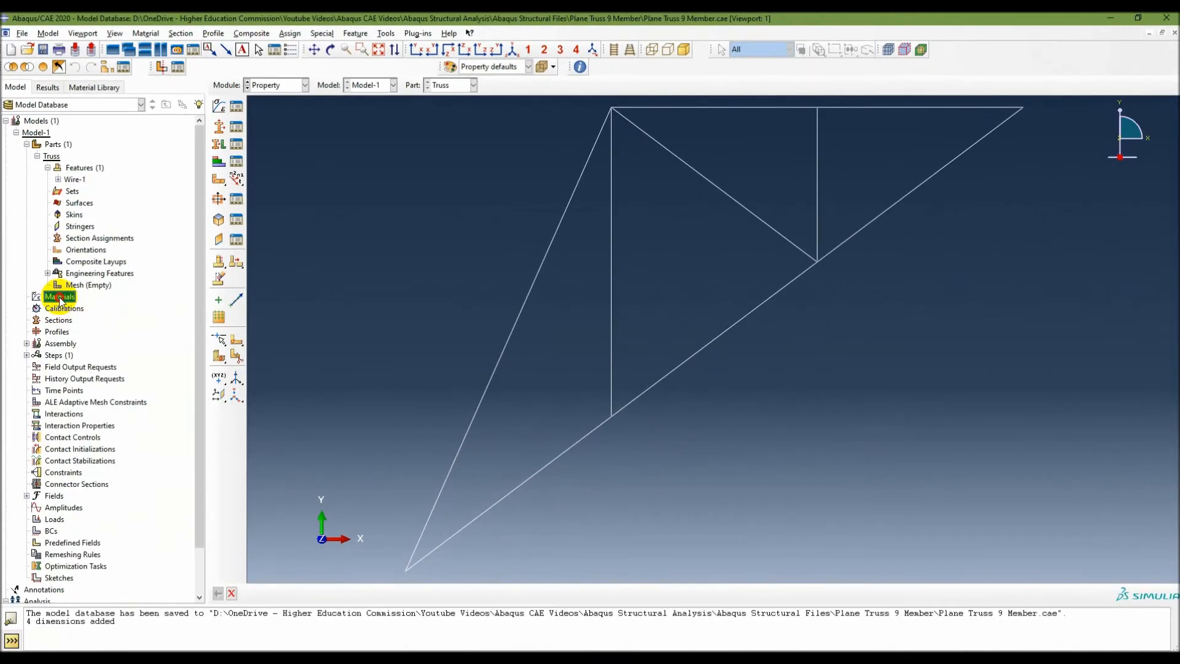
double_click(120, 493)
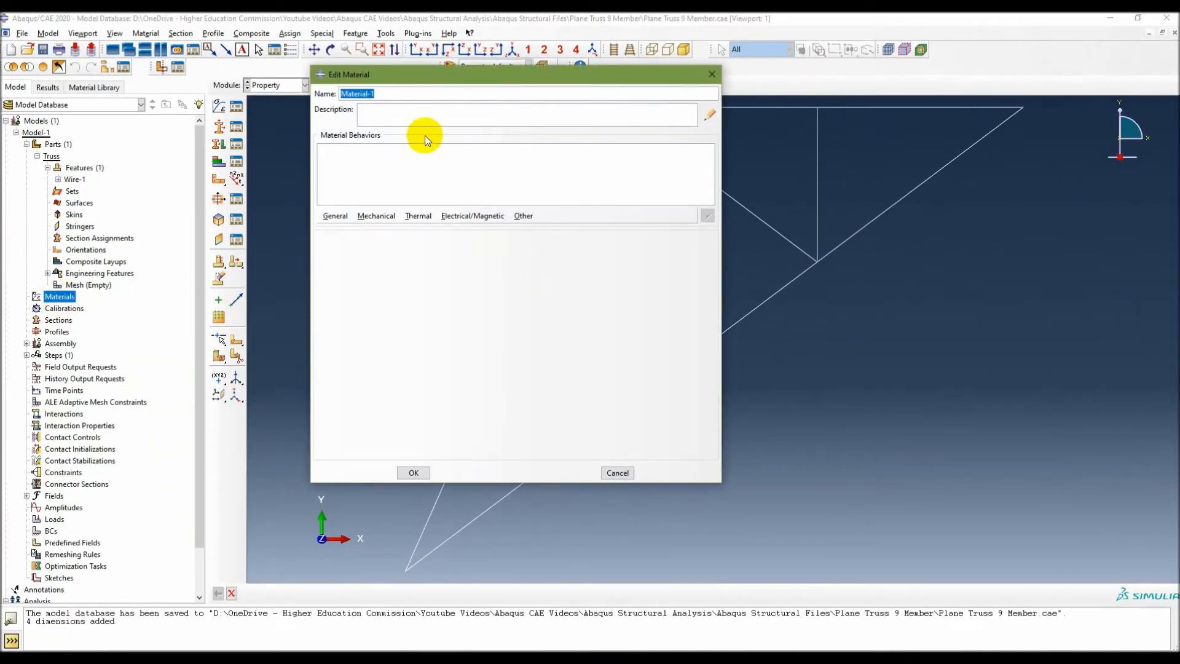
left_click(378, 93)
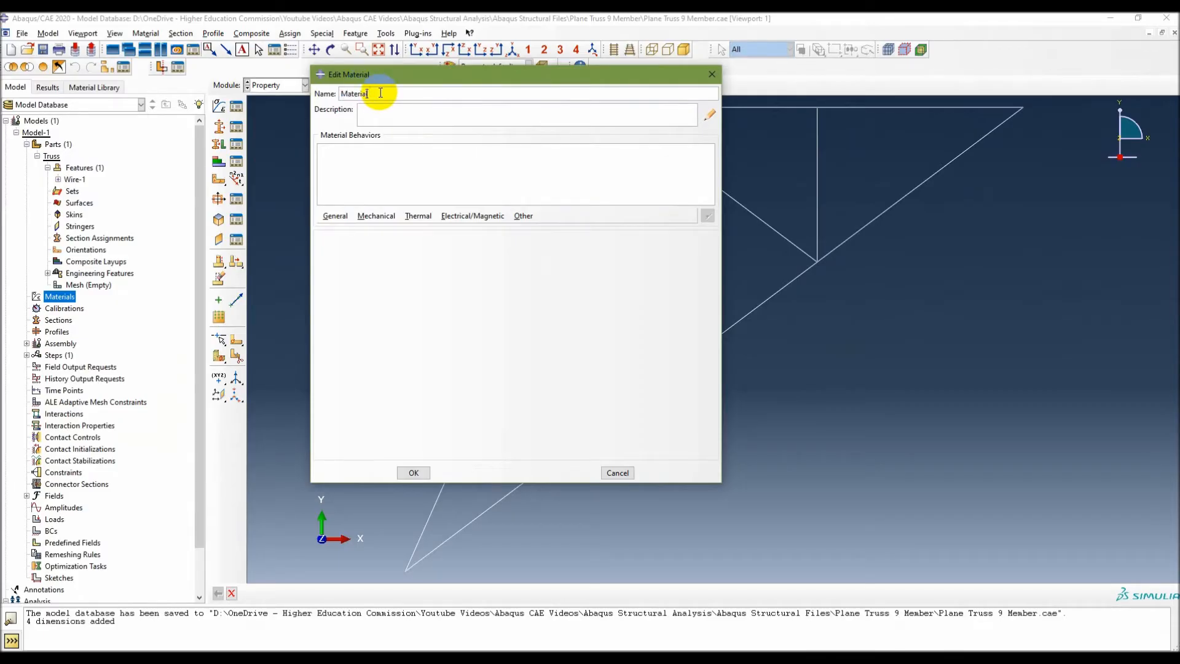
Give the material isotropic elastic behavior with Young's modulus 30e9 and Poisson's ratio 0.3, and save it.
left_click(373, 216)
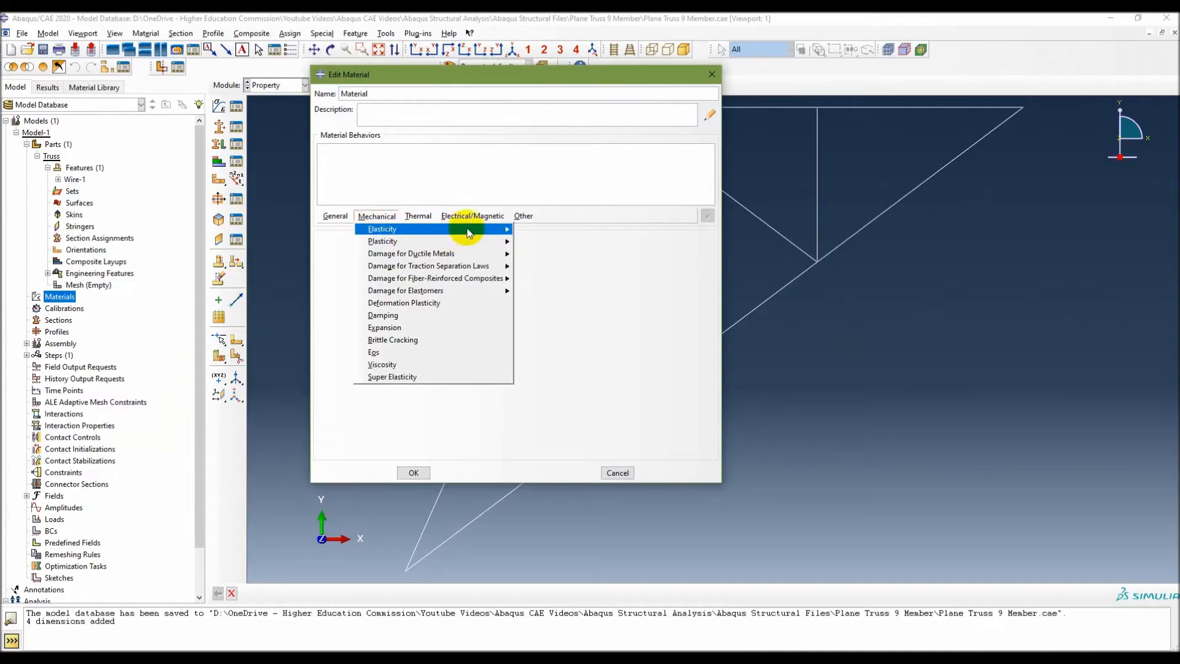
left_click(526, 232)
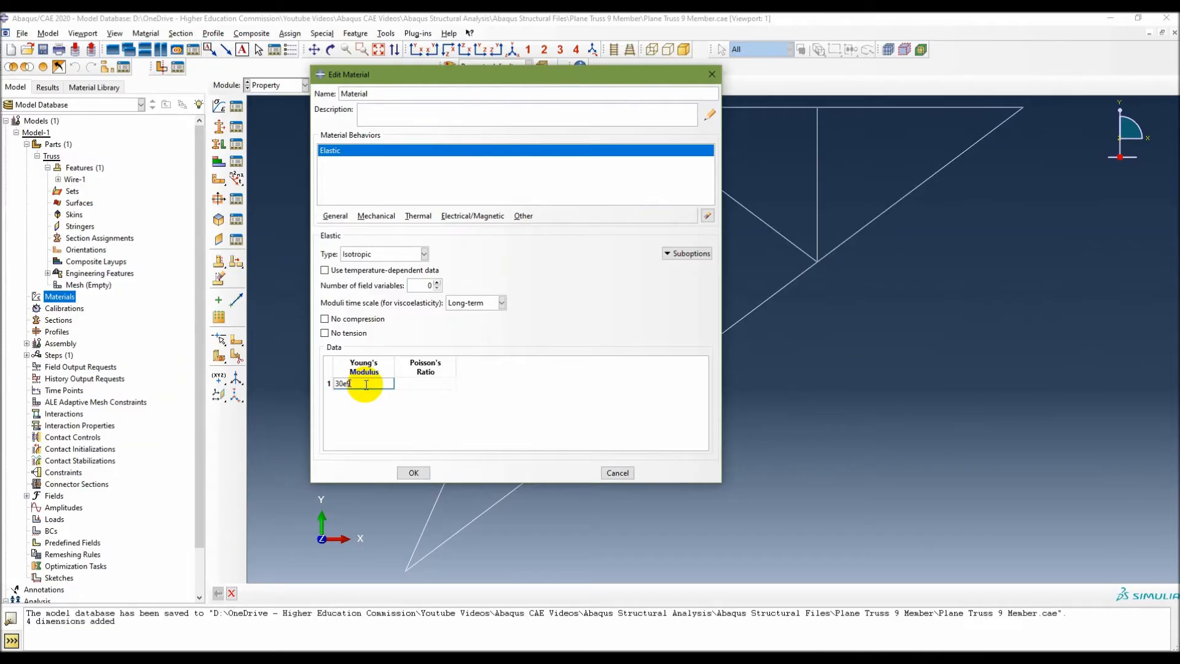
left_click(425, 385)
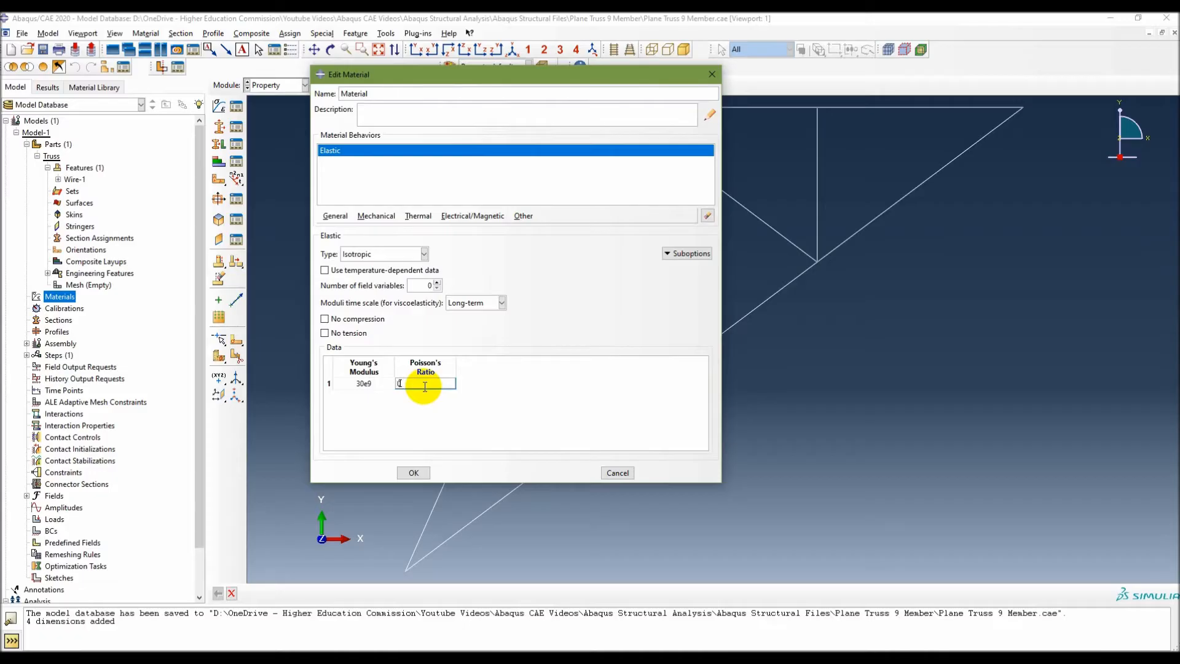
left_click(420, 471)
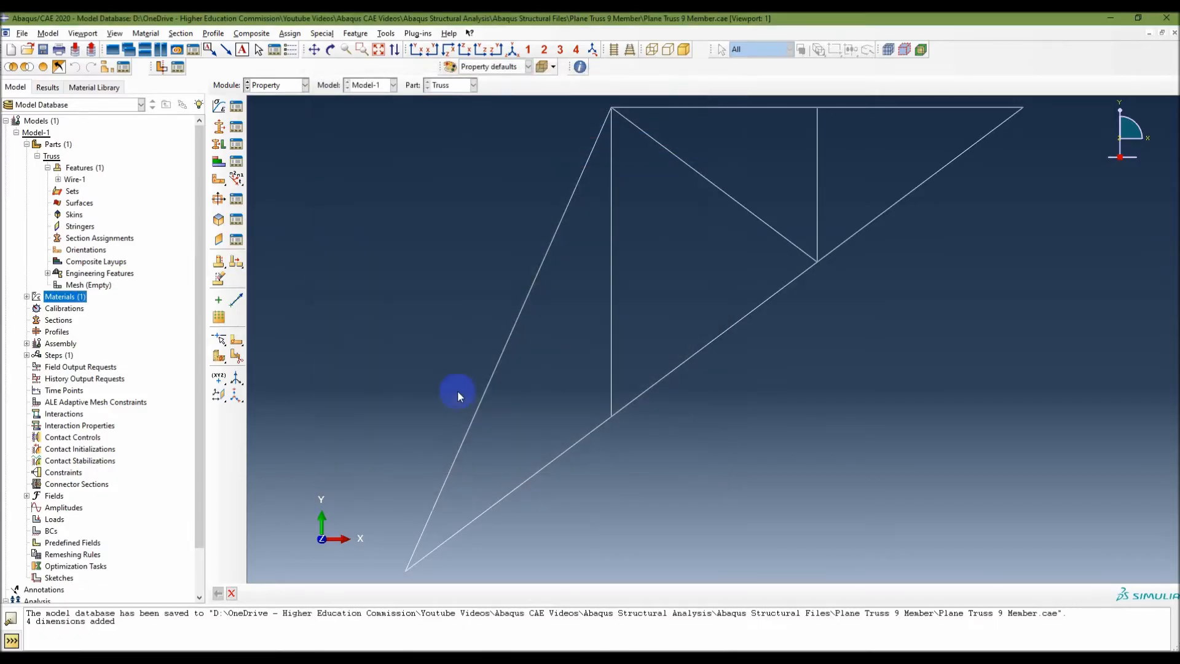
Reopen the new material's definition to check its Young's modulus and Poisson's ratio.
left_click(26, 297)
double_click(52, 312)
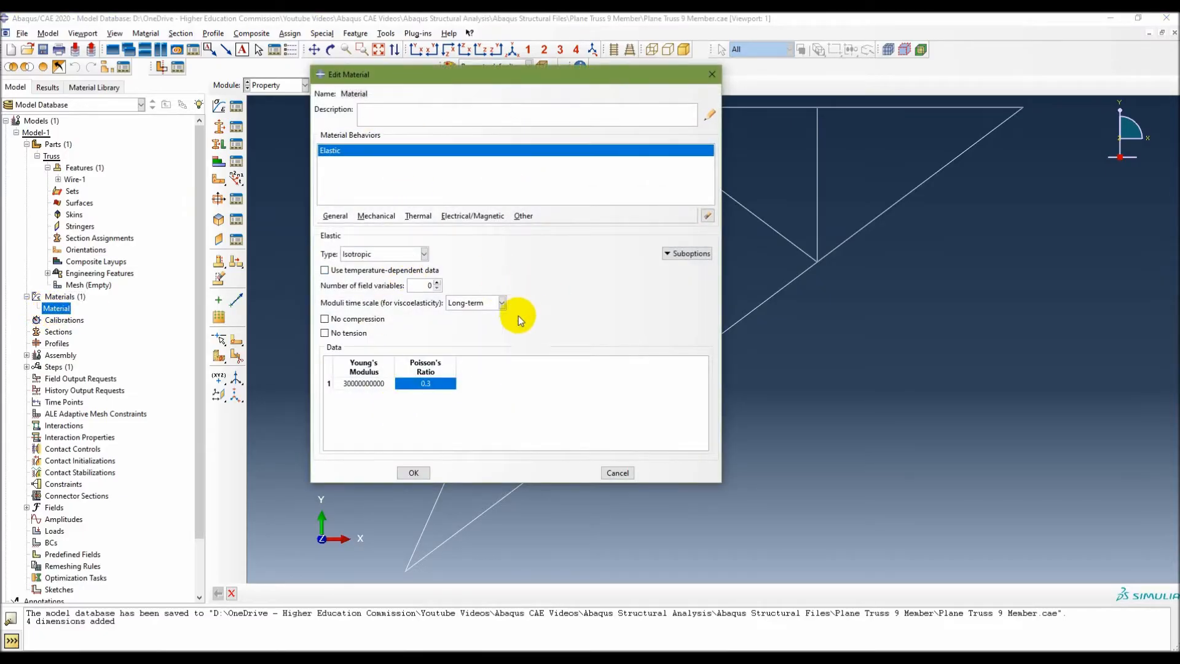
left_click(422, 474)
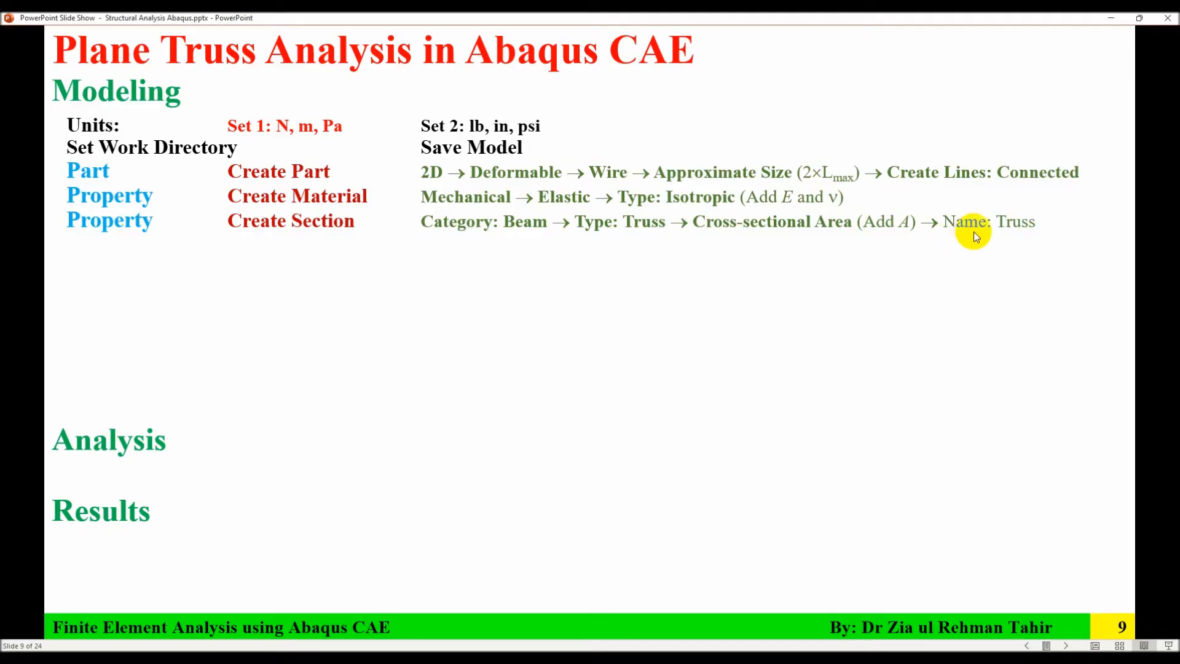
Switch to Abaqus/CAE and start a new section named Truss with category Beam and type Truss.
left_click(861, 657)
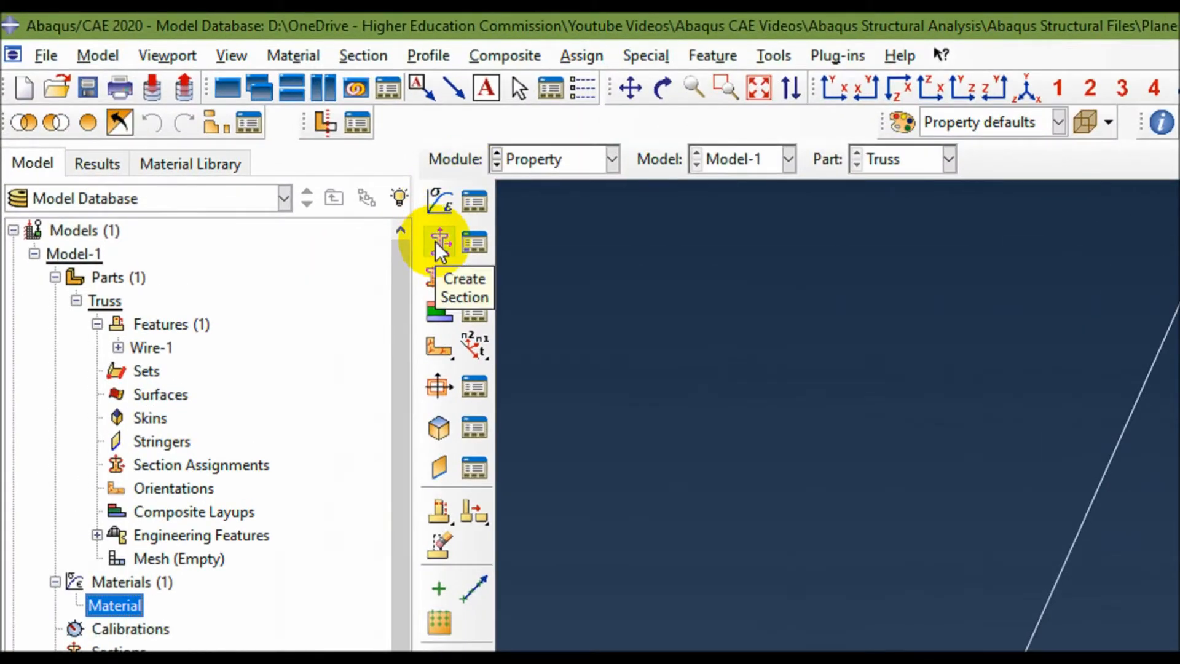
left_click(366, 56)
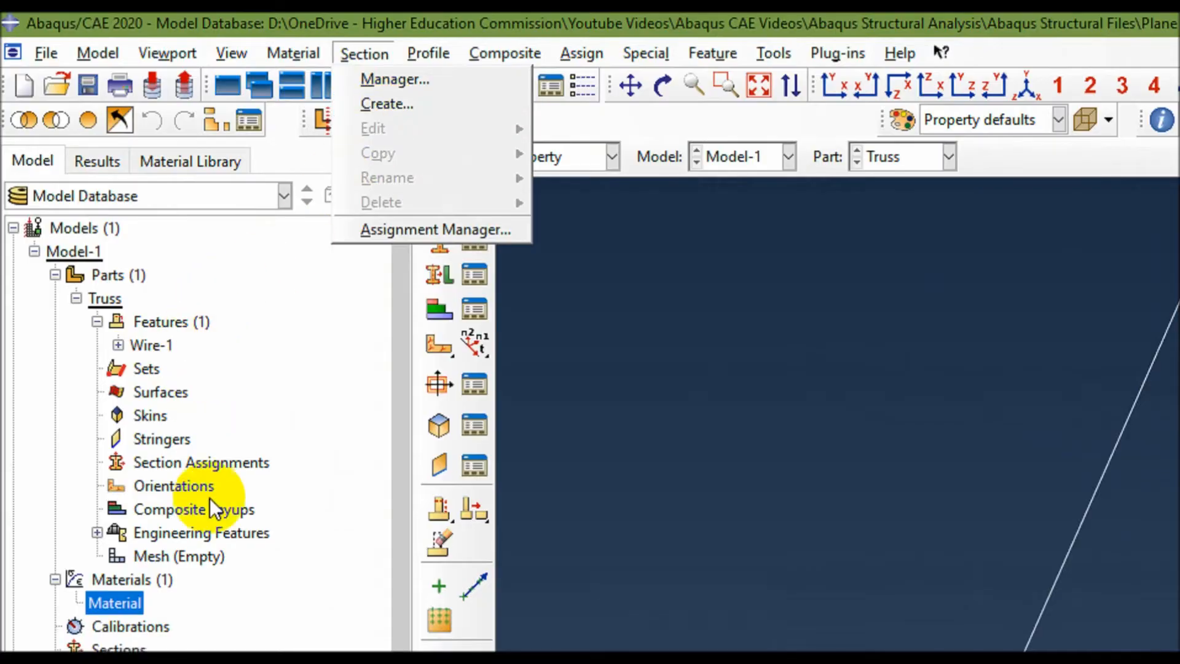
left_click(119, 470)
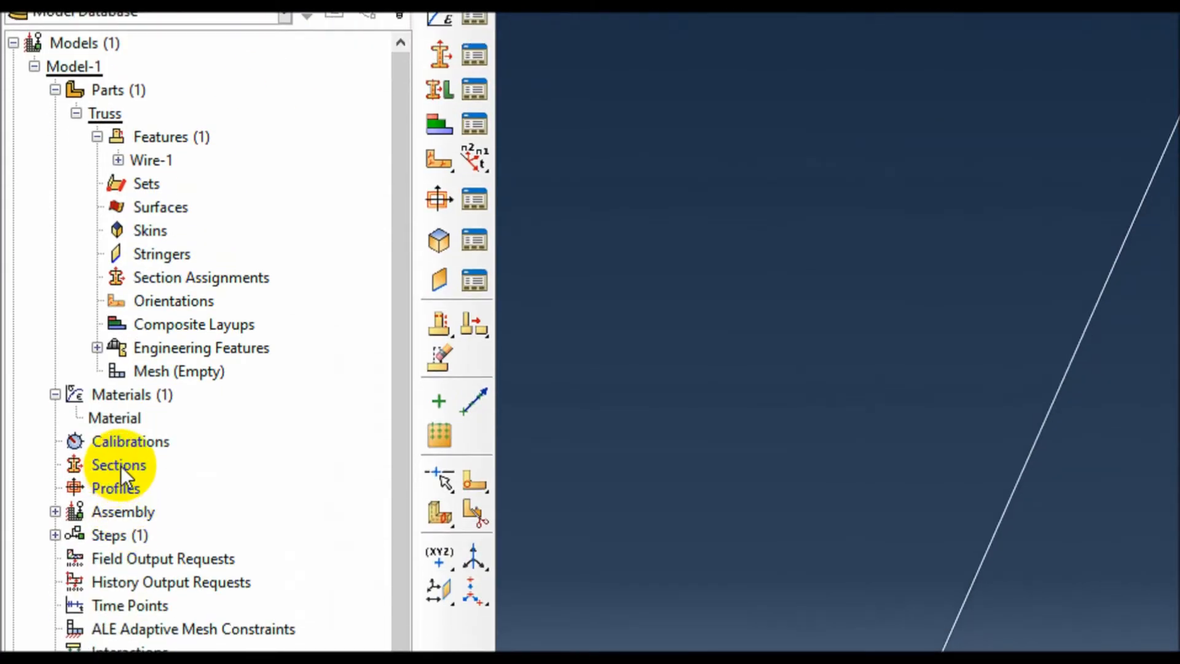
double_click(119, 465)
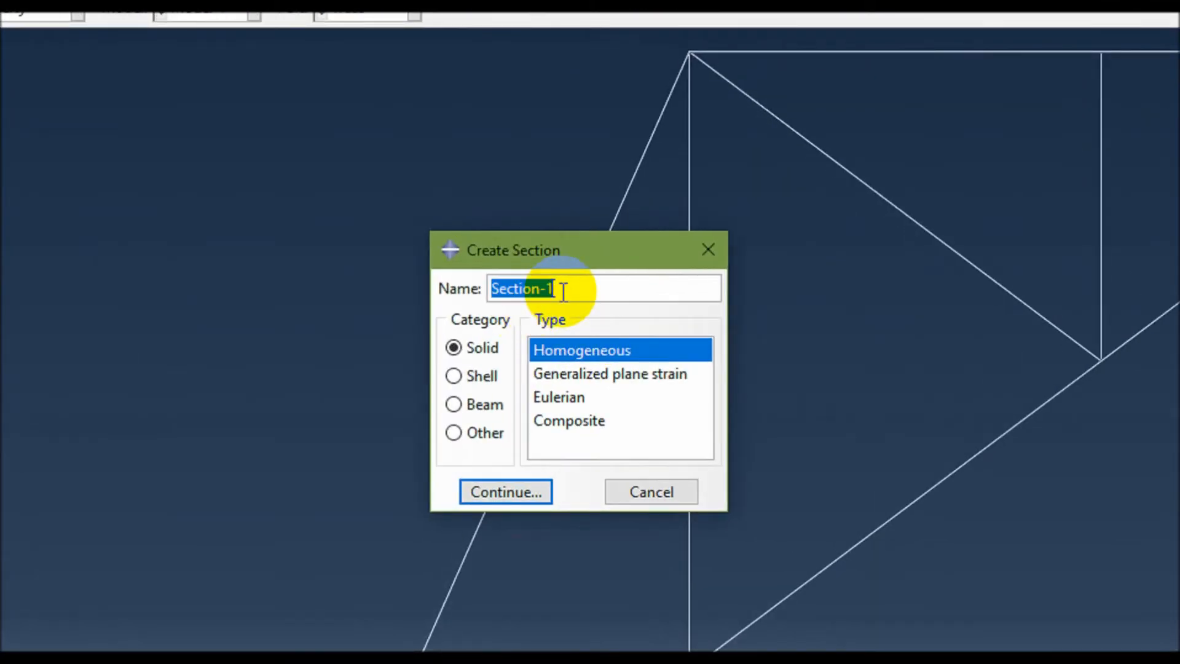
type("Truss")
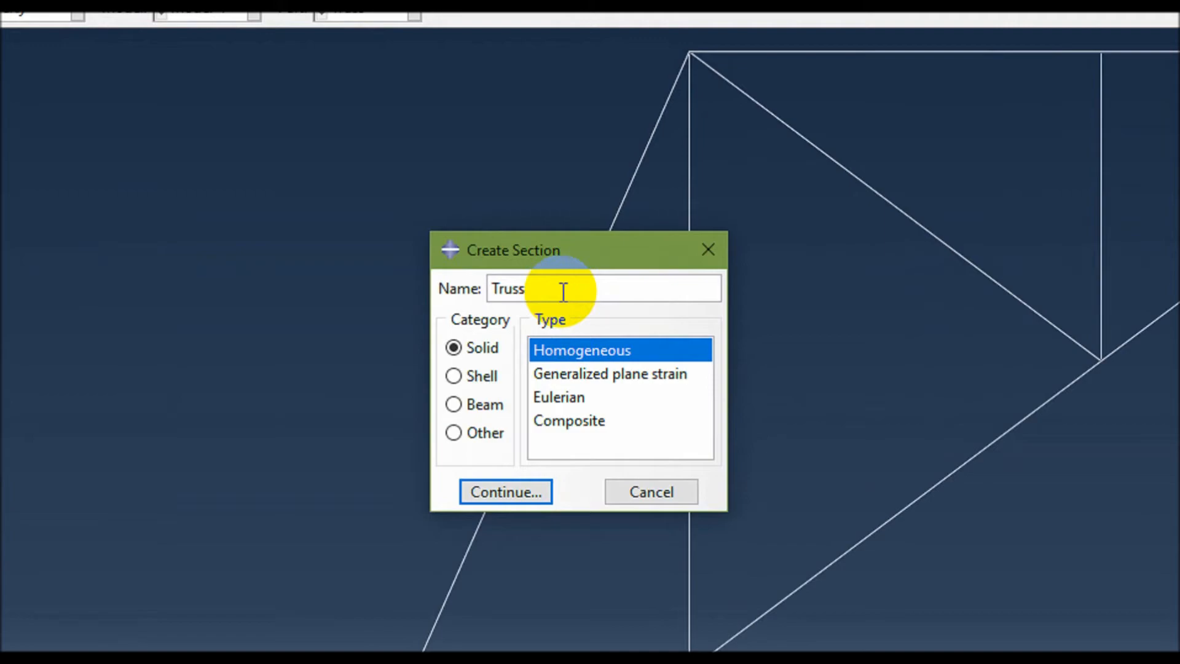
left_click(479, 385)
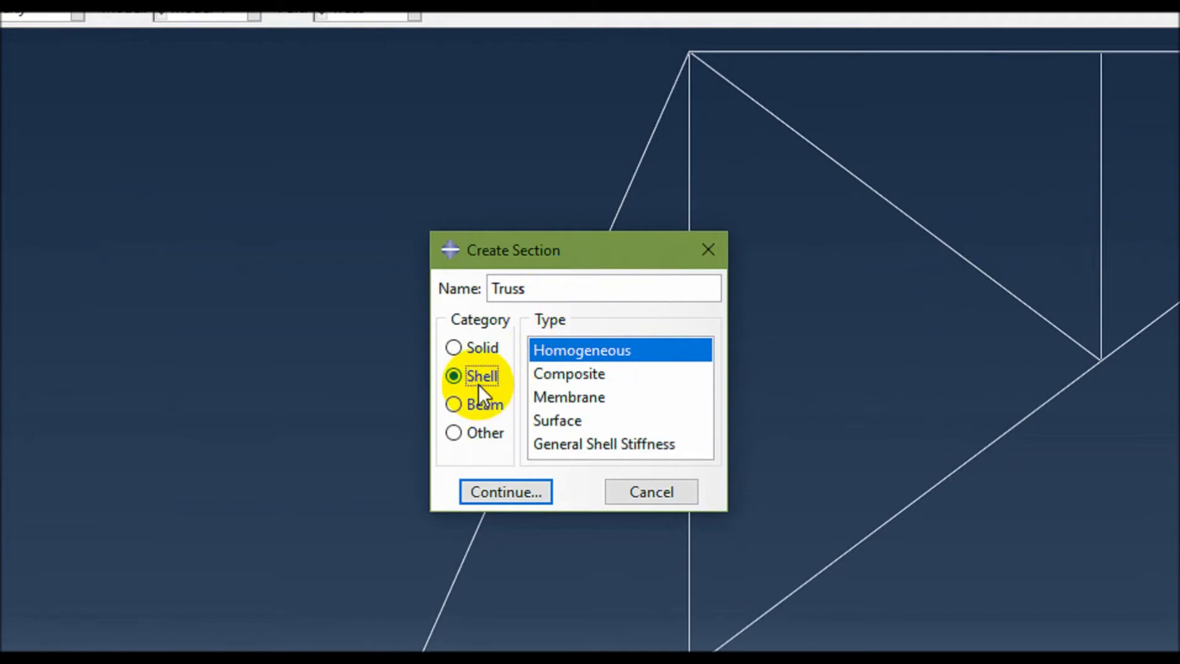
left_click(468, 407)
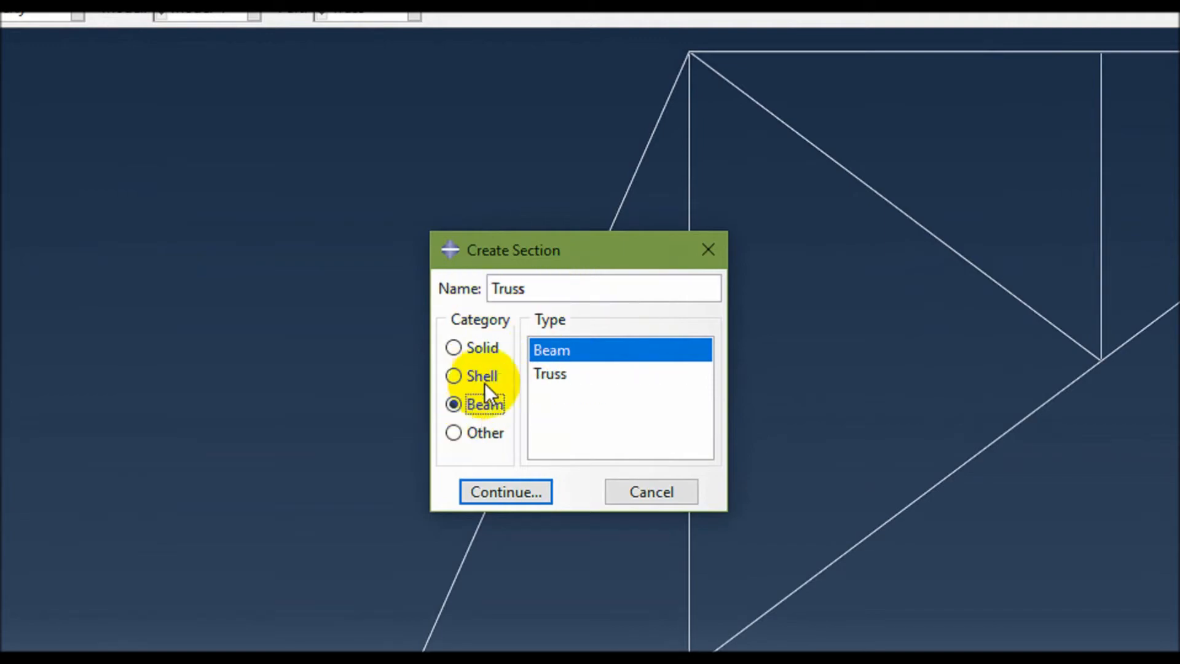
left_click(561, 377)
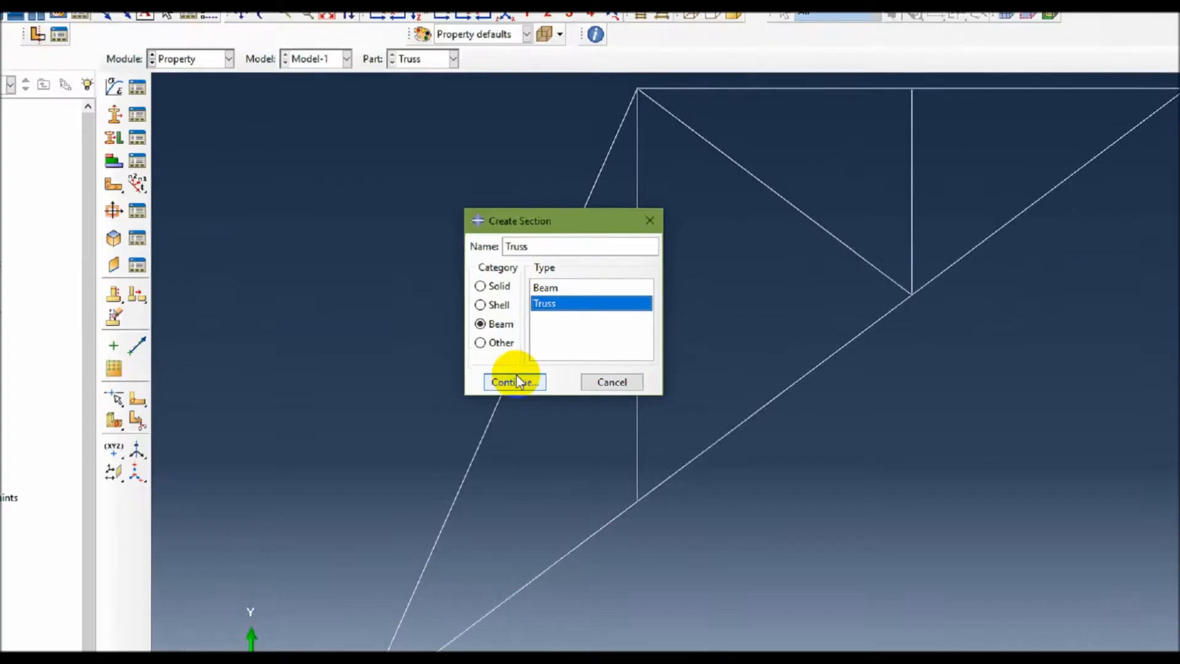
left_click(515, 381)
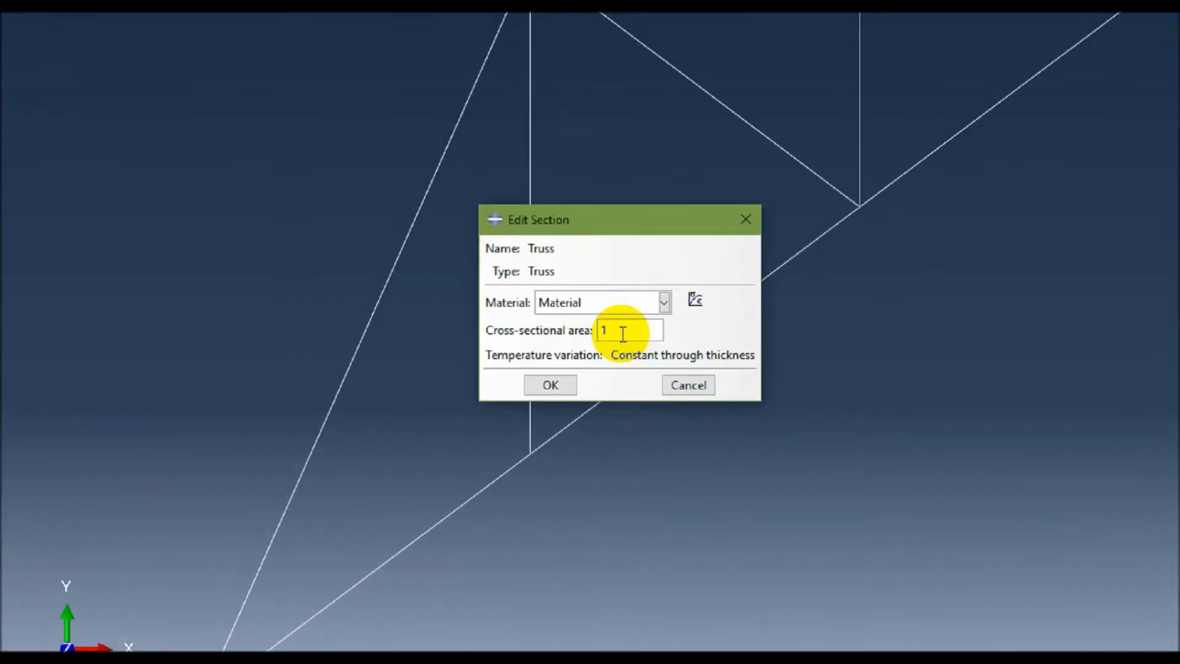
Set the Truss section's cross-sectional area to 200e-3 and save the section.
double_click(627, 332)
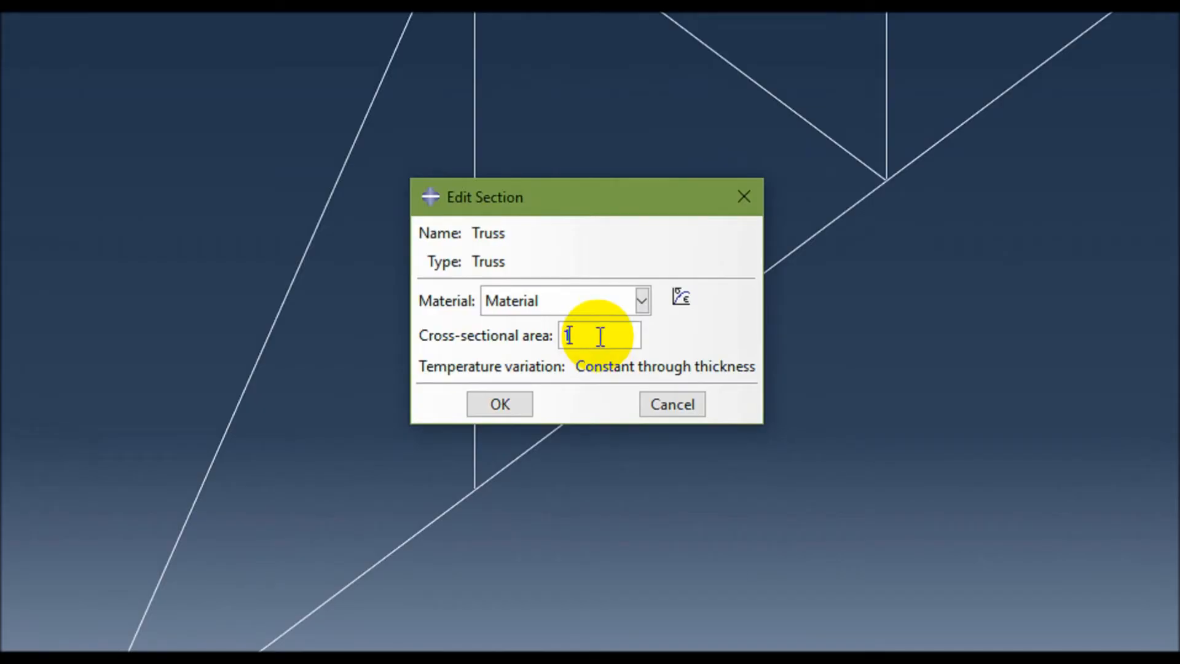
type("200e-3")
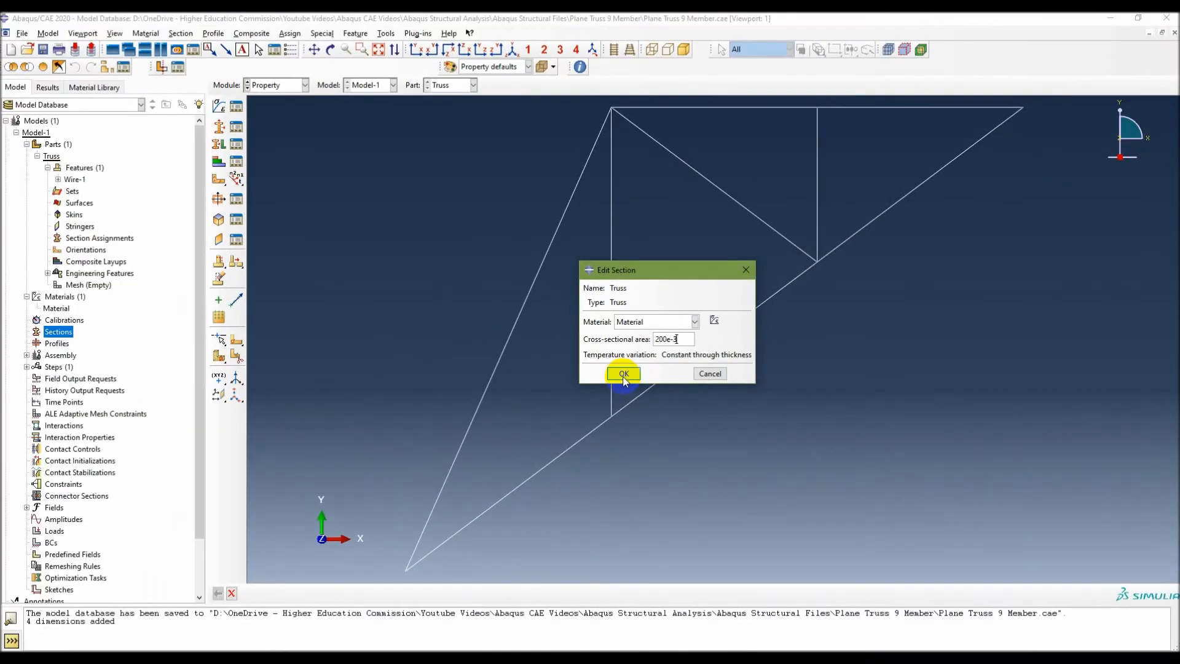
left_click(624, 375)
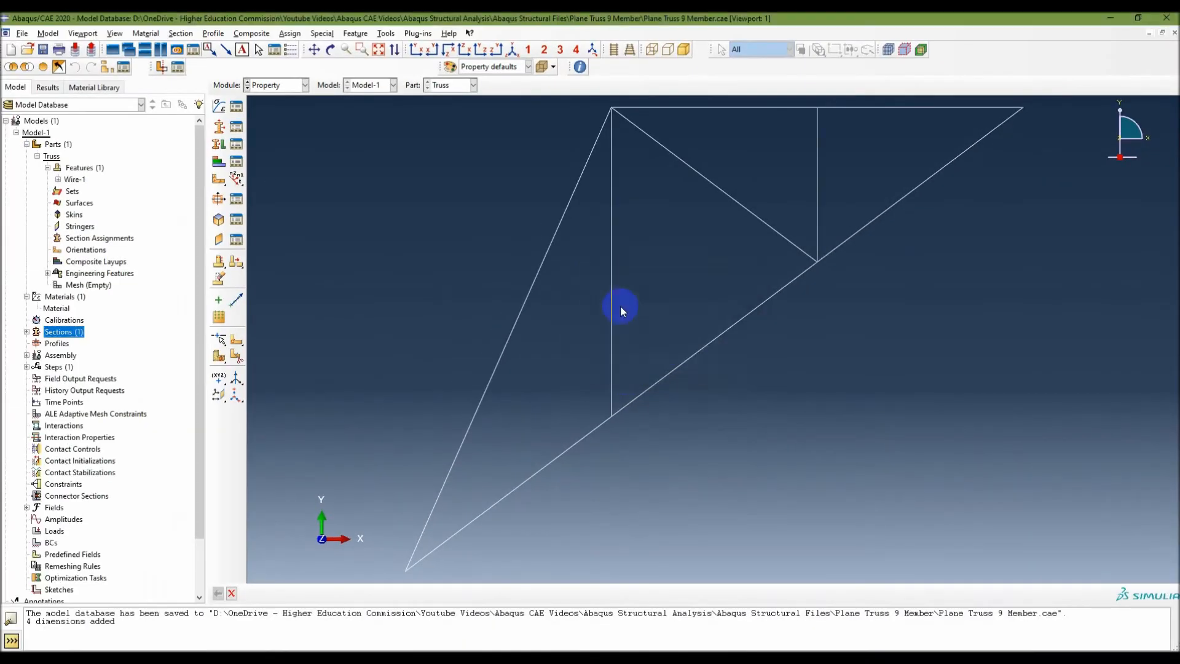
Reopen the Truss section's definition to check its cross-sectional area.
left_click(26, 331)
left_click(52, 343)
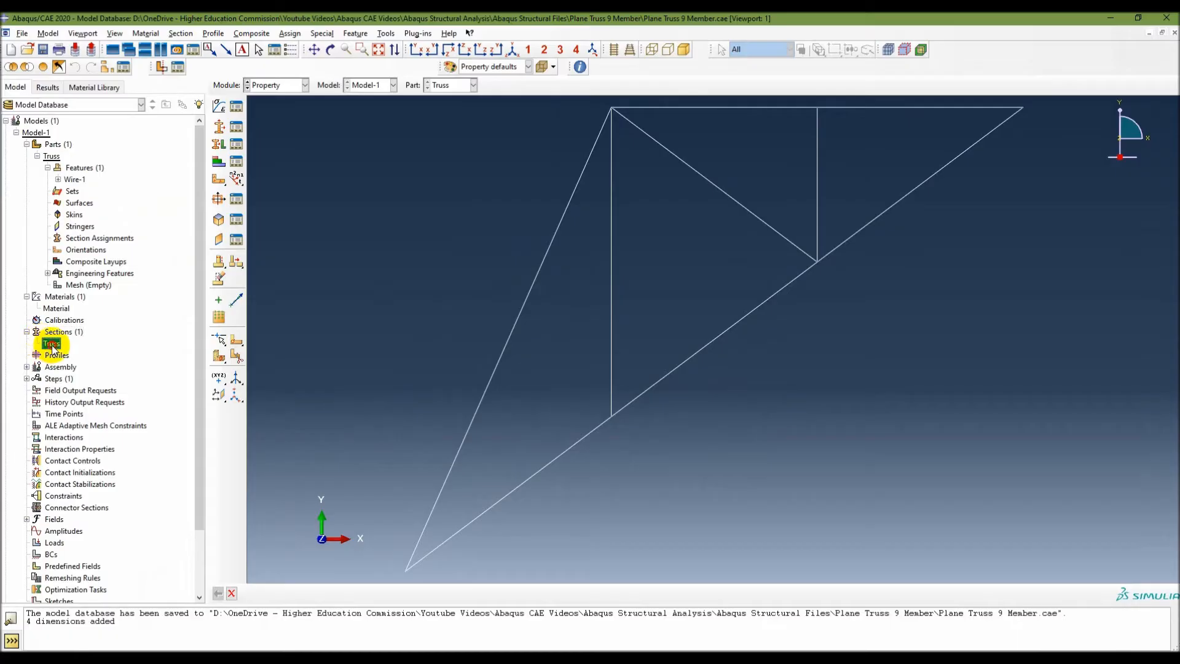
double_click(52, 345)
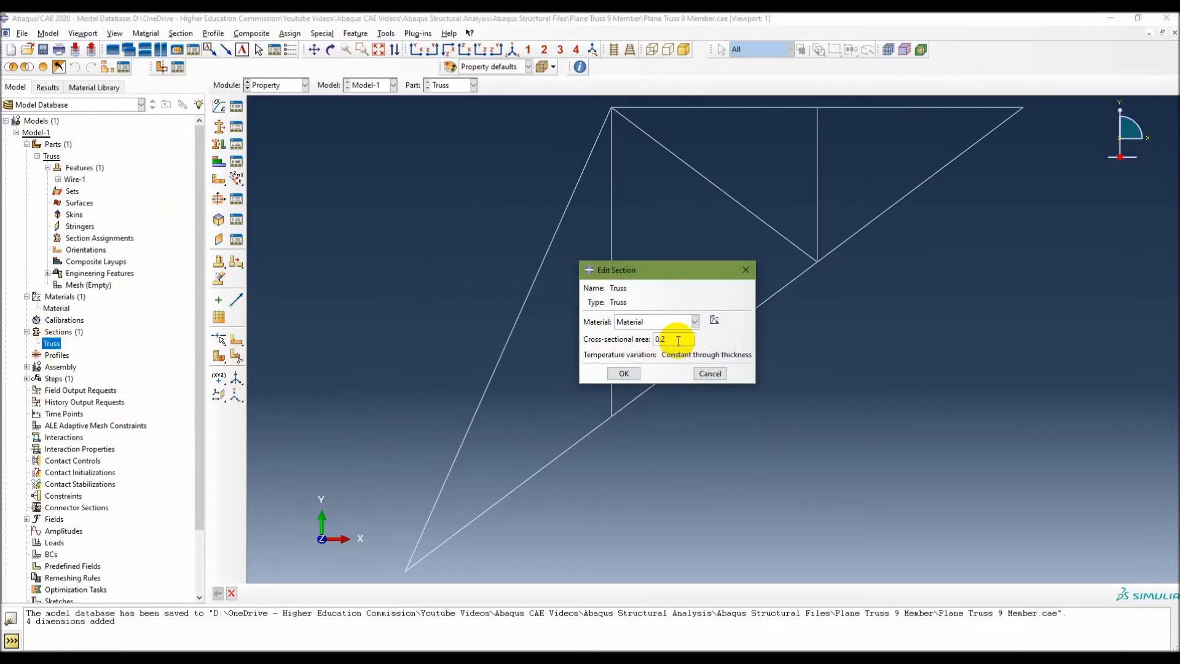
left_click(624, 375)
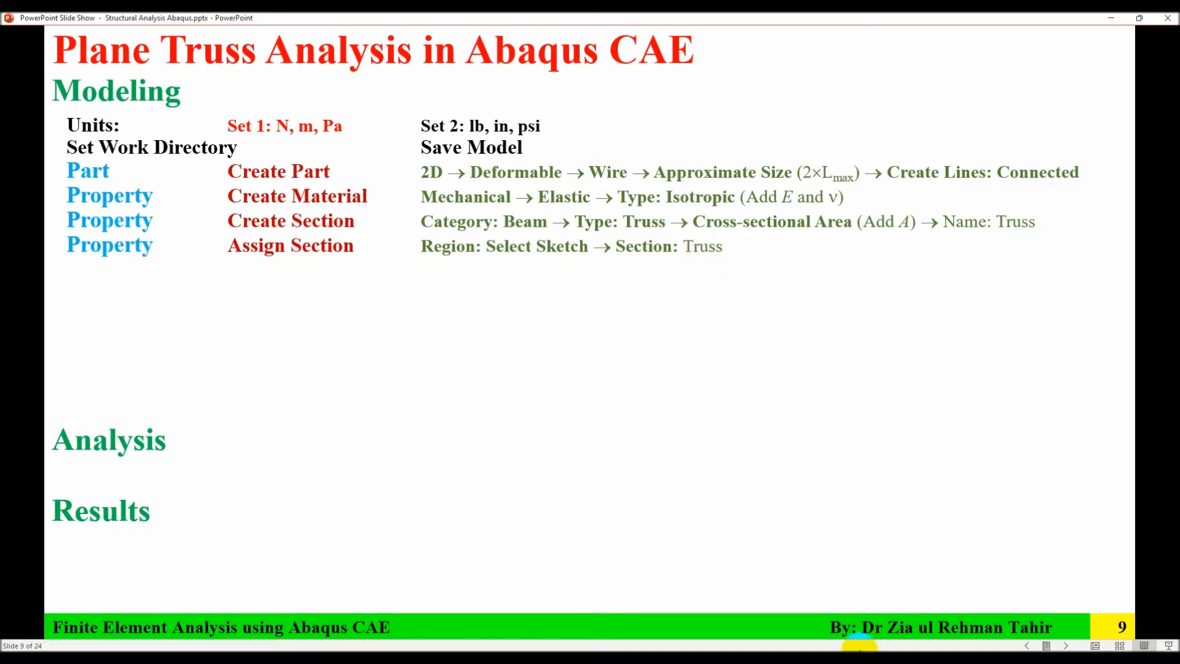
Return to Abaqus/CAE and start a section assignment on the Truss part, picking all members as the region without creating a set.
left_click(859, 659)
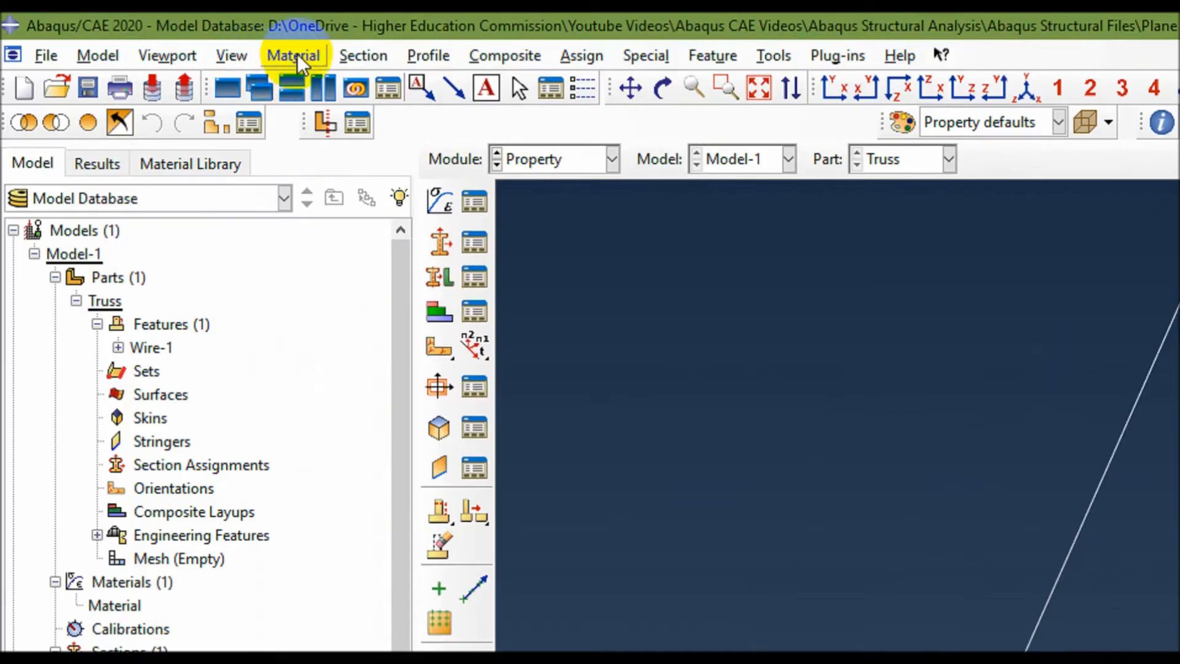
left_click(363, 56)
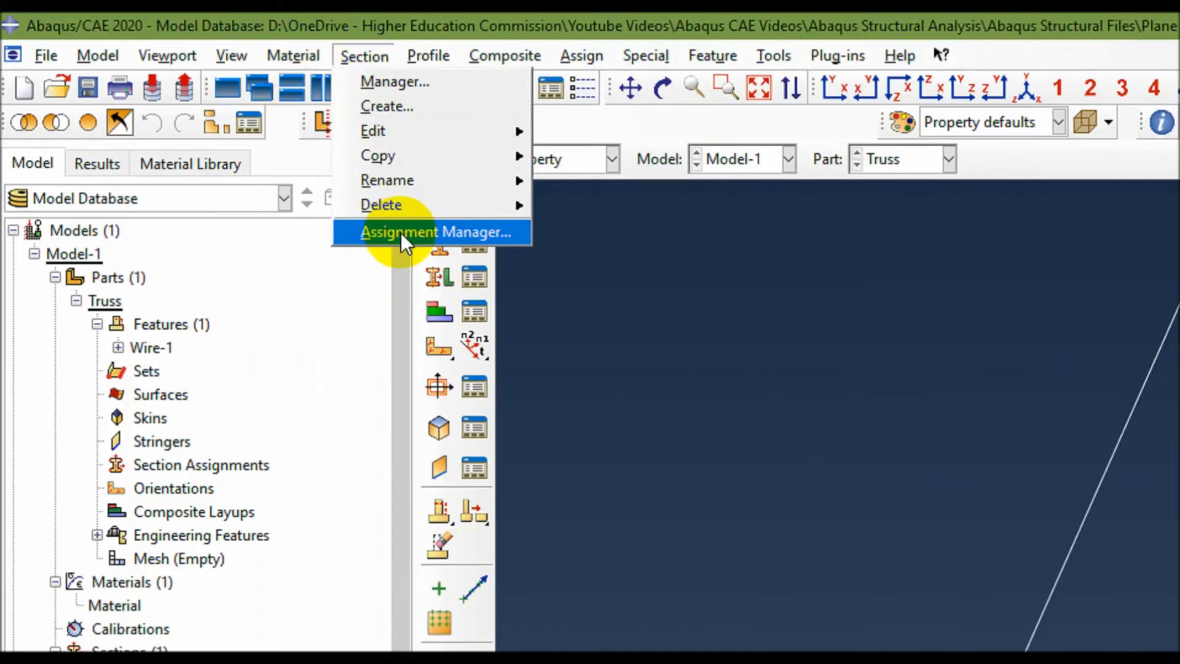
left_click(215, 461)
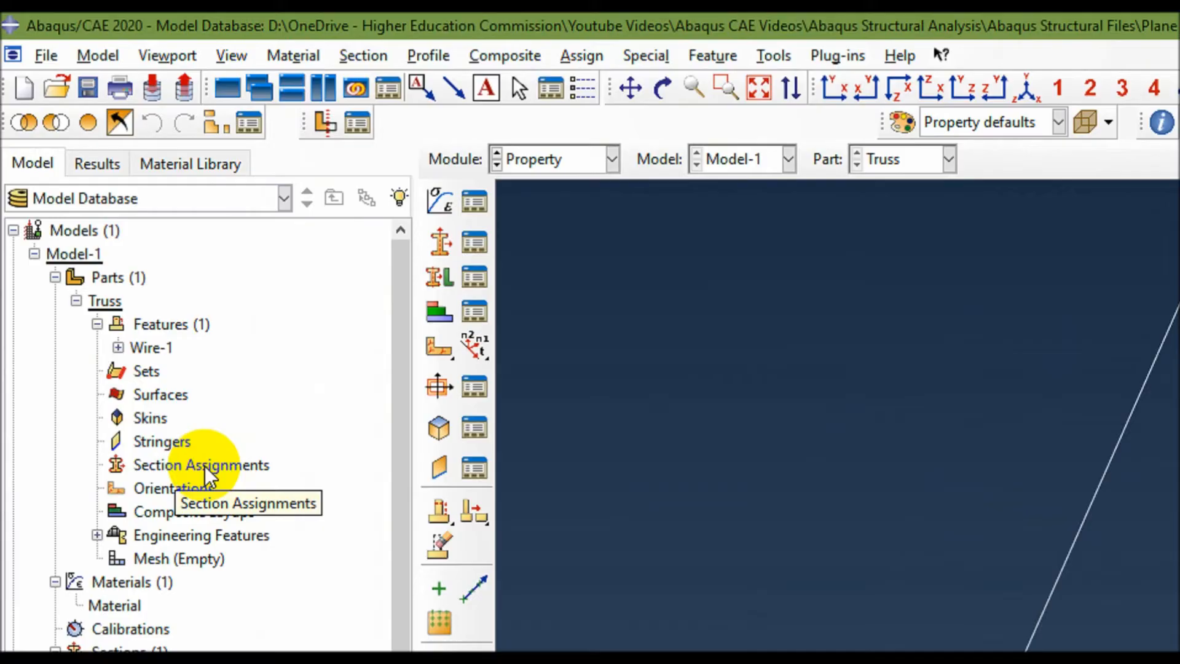
left_click(205, 465)
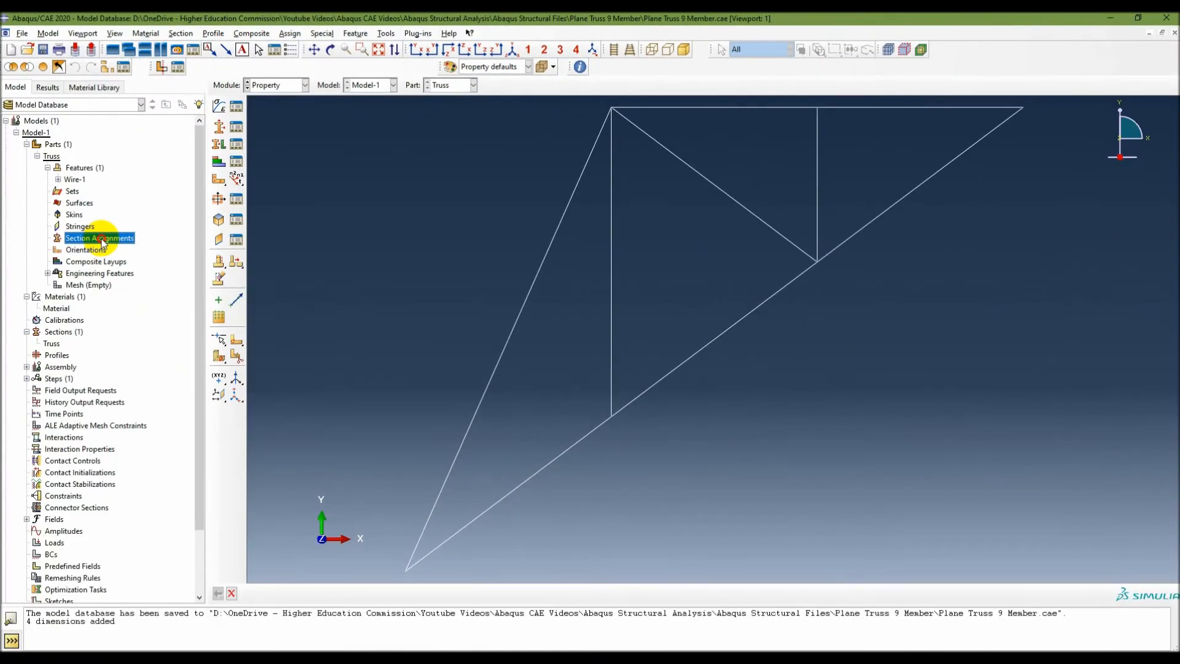
double_click(205, 465)
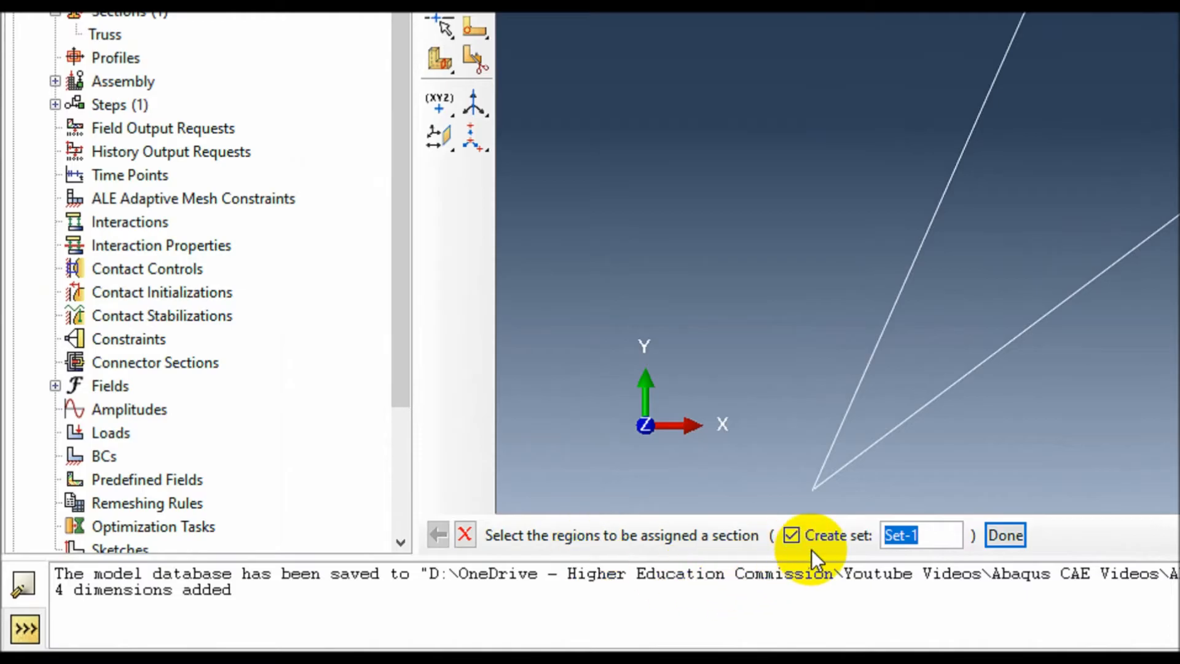
left_click(793, 535)
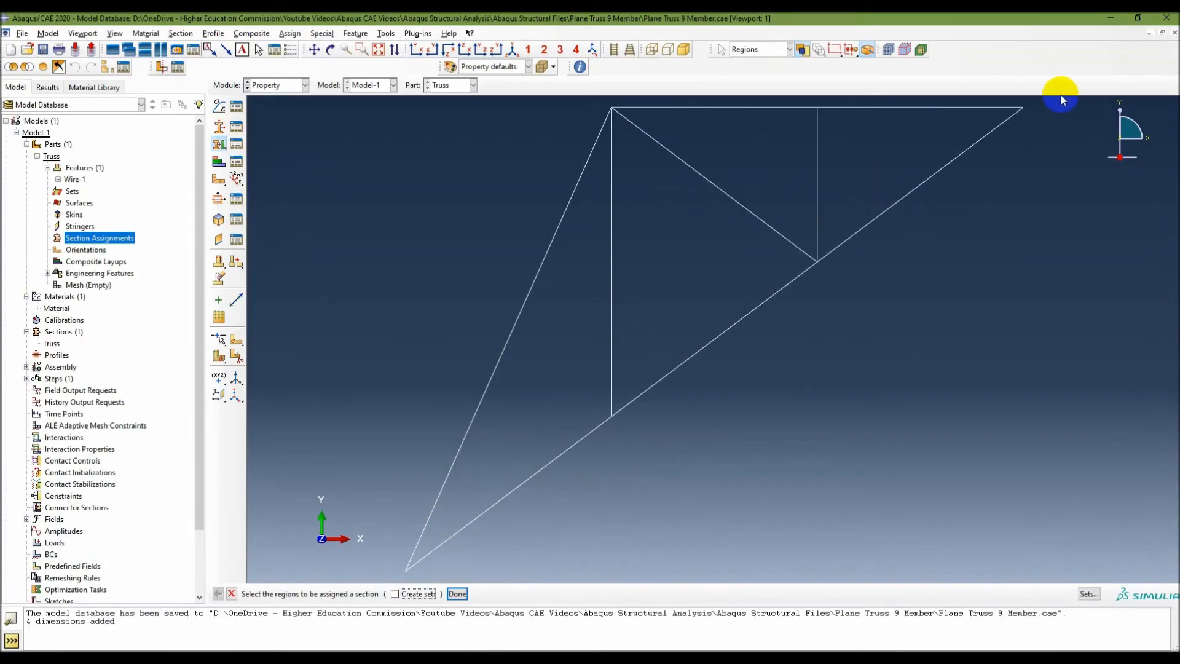
left_click_drag(1055, 99, 296, 572)
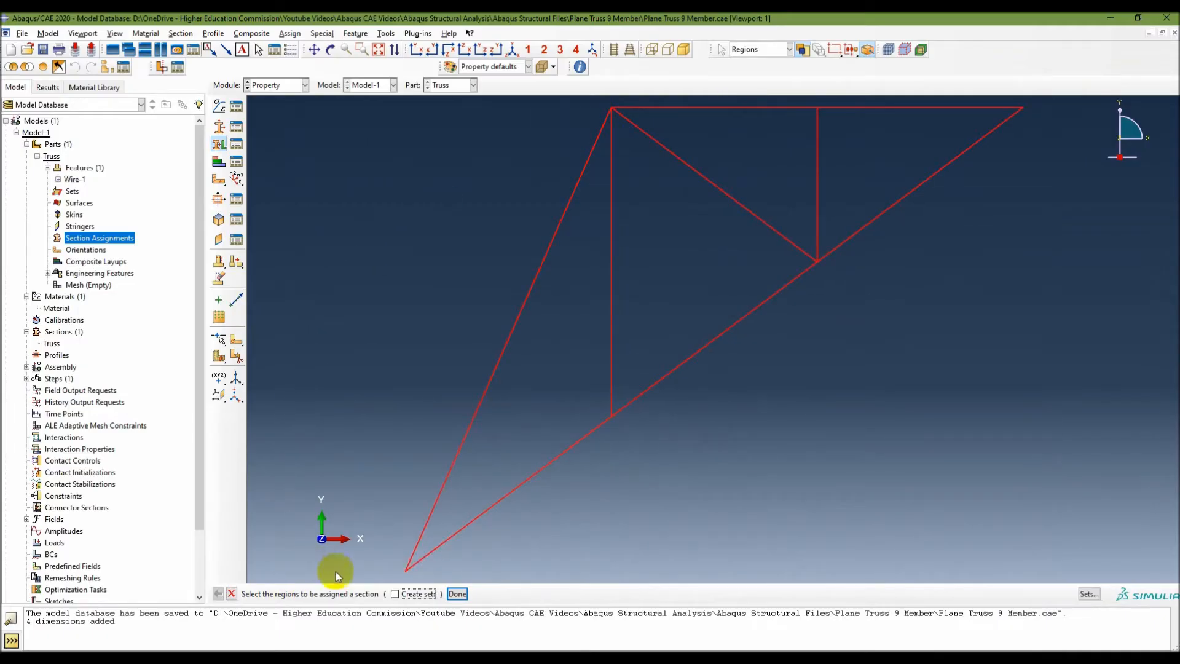
left_click(457, 594)
Assign the Truss section to the picked members and finish the section assignment.
left_click(571, 278)
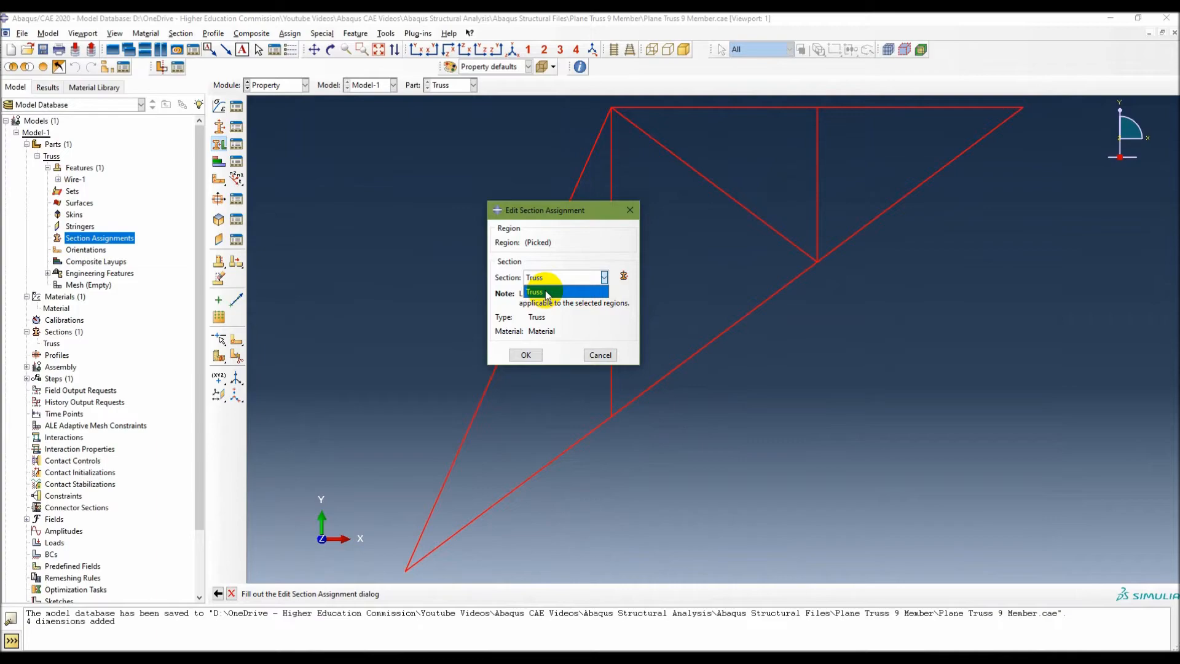
left_click(546, 293)
left_click(527, 356)
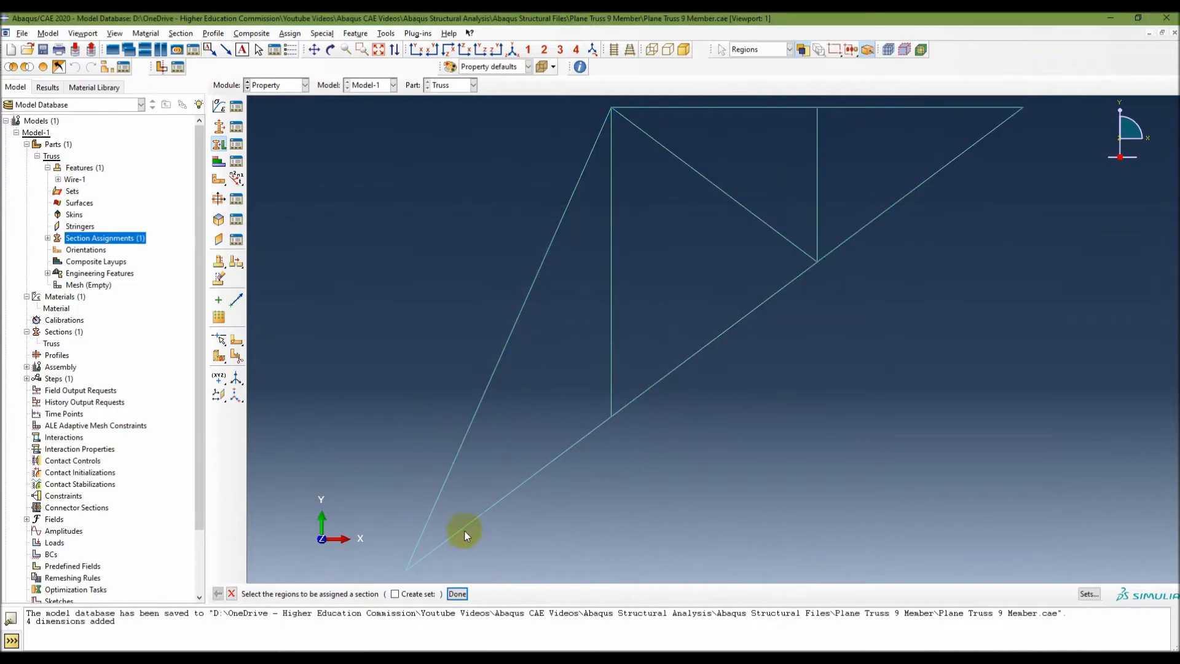
left_click(457, 593)
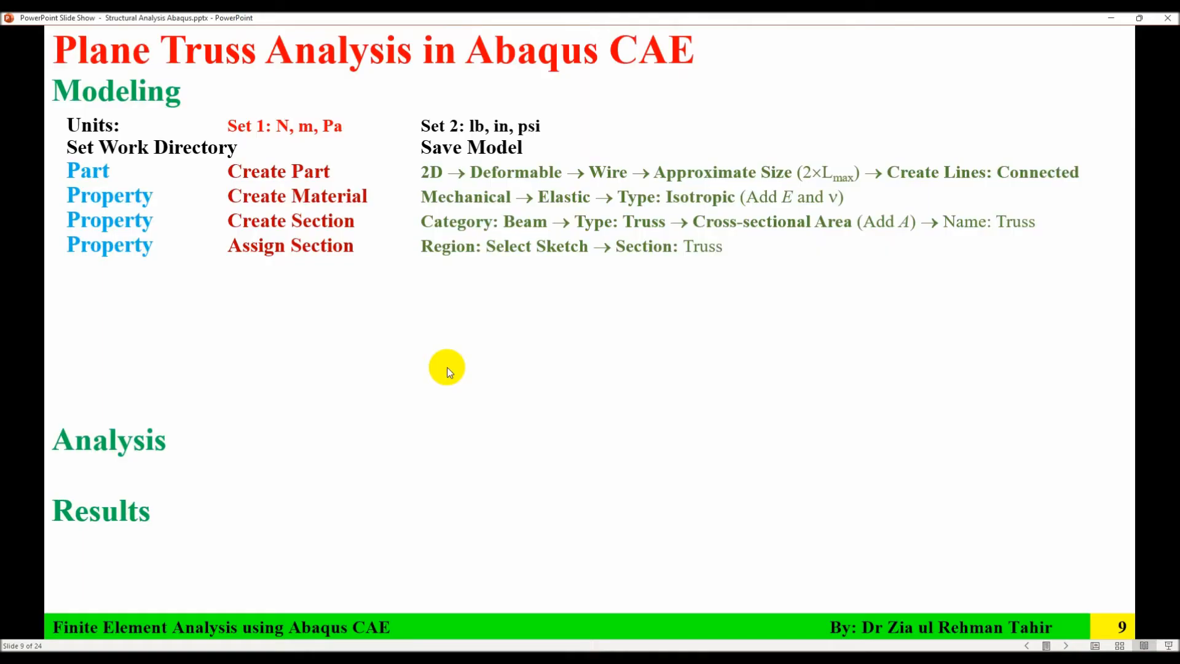
Return to Abaqus/CAE and switch to the Mesh module for the Truss part.
left_click(447, 369)
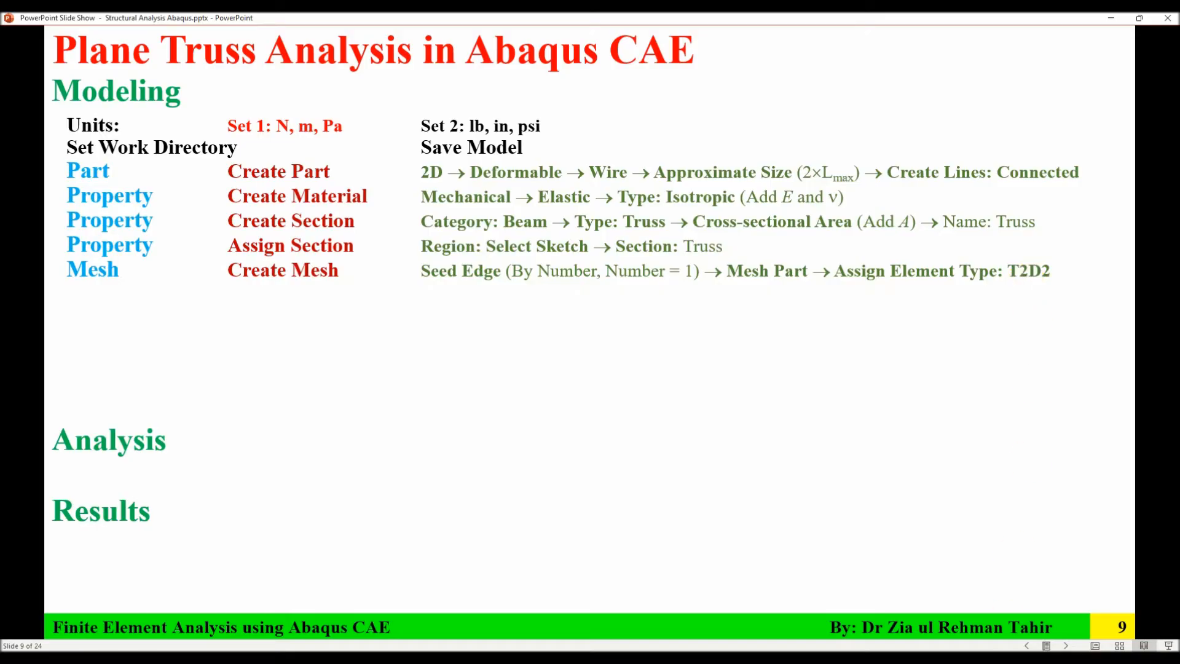
key("alt+Tab")
left_click(271, 85)
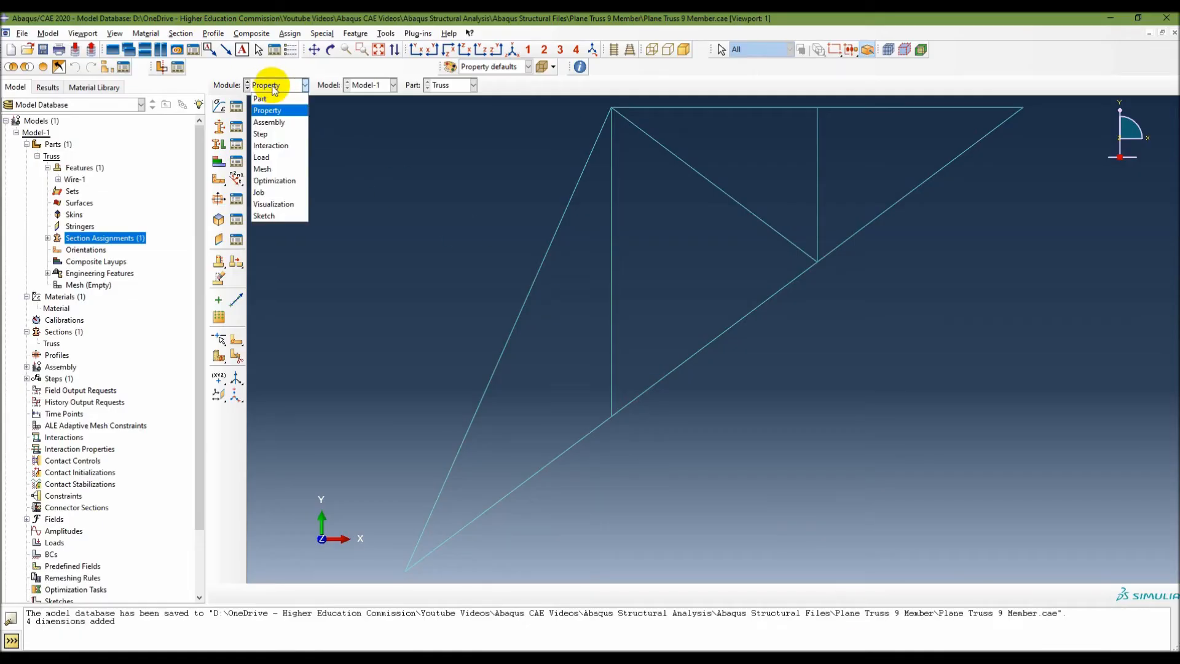
left_click(270, 166)
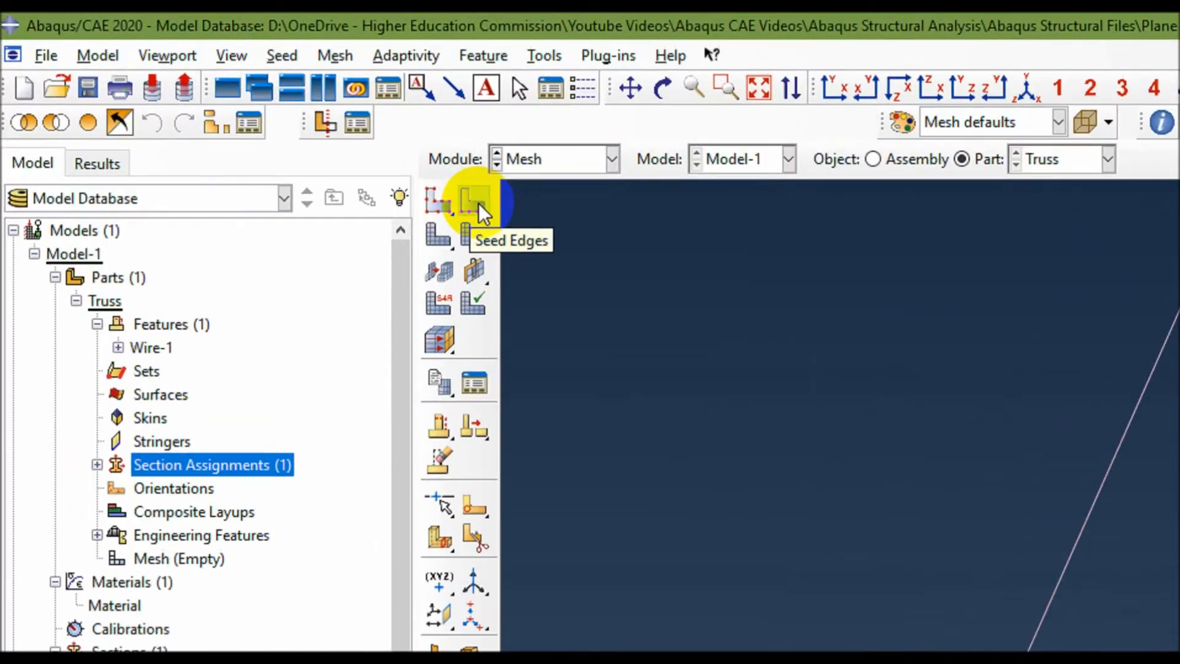
Seed all edges of the truss by number with 1 element per edge and no bias.
left_click(238, 110)
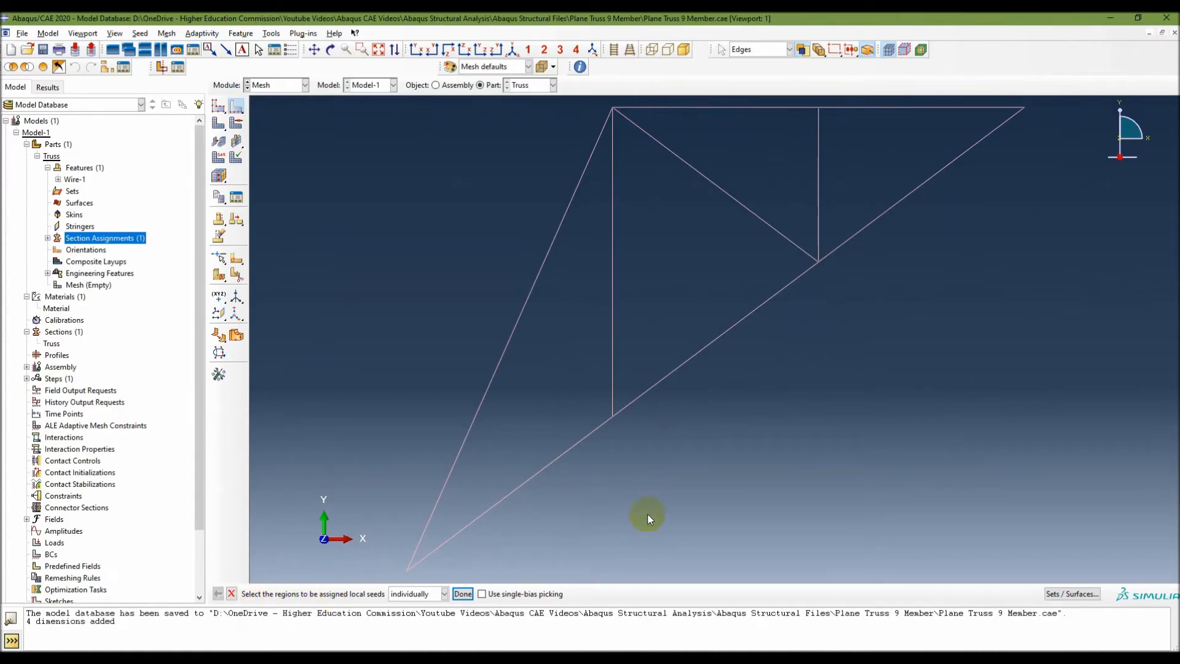
left_click_drag(1075, 104, 657, 196)
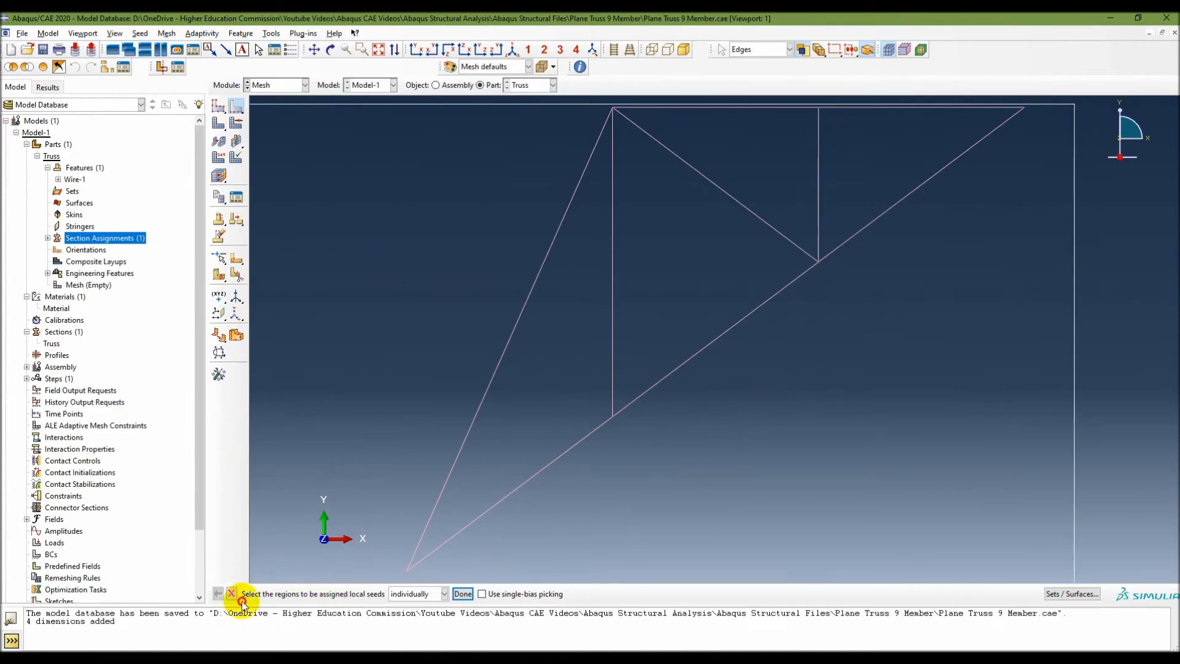
left_click(462, 594)
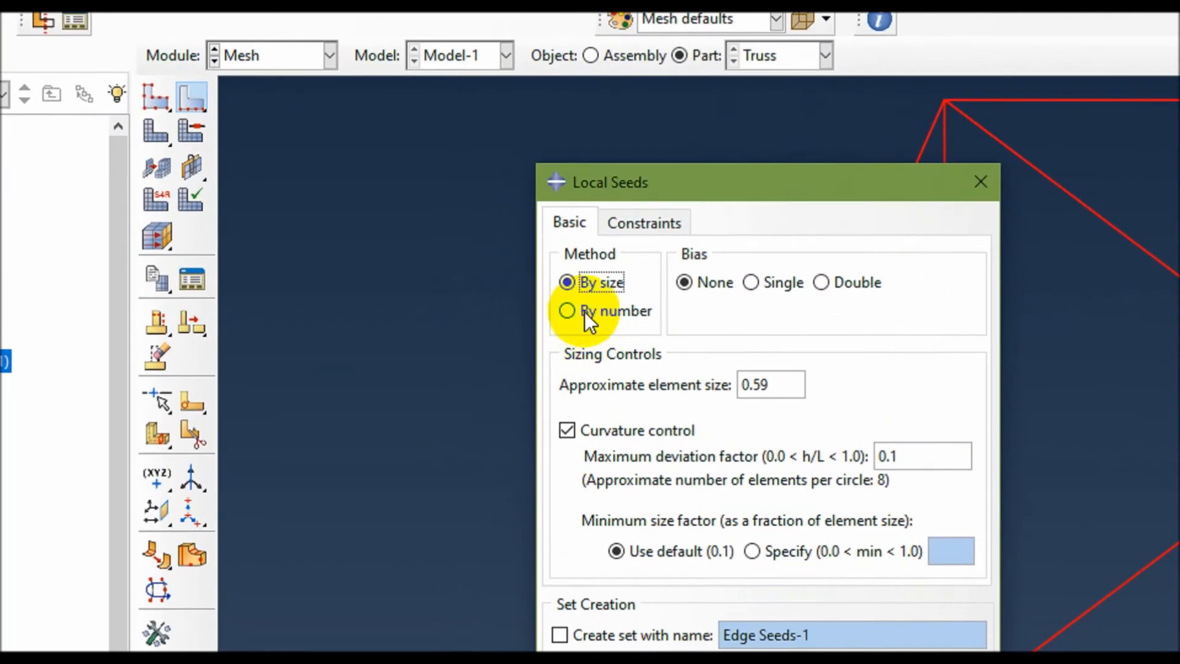
left_click(568, 311)
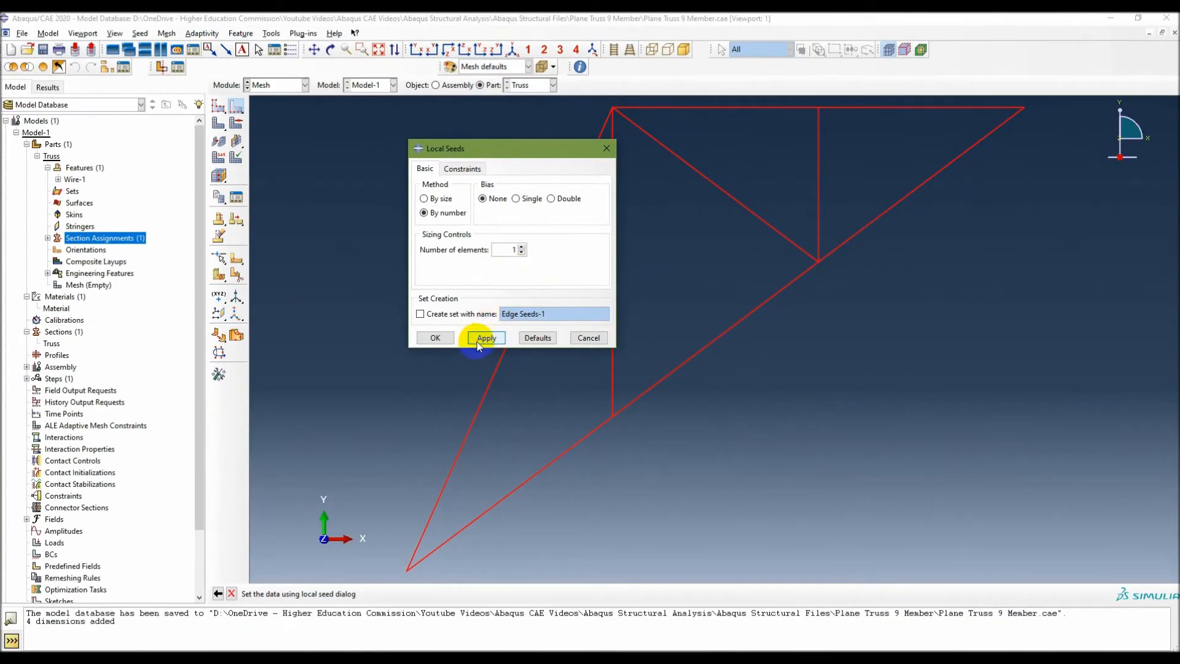
left_click(484, 340)
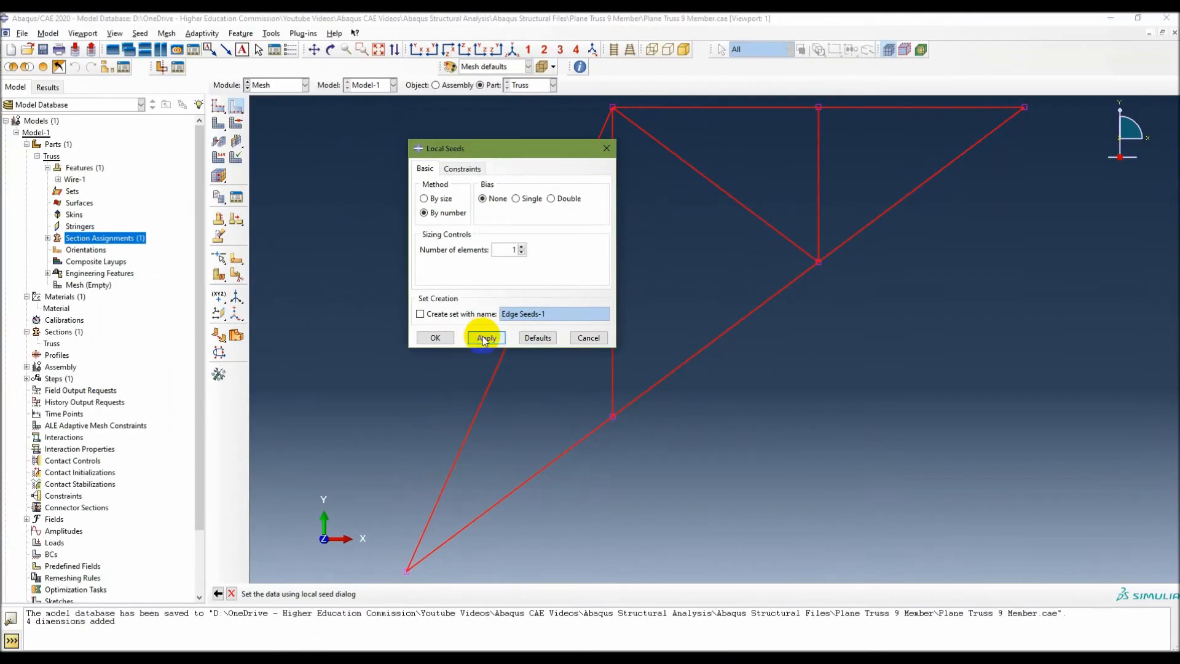
left_click(435, 337)
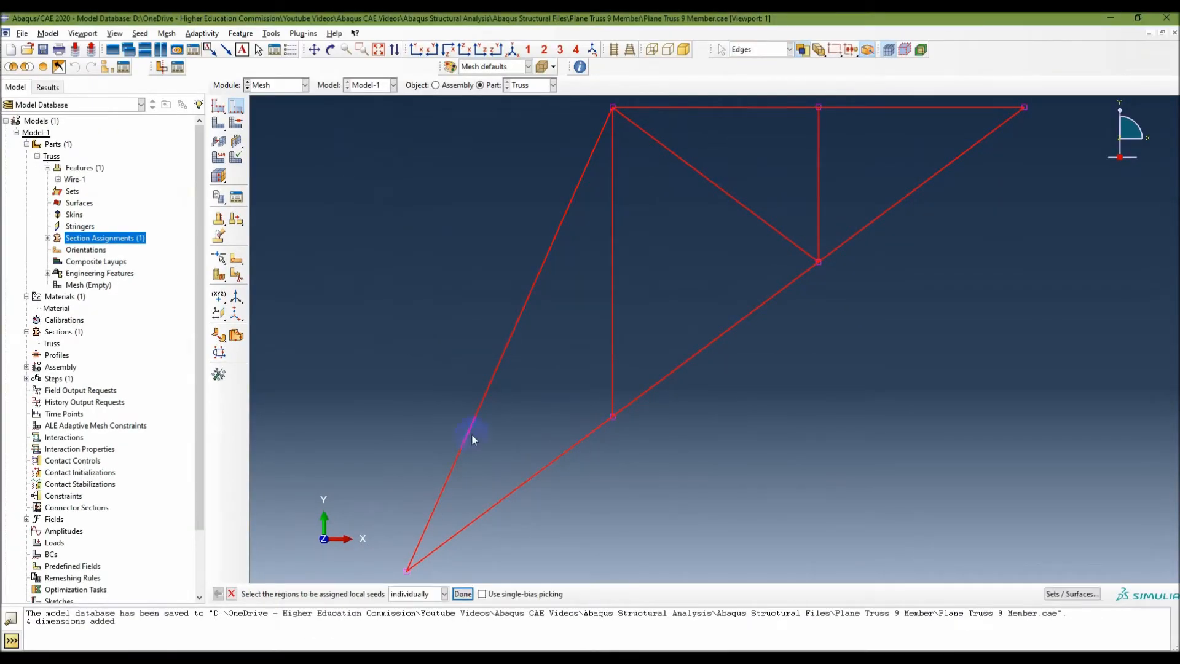
left_click(462, 593)
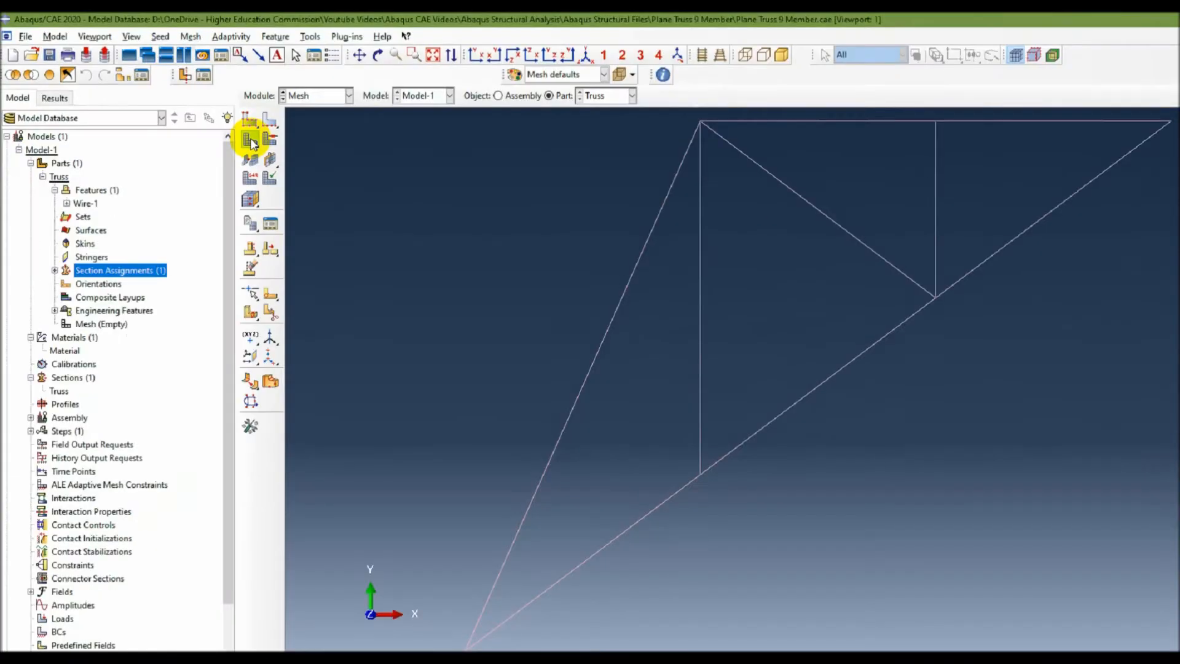
Mesh the Truss part and assign the Standard linear Truss element type T2D2 to all its members.
left_click(251, 142)
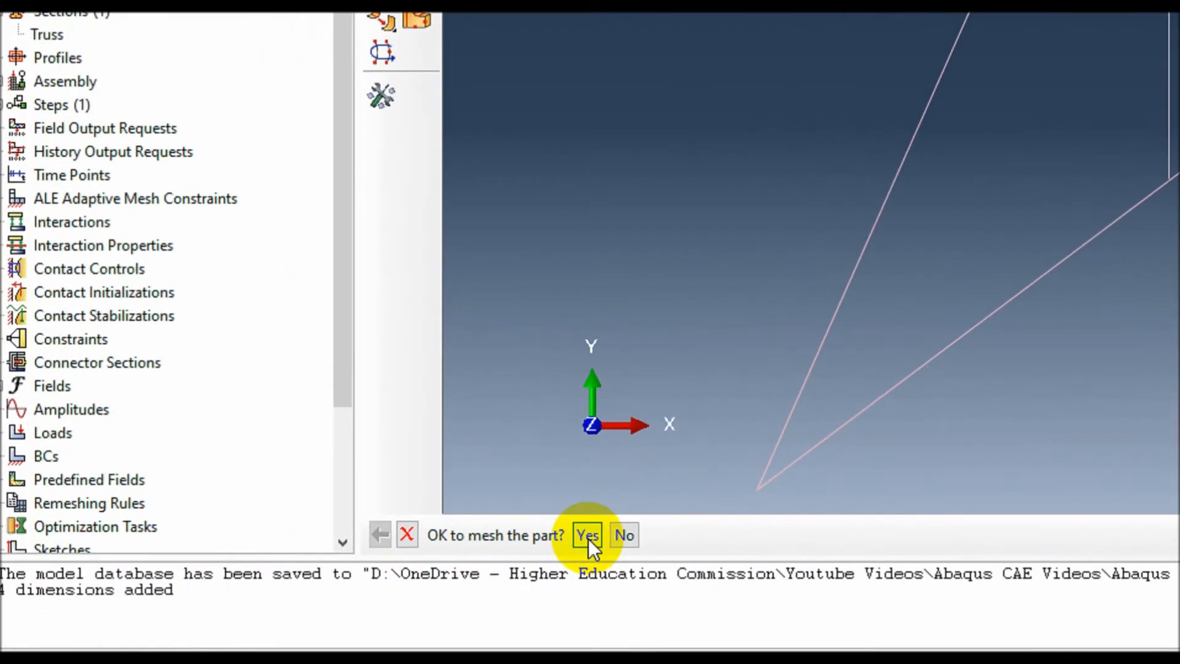
left_click(321, 594)
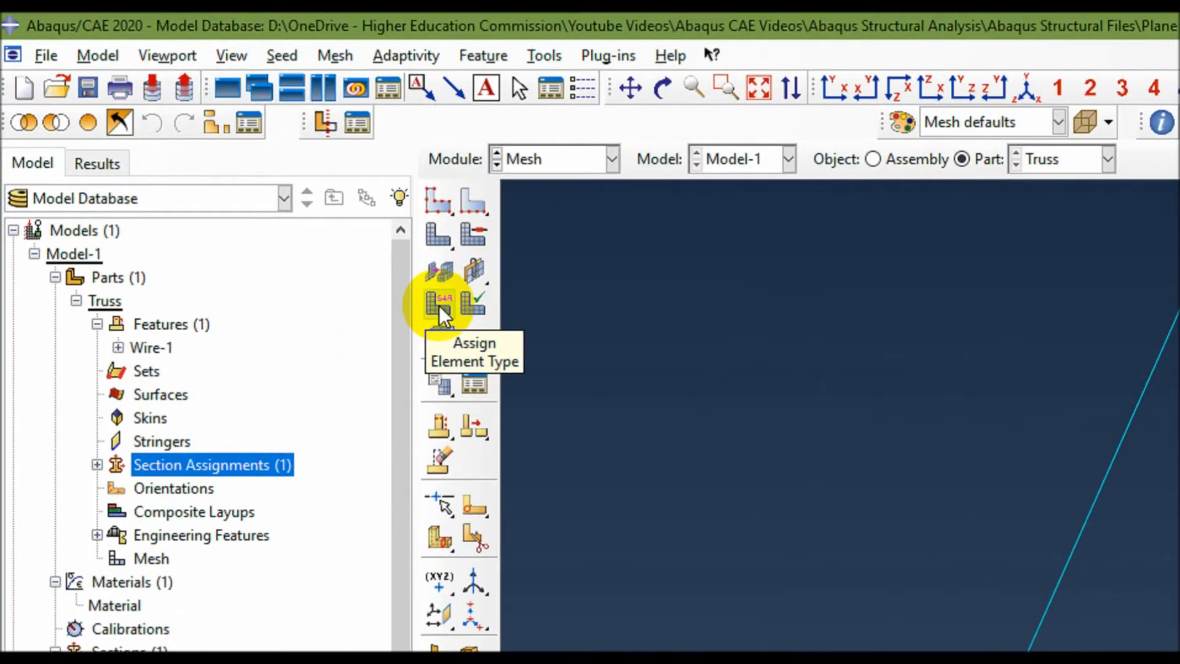
left_click(439, 304)
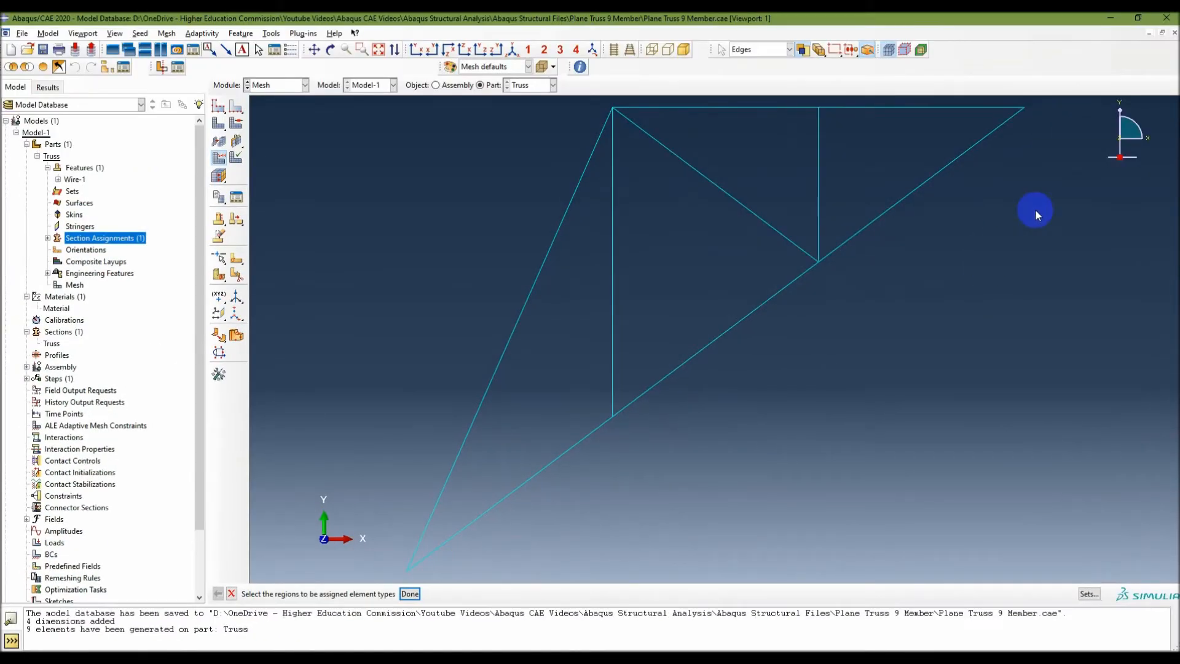
left_click_drag(1044, 102, 336, 621)
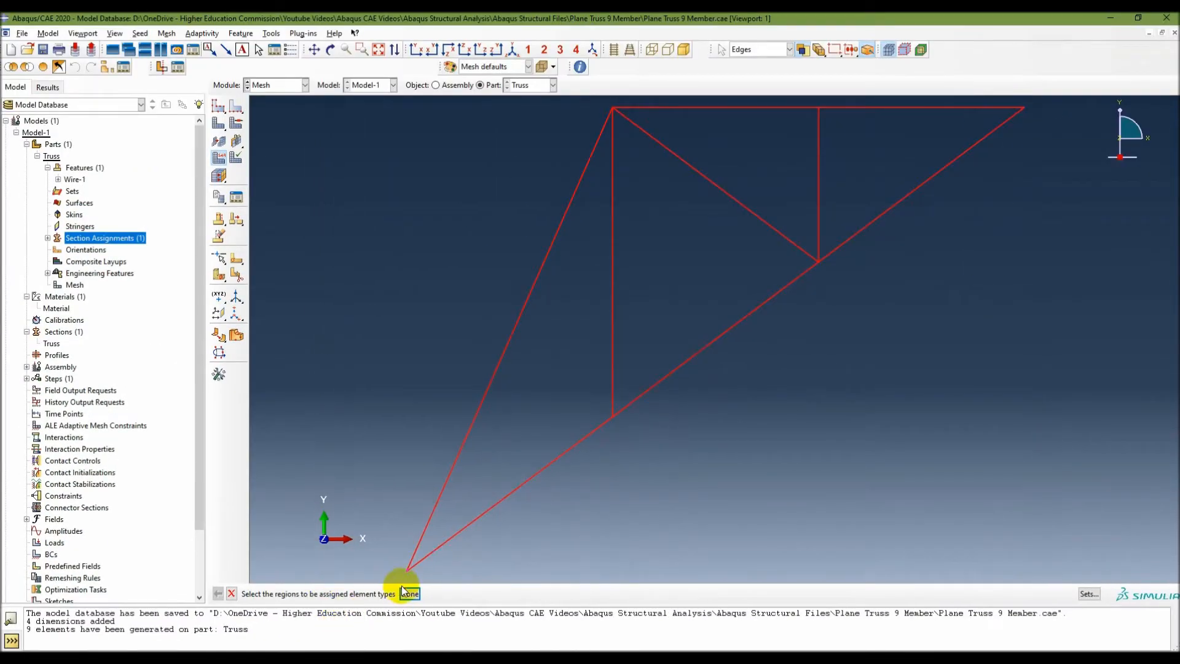
left_click(409, 594)
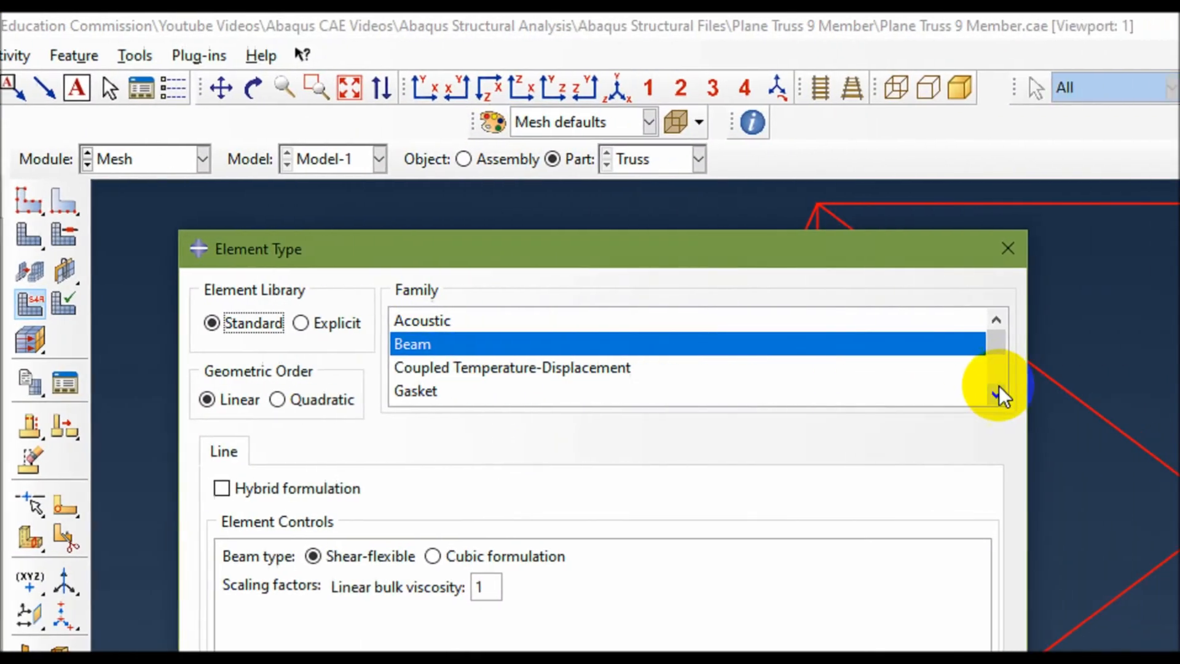
left_click(1151, 394)
left_click(940, 393)
left_click(941, 394)
left_click(940, 393)
left_click(350, 394)
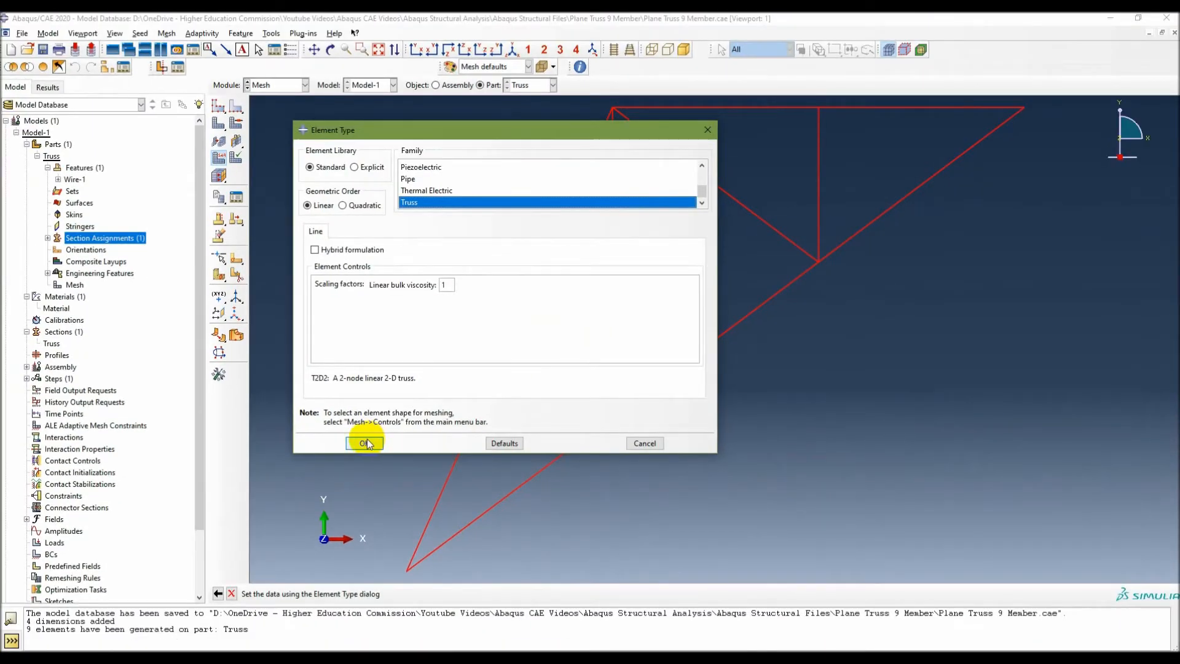
left_click(382, 442)
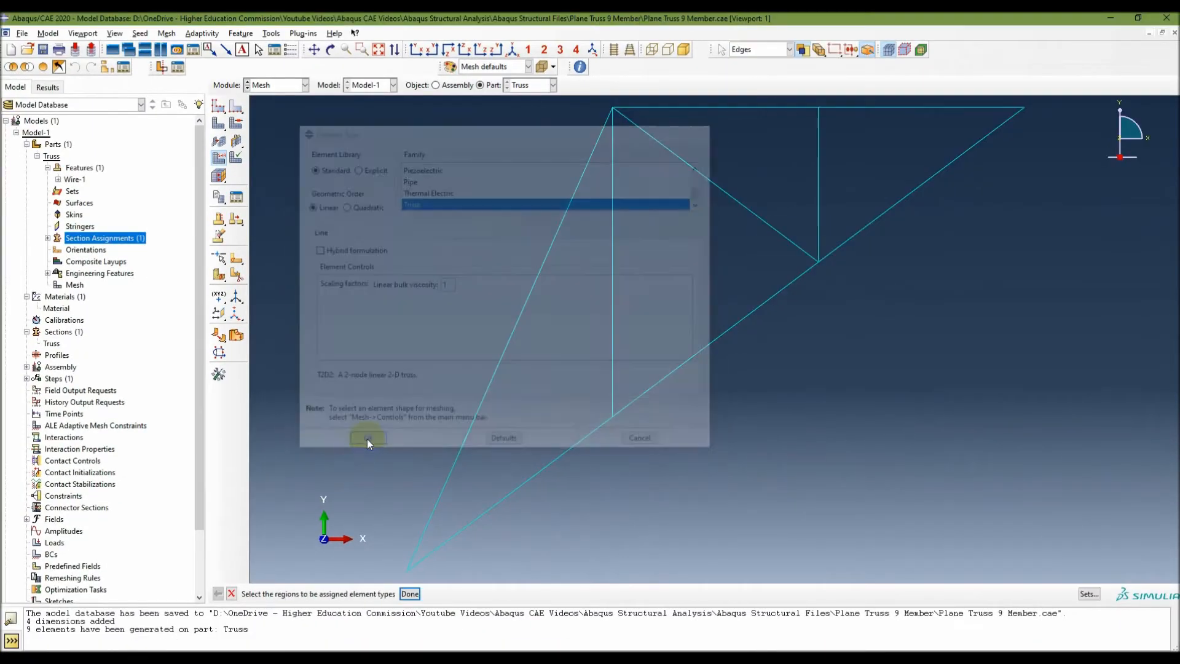
left_click(410, 593)
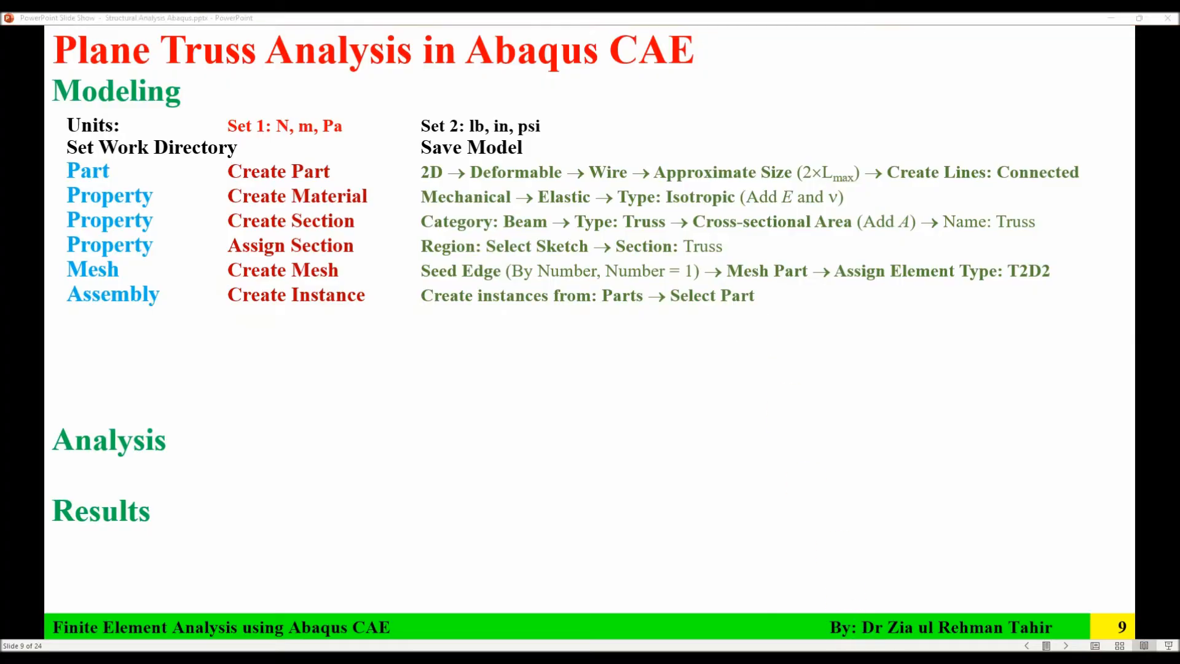
Return to Abaqus/CAE and switch to the Assembly module.
key("alt+Tab")
left_click(281, 86)
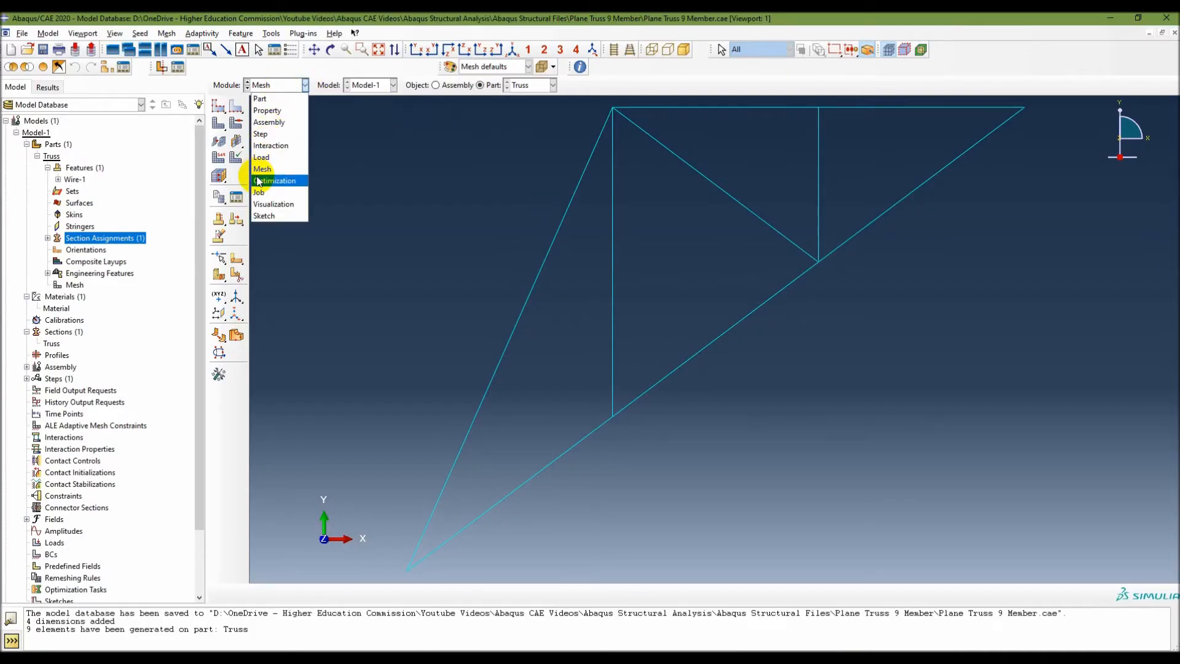
left_click(270, 122)
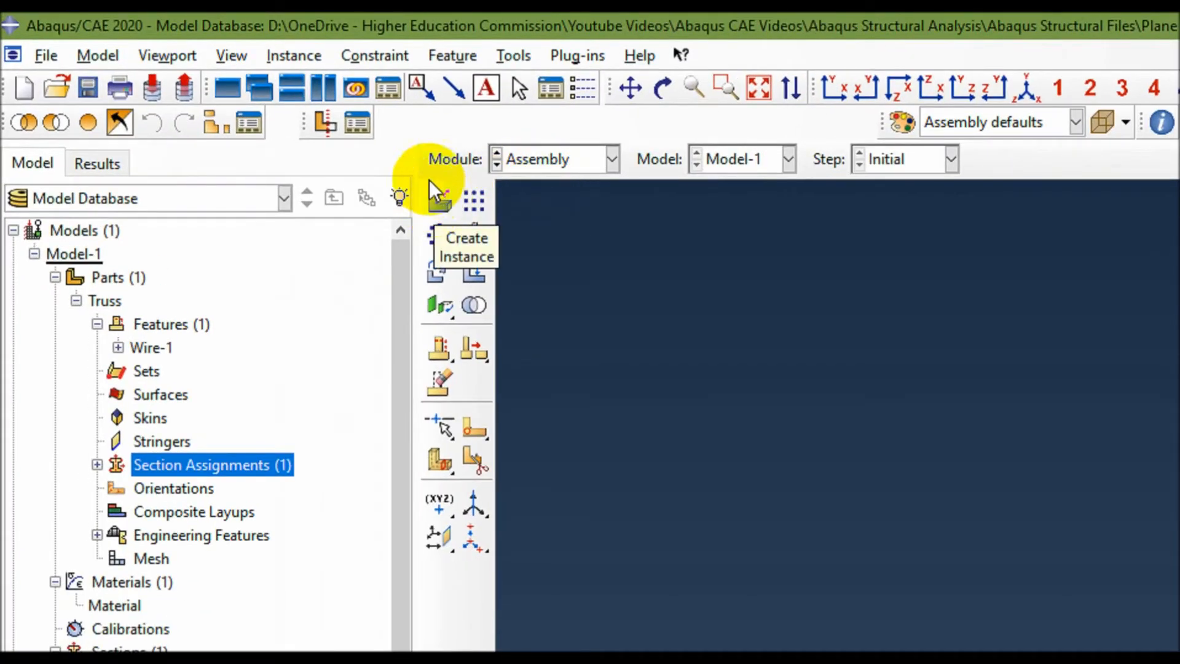
Create a dependent instance of the Truss part in the assembly and select it in the model tree.
left_click(286, 55)
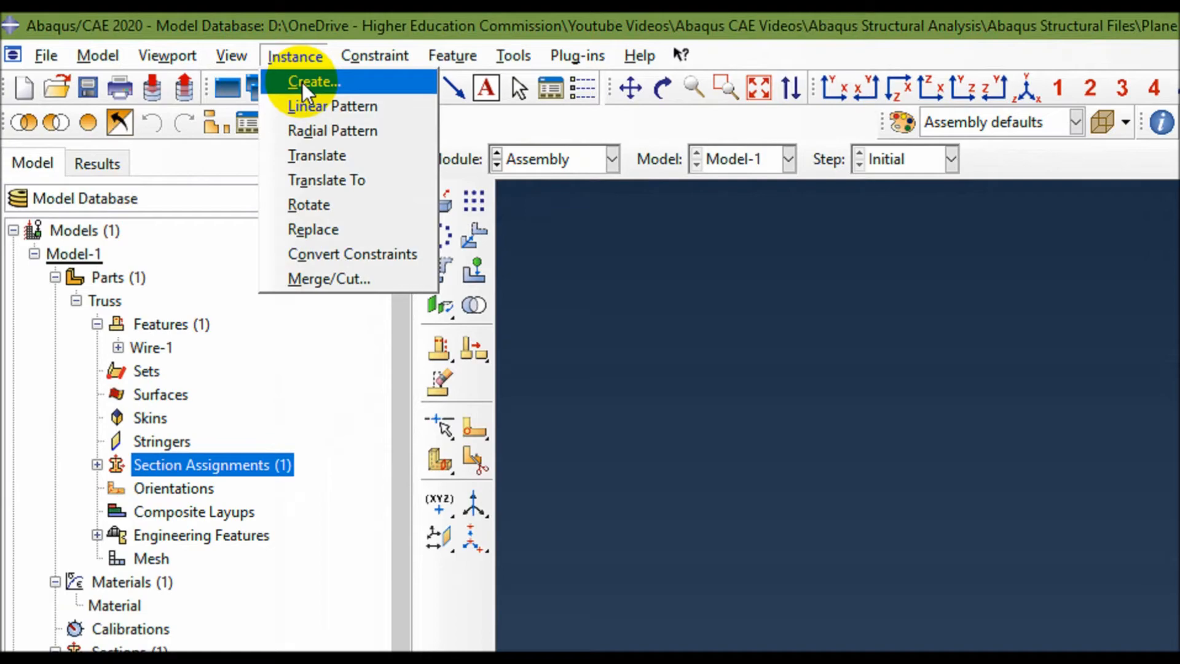
left_click(54, 487)
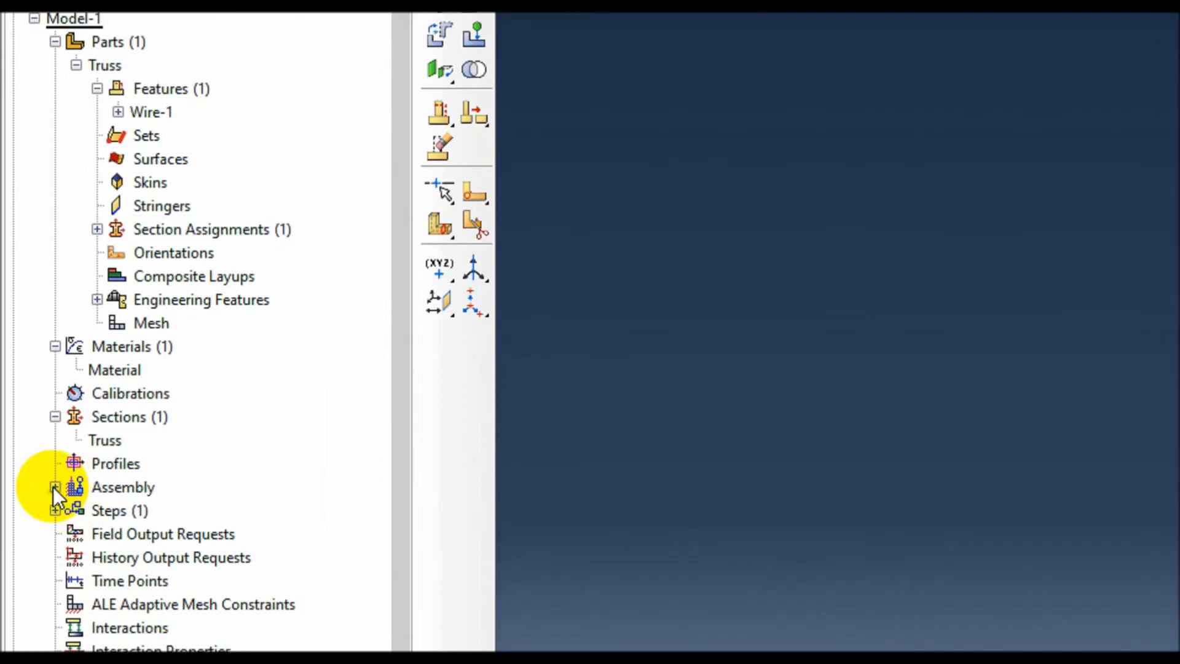
left_click(56, 487)
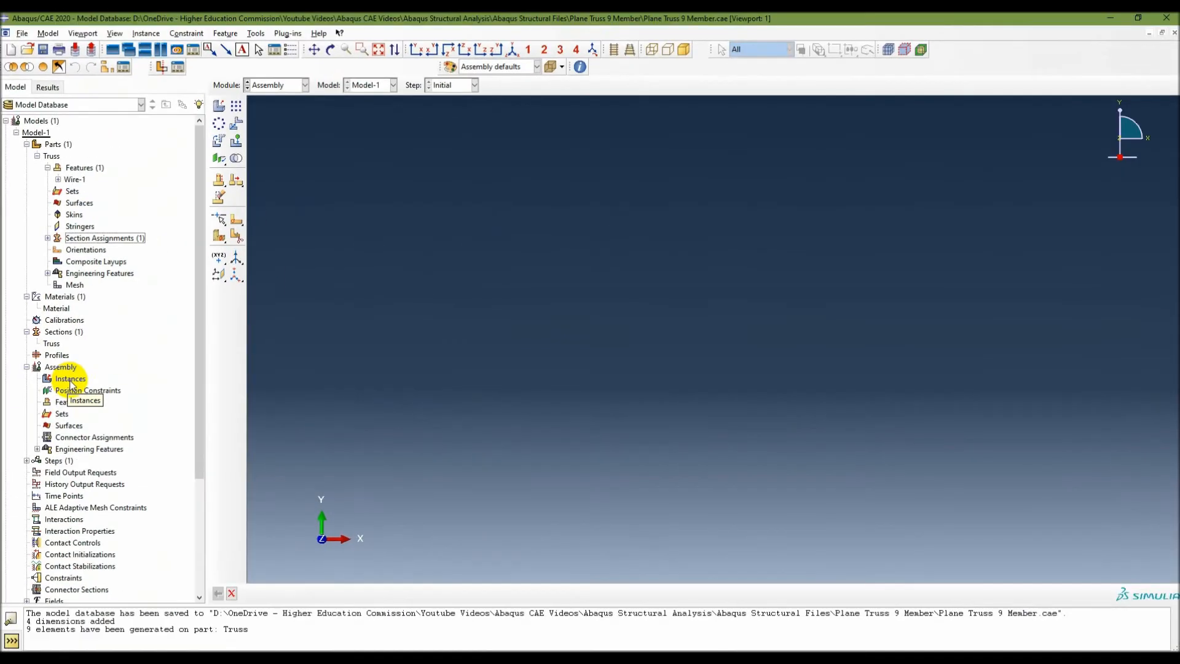
double_click(142, 487)
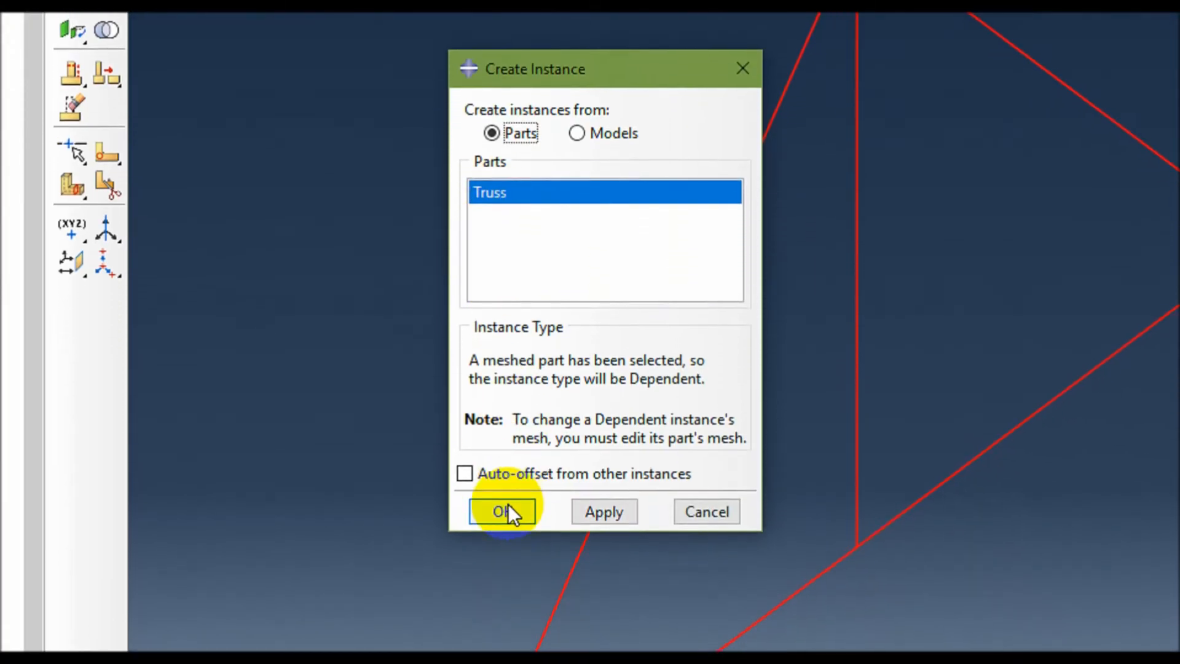
left_click(506, 595)
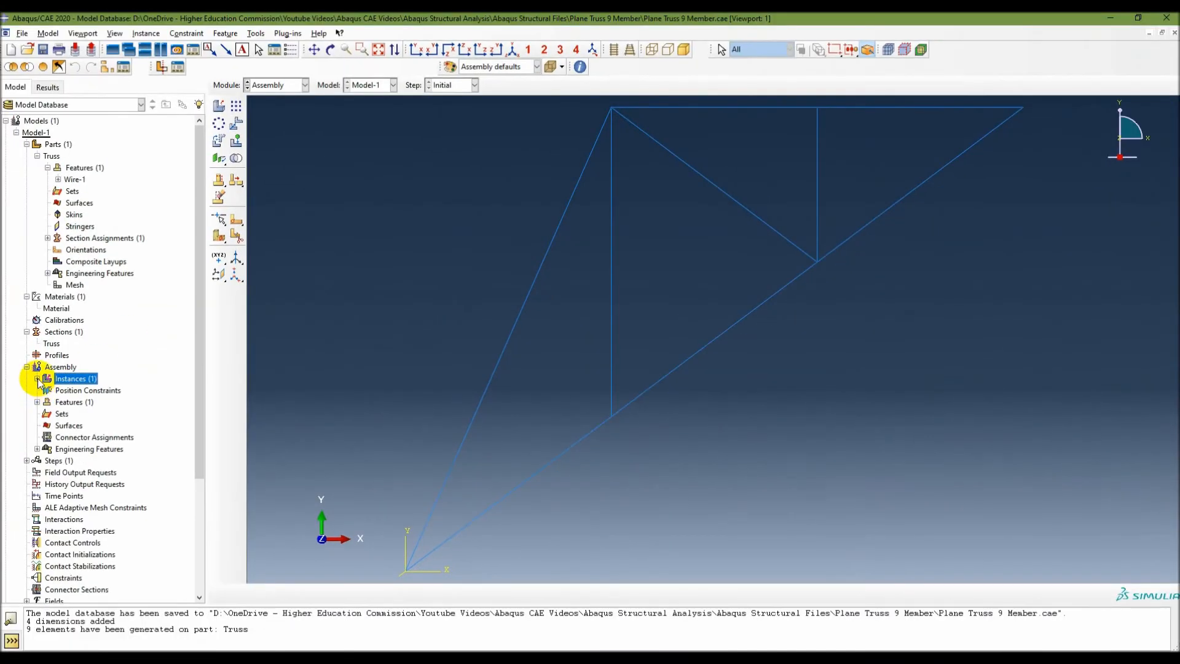
left_click(38, 383)
left_click(66, 393)
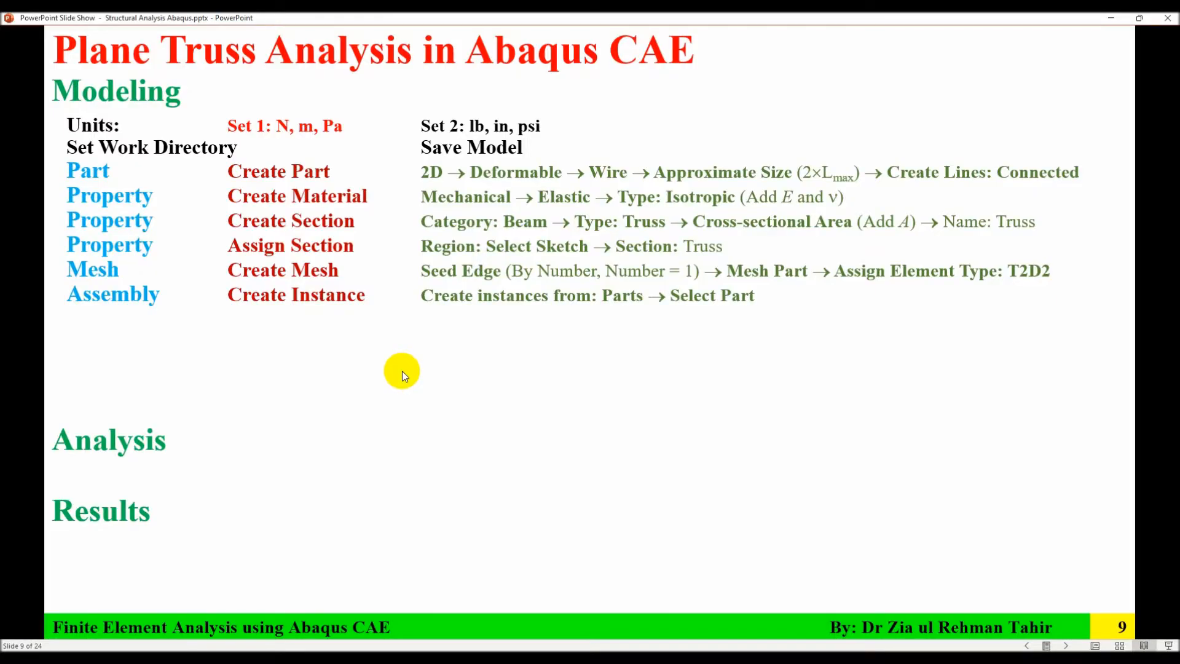
Return to Abaqus/CAE and switch to the Step module.
left_click(402, 371)
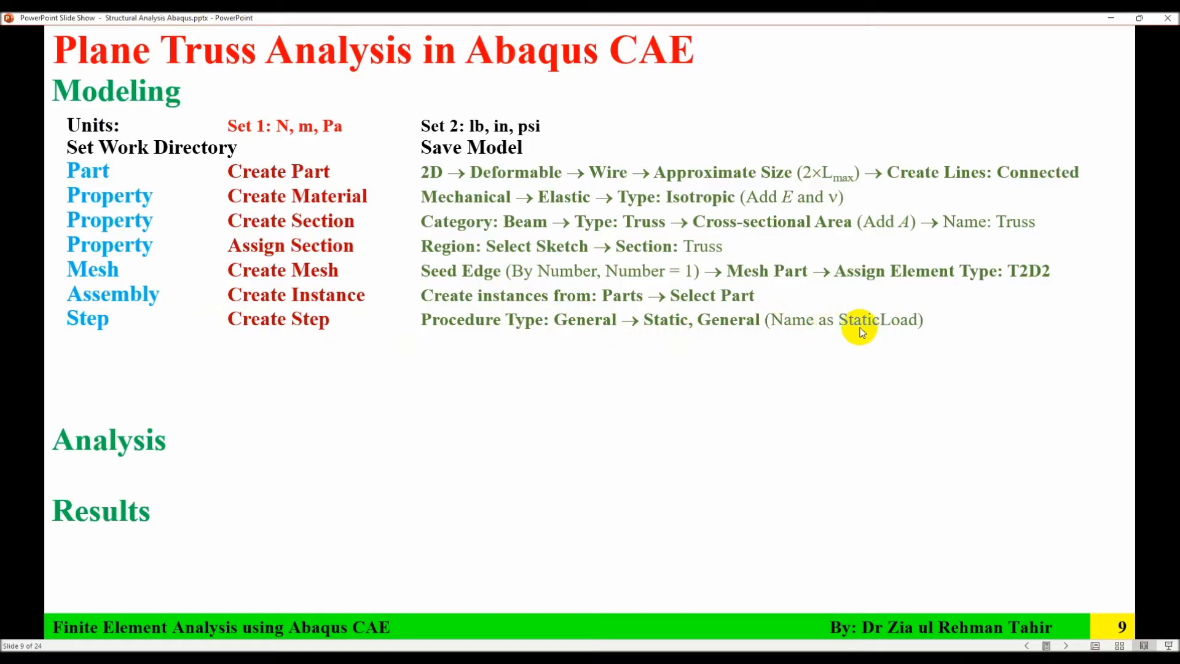
key("alt+Tab")
left_click(275, 86)
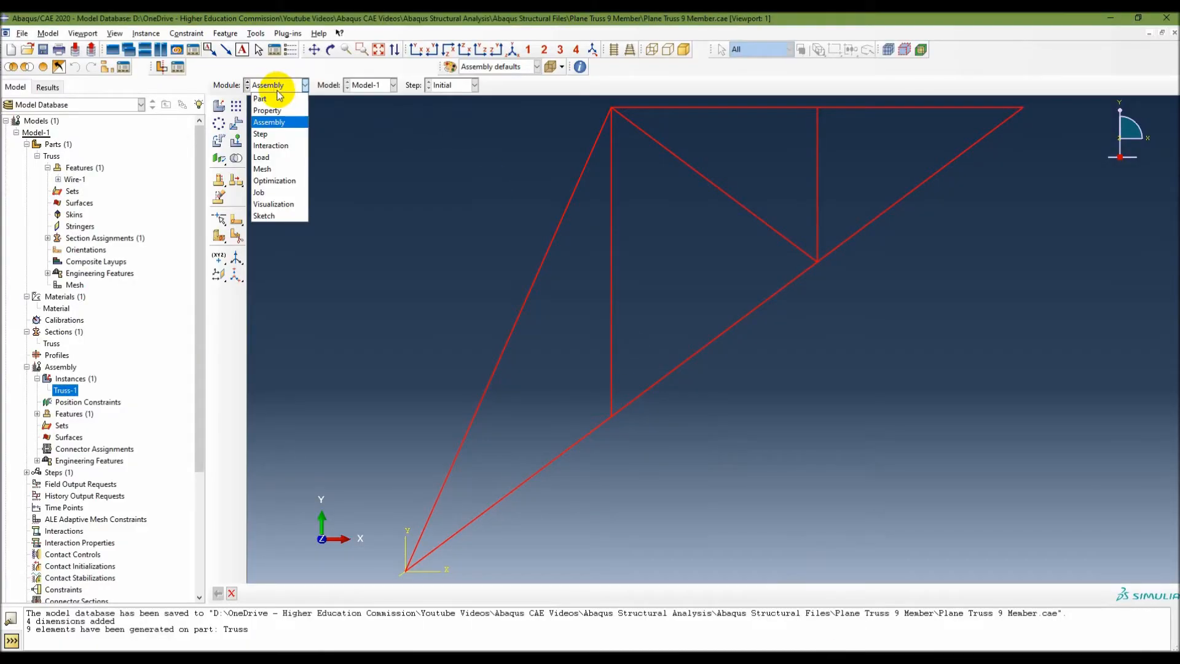
left_click(270, 134)
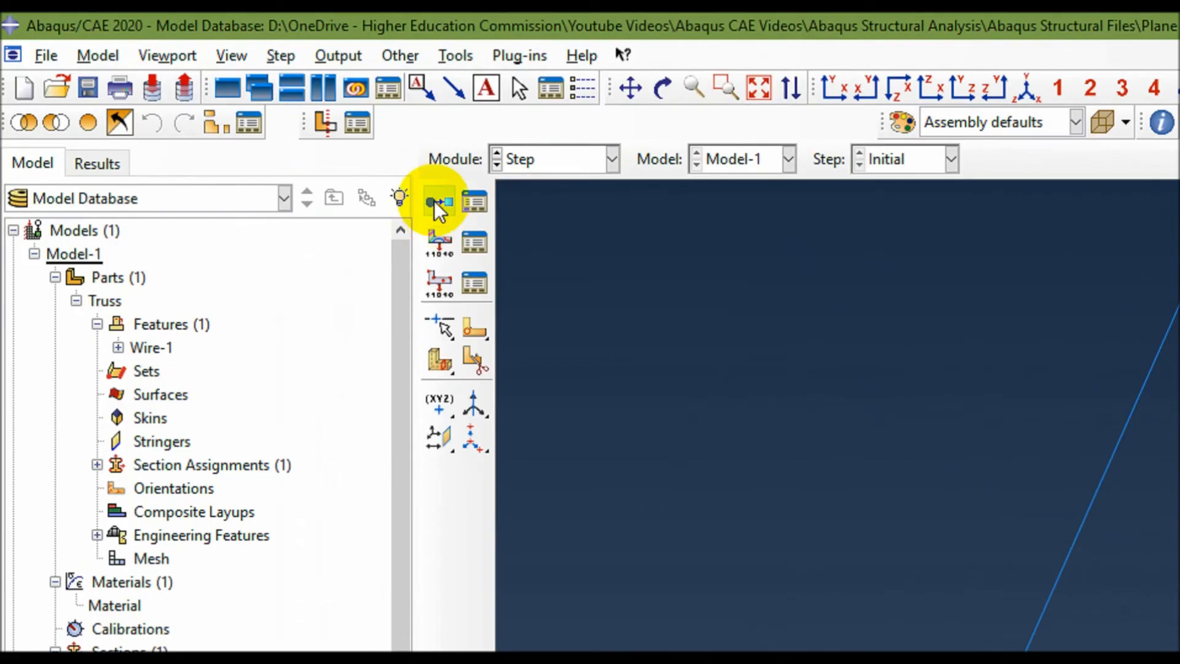
Create a Static, General step named StaticLoad after the Initial step, keeping the default step settings.
left_click(281, 56)
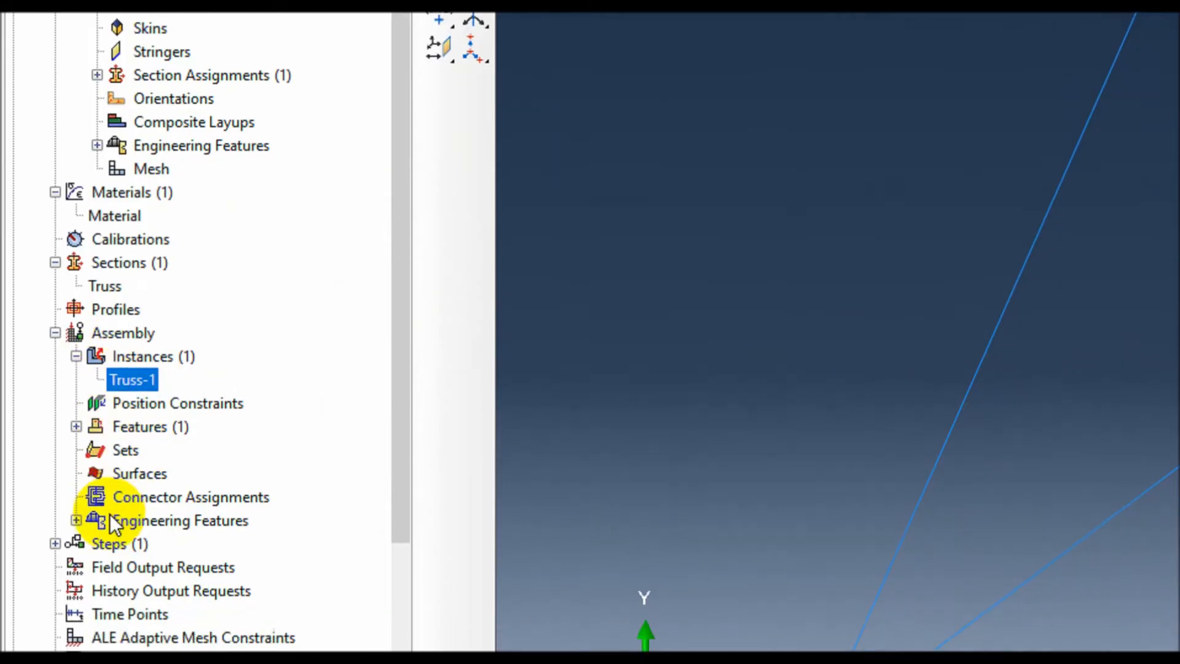
left_click(56, 586)
left_click(55, 496)
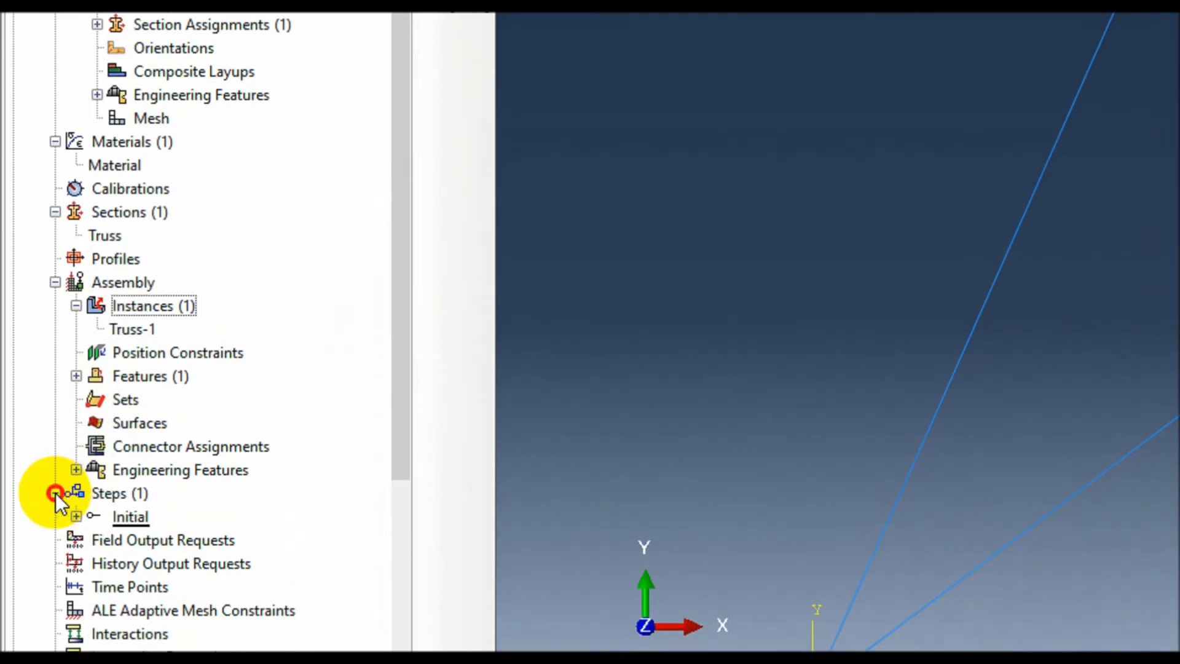
left_click(122, 470)
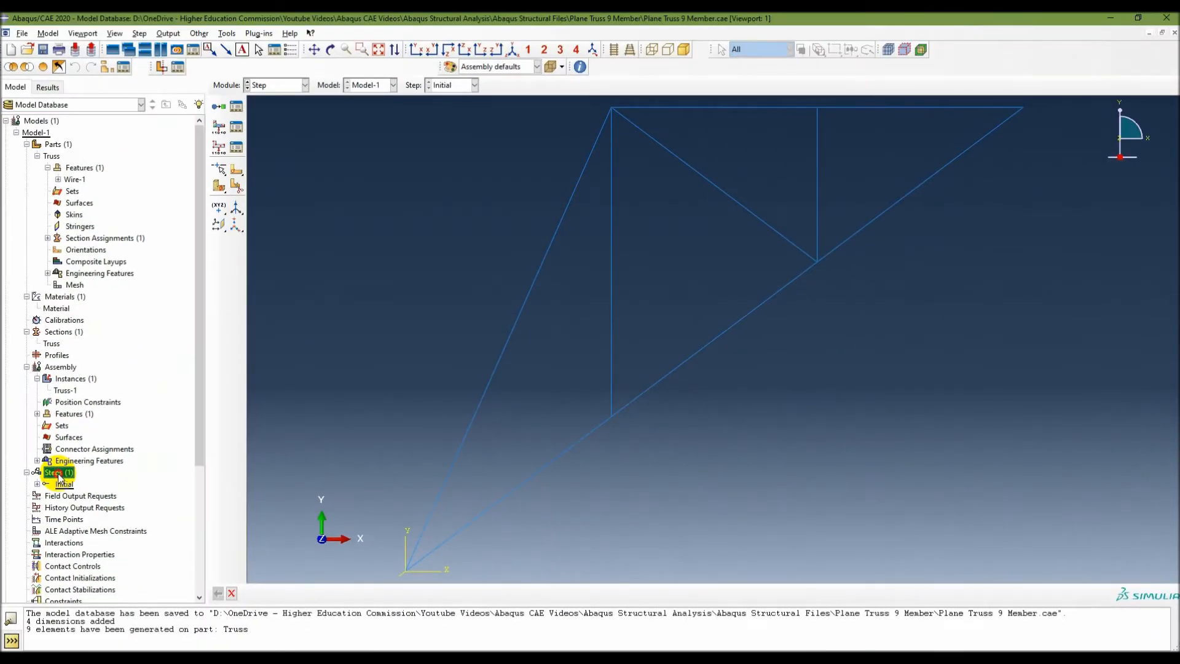
double_click(58, 472)
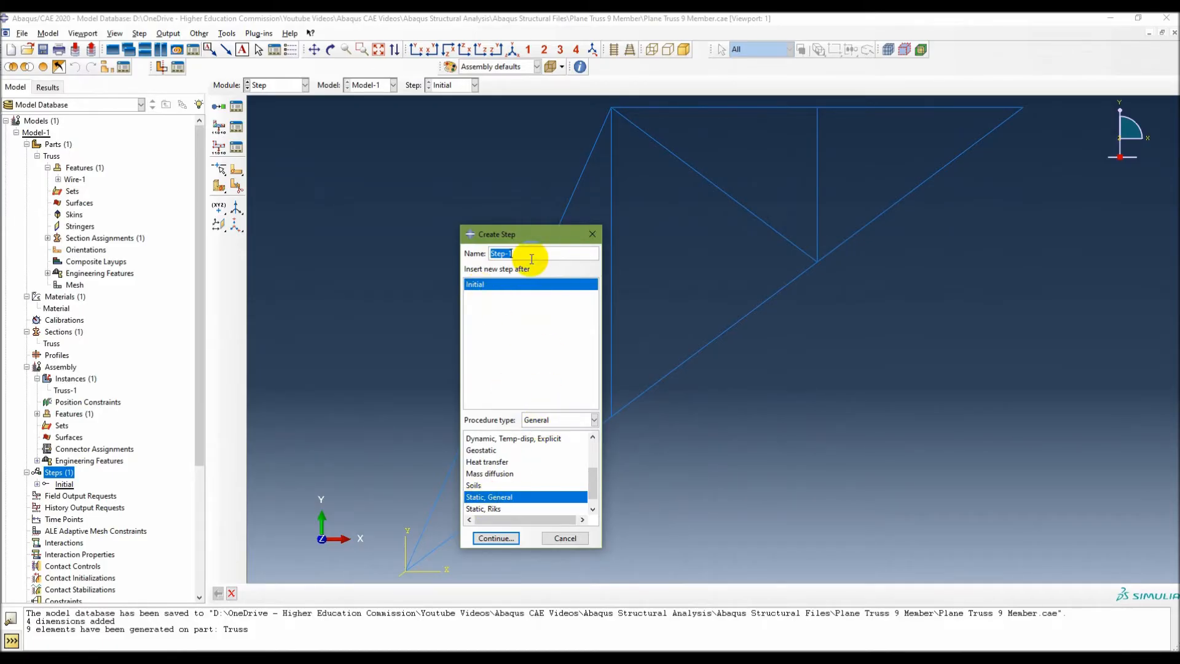
left_click(499, 538)
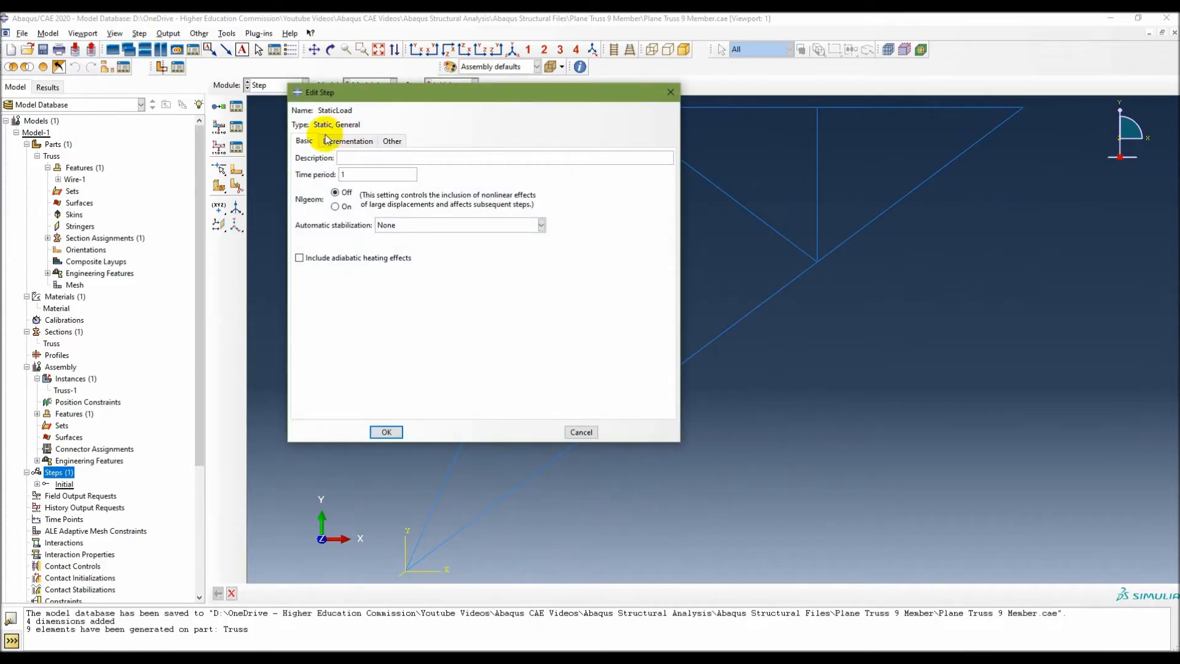
left_click(386, 432)
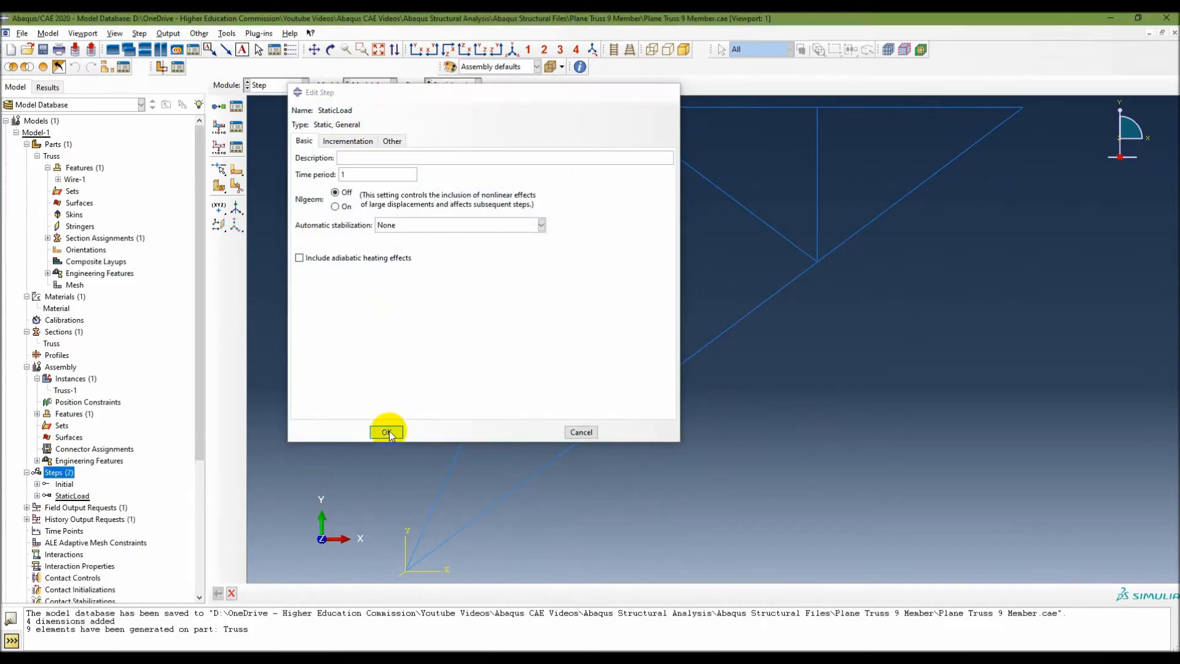
left_click(72, 496)
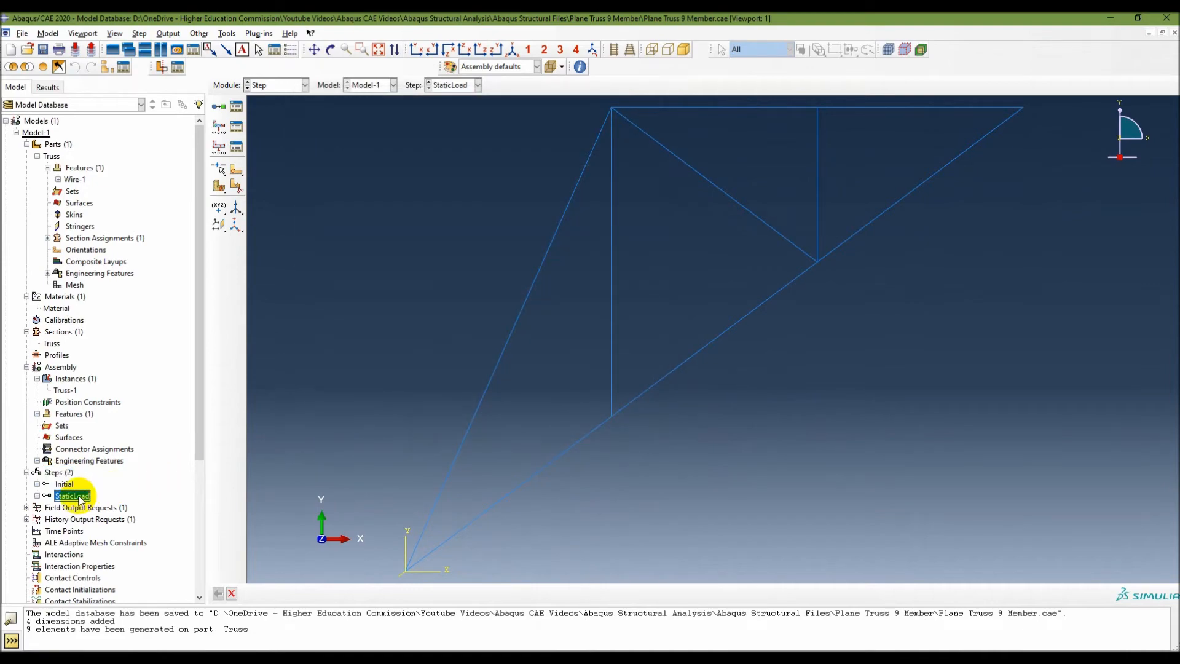
Collapse the Parts, Materials, Sections and Assembly branches of the model tree.
left_click(27, 144)
left_click(26, 156)
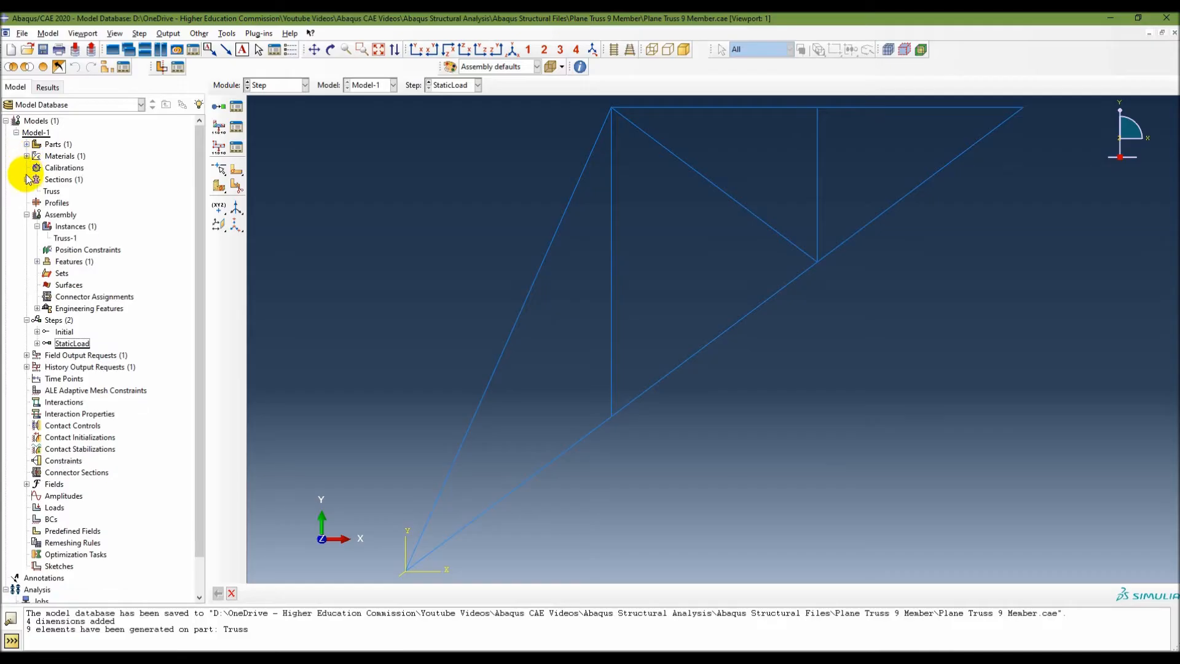
left_click(27, 179)
left_click(27, 203)
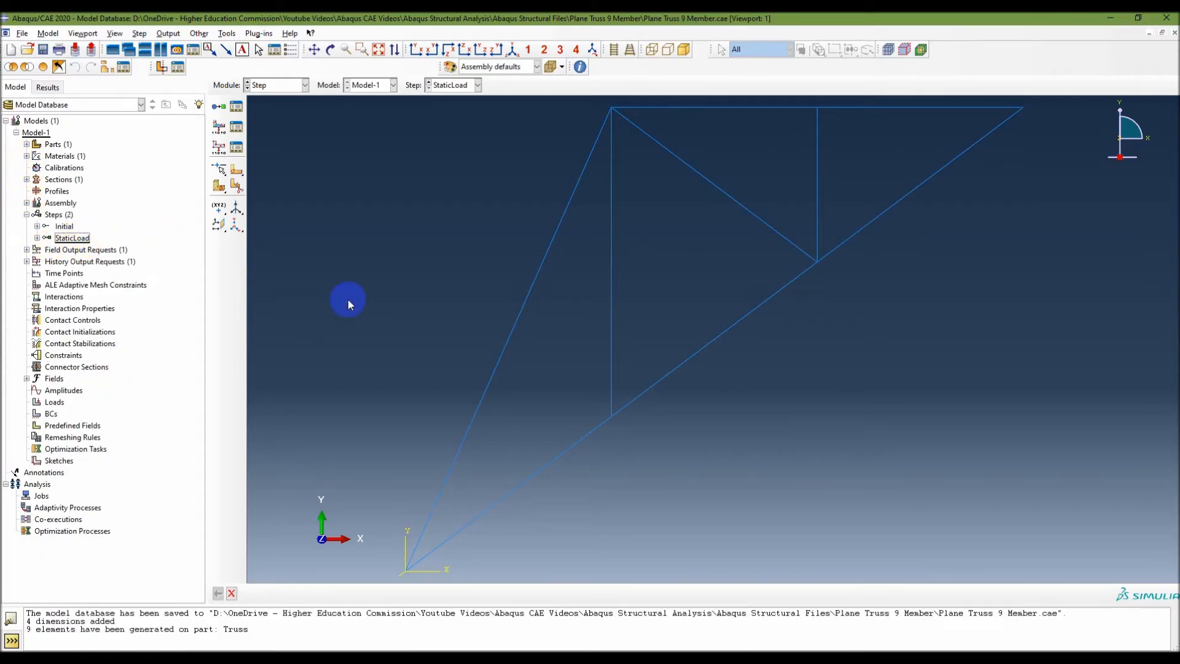
Check the slide notes, return to Abaqus/CAE and review the field output requests of the StaticLoad step in their manager.
key("alt+Tab")
left_click(343, 352)
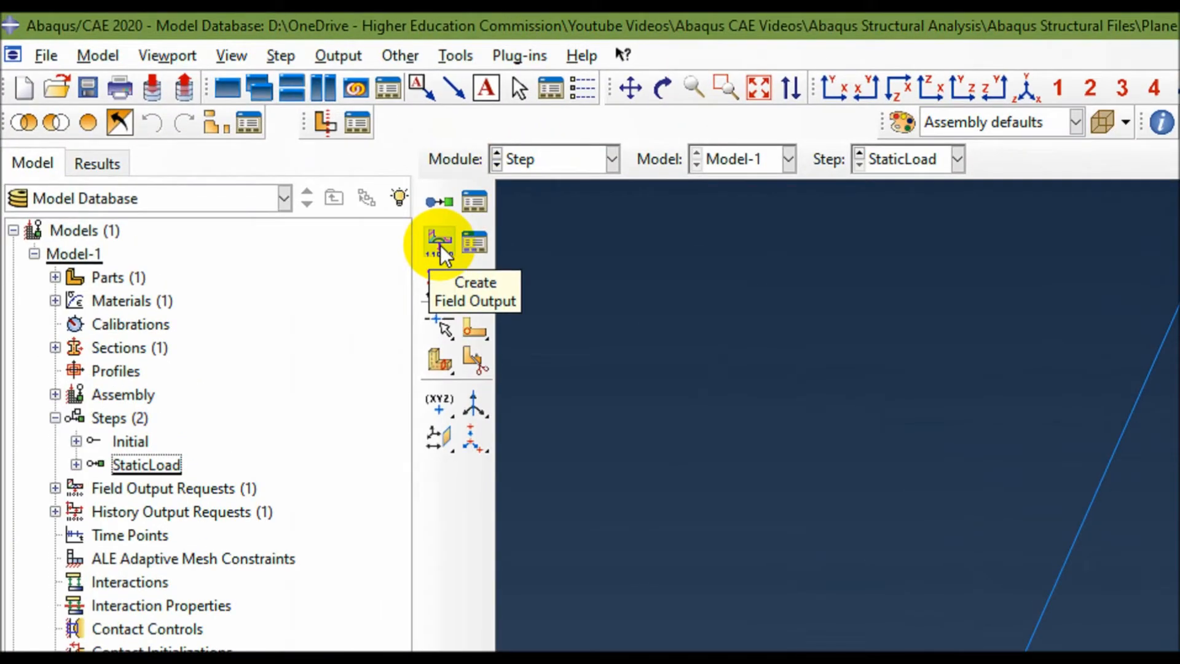
left_click(476, 237)
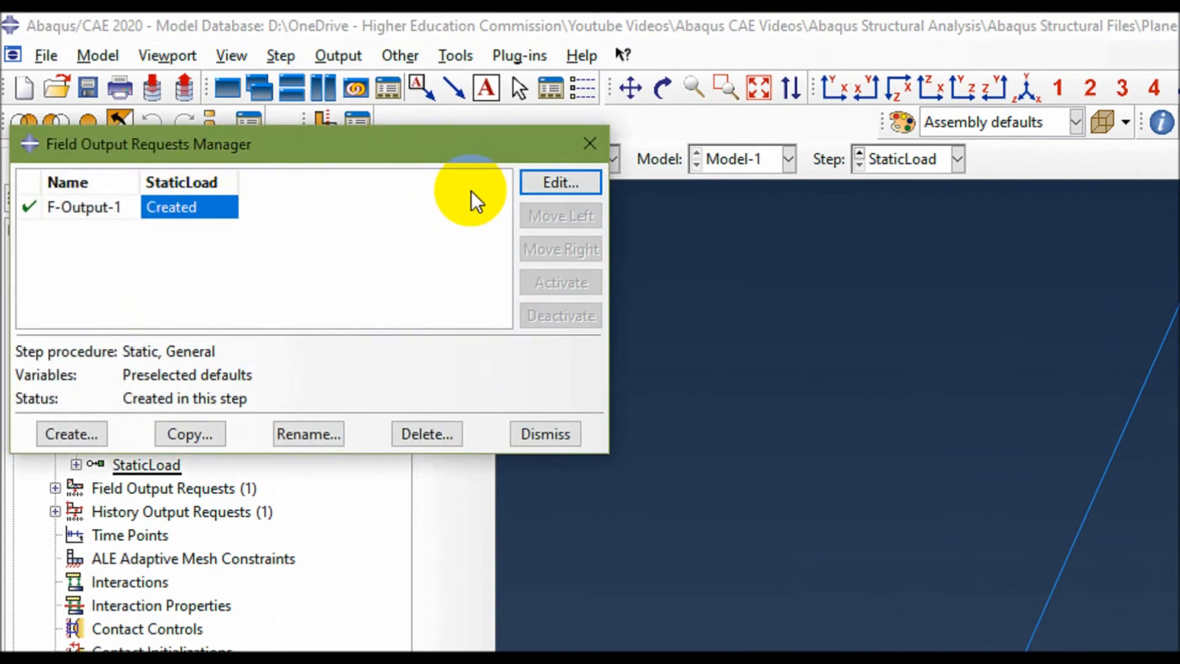
left_click(545, 434)
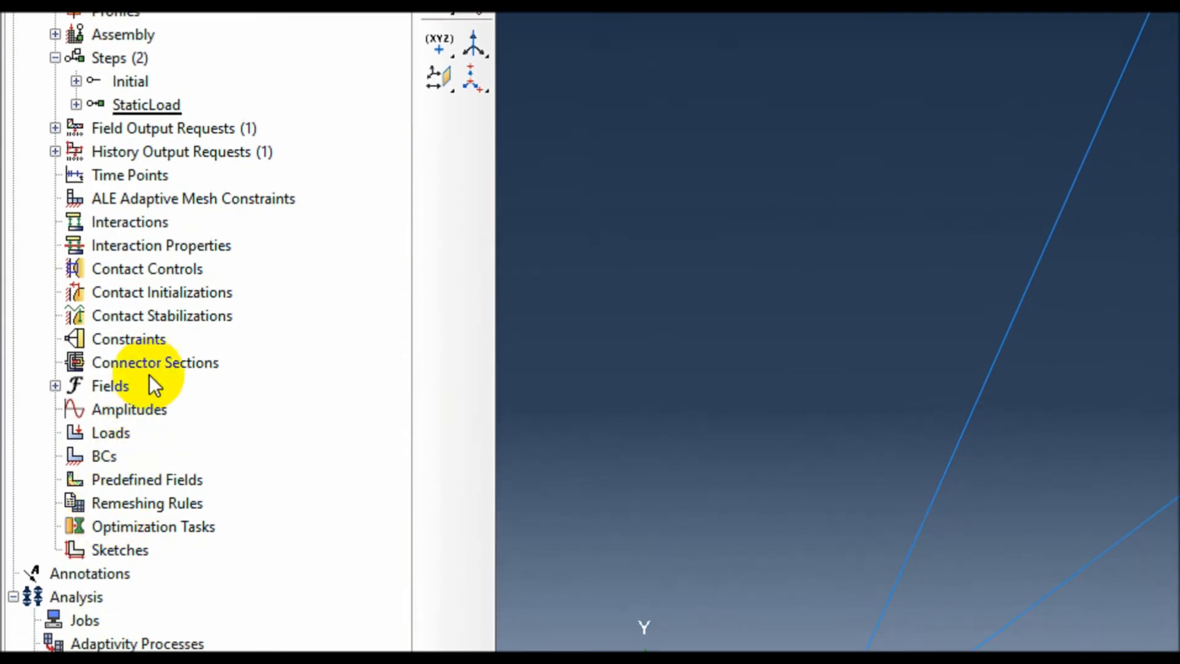
Edit the F-Output-1 field output request, excluding the Strains, Forces/Reactions and Contact variables so only S and U stay selected.
left_click(55, 172)
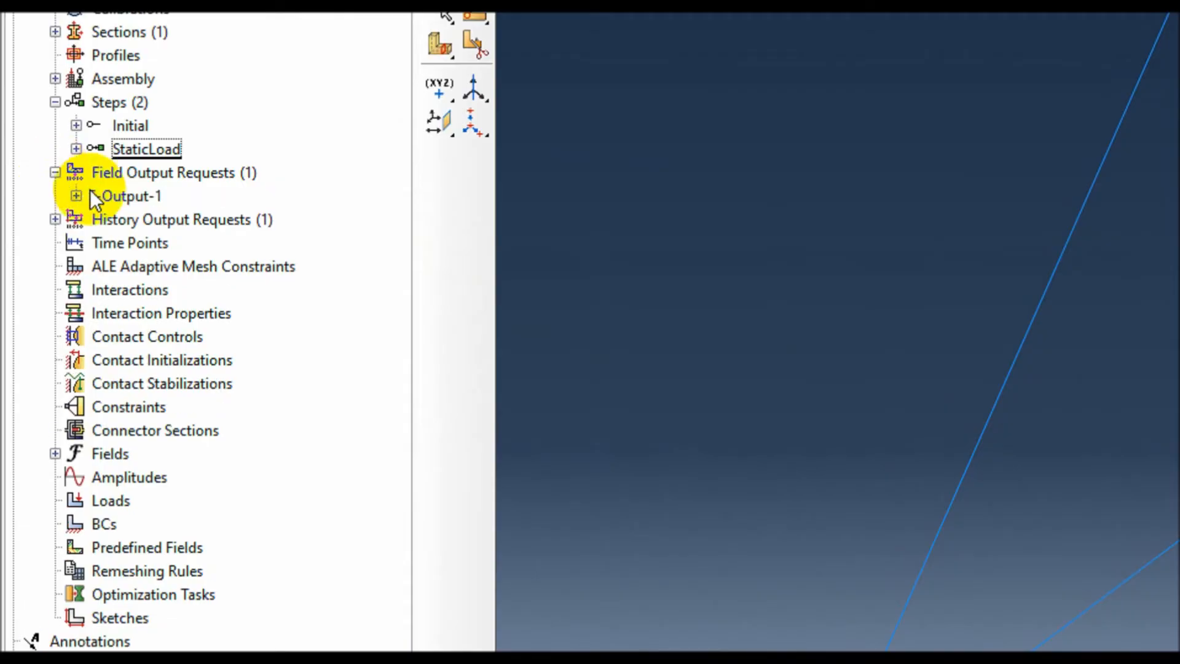
left_click(127, 198)
double_click(129, 200)
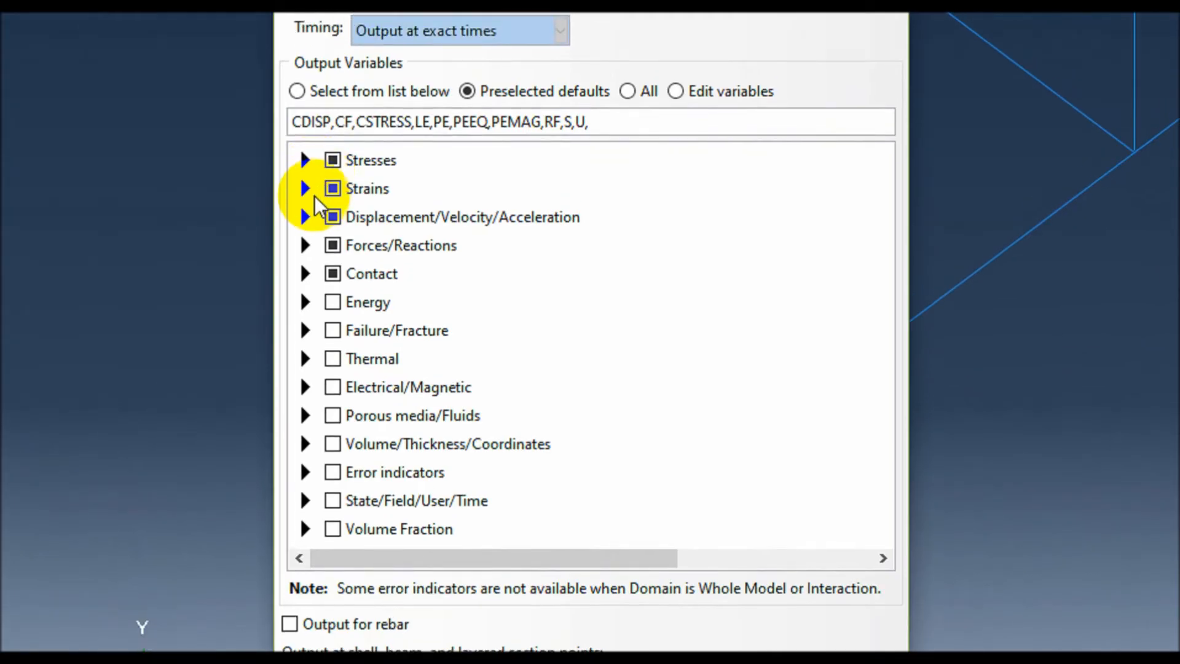
left_click(333, 188)
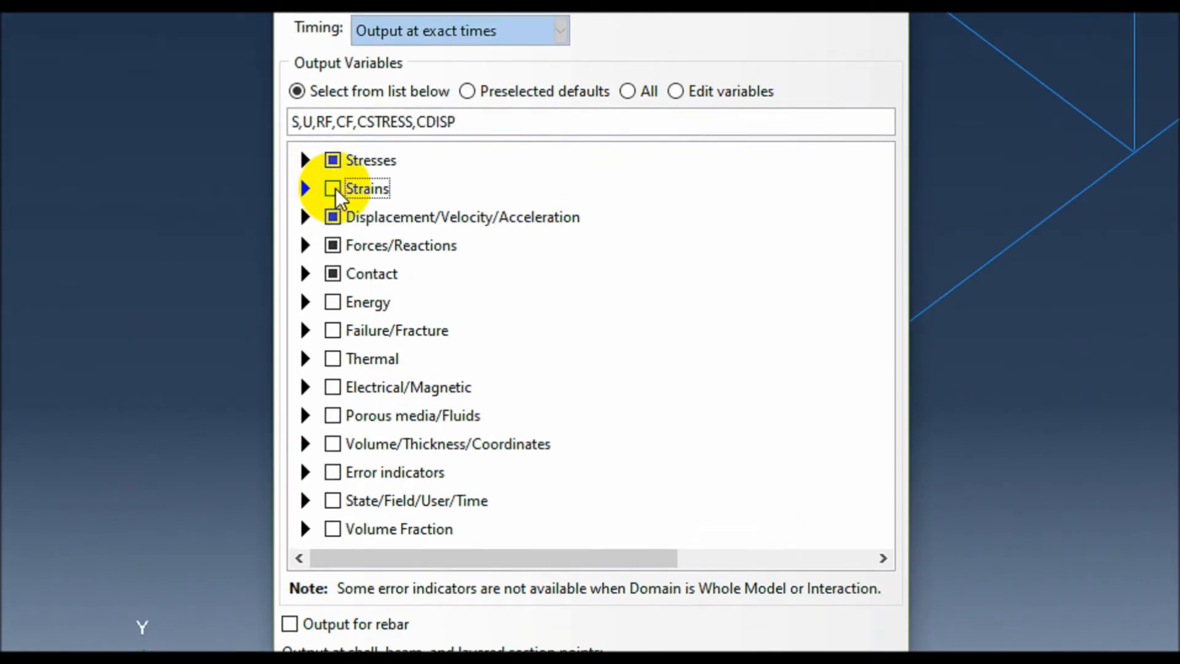
left_click(332, 245)
left_click(333, 274)
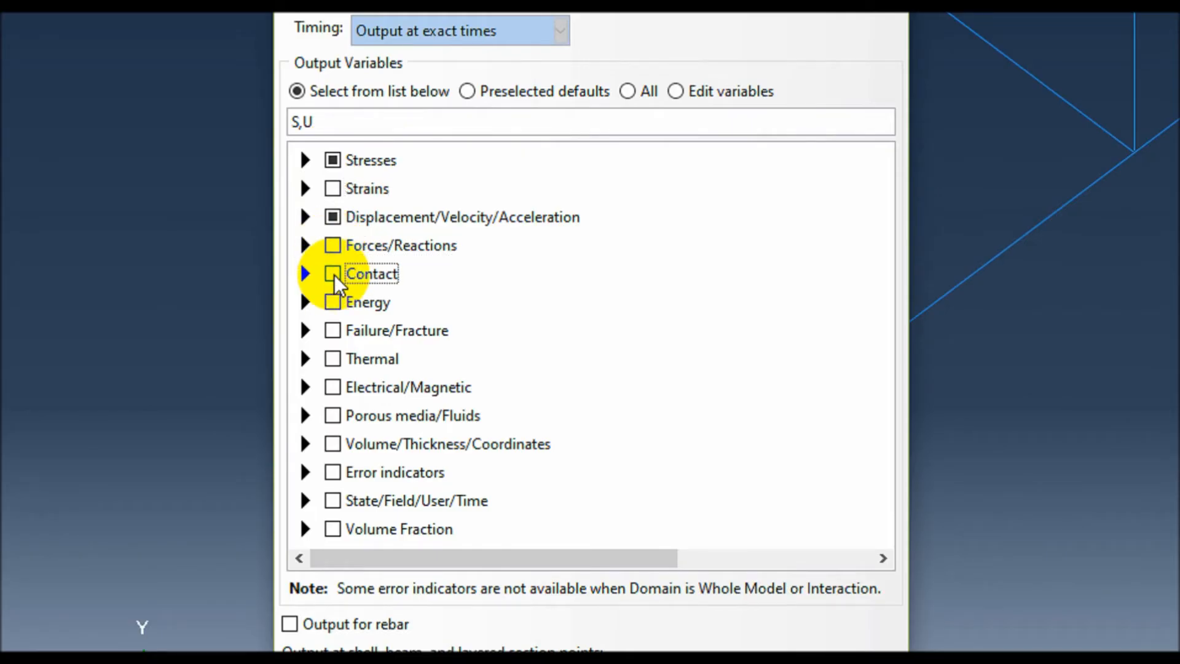
Review the variables selected under Stresses and Displacement/Velocity/Acceleration, and accept the edited field output request.
left_click(305, 160)
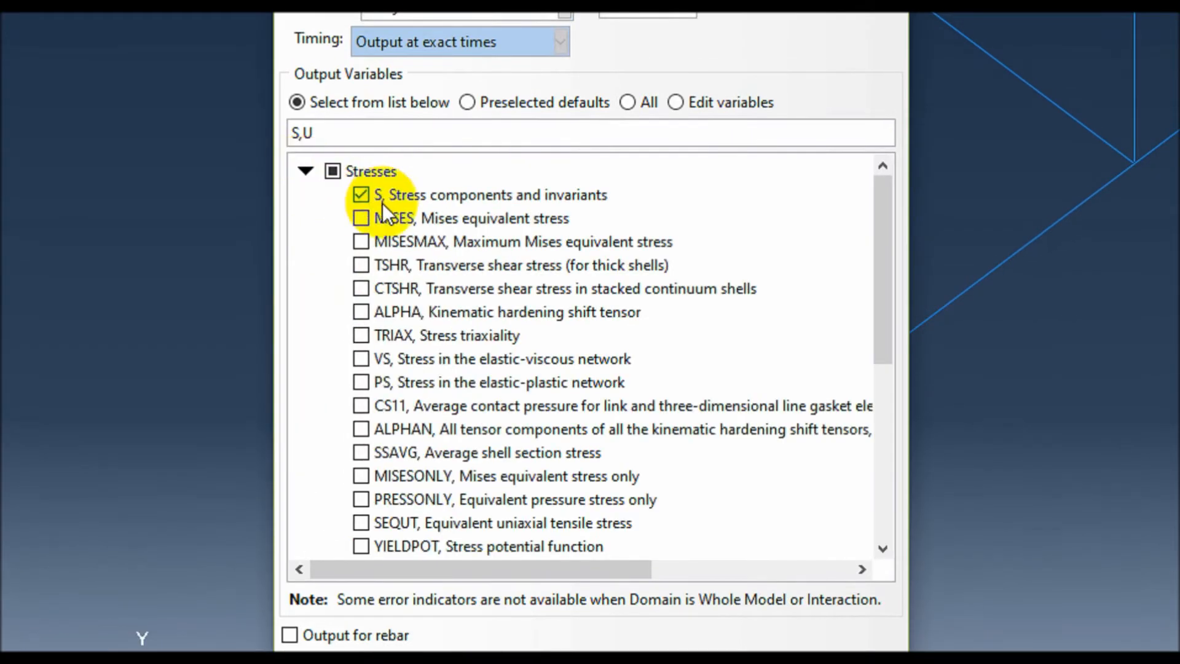
scroll(474, 312, "down", 3)
scroll(475, 312, "up", 3)
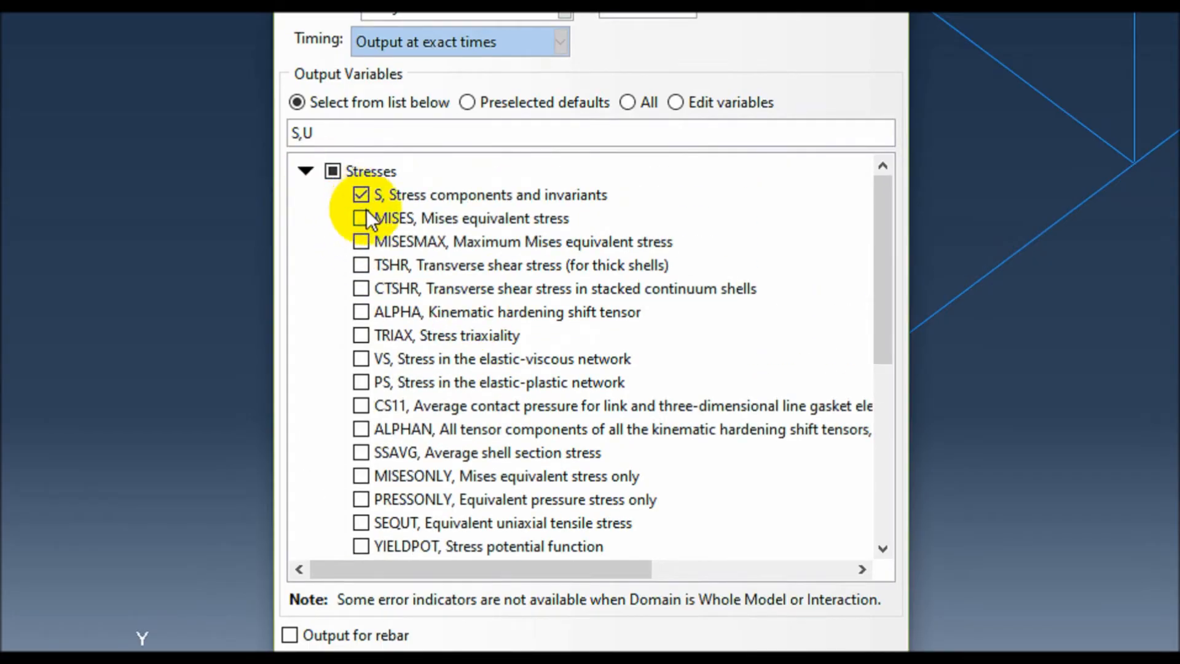
left_click(305, 171)
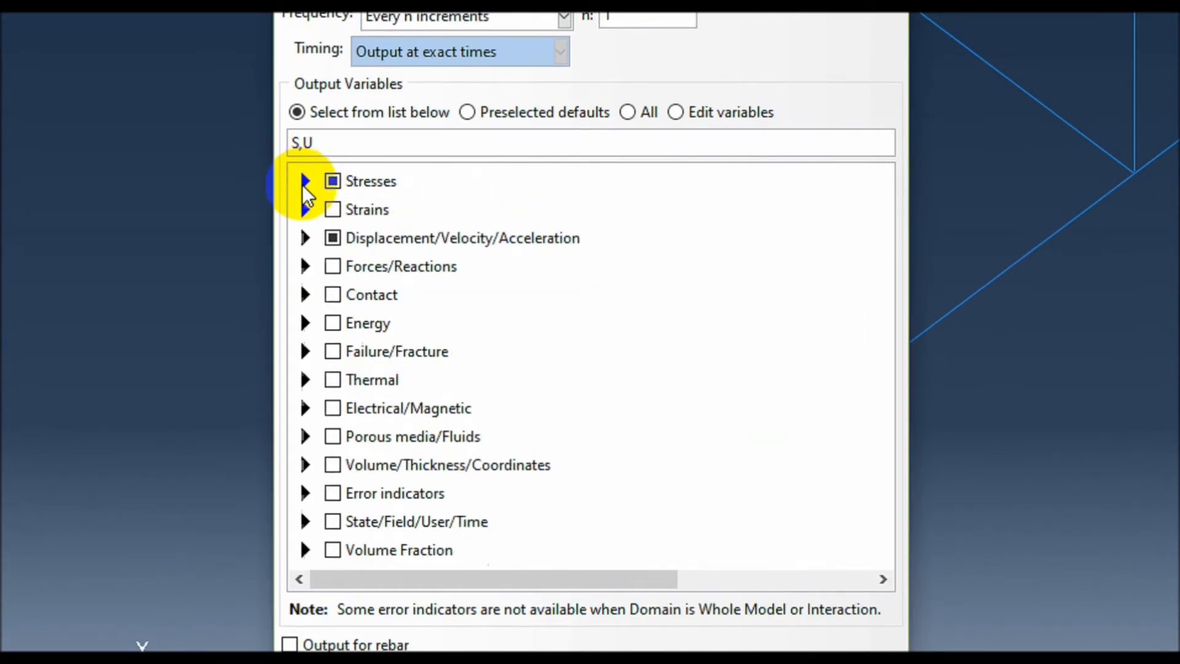
left_click(305, 238)
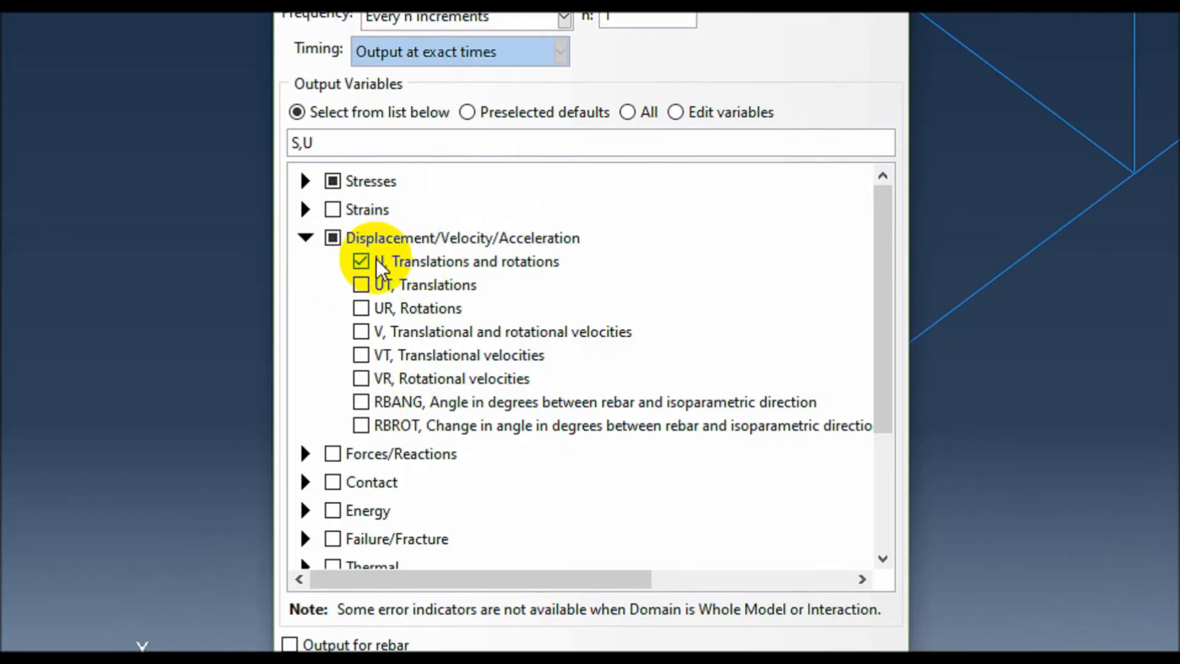
left_click(306, 238)
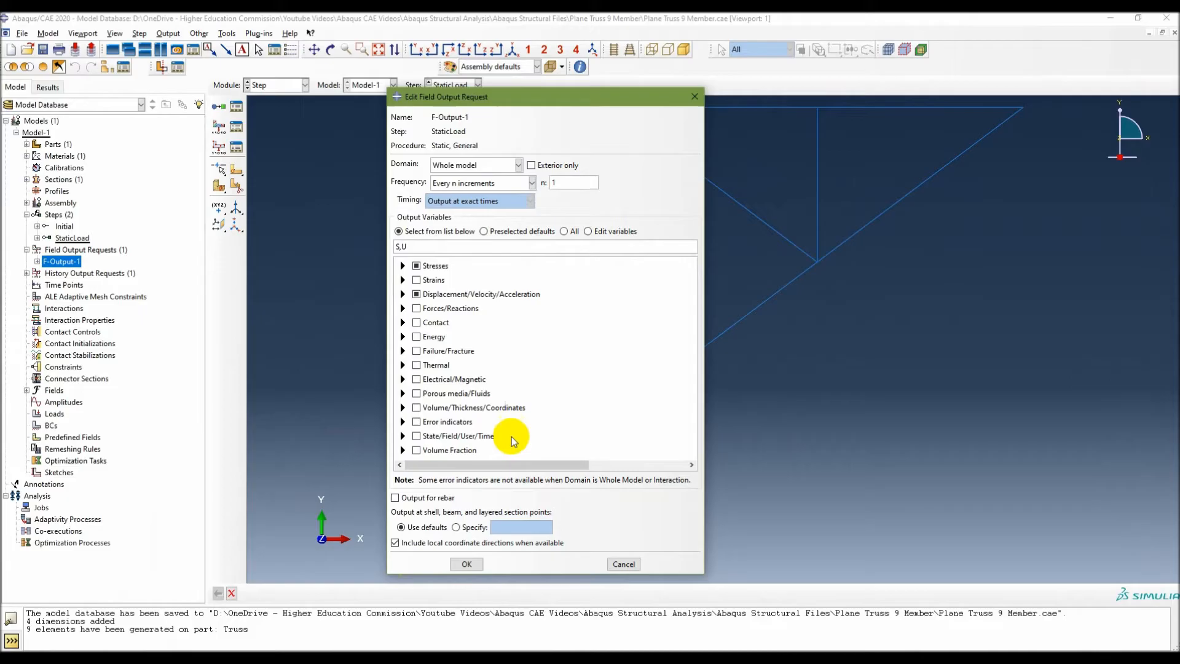
left_click(474, 564)
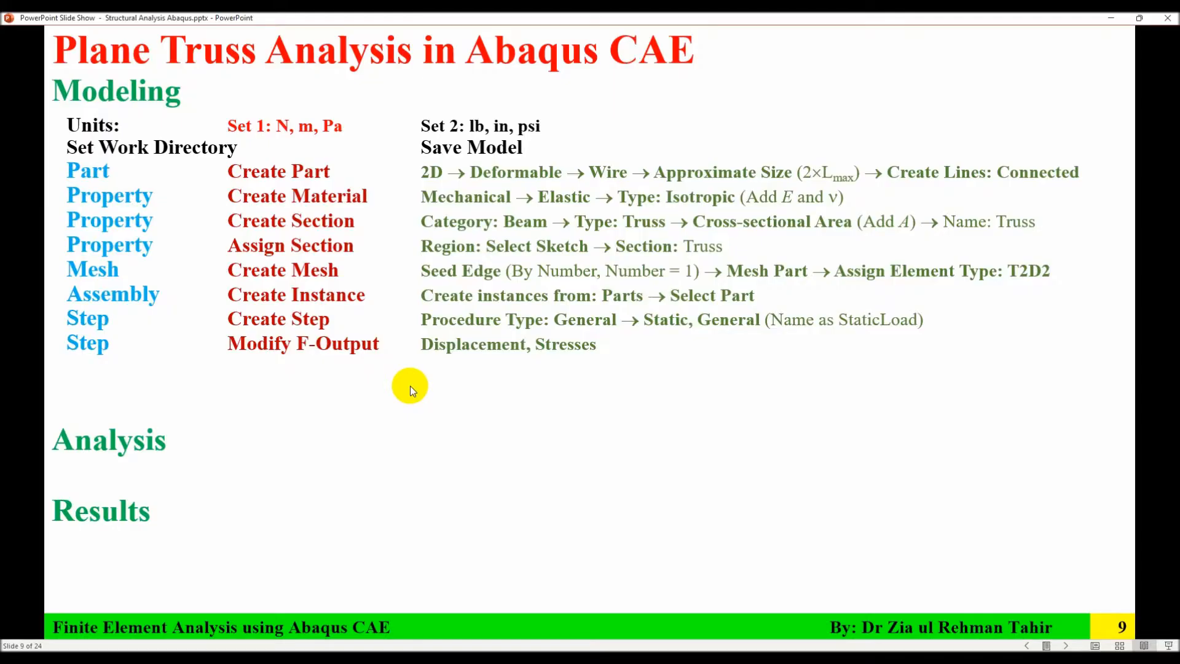
Check the load instructions and truss figure in the PowerPoint slides, return to Abaqus/CAE and switch to the Load module.
left_click(411, 386)
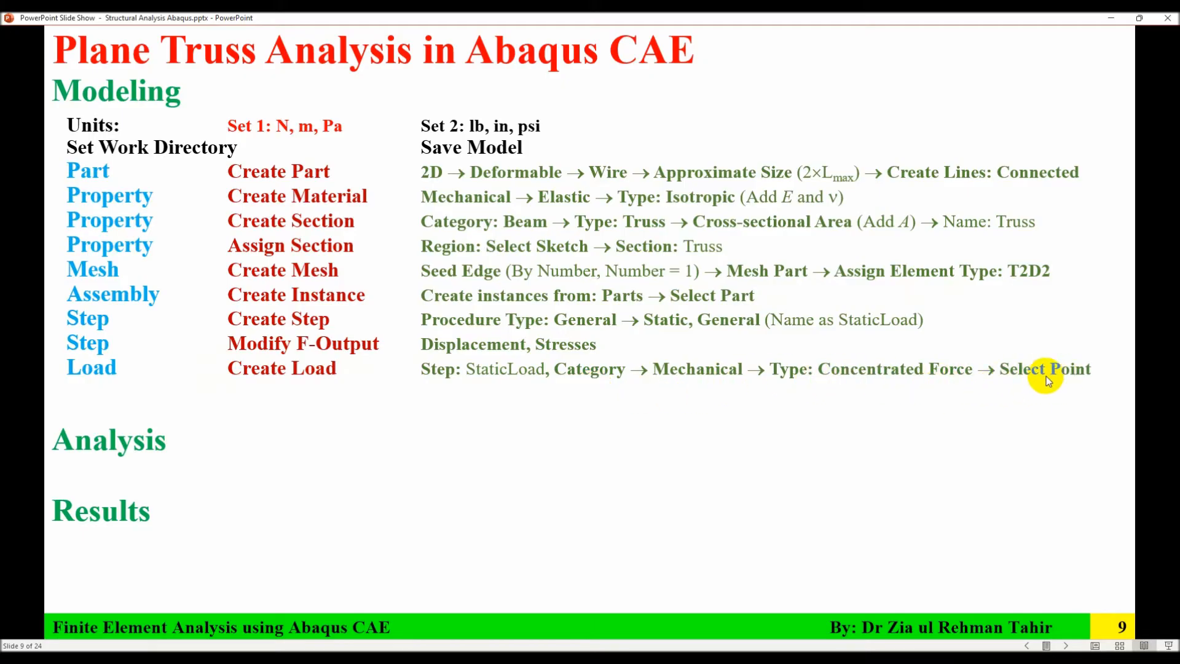
key("Left")
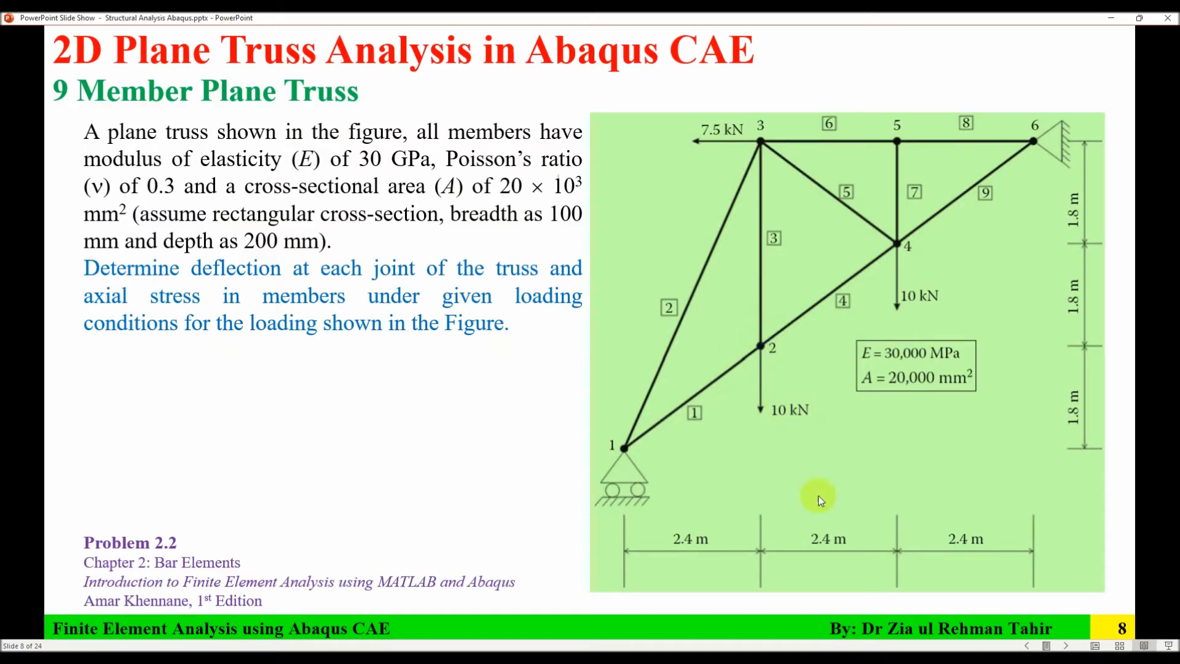
key("alt+Tab")
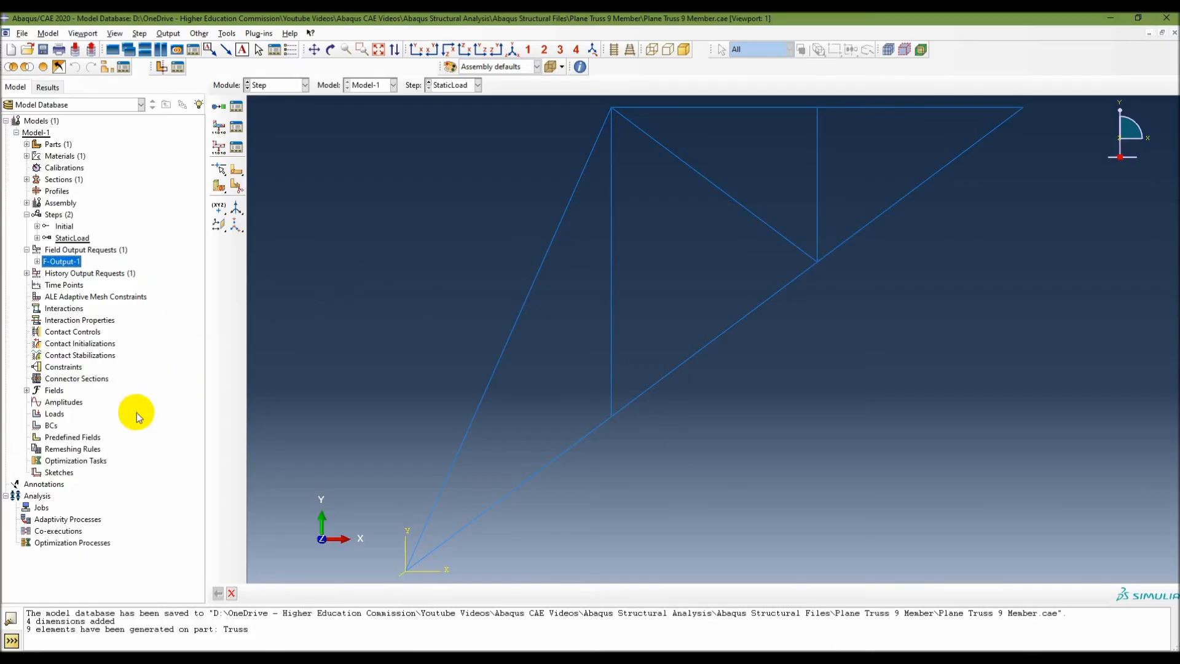
left_click(286, 86)
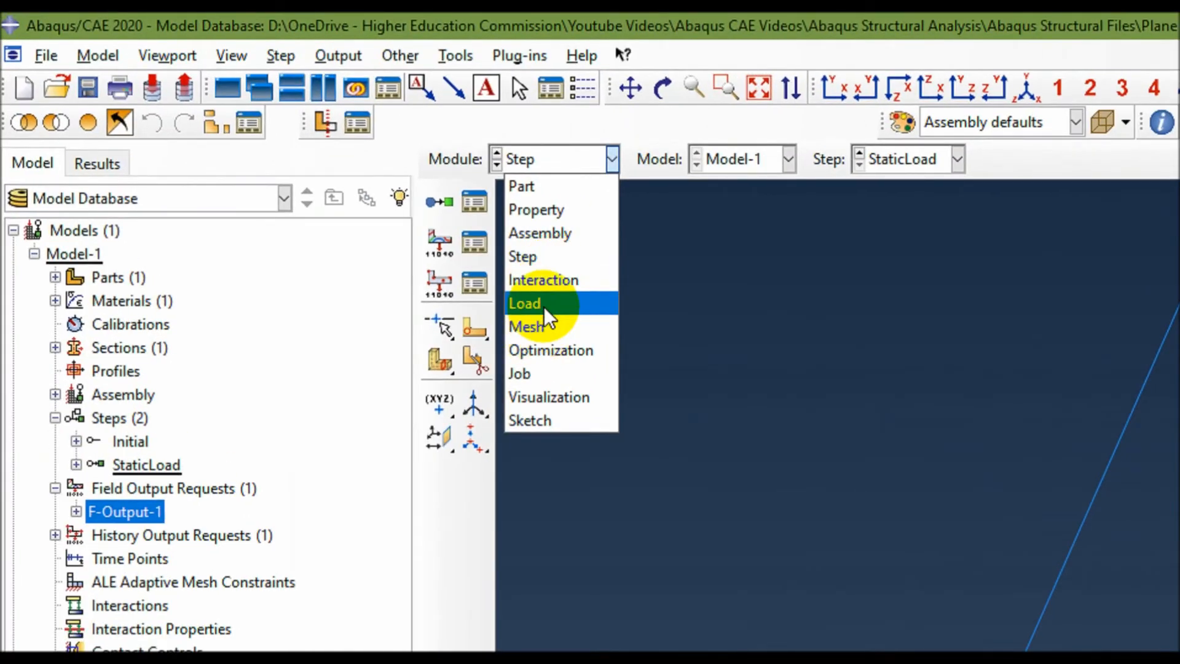
left_click(545, 307)
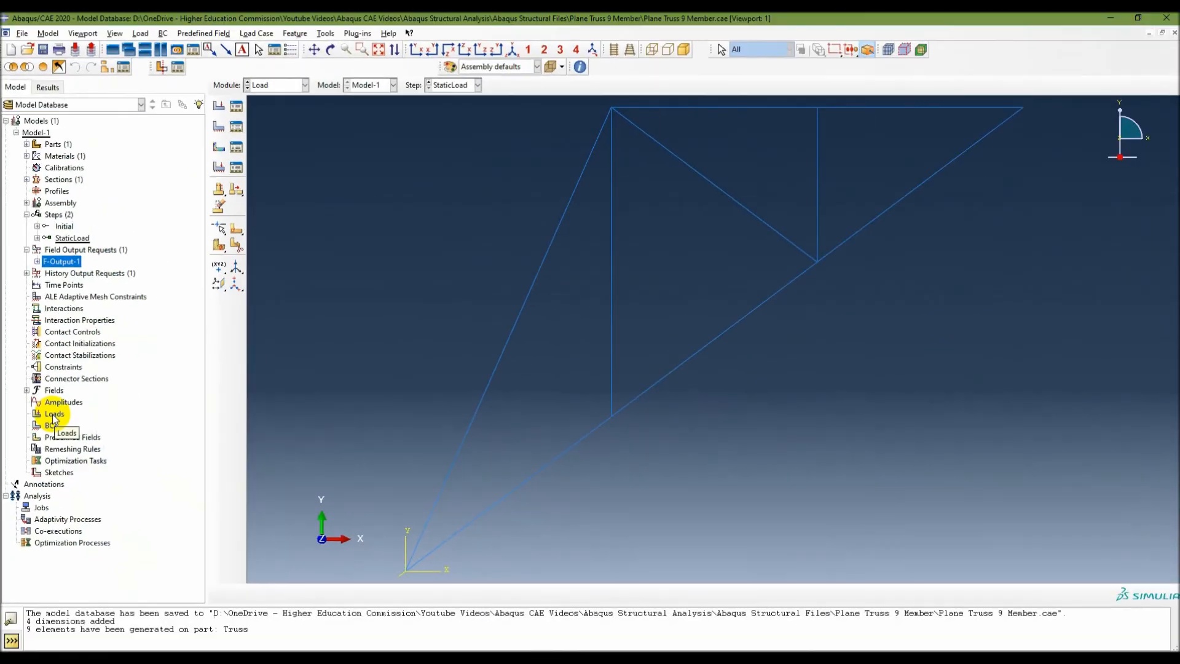
Create a mechanical concentrated force in StaticLoad at the lower end of the long vertical member with CF2 -10e3, and expand the Loads branch.
left_click(107, 491)
double_click(54, 415)
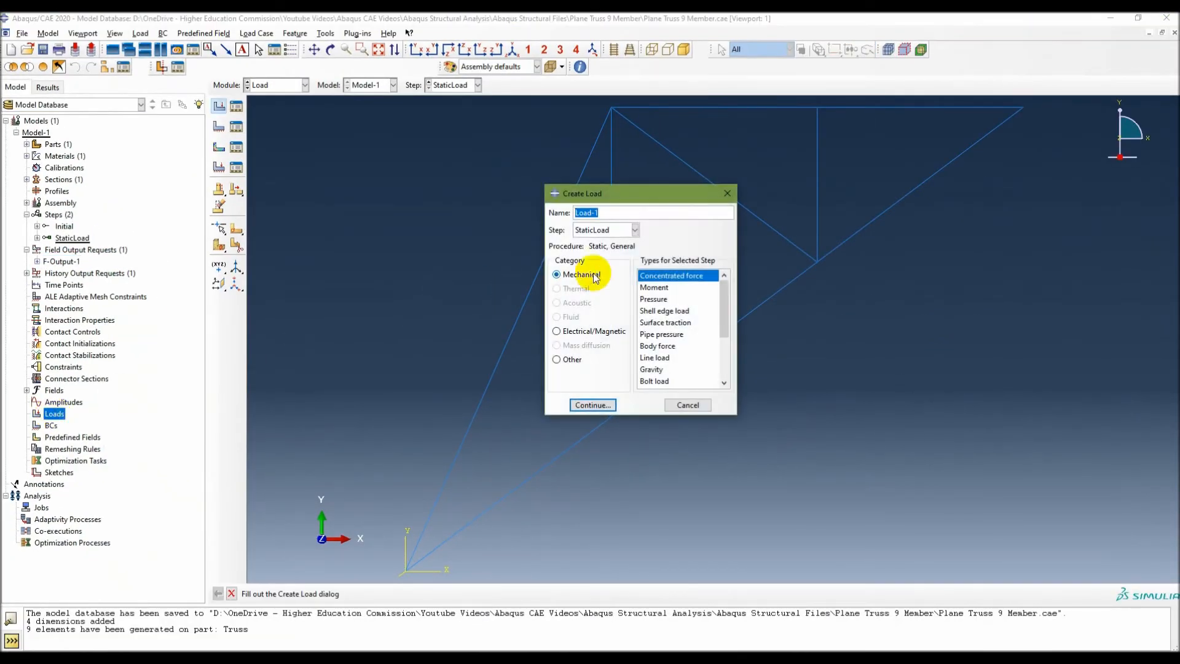
left_click(613, 230)
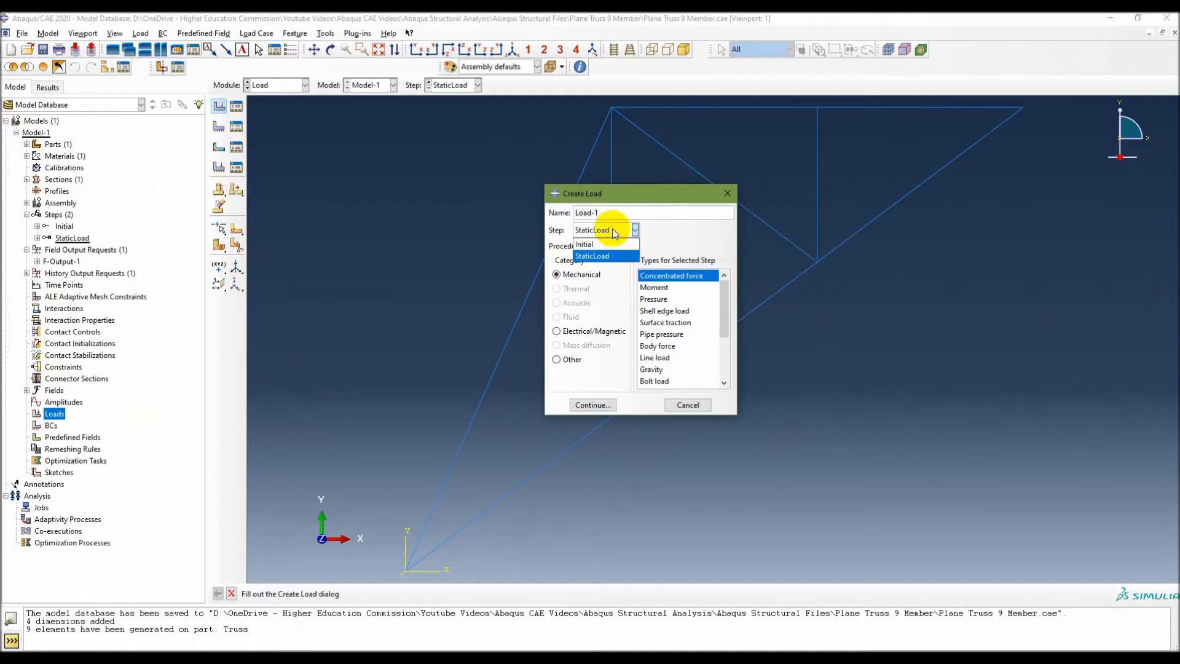
left_click(593, 256)
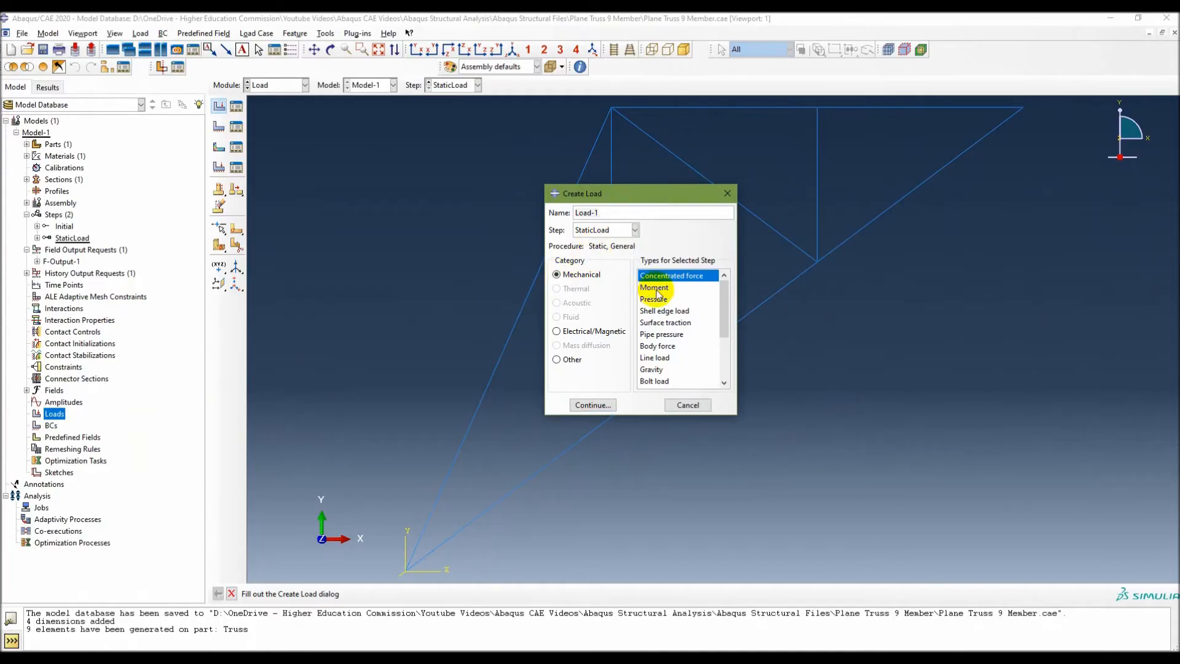
left_click(600, 403)
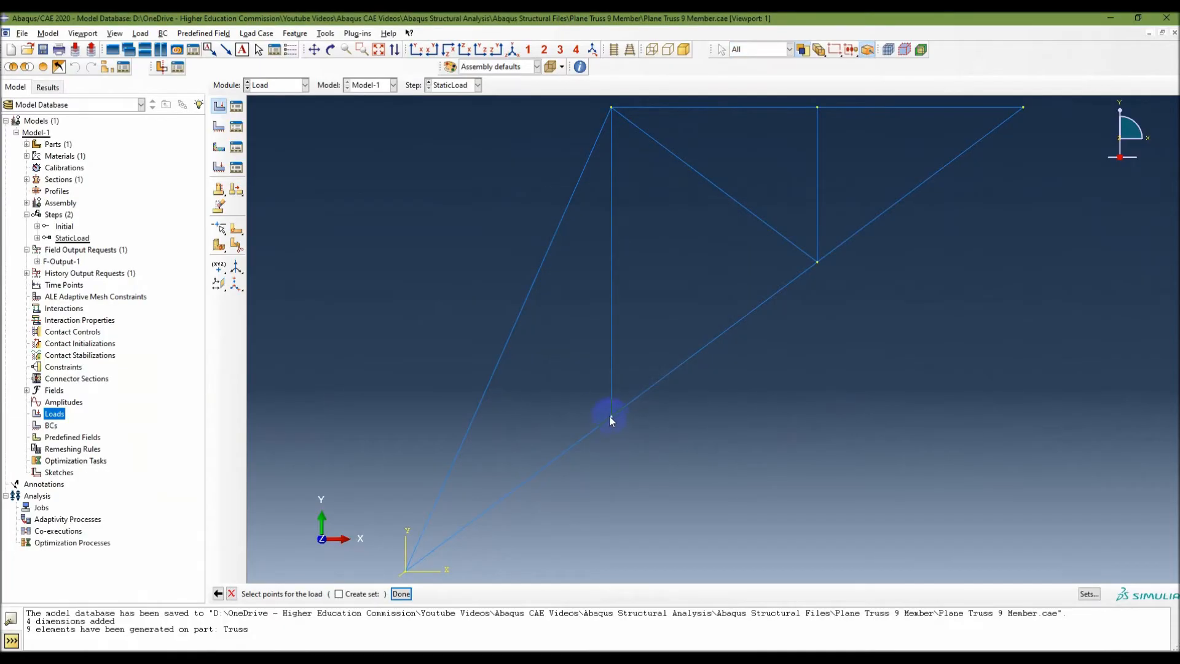
left_click(611, 416)
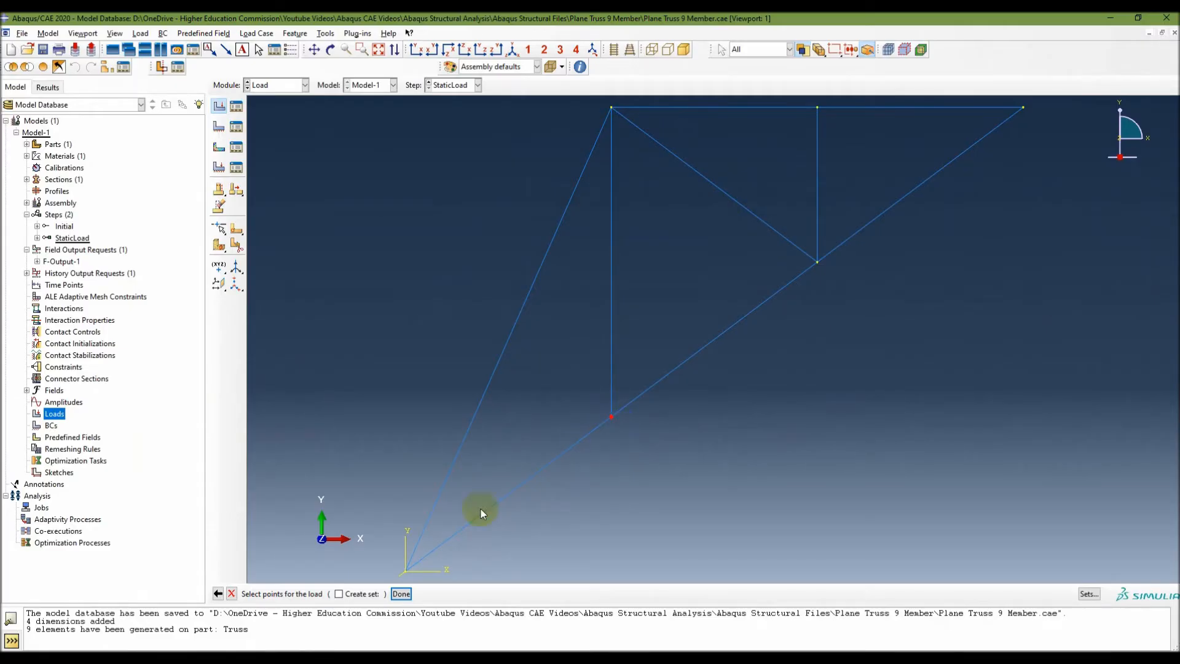
left_click(401, 594)
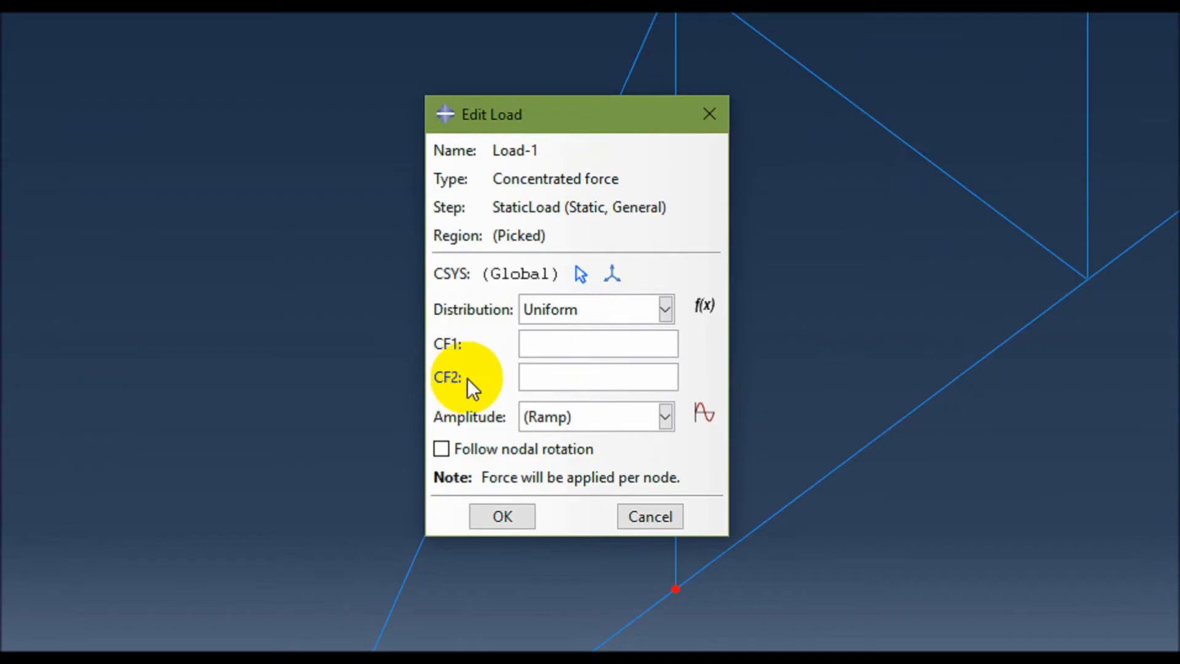
left_click(544, 379)
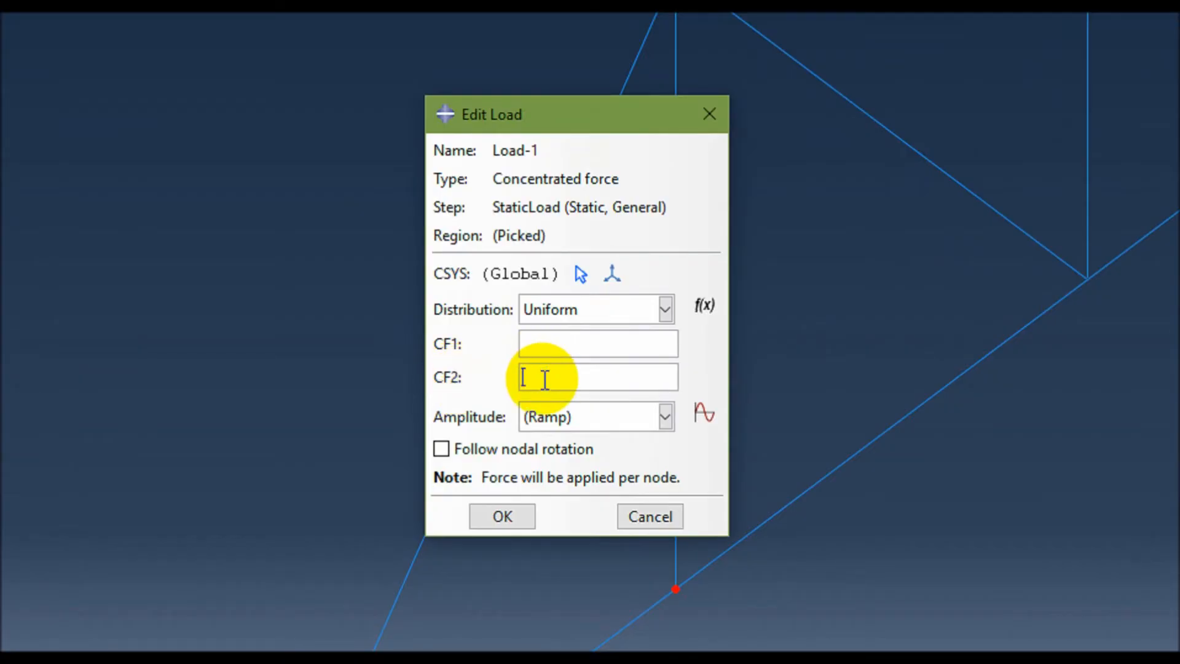
type("-10e3")
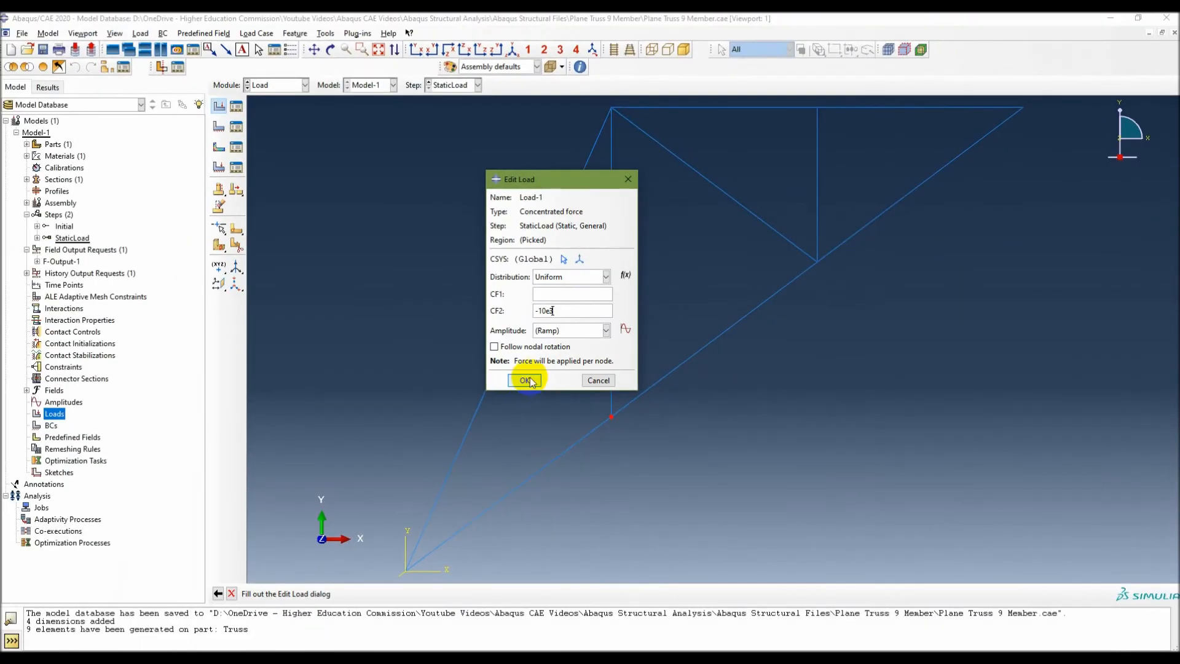
left_click(522, 389)
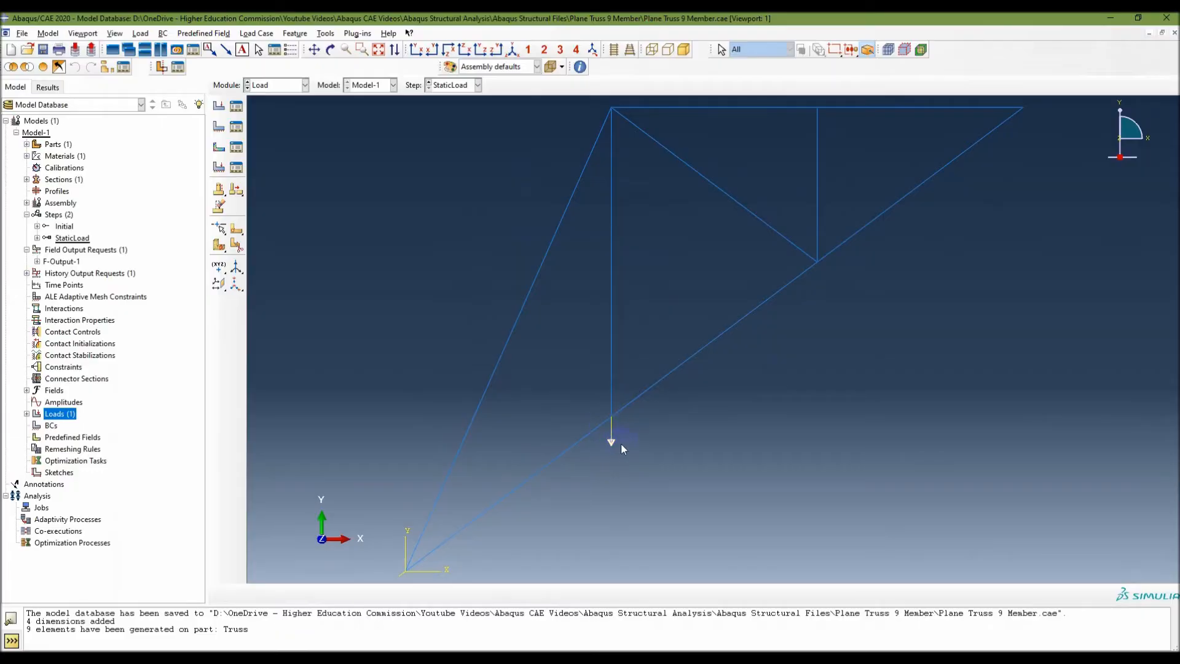
left_click(26, 414)
left_click(53, 425)
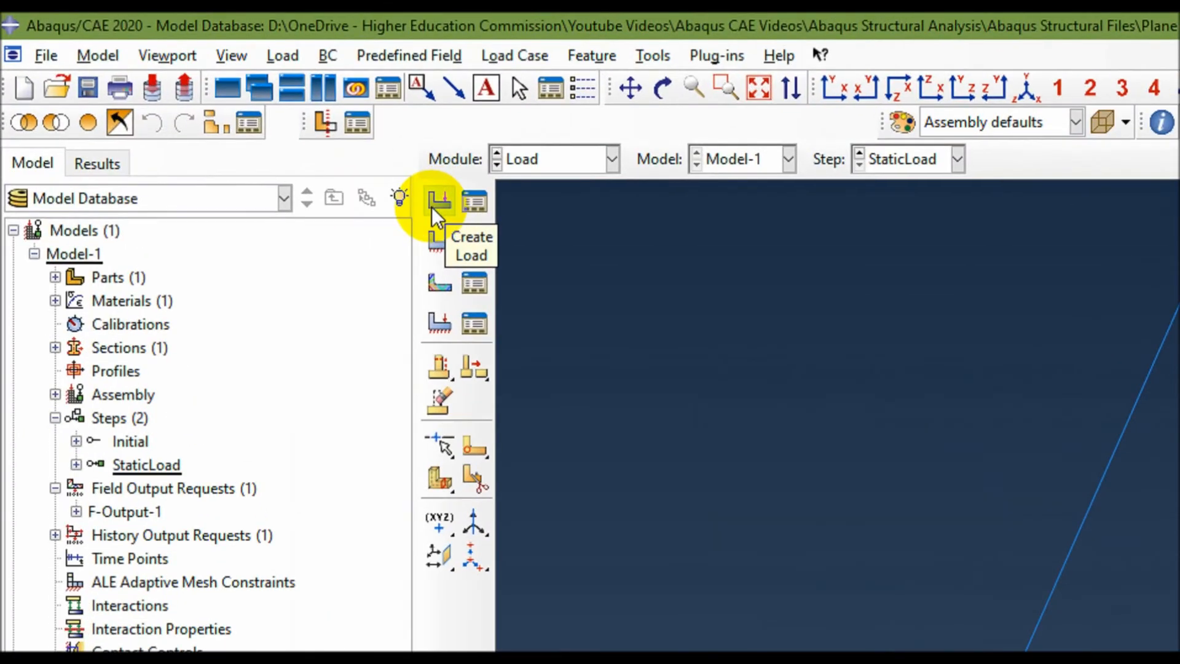
Create a second concentrated force in StaticLoad with CF2 -10e3 at joint 4, the lower end of the short vertical member, consulting the problem slide.
left_click(222, 106)
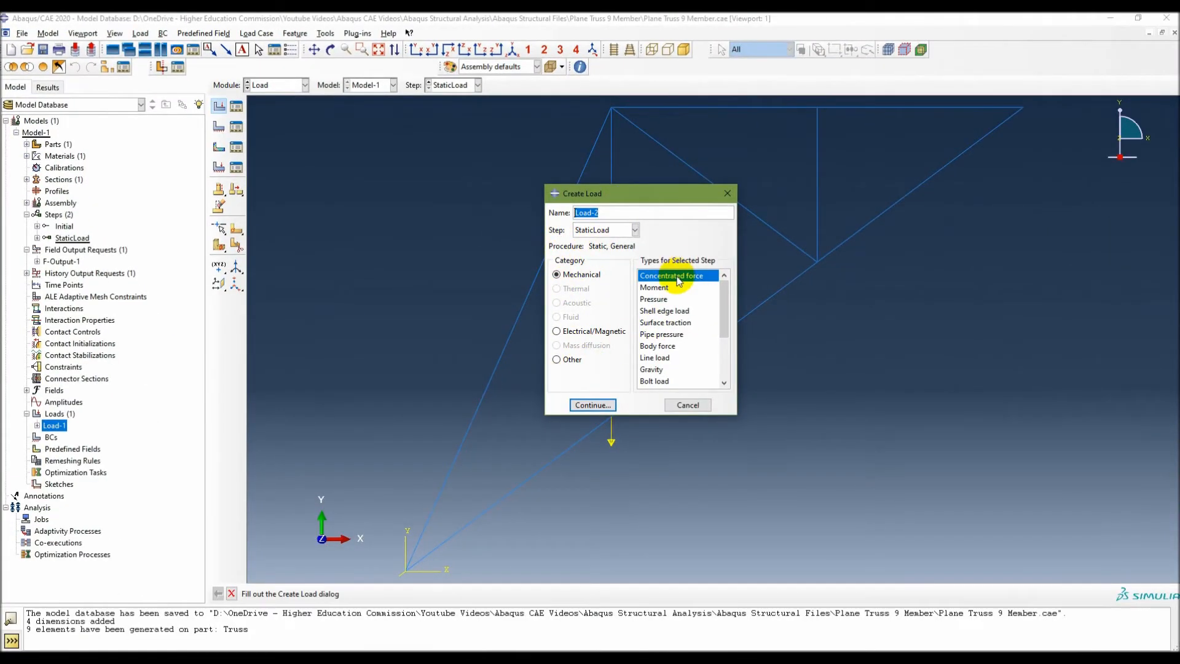
left_click(593, 404)
left_click(765, 658)
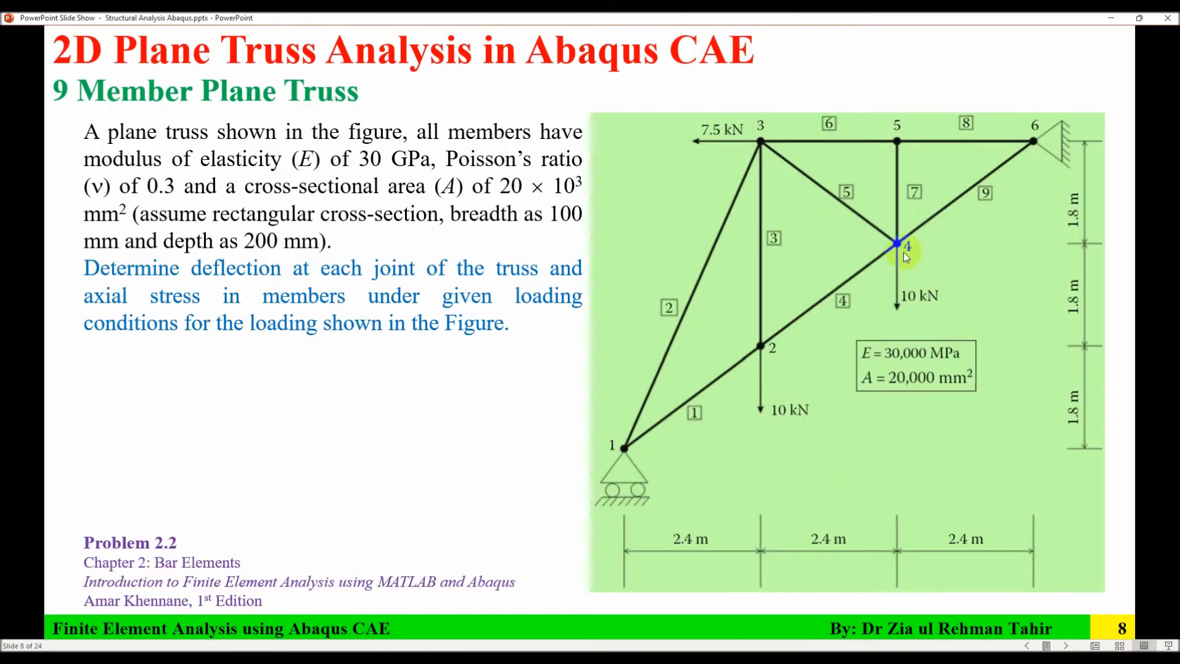
left_click(805, 658)
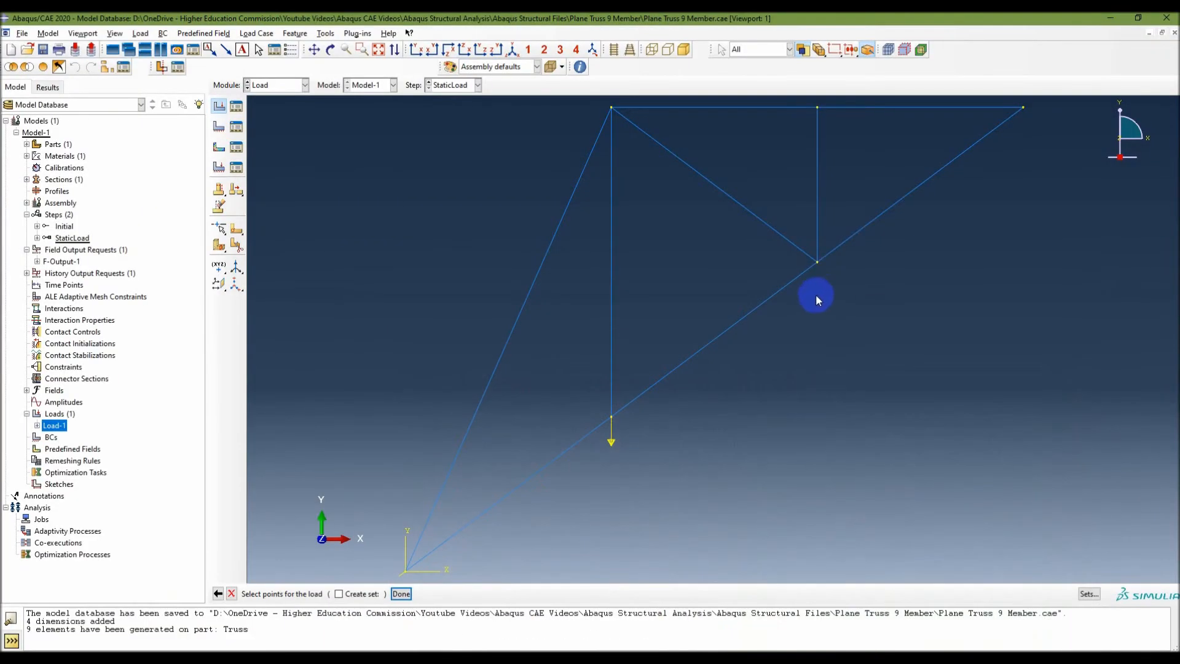
left_click(402, 594)
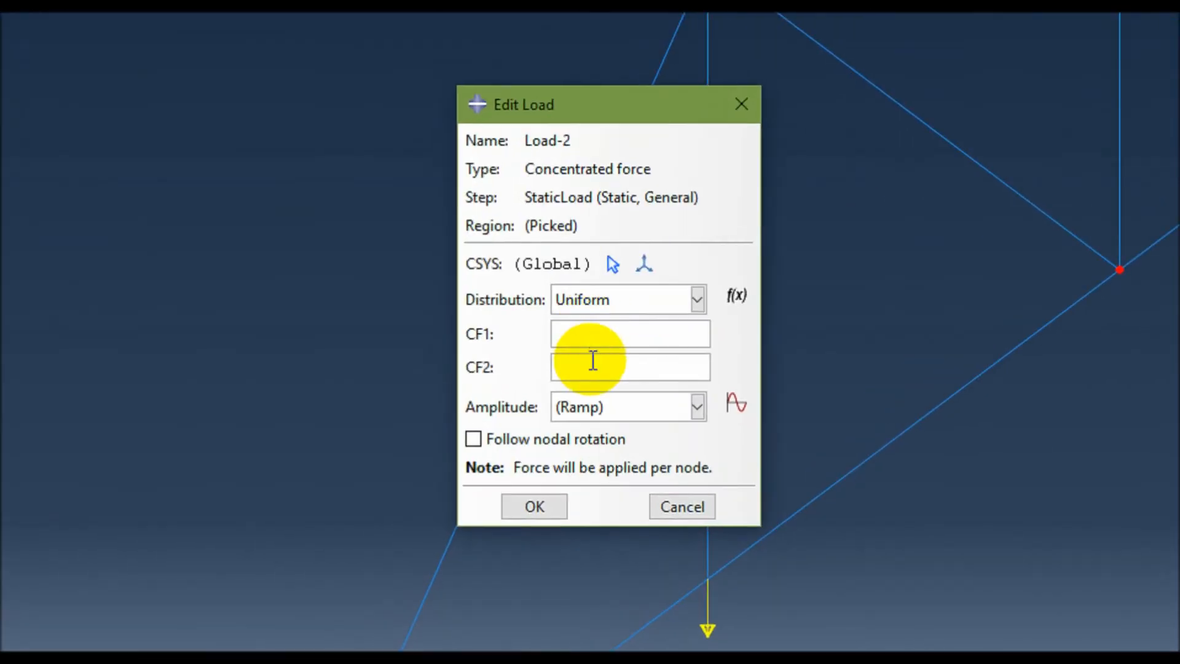
left_click(554, 307)
type("-103")
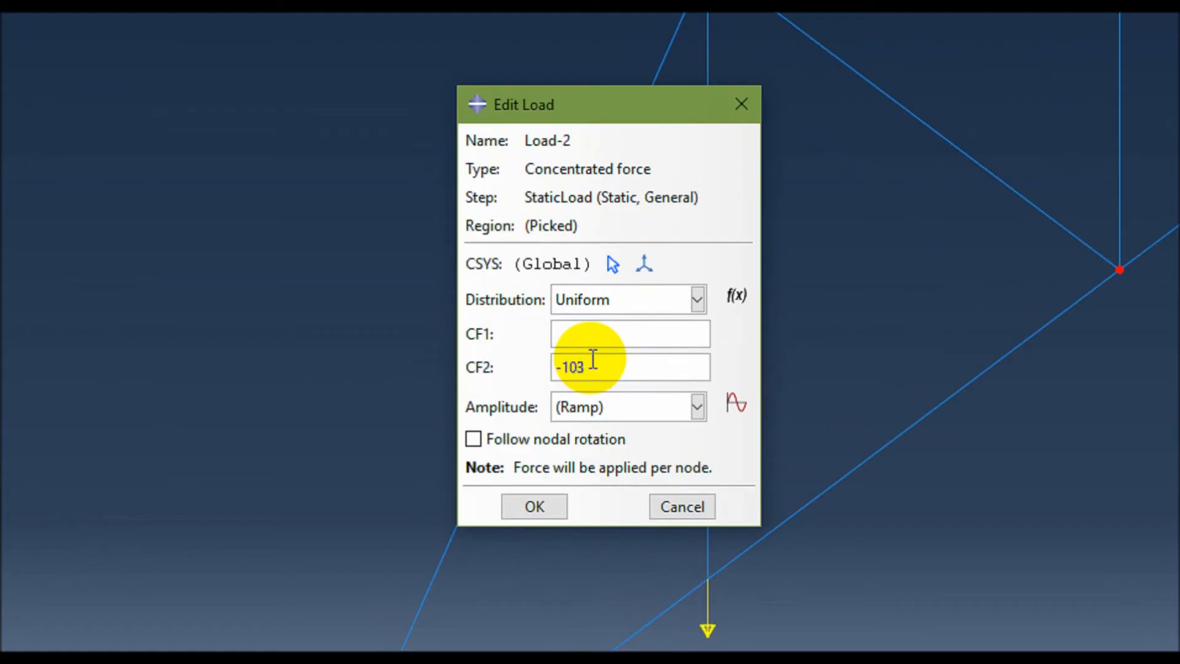
key("BackSpace")
type("e3")
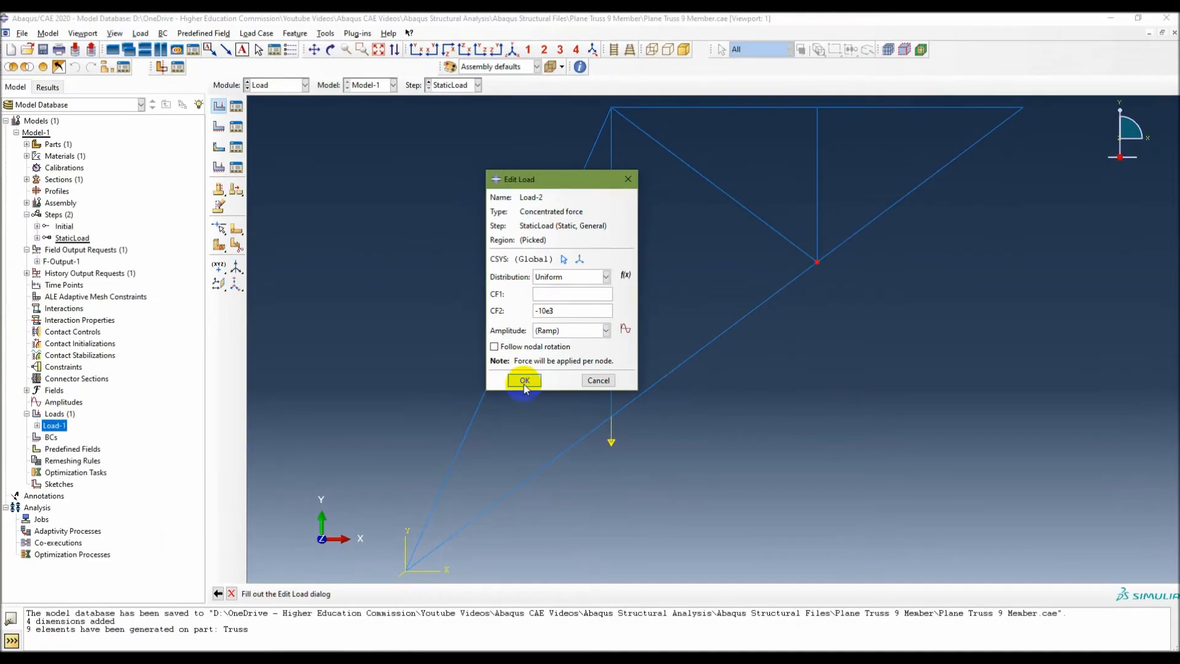
left_click(534, 506)
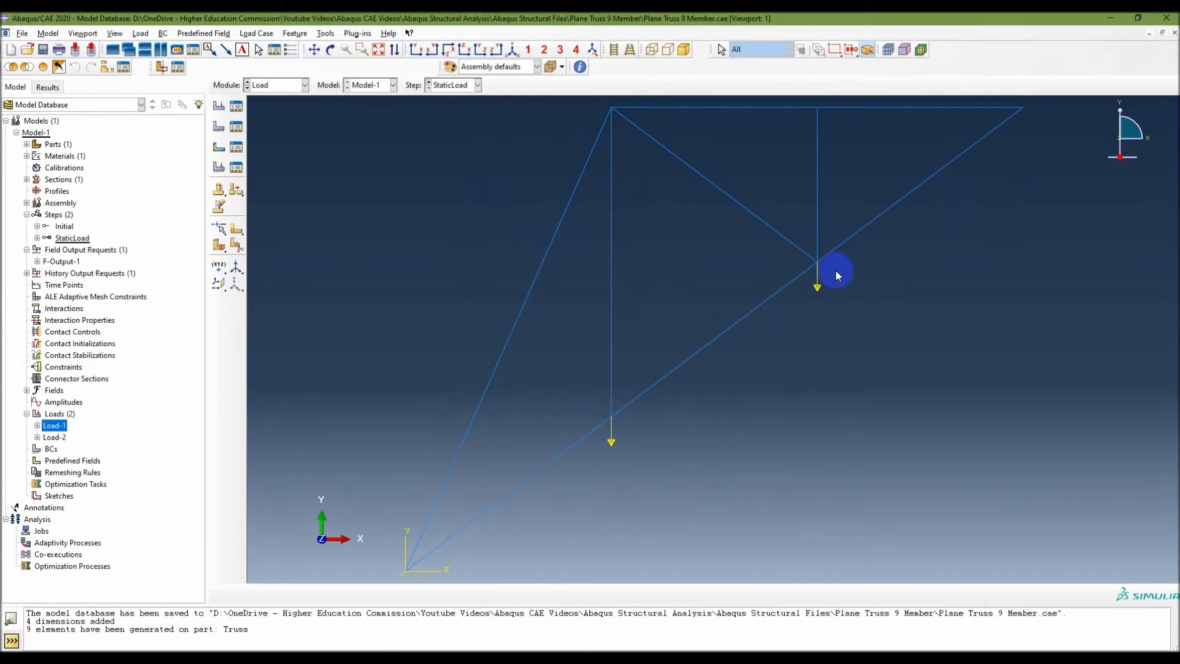
Create a third concentrated force in StaticLoad with CF1 -7.5e3 at joint 3, the upper end of the long vertical member, consulting the problem slide.
left_click(141, 33)
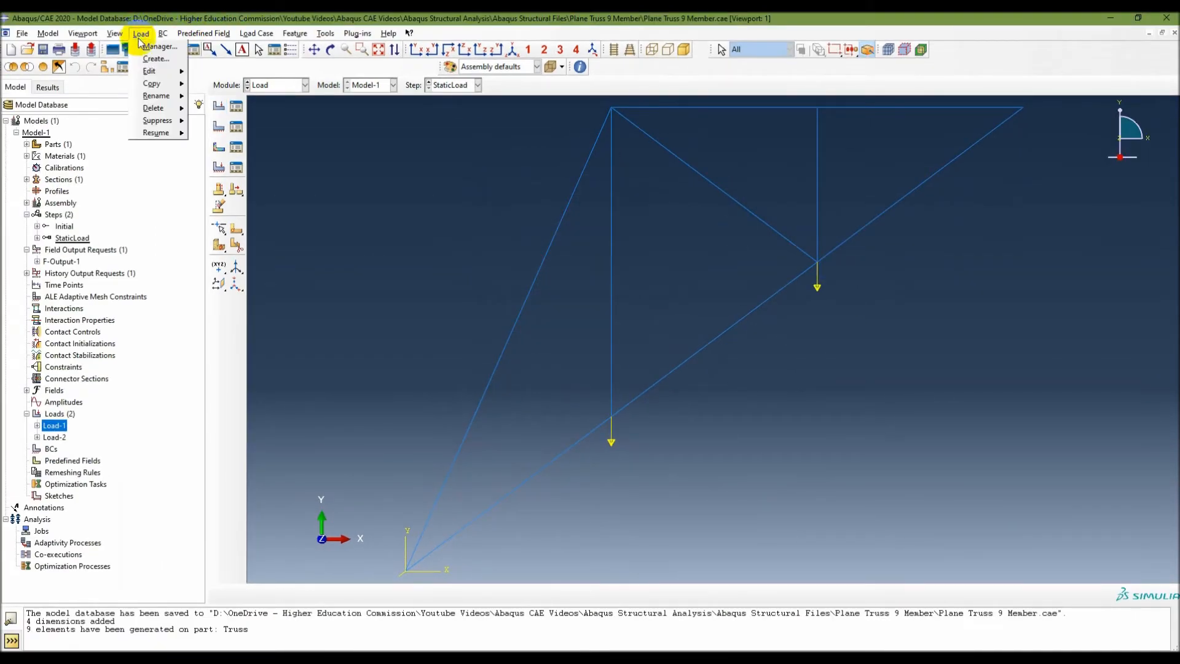
left_click(153, 59)
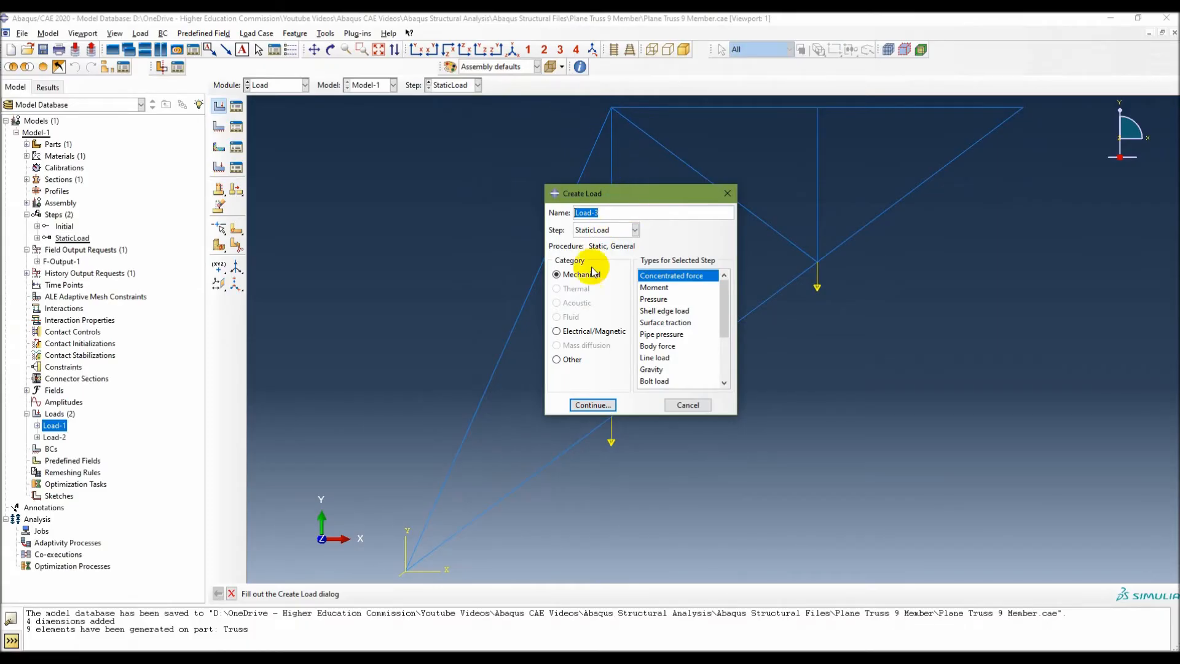
left_click(591, 404)
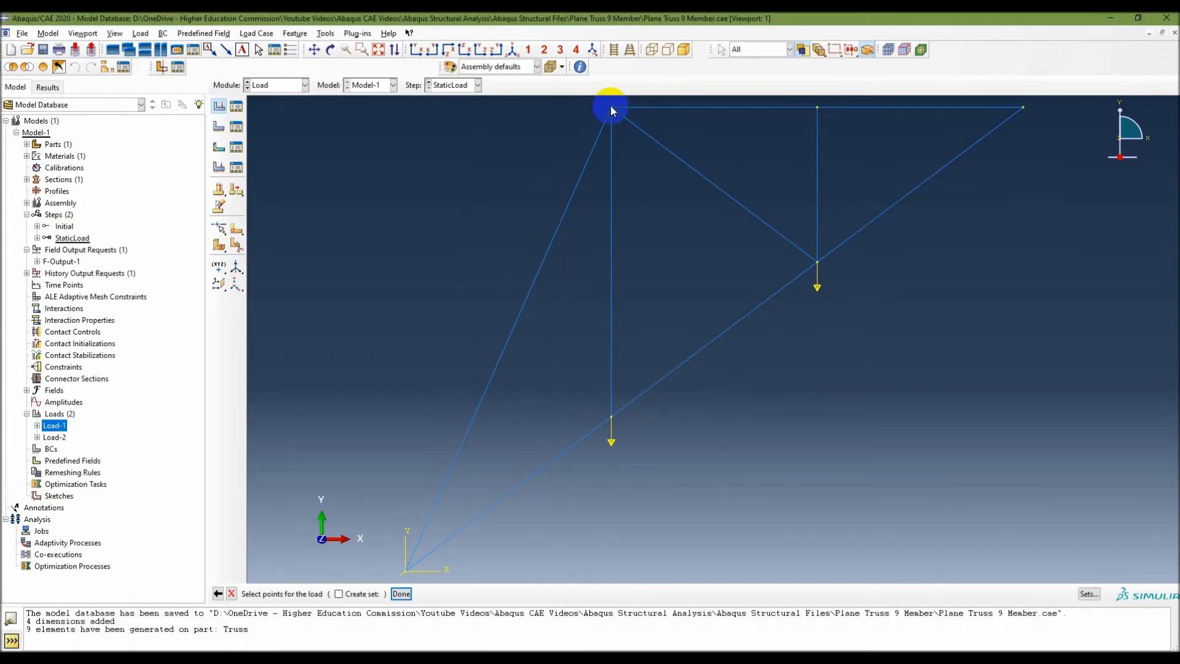
left_click(799, 658)
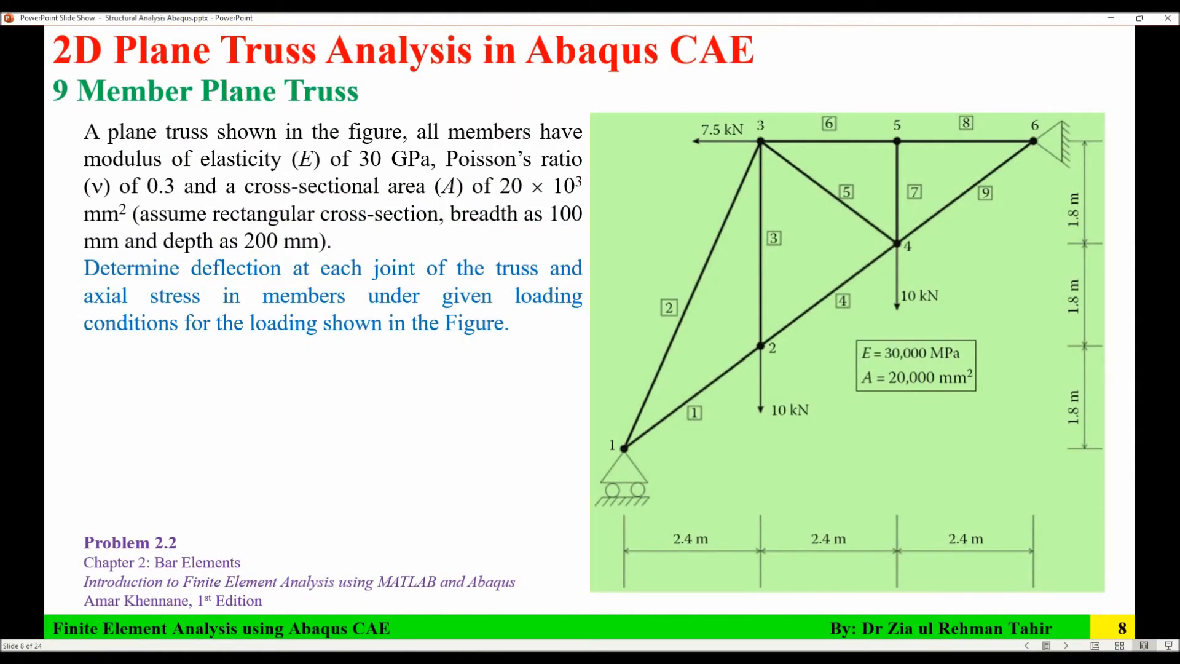
left_click(799, 657)
left_click(612, 108)
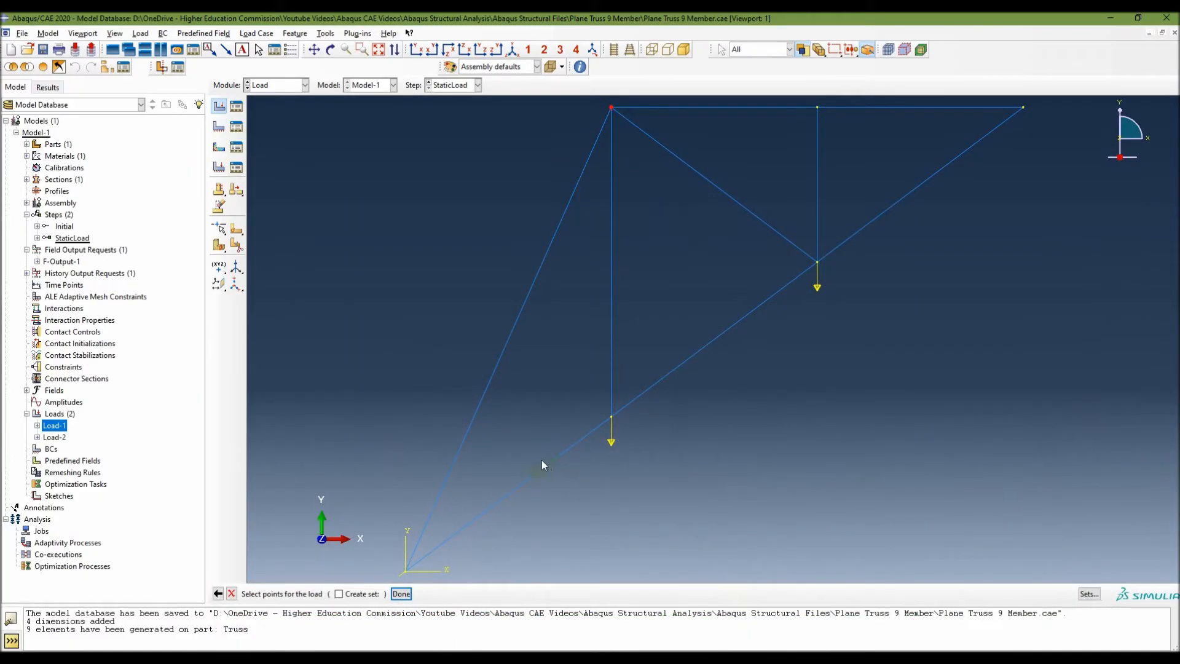
left_click(401, 594)
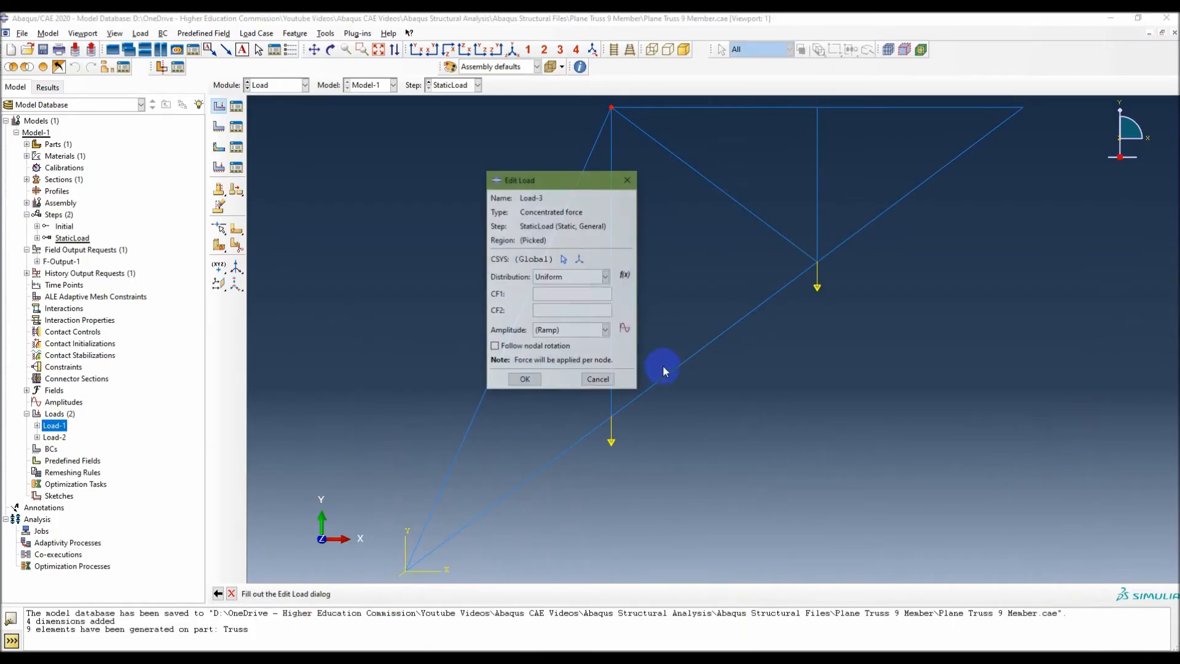
left_click(562, 293)
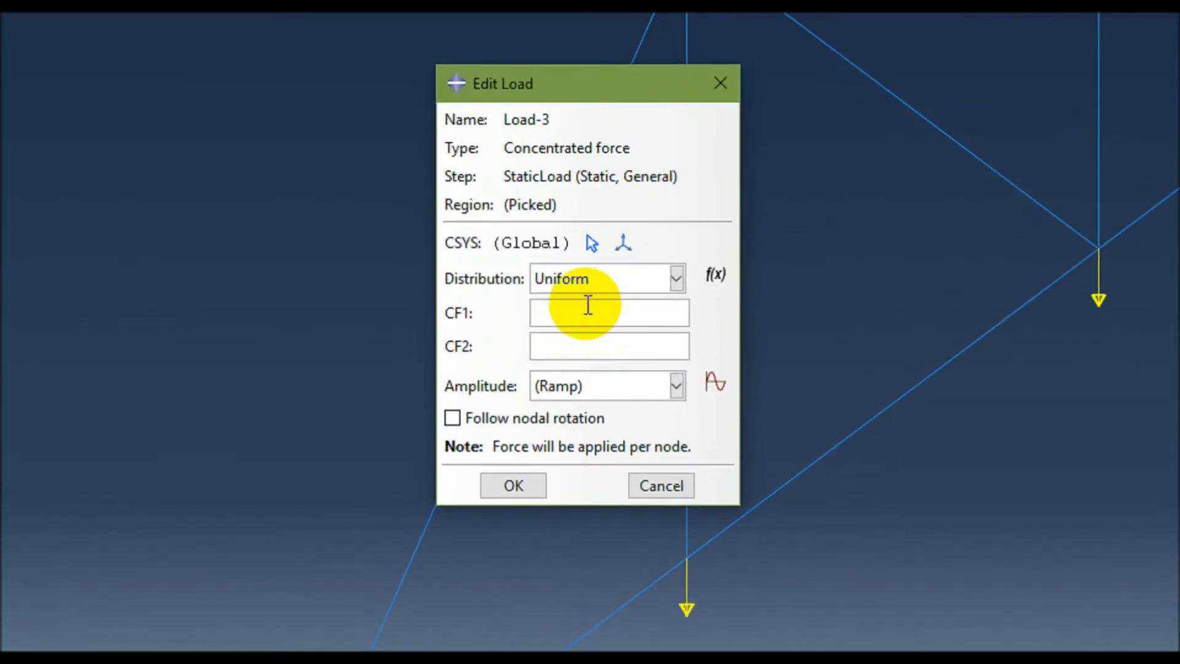
type("-7")
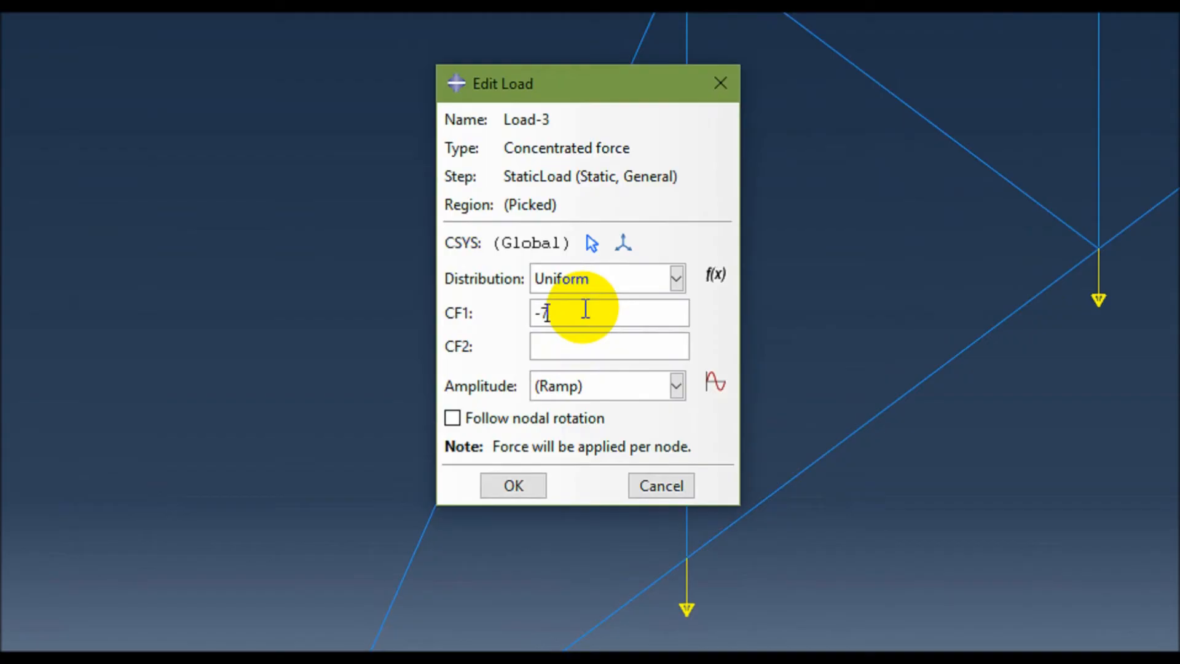
type(".5e3")
left_click(505, 487)
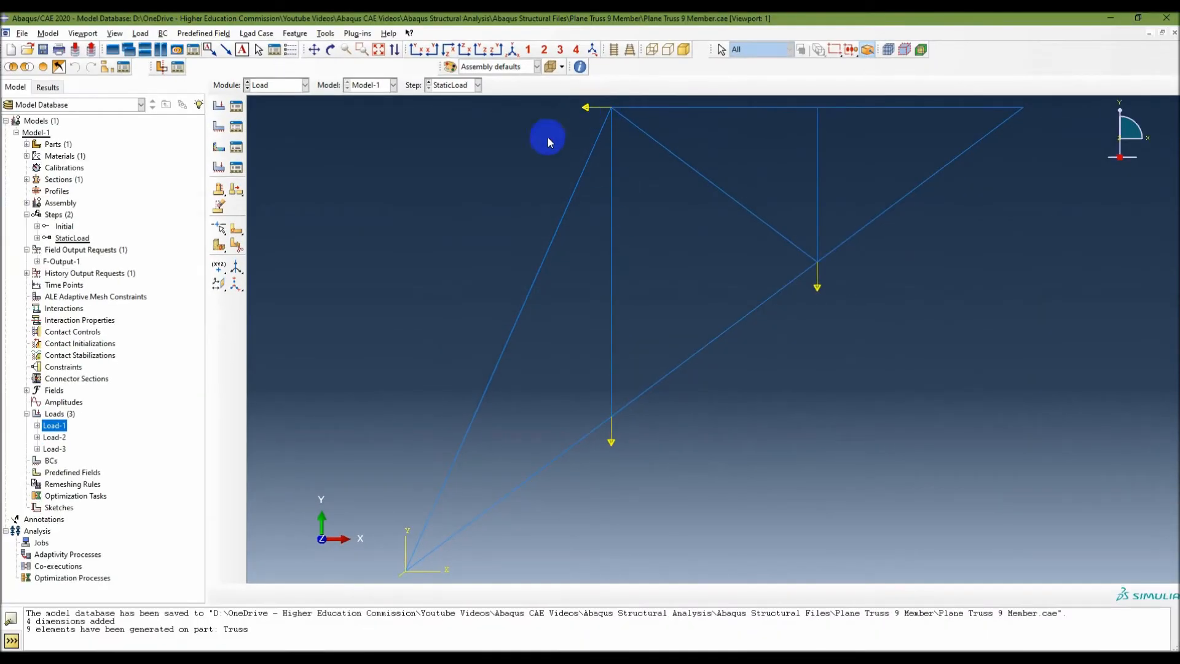
Highlight the created loads for checking, review the boundary condition instructions and truss supports in the PowerPoint slides, and return to Abaqus/CAE.
left_click(49, 449, "shift")
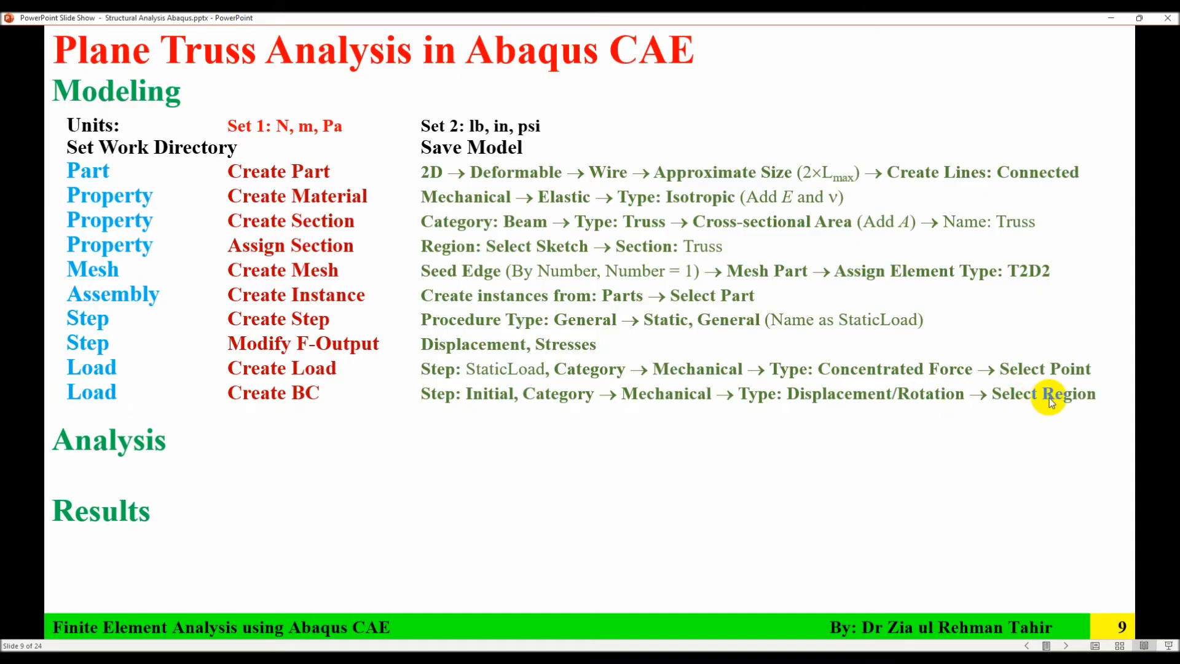
key("Left")
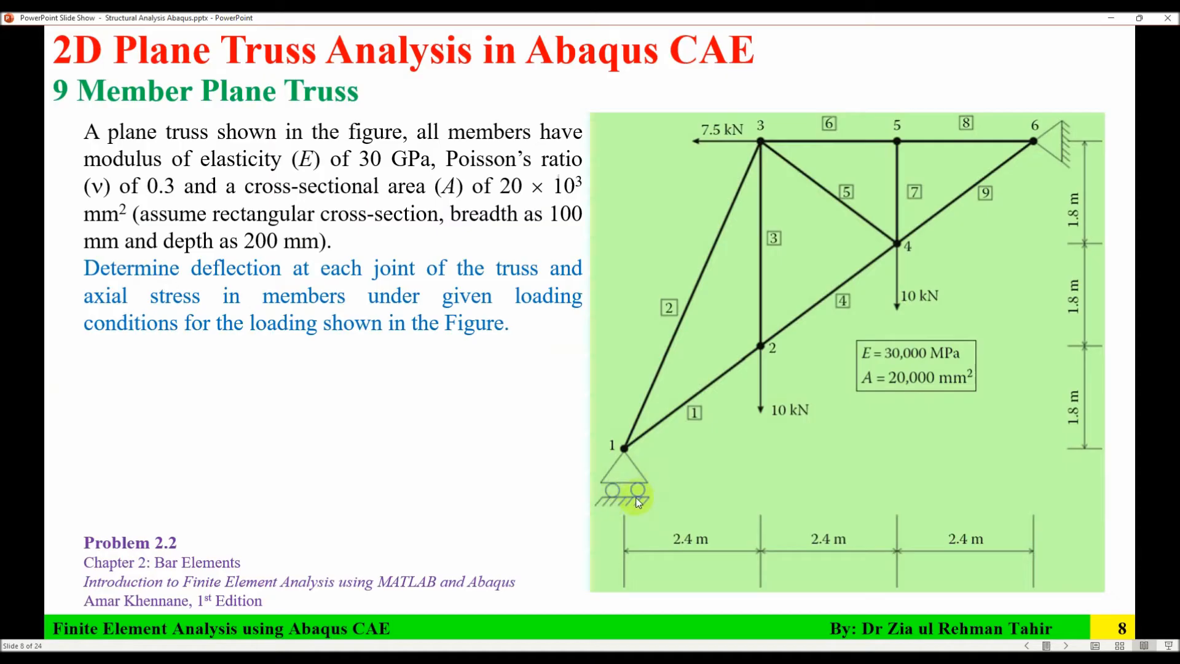
left_click_drag(624, 448, 630, 439)
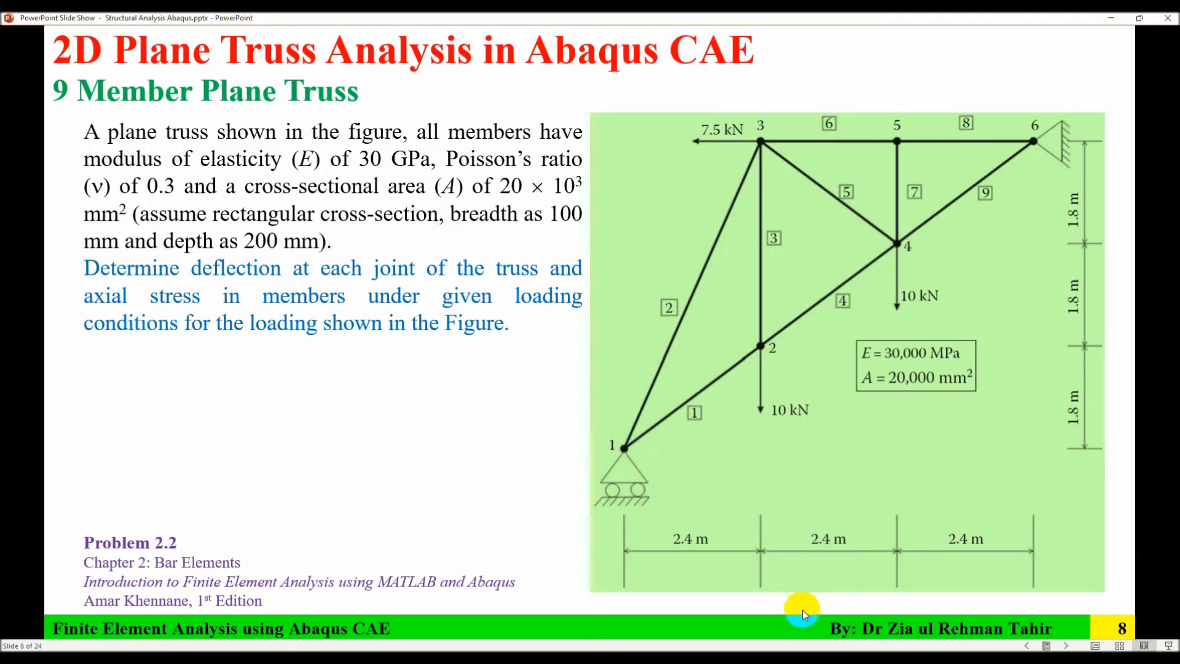
left_click(854, 657)
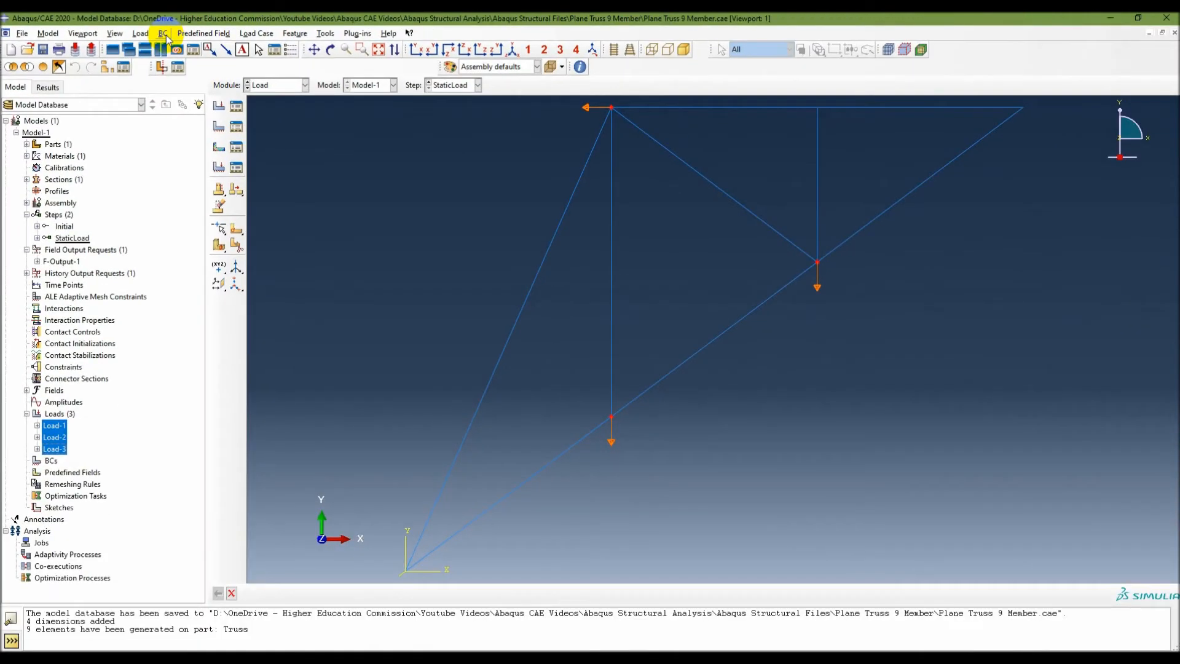
Create a mechanical Displacement/Rotation boundary condition in the Initial step at joint 1, the truss's lowest joint, constraining U2, and expand the BCs branch.
left_click(329, 55)
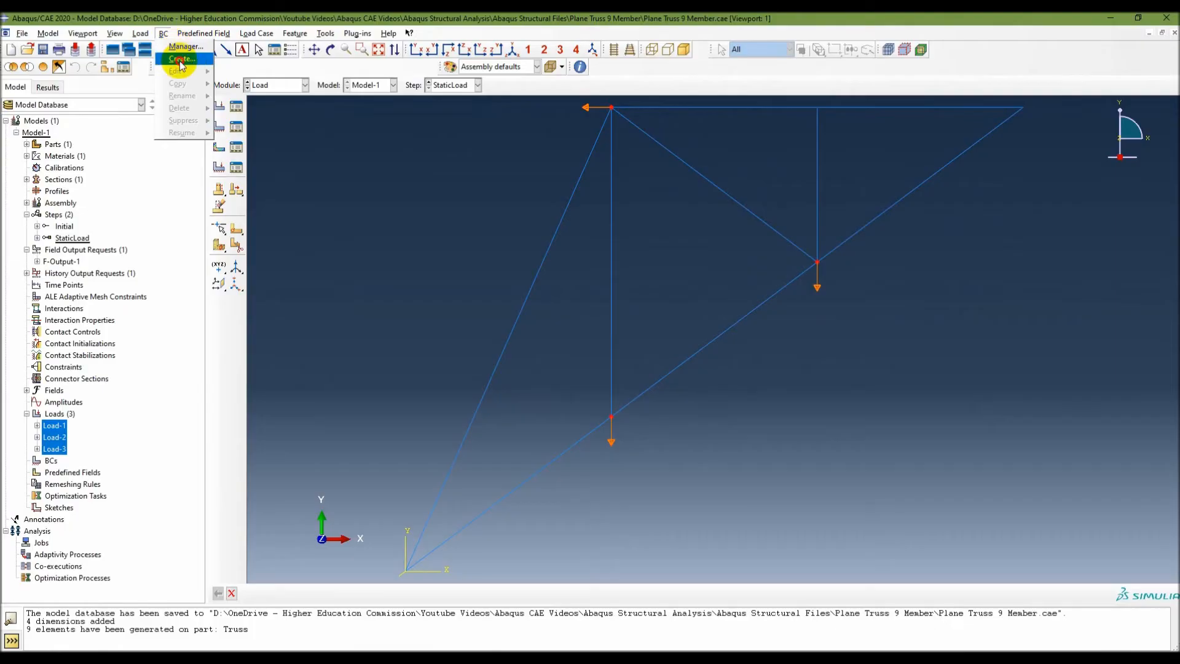
left_click(179, 59)
left_click(509, 198)
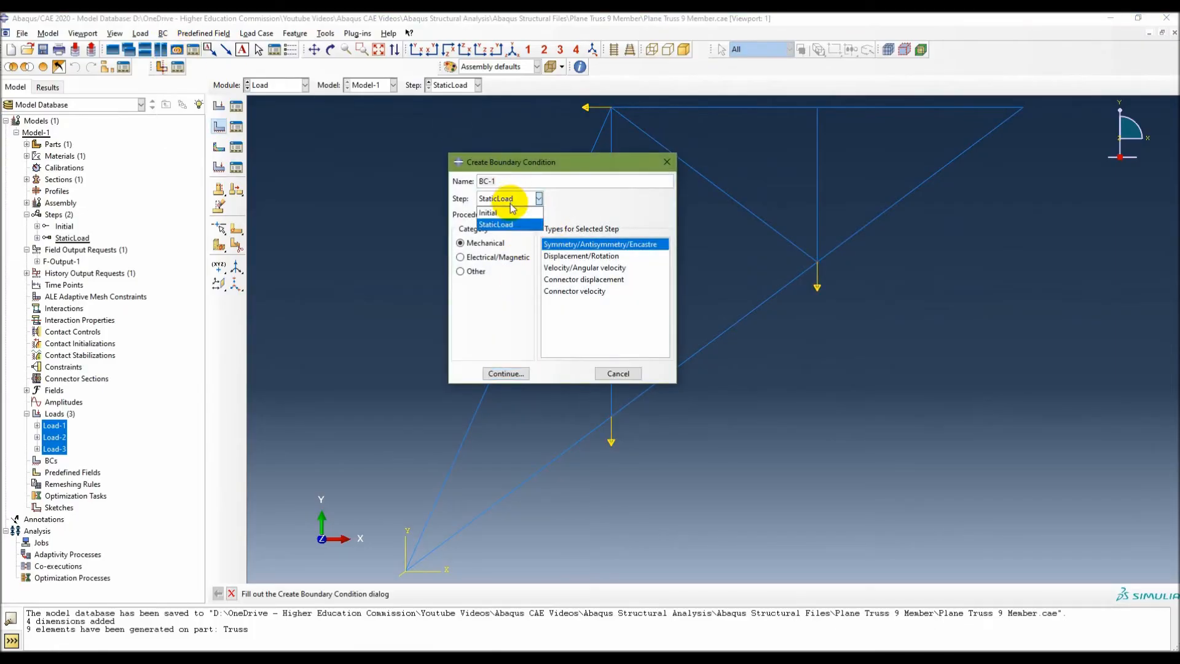
left_click(493, 209)
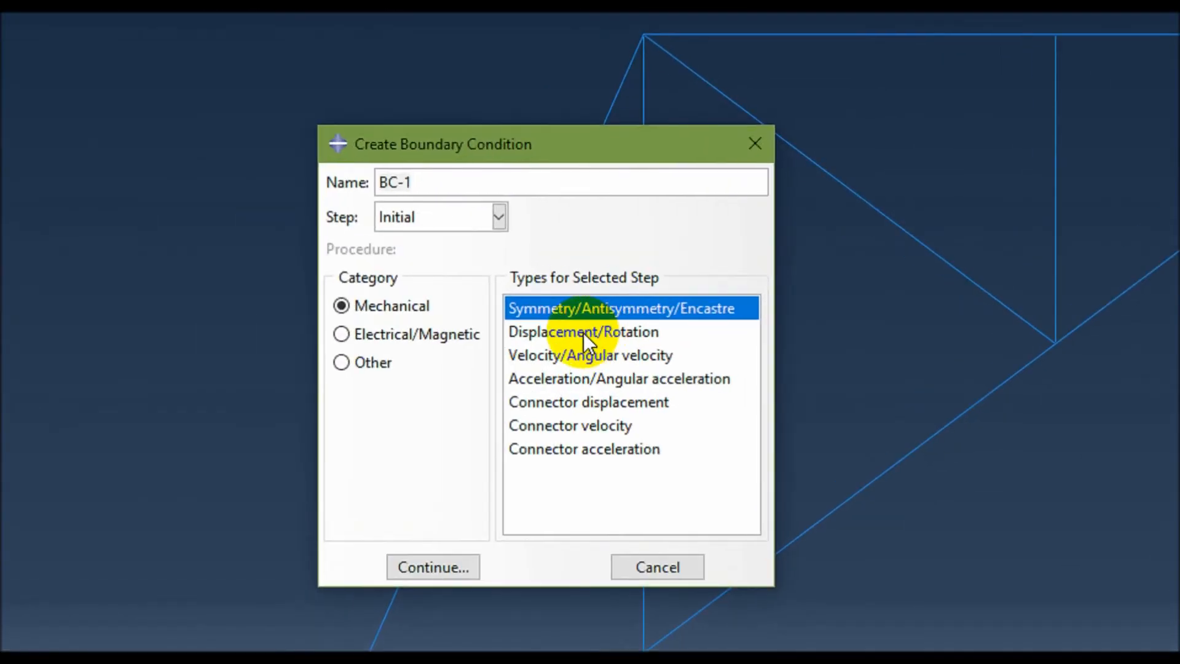
left_click(582, 257)
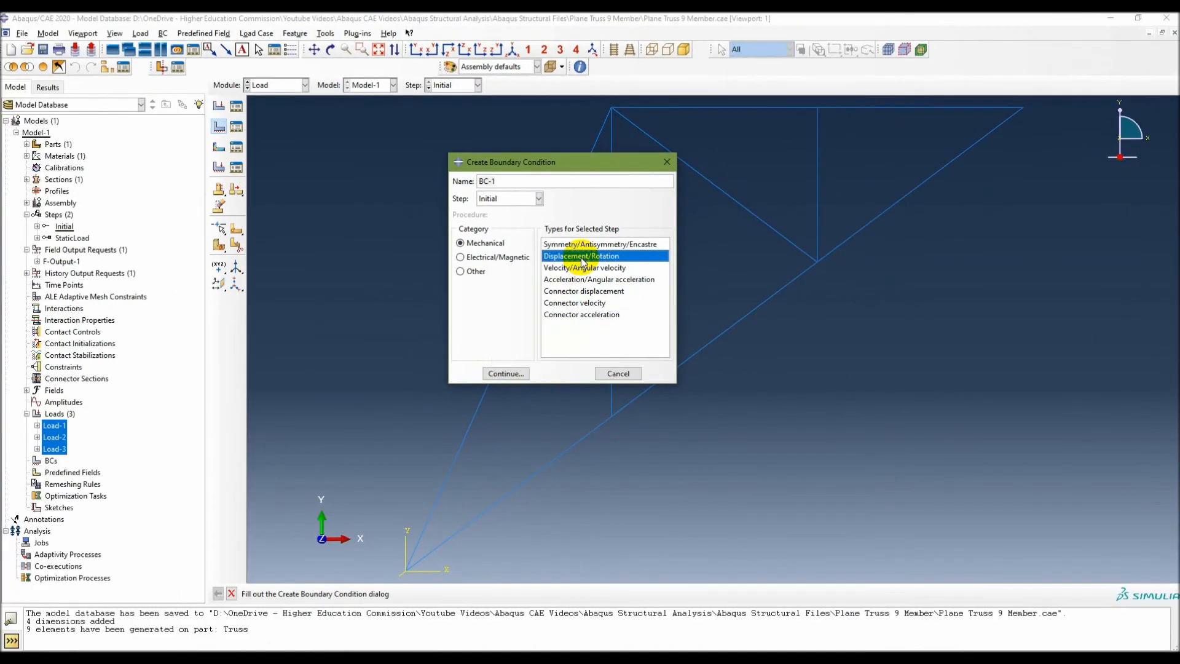
left_click(433, 567)
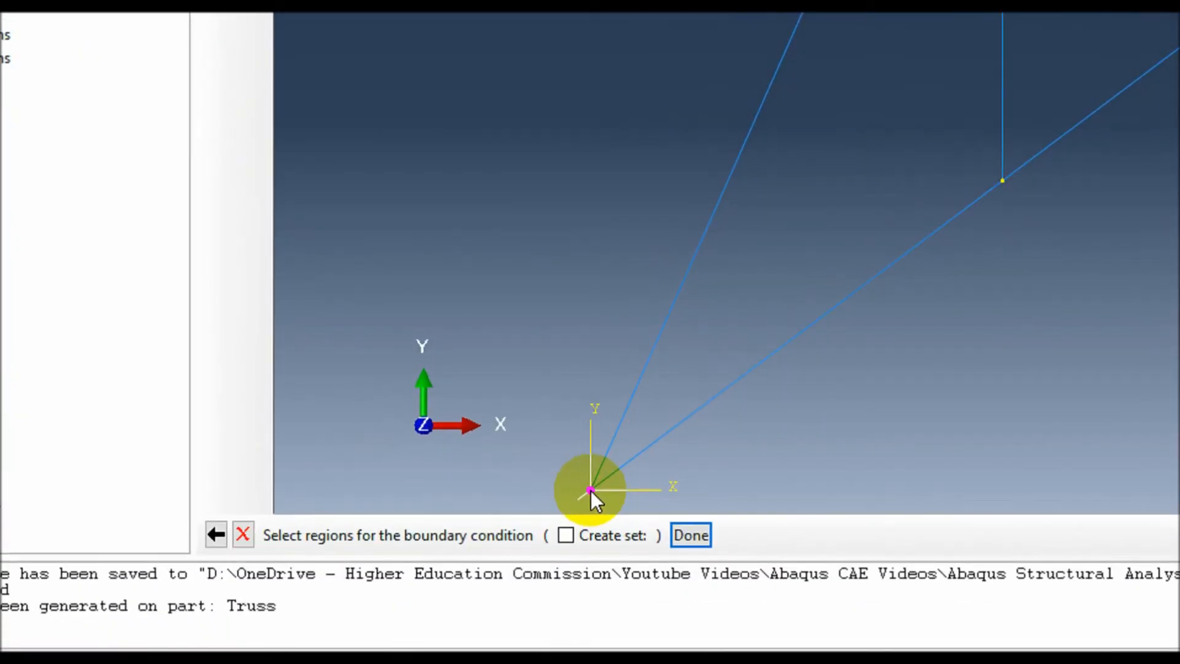
left_click(594, 490)
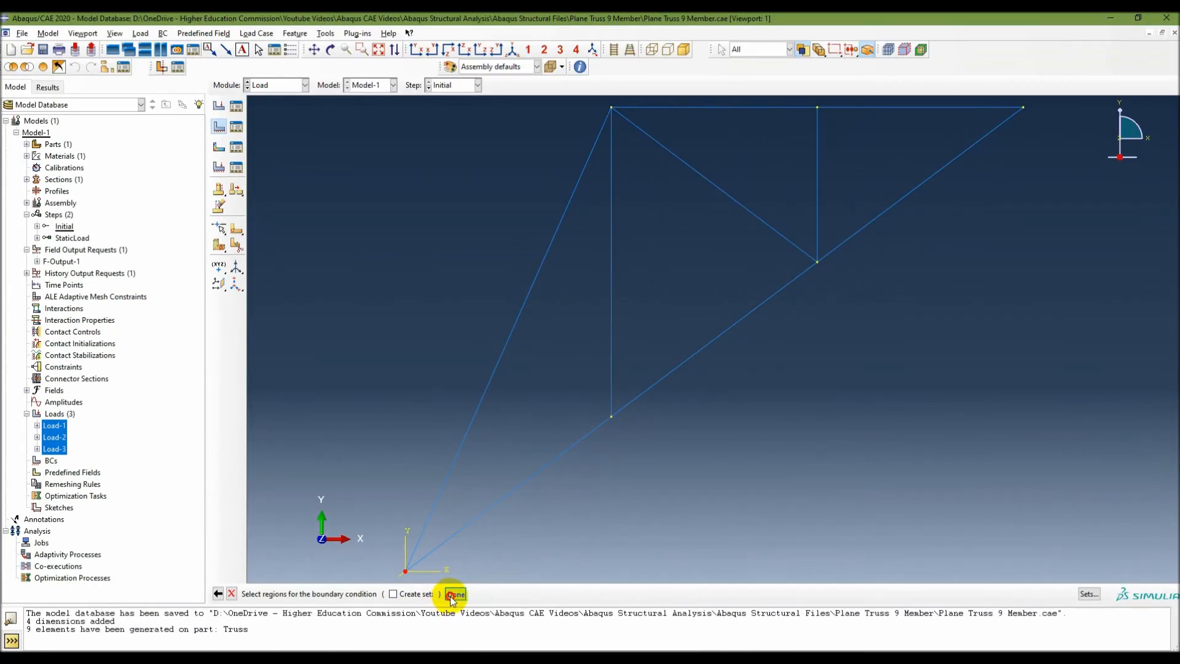
left_click(691, 535)
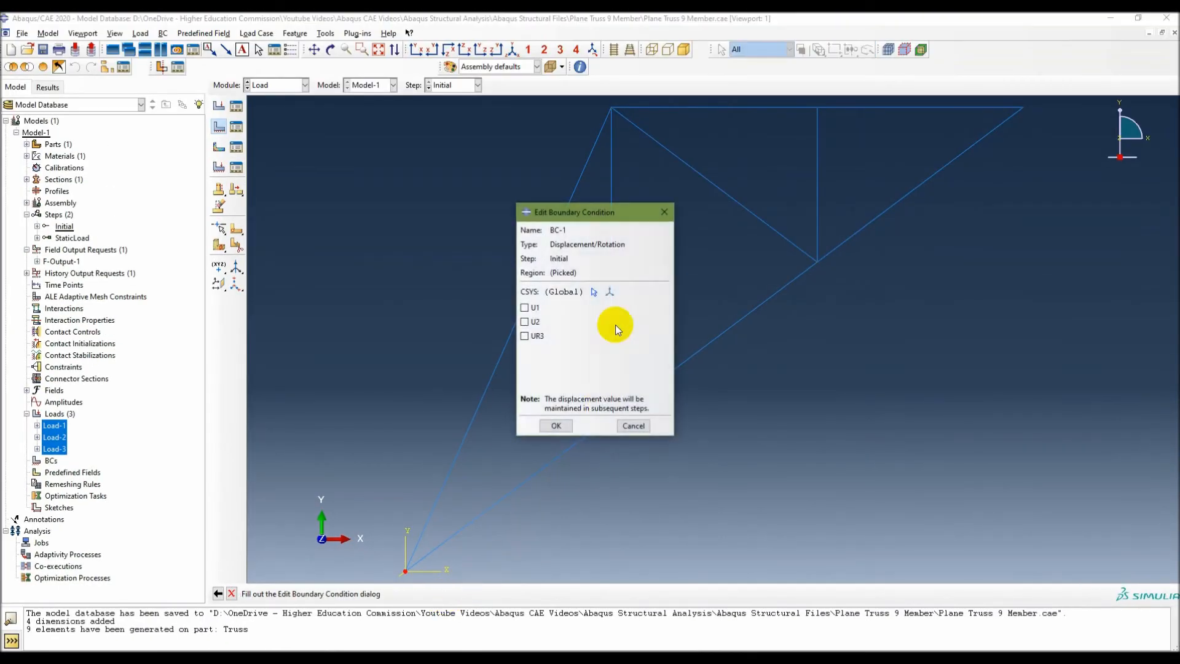
left_click(527, 323)
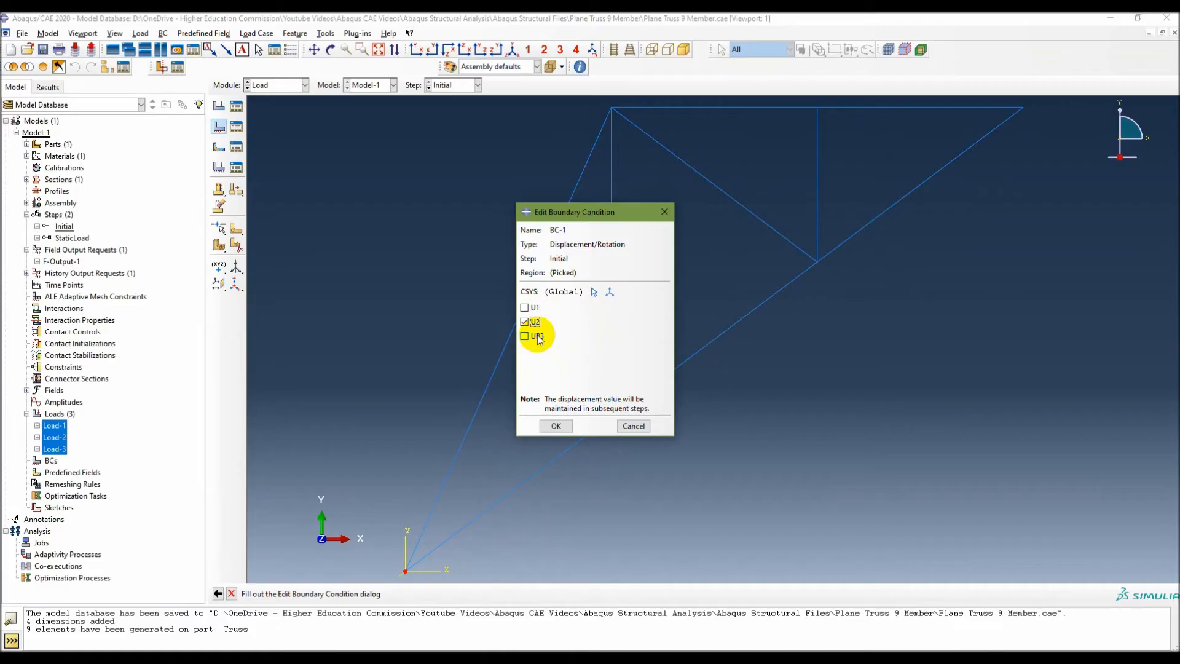
left_click(557, 425)
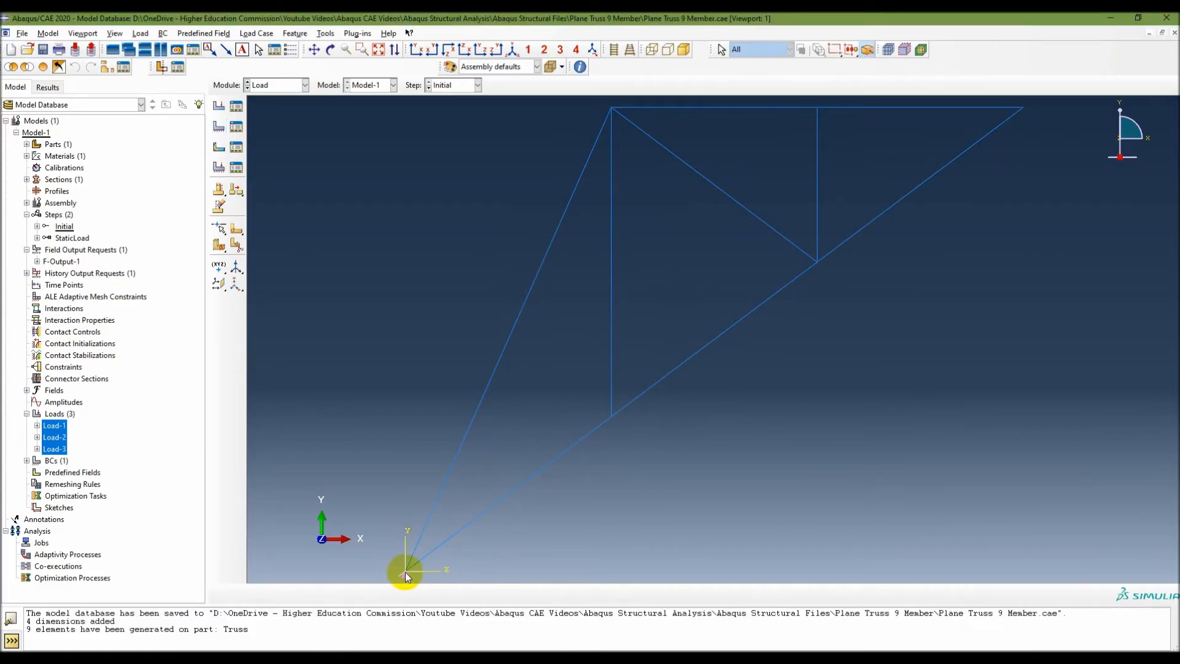
left_click(26, 460)
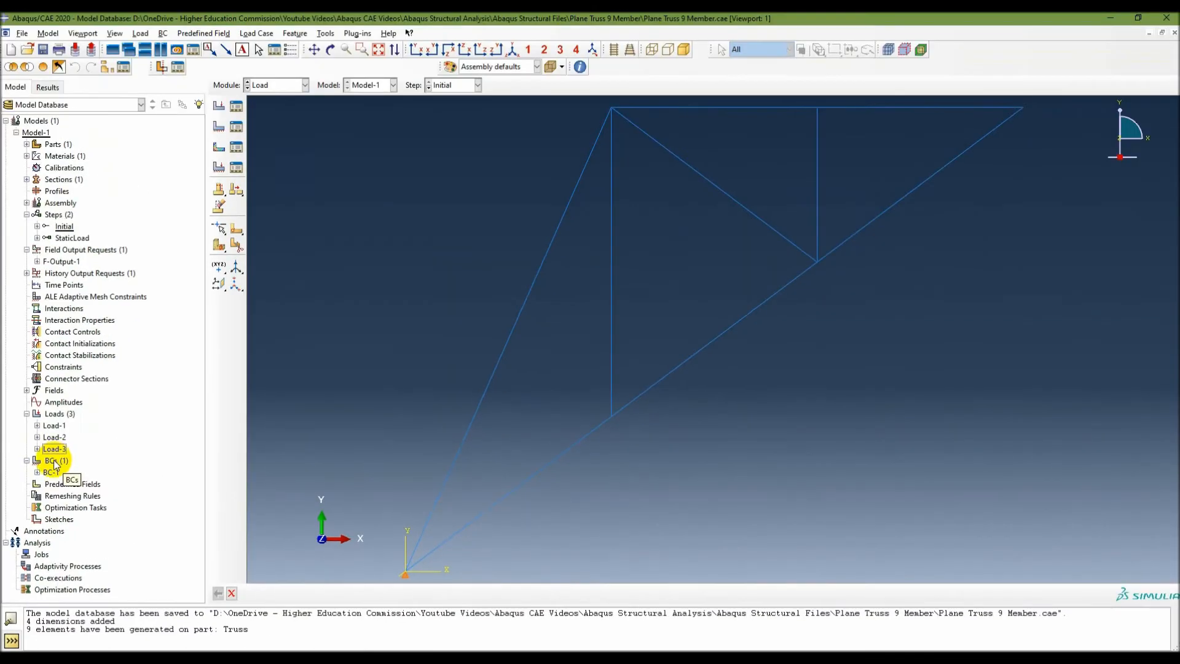
left_click(112, 274)
Create a second Displacement/Rotation boundary condition in the Initial step at joint 6, constraining U1 and U2, and highlight both supports for checking.
double_click(54, 461)
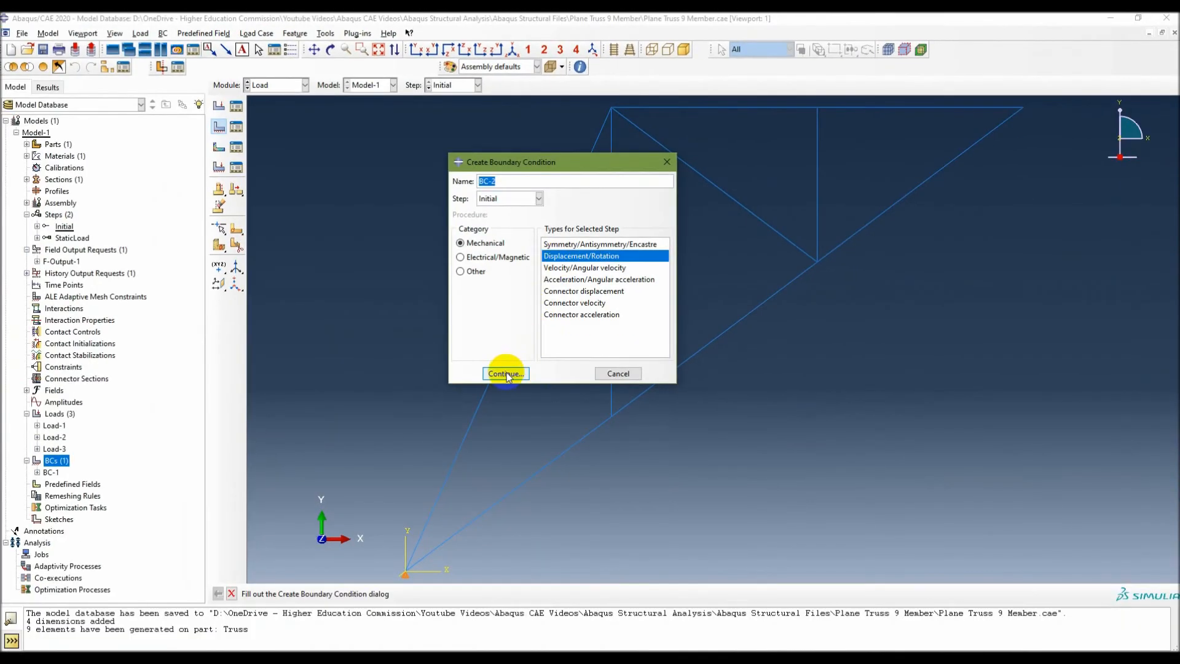
left_click(586, 655)
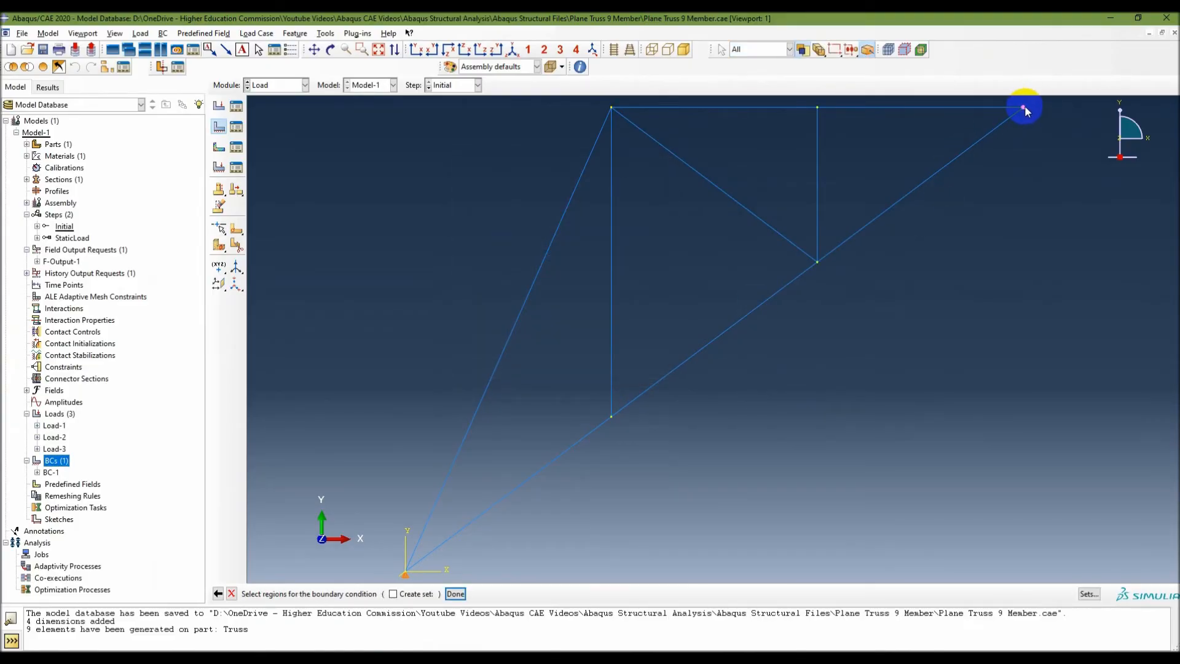
left_click(1024, 108)
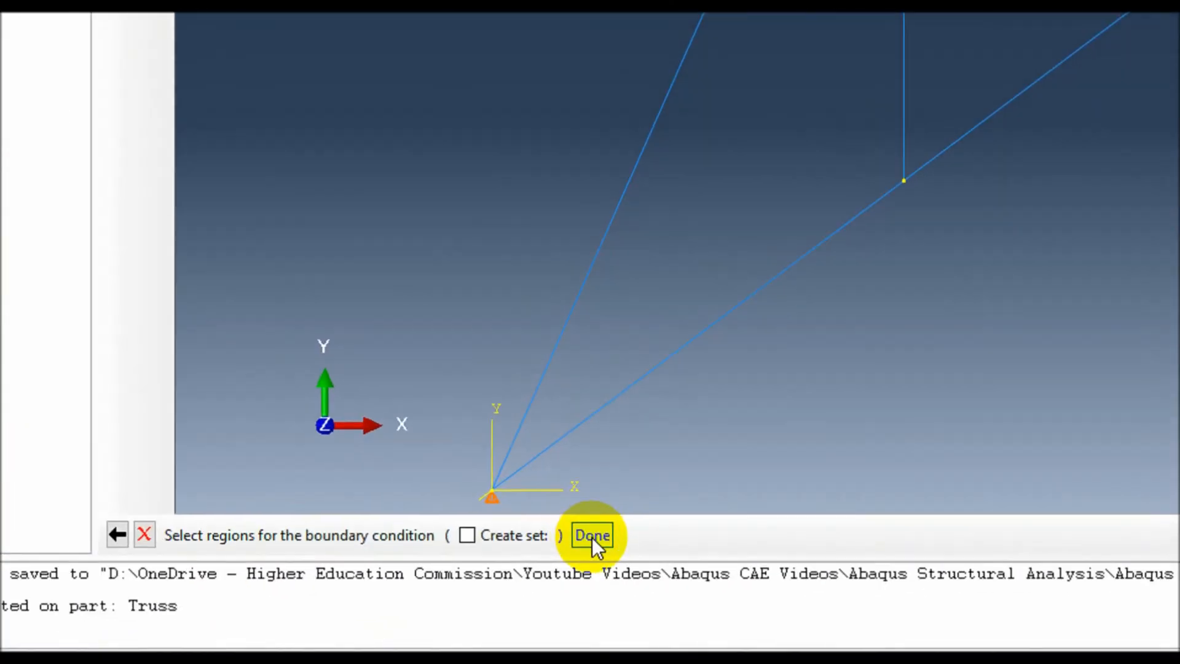
left_click(455, 593)
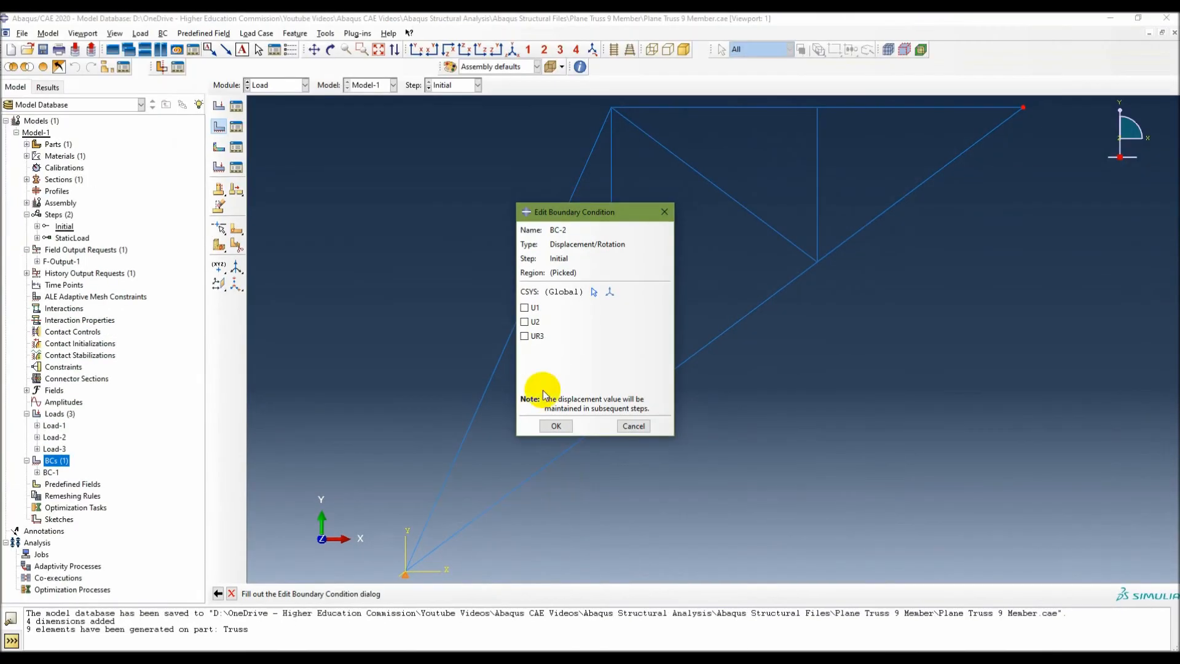
left_click(525, 307)
left_click(526, 322)
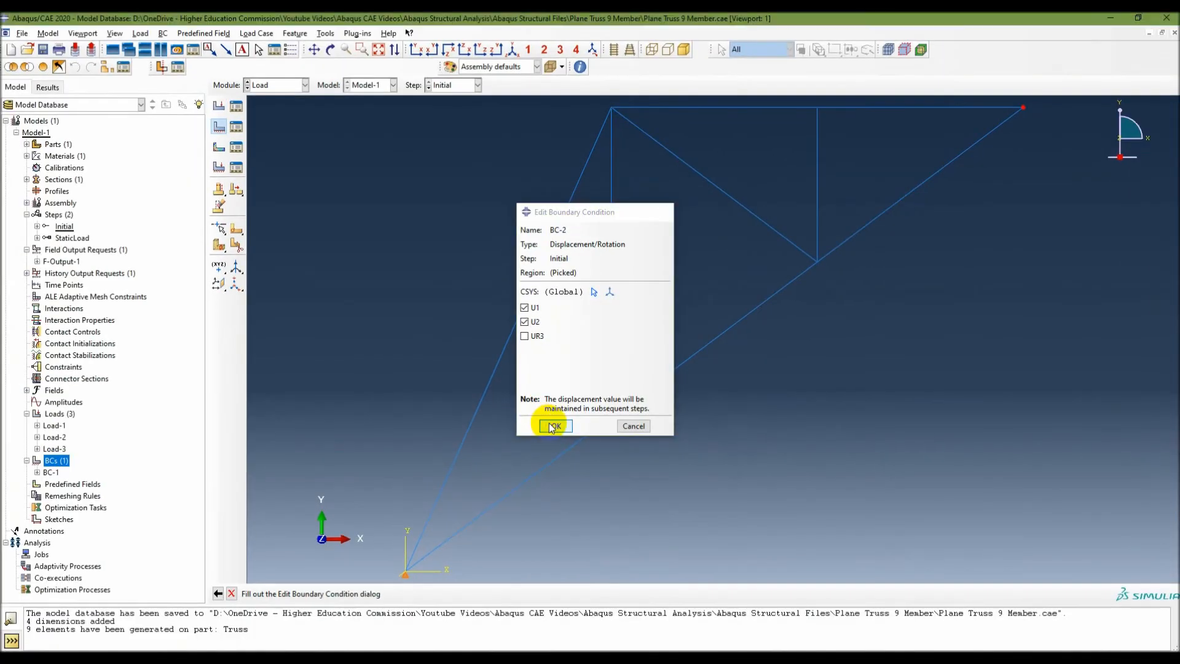
left_click(616, 511)
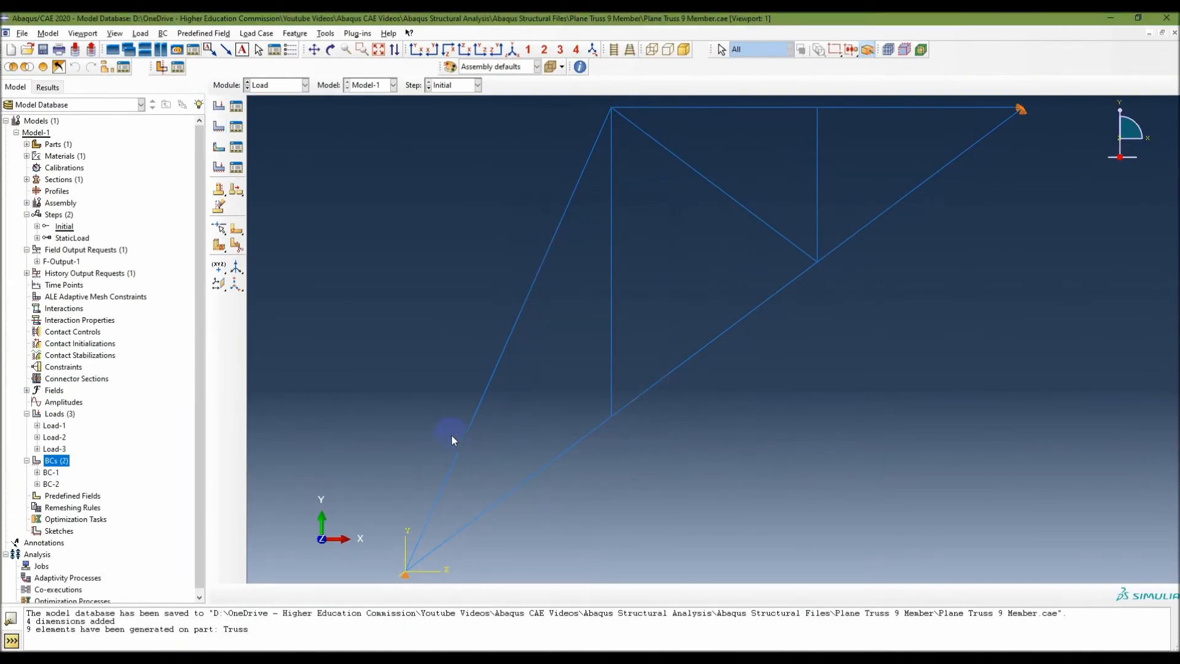
left_click(55, 474)
left_click(56, 486)
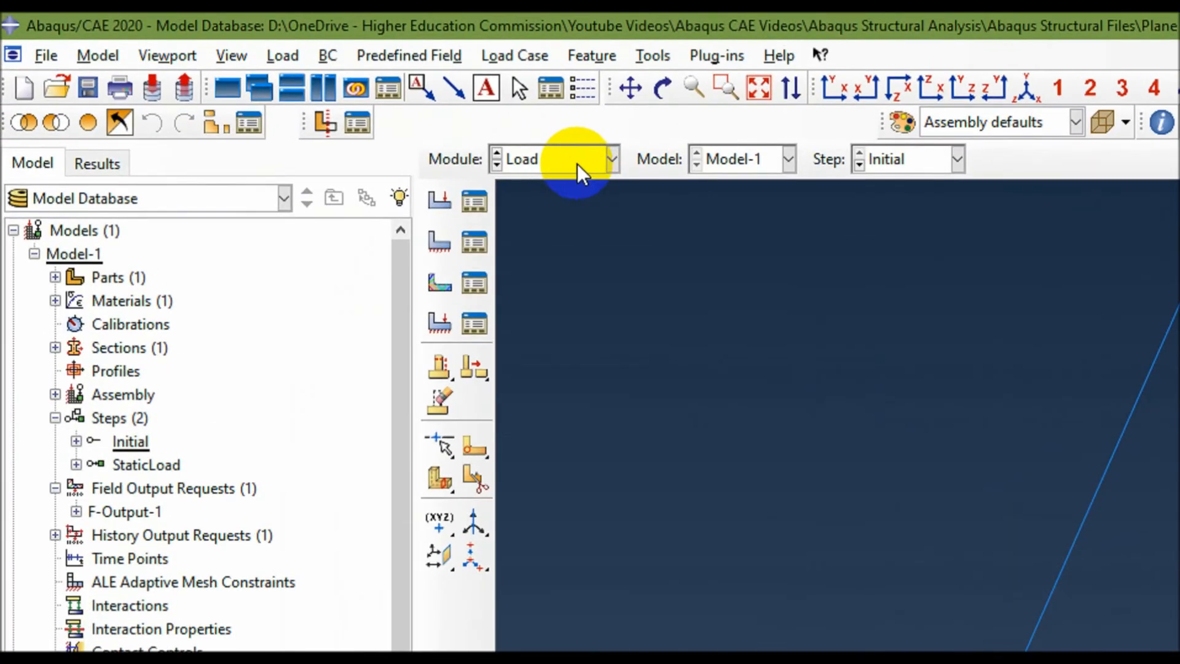
Switch to the Job module and rename Model-1 as TrussPlane.
left_click(289, 88)
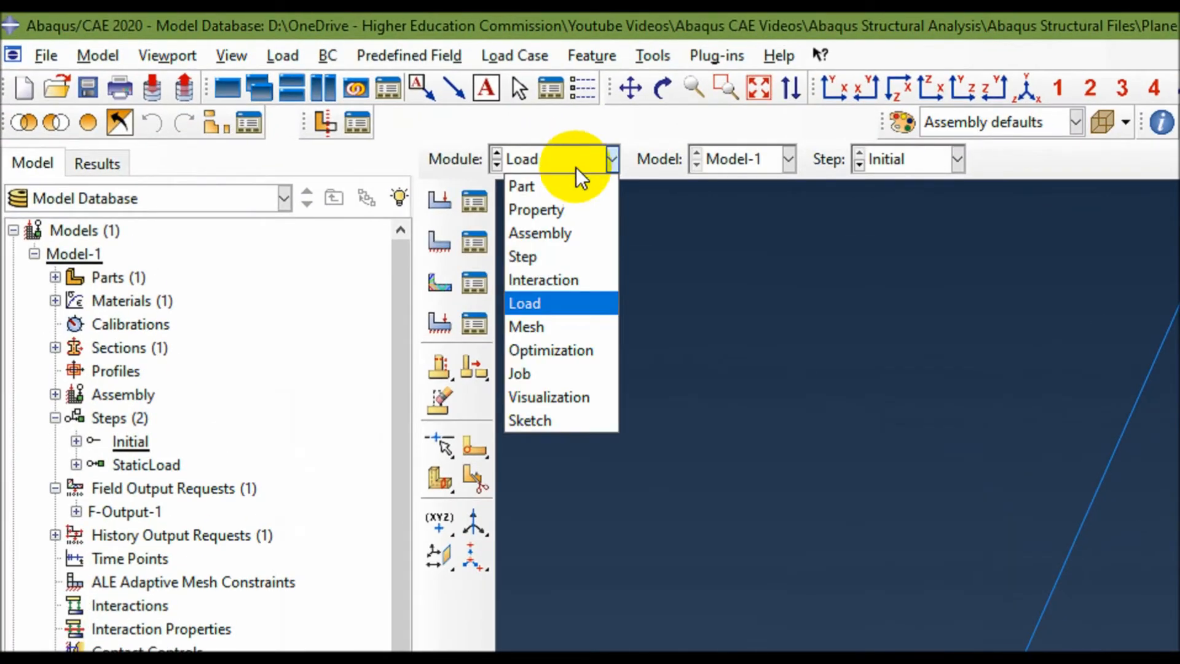
left_click(545, 371)
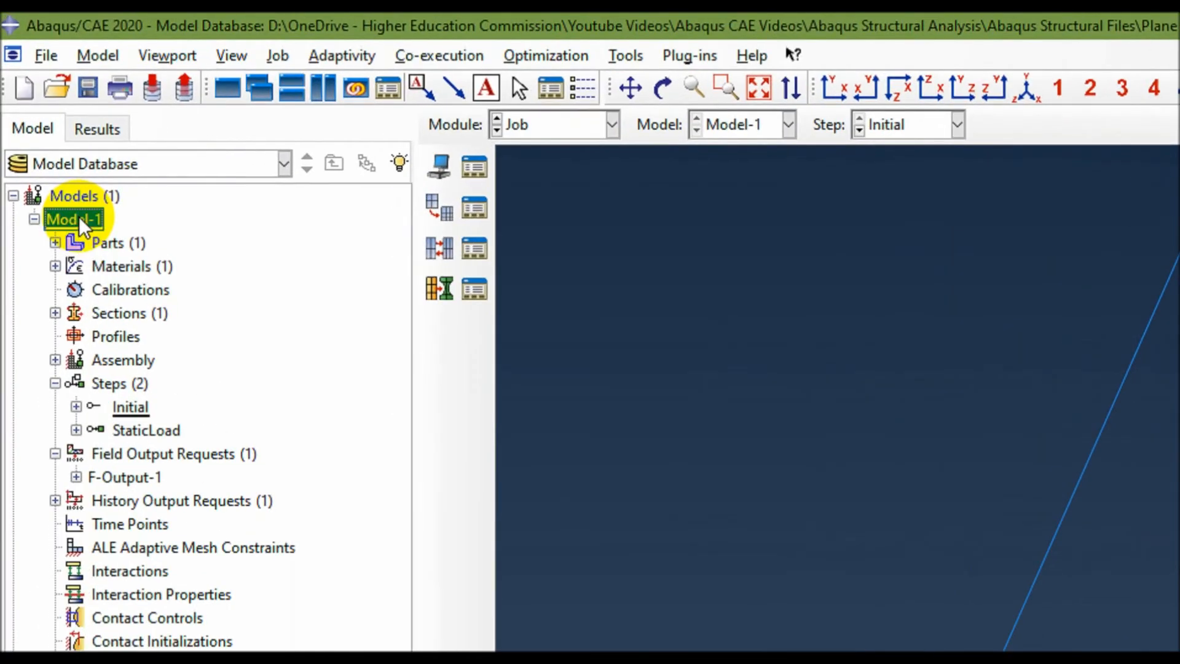
right_click(38, 115)
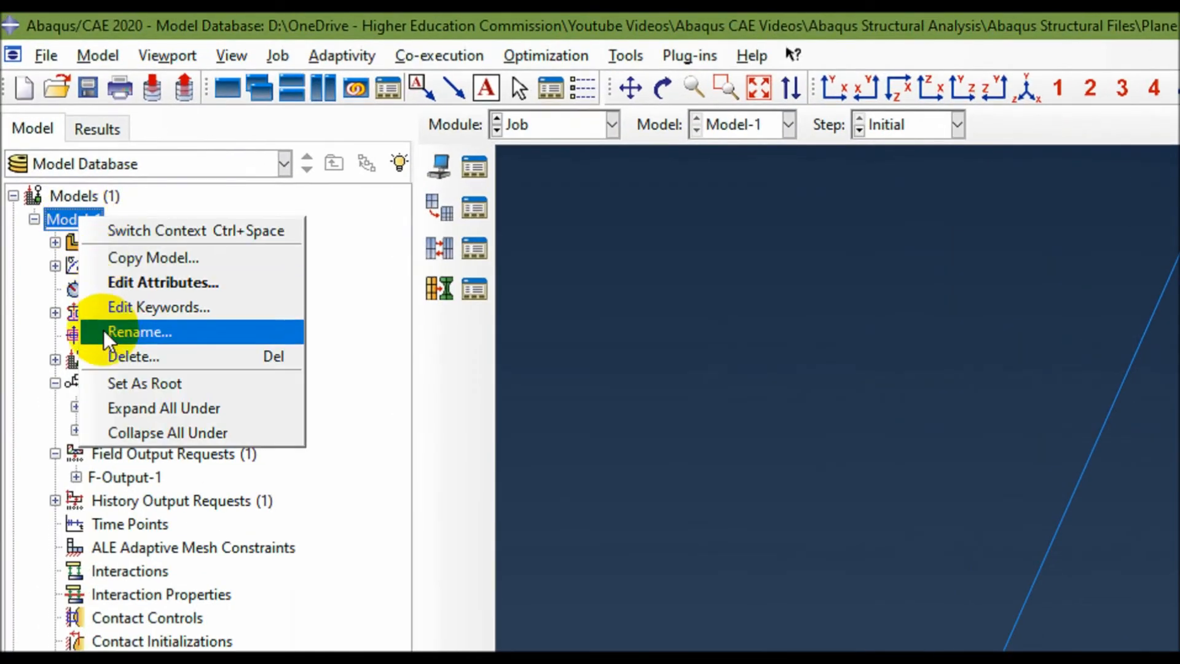
left_click(153, 334)
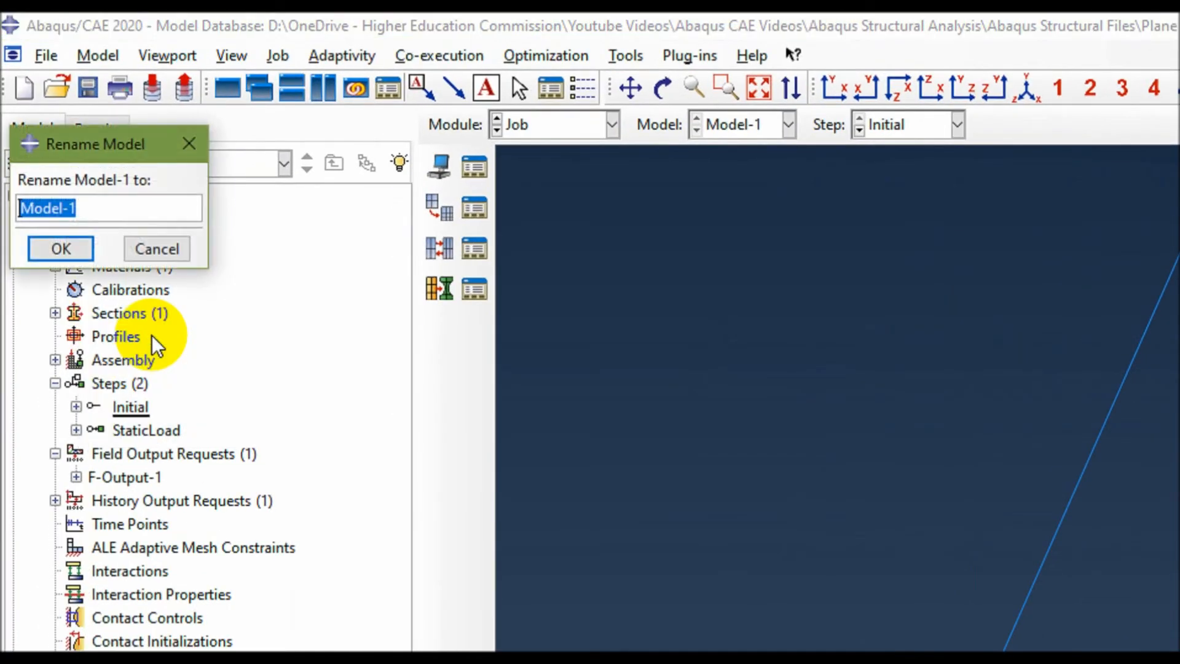
type("Truss")
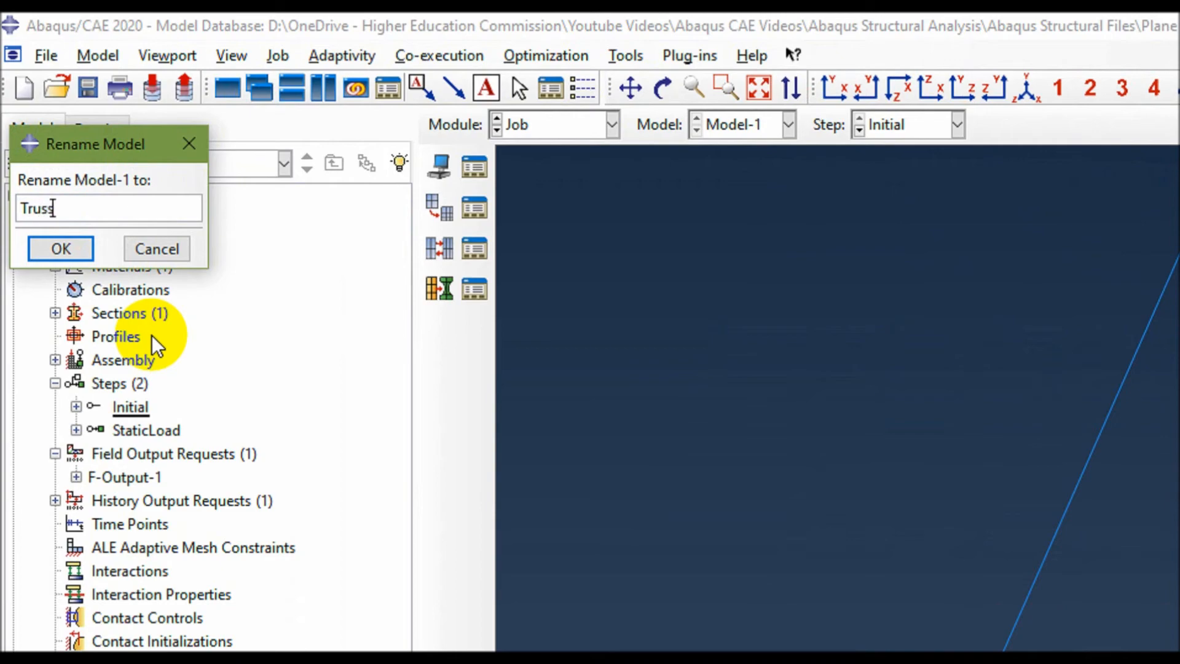
type(" P")
key("BackSpace")
key("BackSpace")
type("Plane")
key("shift+Left")
key("shift+Left")
key("shift+Left")
key("shift+Left")
key("shift+Left")
key("shift+Left")
key("shift+Left")
key("shift+Left")
key("shift+Left")
key("shift+Left")
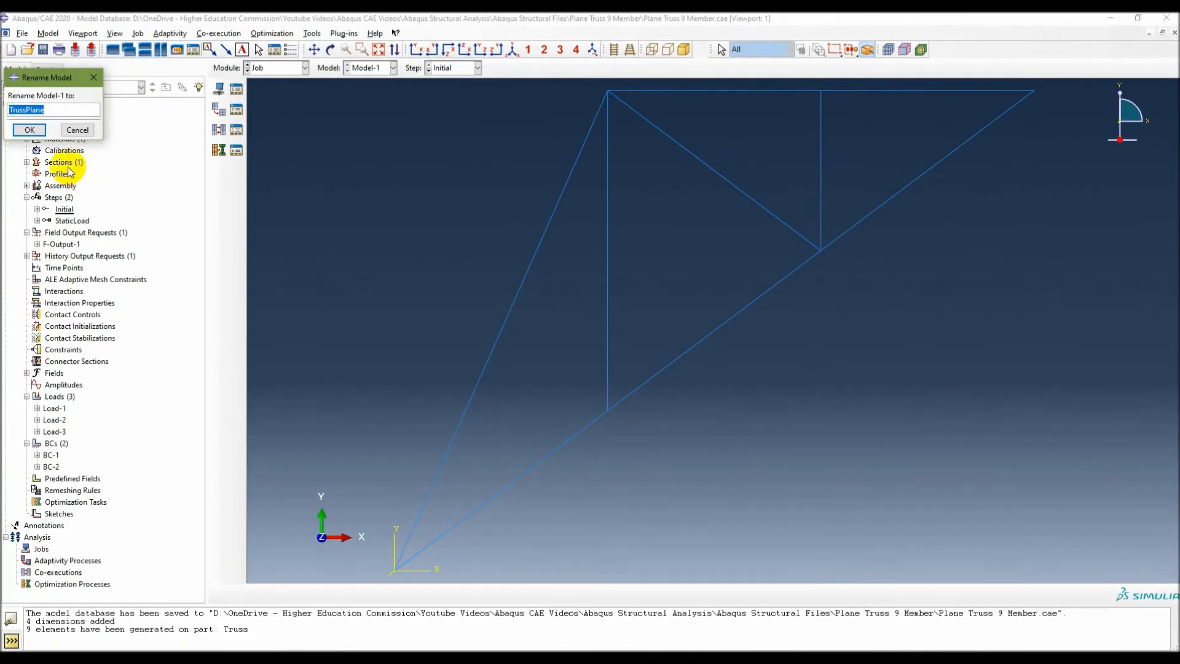
left_click(61, 248)
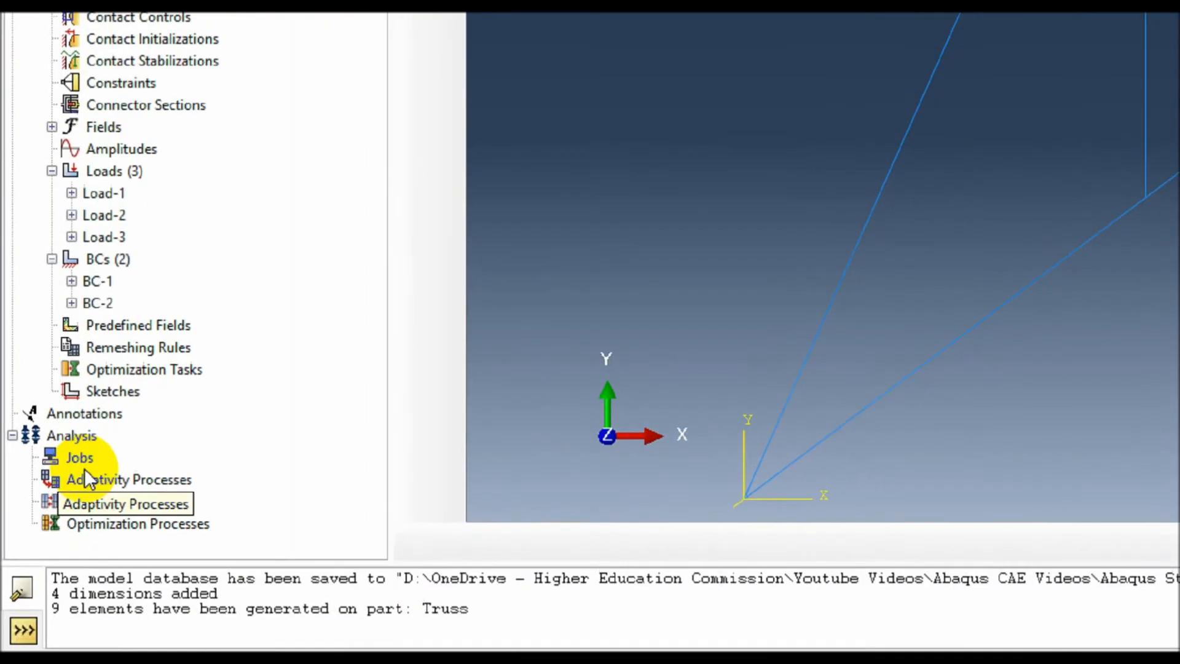
Create a full-analysis job named TrussPlane from the TrussPlane model with the default settings, and expand the Jobs branch.
double_click(42, 550)
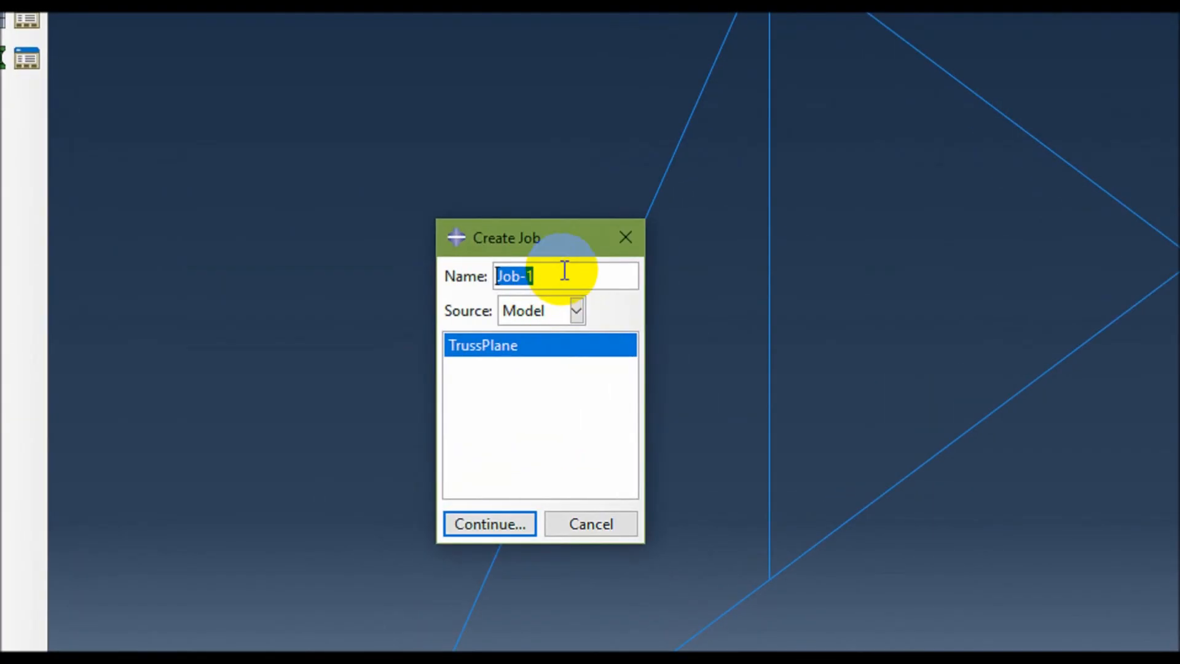
type("TrussPlane")
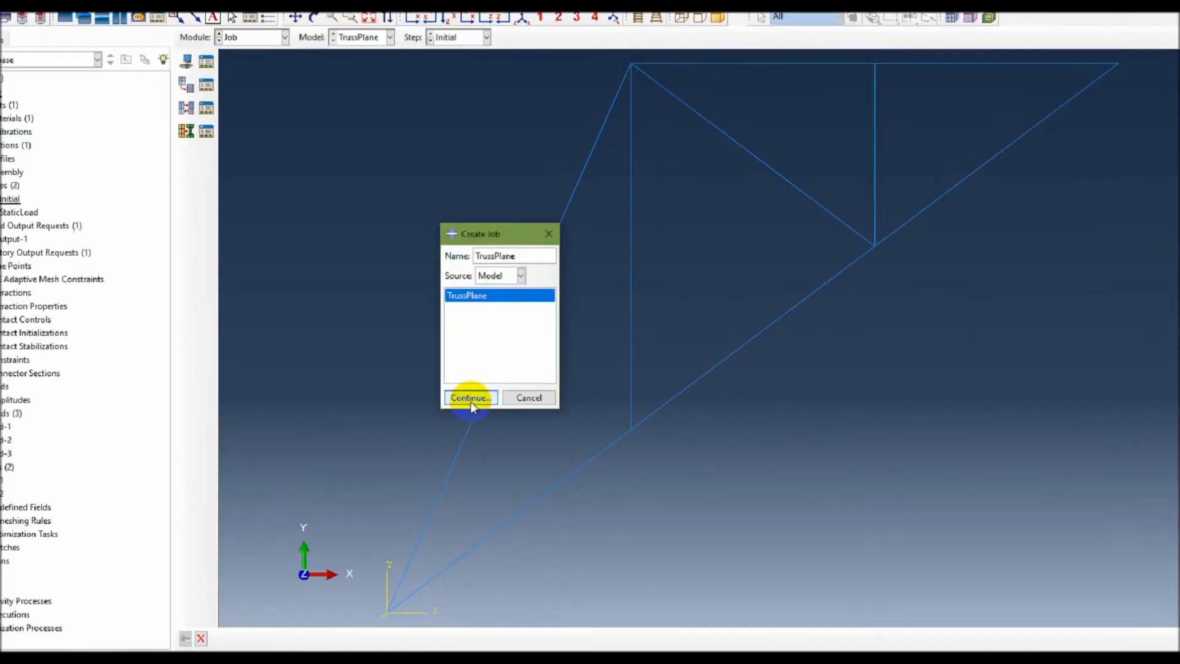
left_click(489, 524)
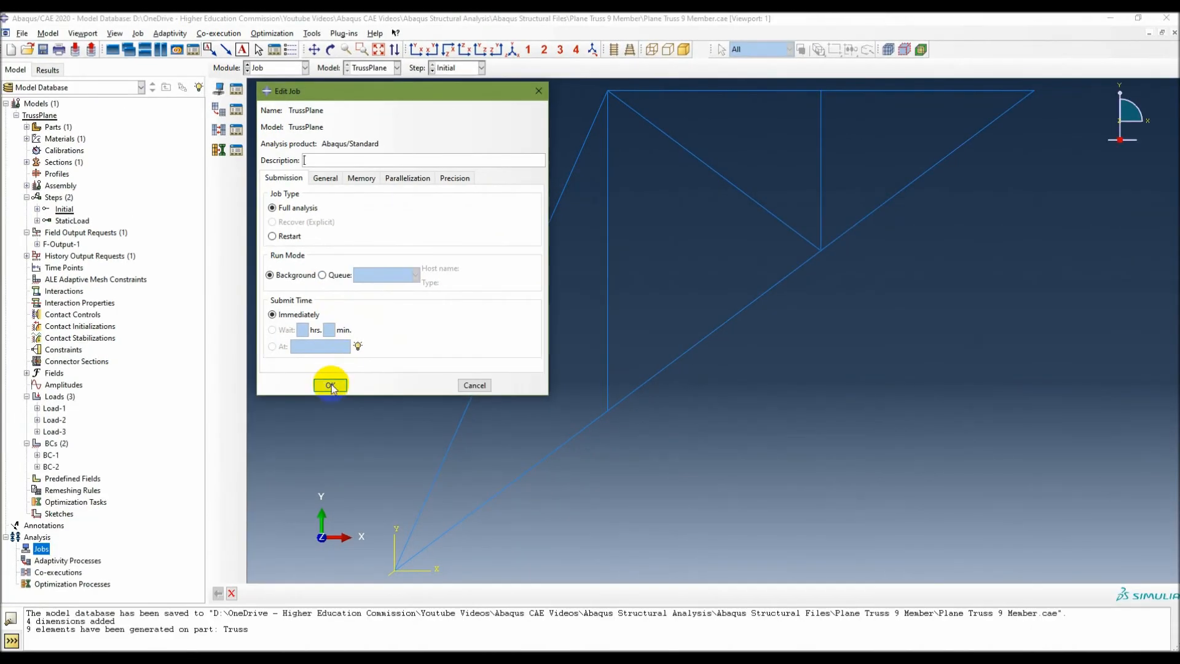
left_click(331, 386)
left_click(16, 548)
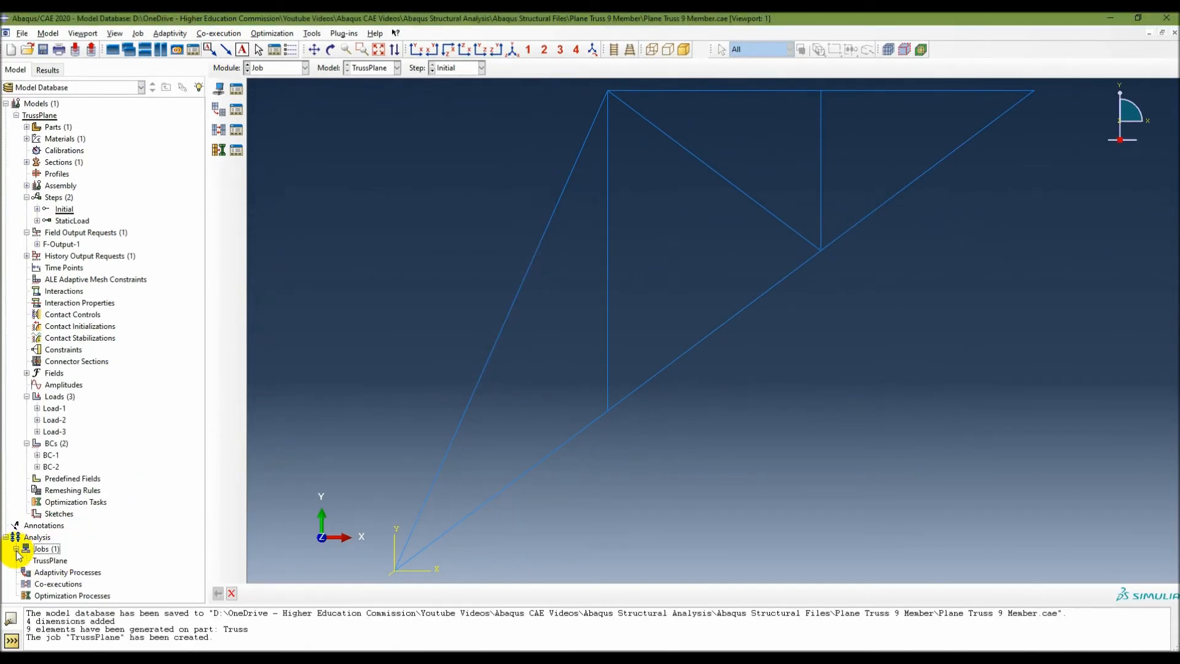
Run a data check on the TrussPlane job and submit it for analysis, accepting the overwrite of its existing files.
left_click(48, 560)
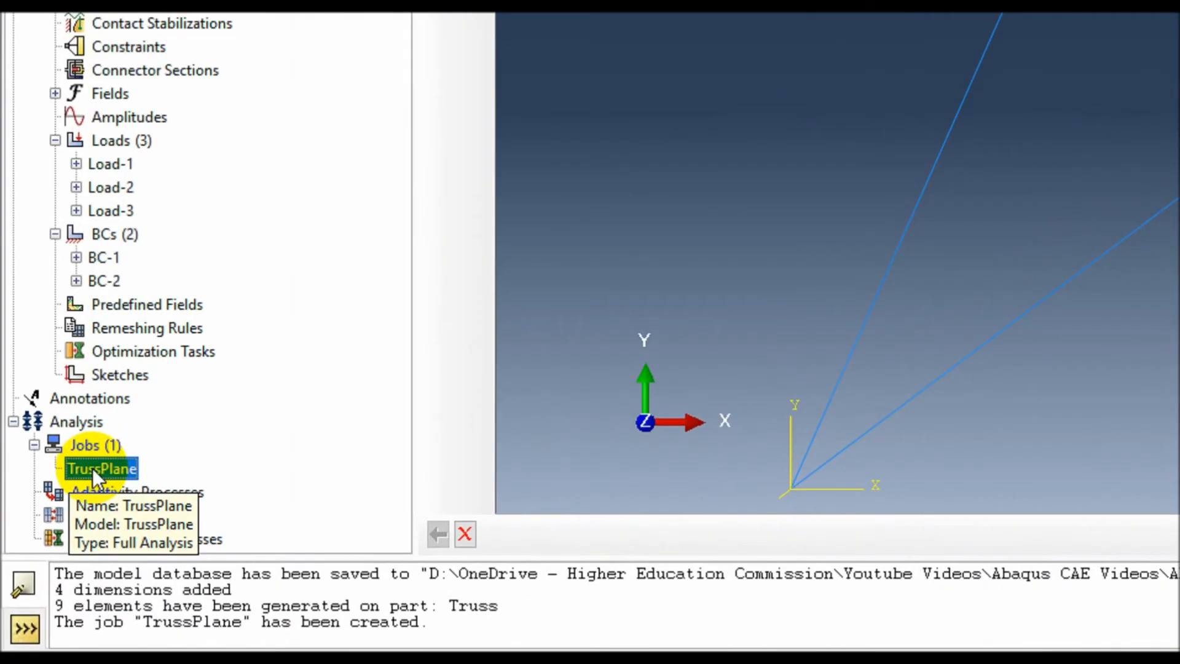
right_click(47, 560)
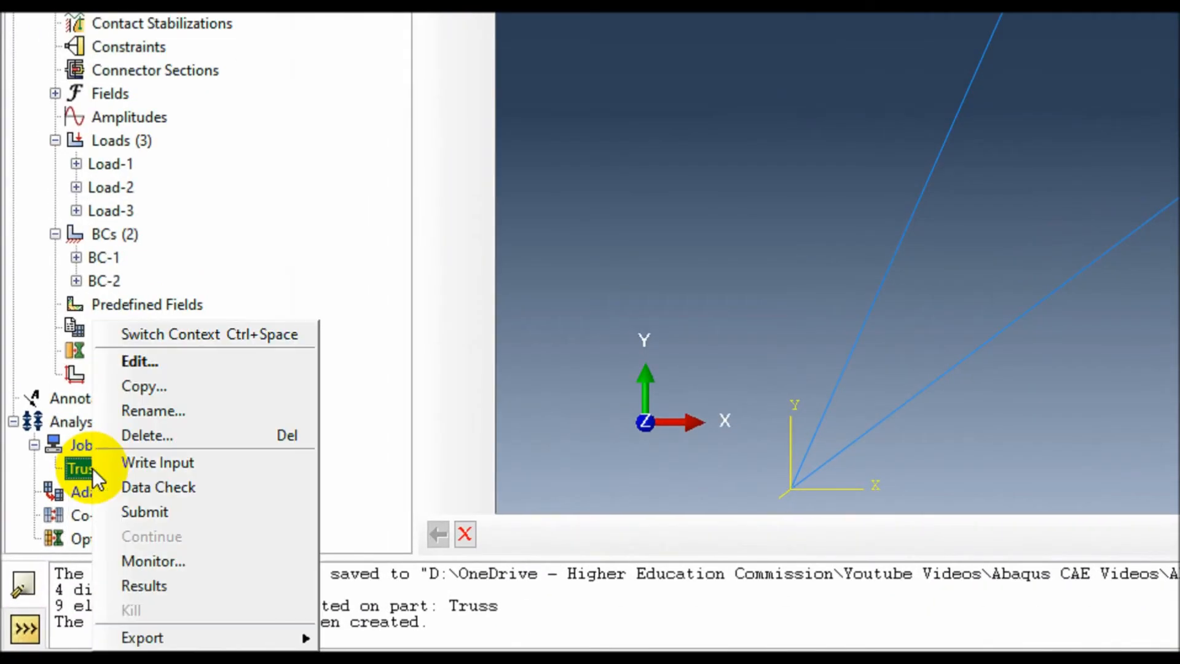
left_click(127, 490)
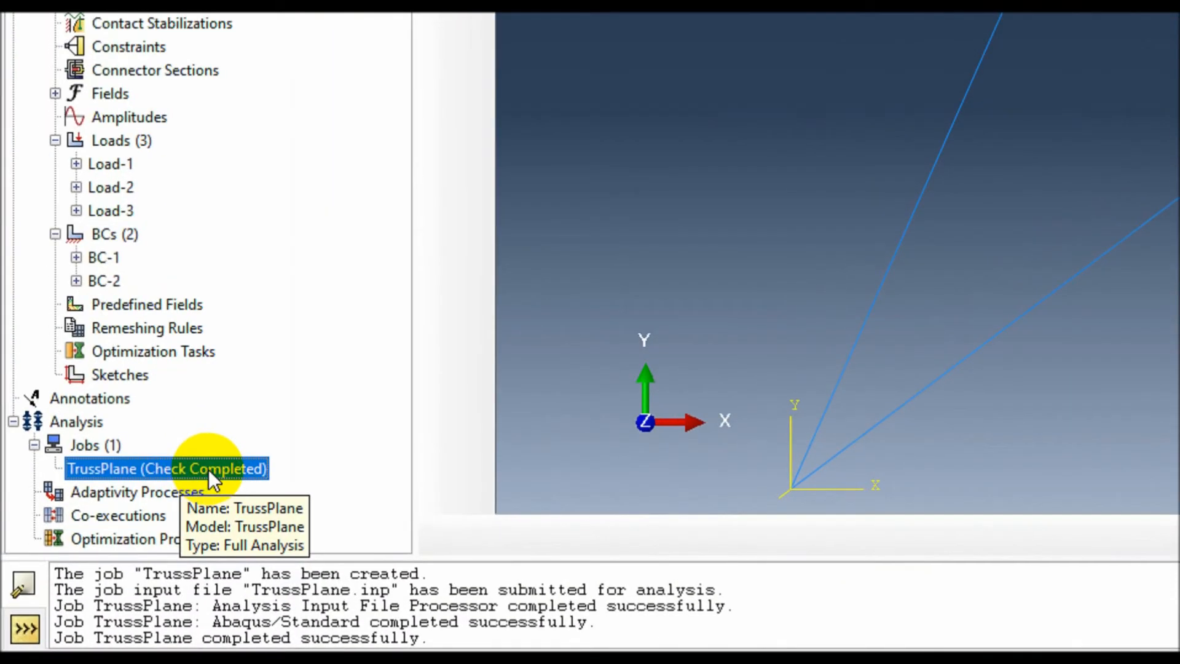
right_click(102, 562)
left_click(249, 511)
left_click(524, 225)
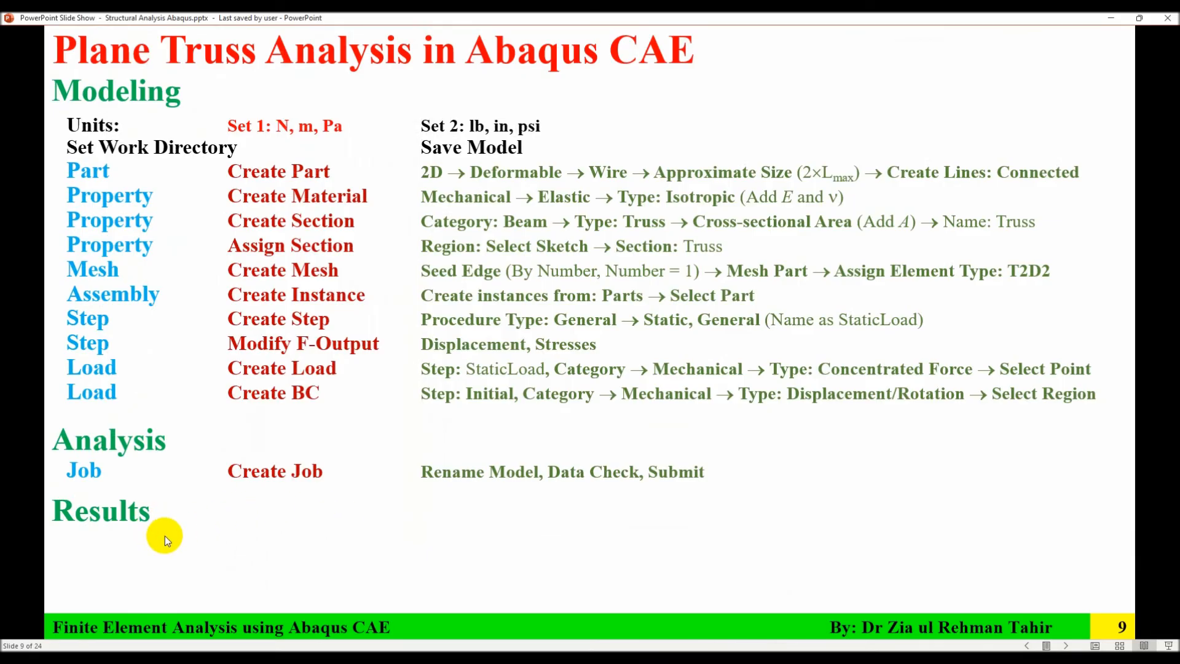
Review the Results instructions on the PowerPoint slide, return to Abaqus/CAE and choose the Visualization module.
left_click(165, 536)
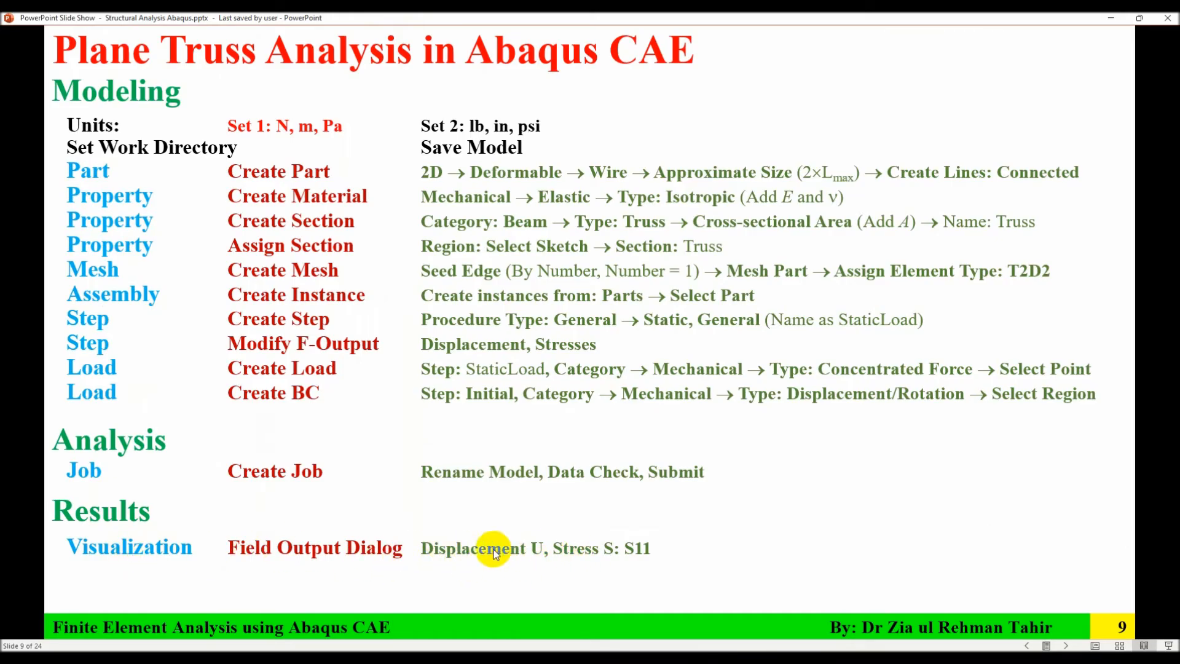
left_click(775, 658)
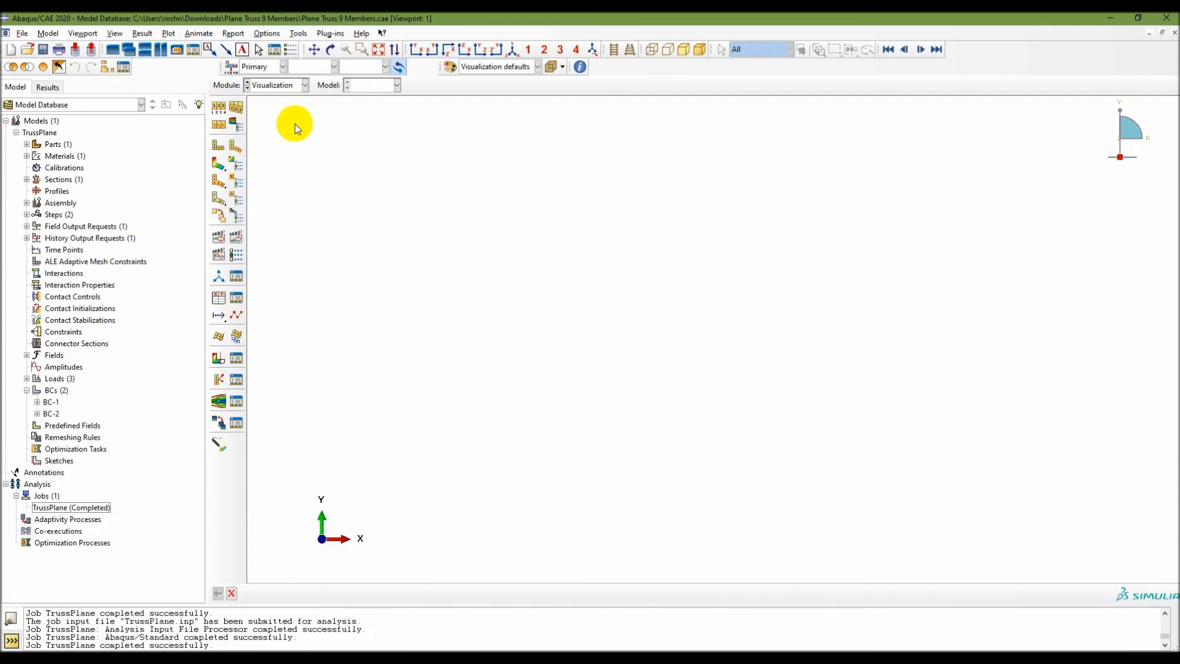
left_click(292, 85)
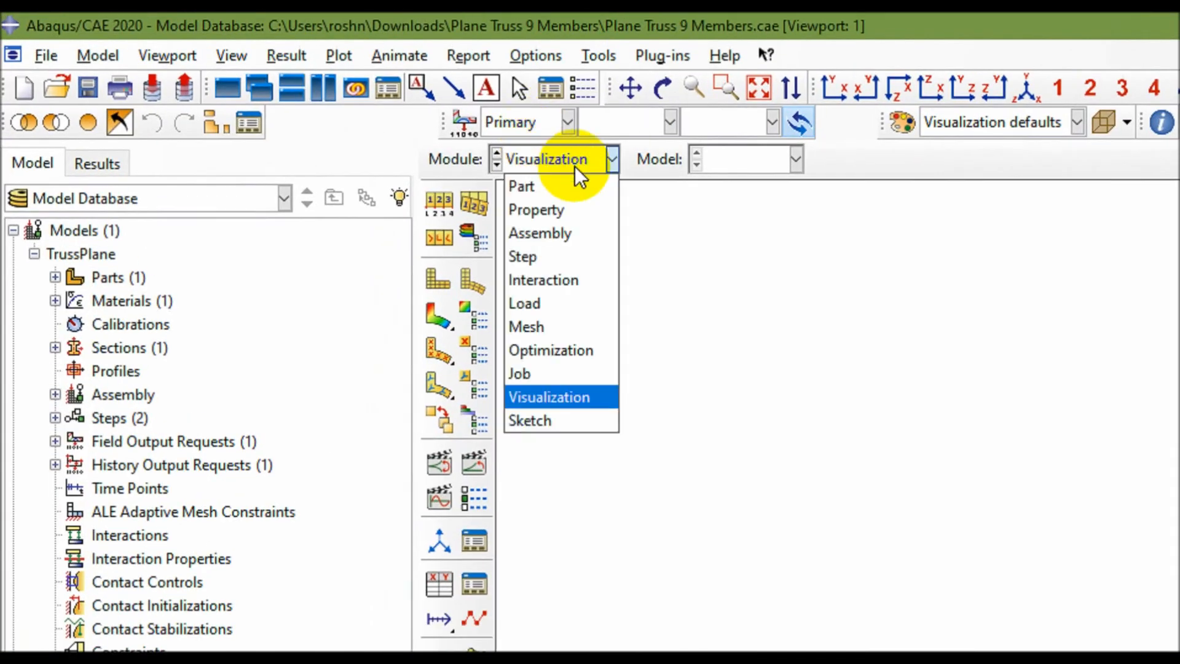
left_click(556, 399)
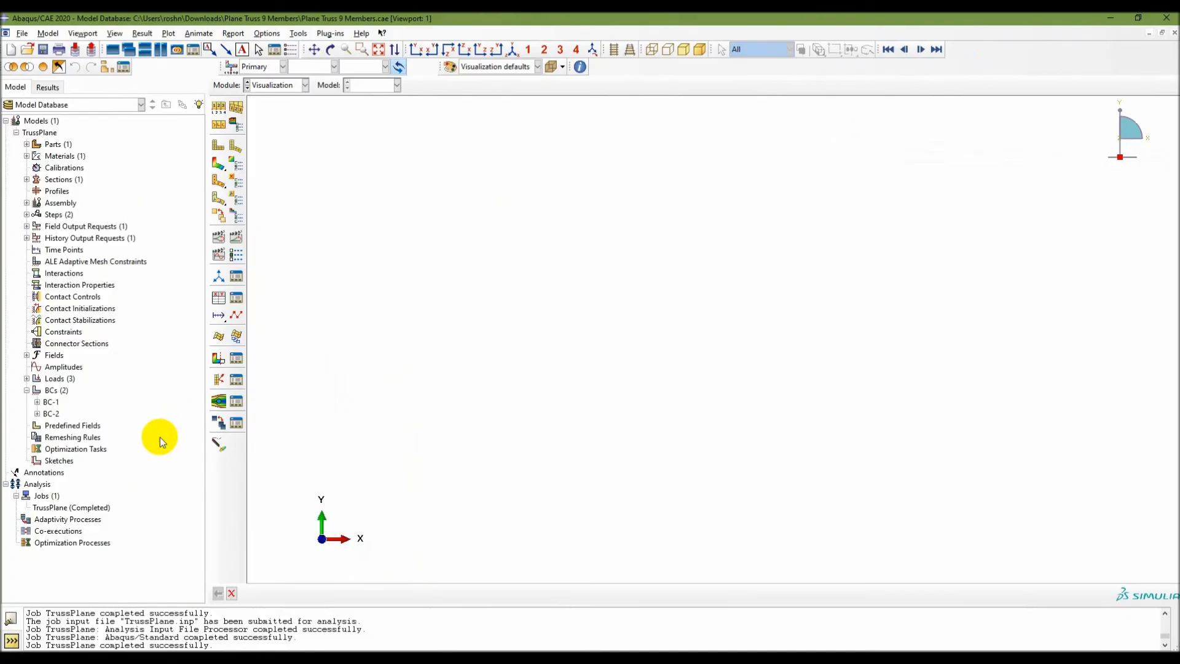
Check the session's results tree, return to the model tree and open the results of the completed TrussPlane job.
left_click(46, 87)
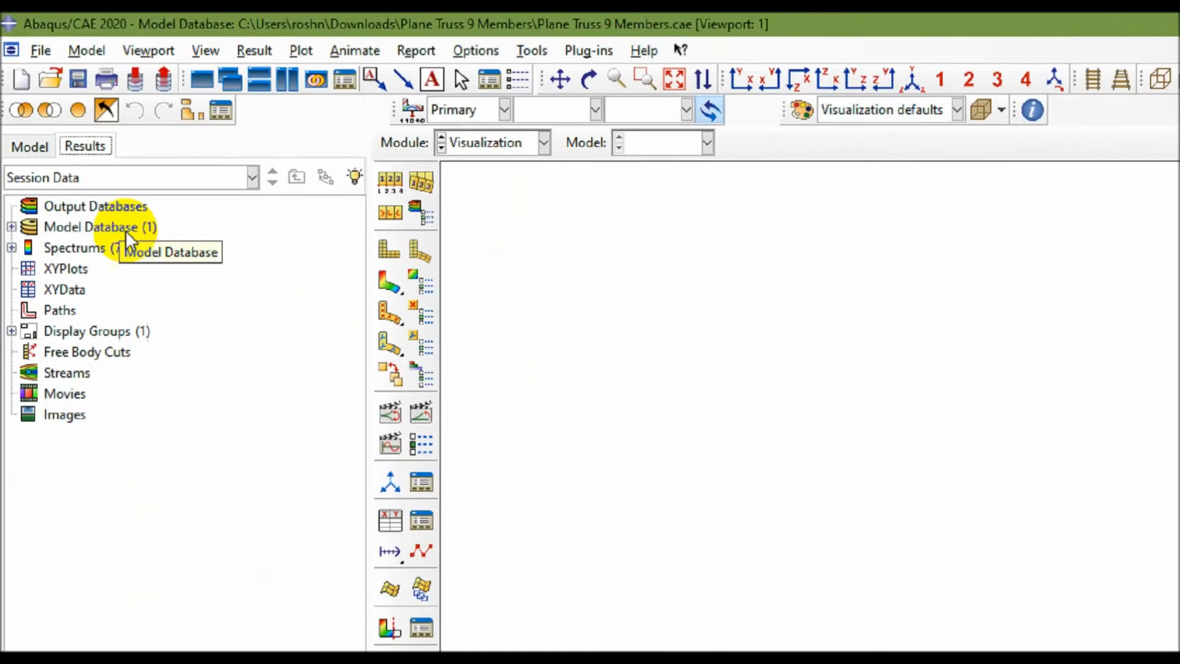
left_click(30, 146)
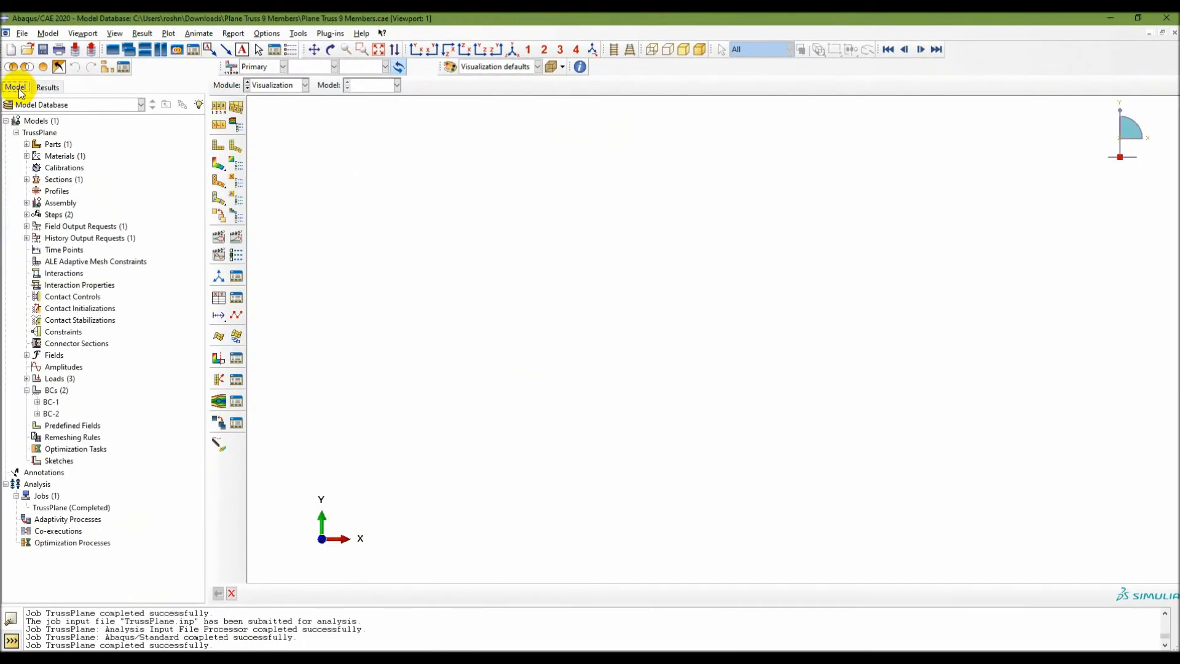
left_click(61, 507)
right_click(63, 507)
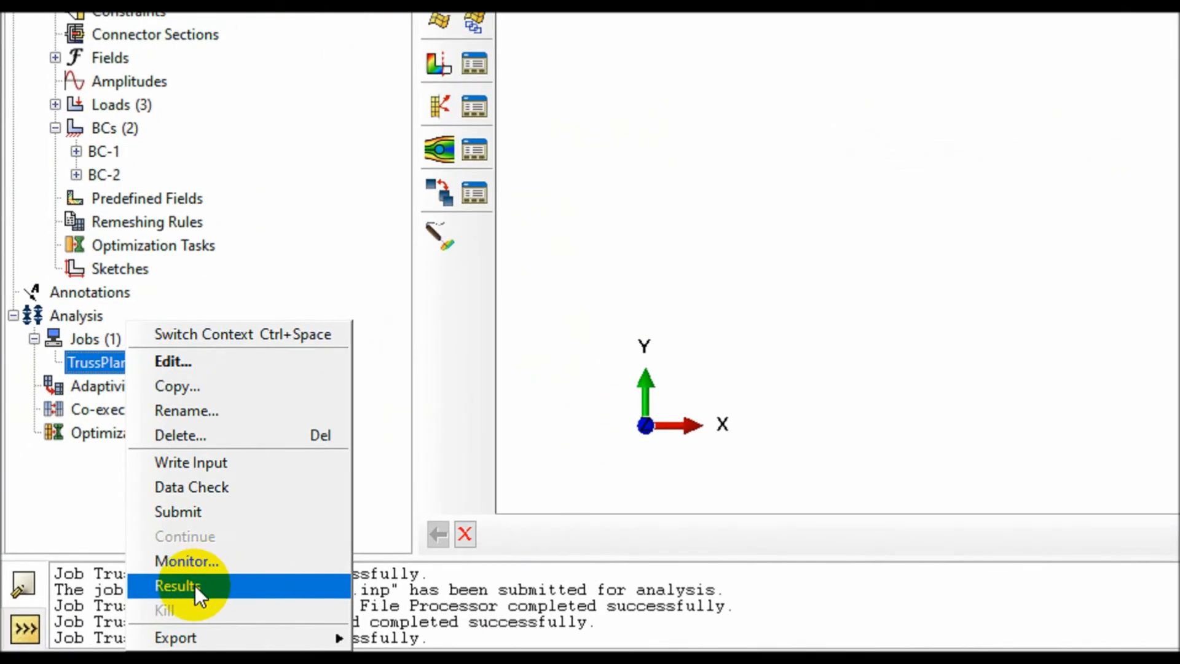
left_click(194, 585)
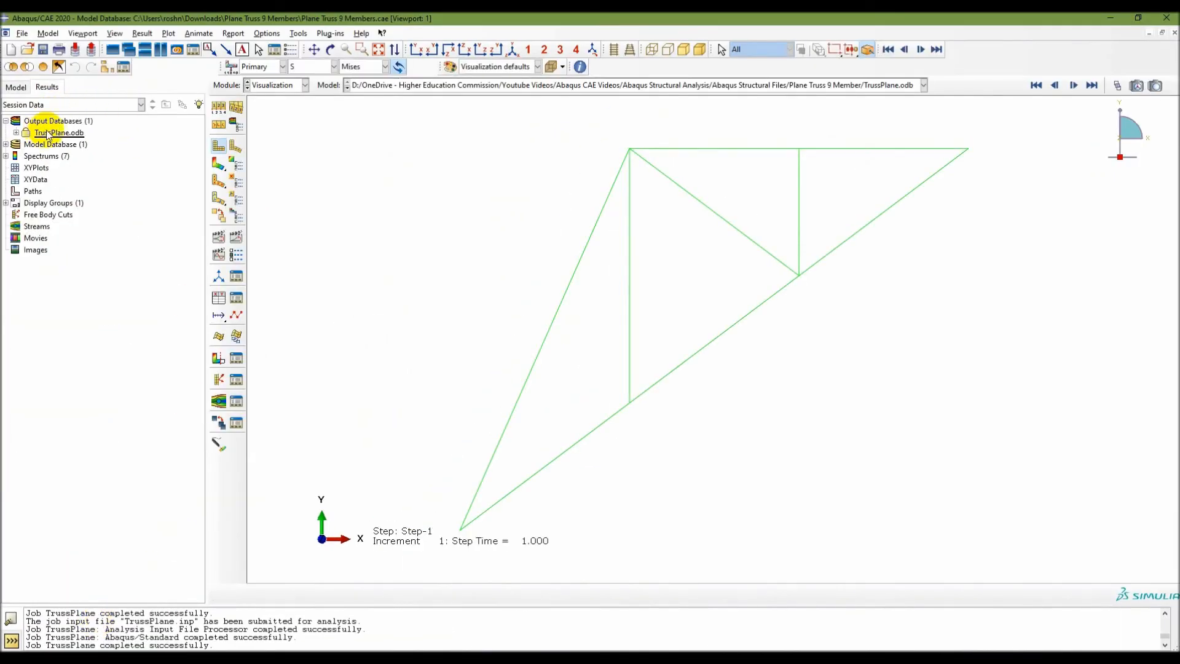
Open the output database TrussPlane.odb as read-only from the Plane Truss 9 Member folder and select it among the output databases.
left_click(22, 34)
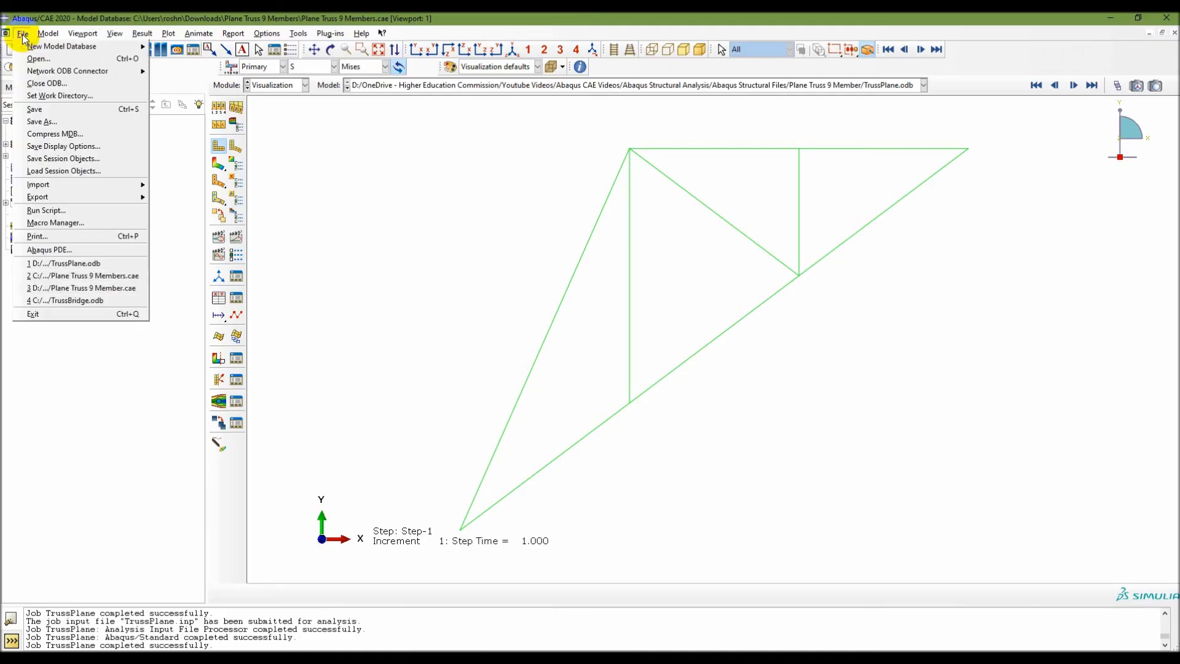
left_click(40, 59)
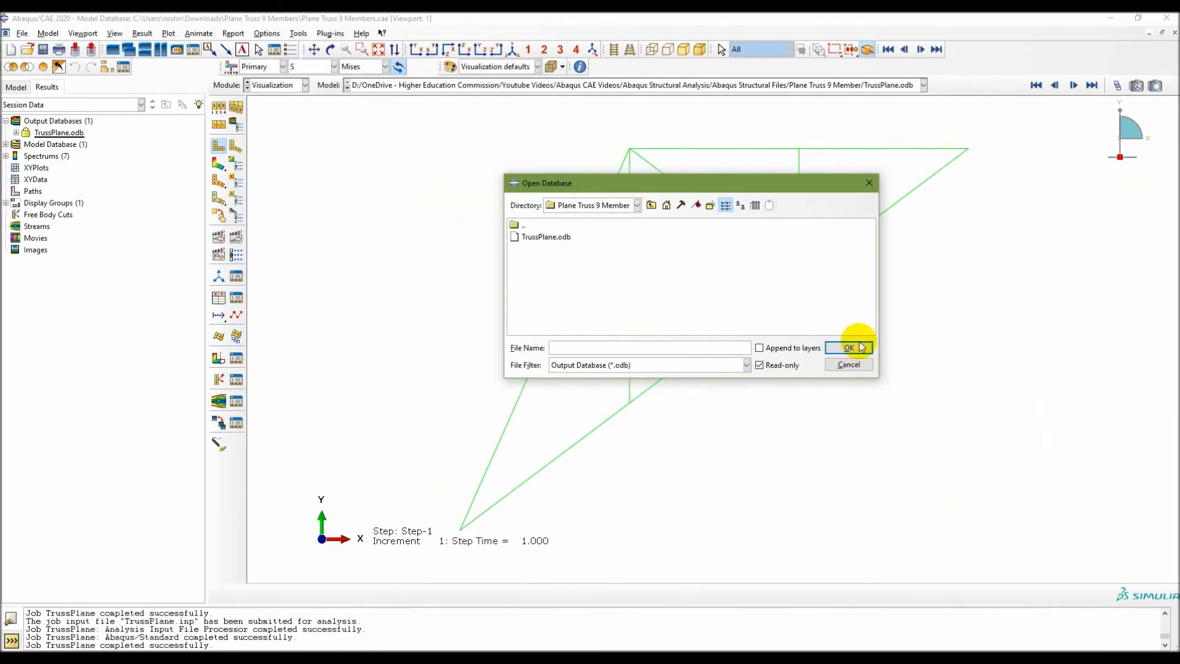
left_click(546, 237)
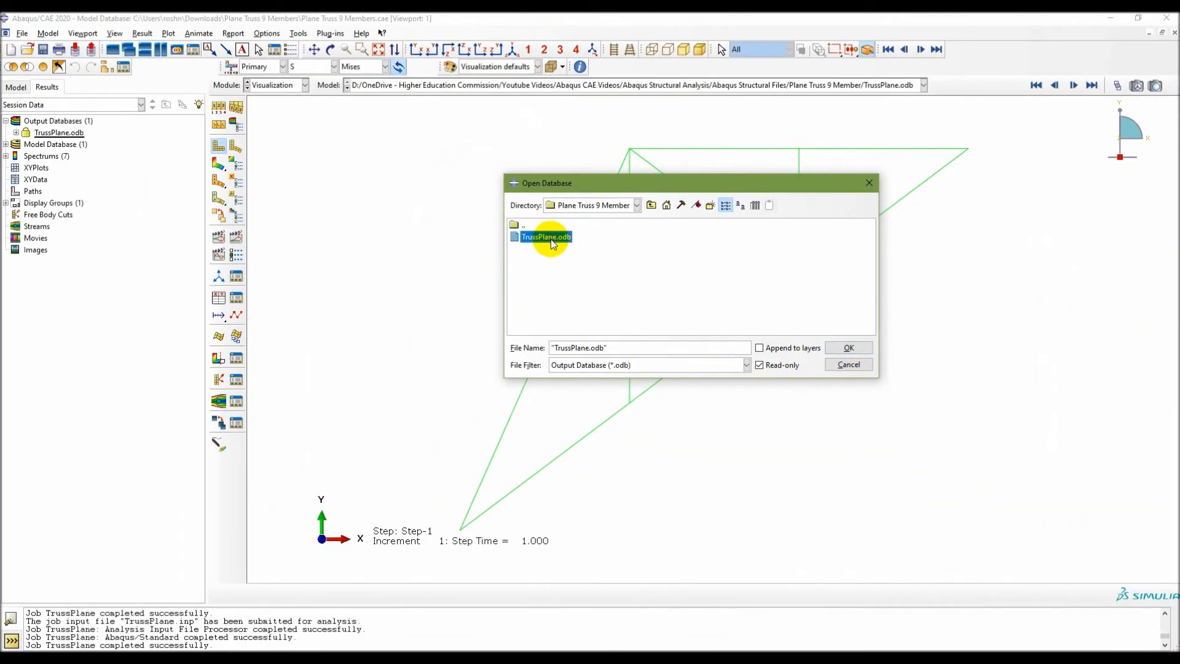
left_click(854, 348)
left_click(65, 134)
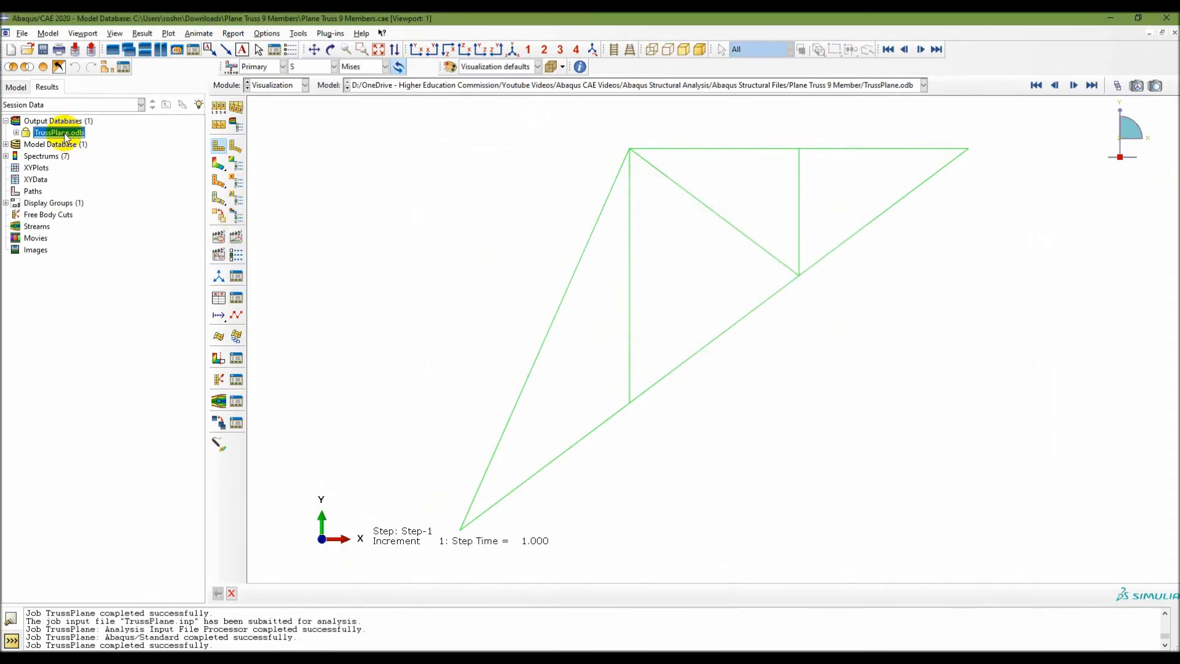
Plot the truss's deformed shape and show contours on it, trying the contours on both shapes before returning to the deformed shape only.
left_click(237, 151)
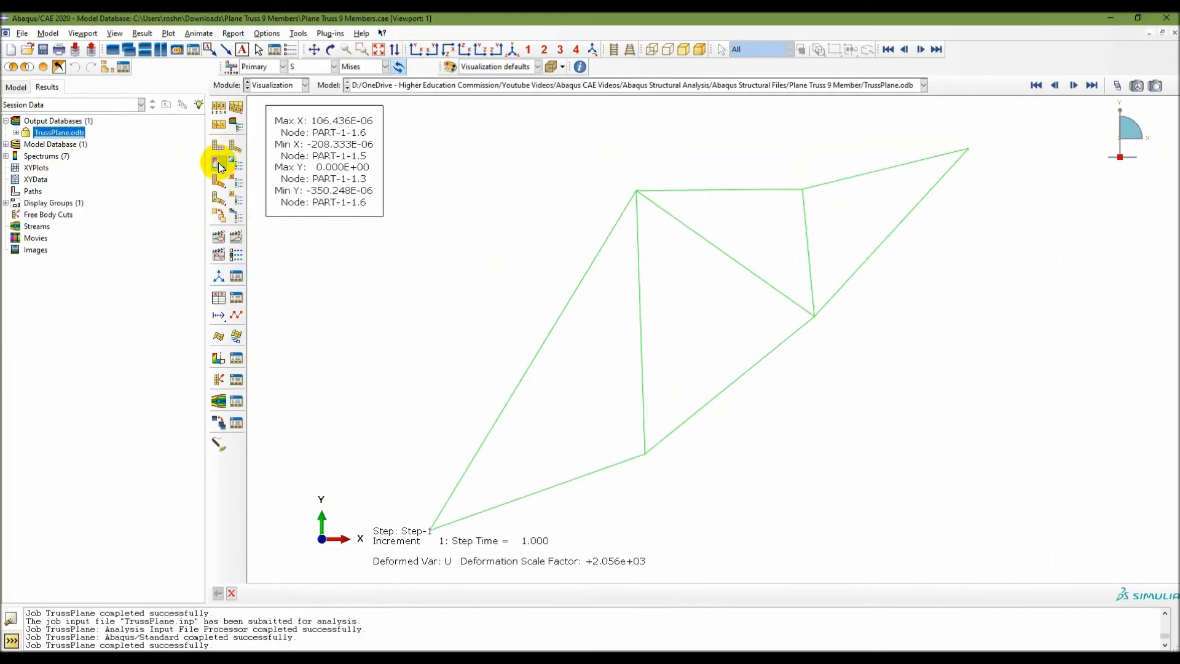
left_click(219, 164)
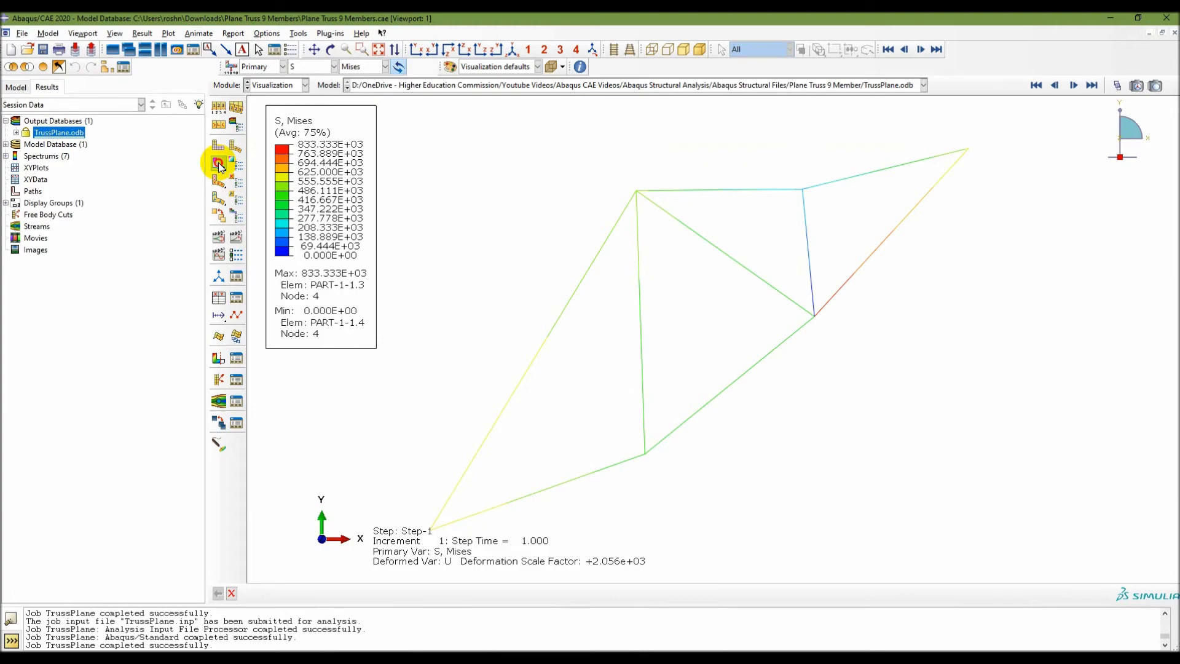
left_click_drag(219, 166, 270, 166)
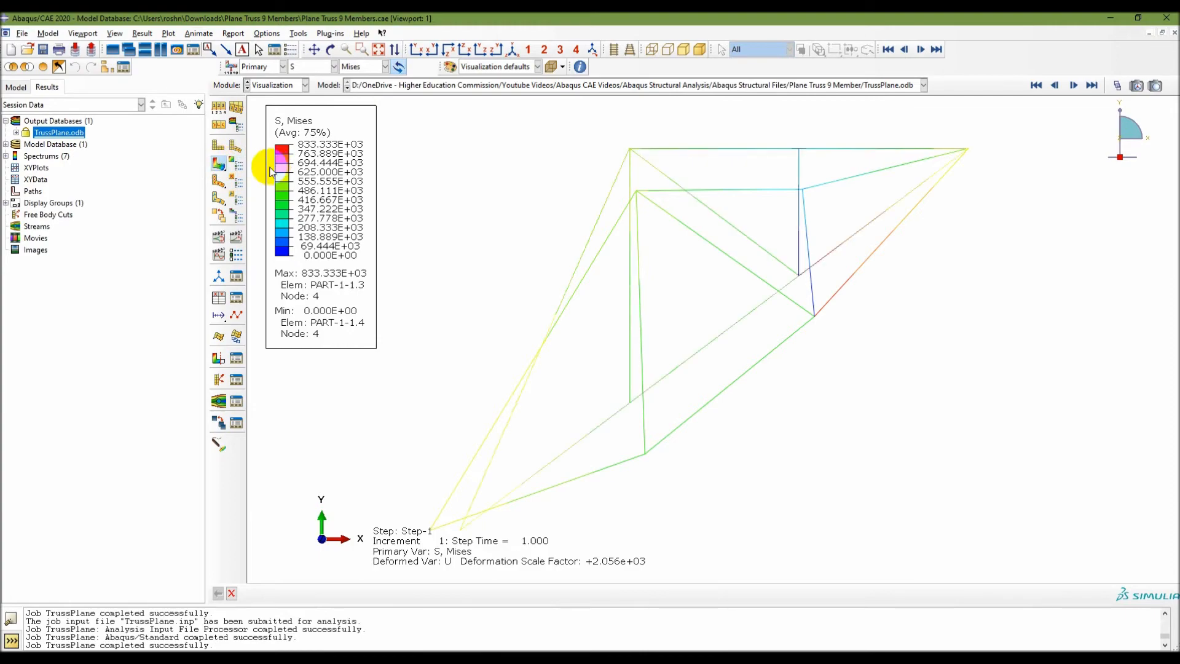
left_click_drag(224, 162, 234, 166)
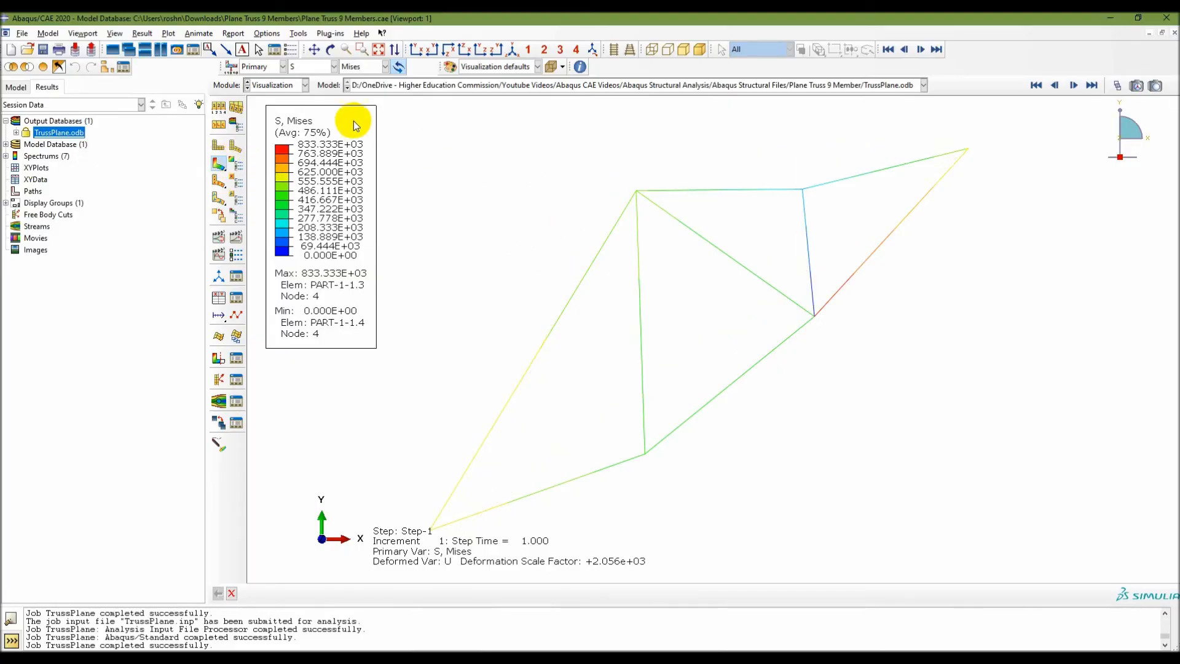
Show the displacement U contours on the deformed truss as Magnitude, U1 and U2 in turn.
left_click(311, 66)
left_click(299, 87)
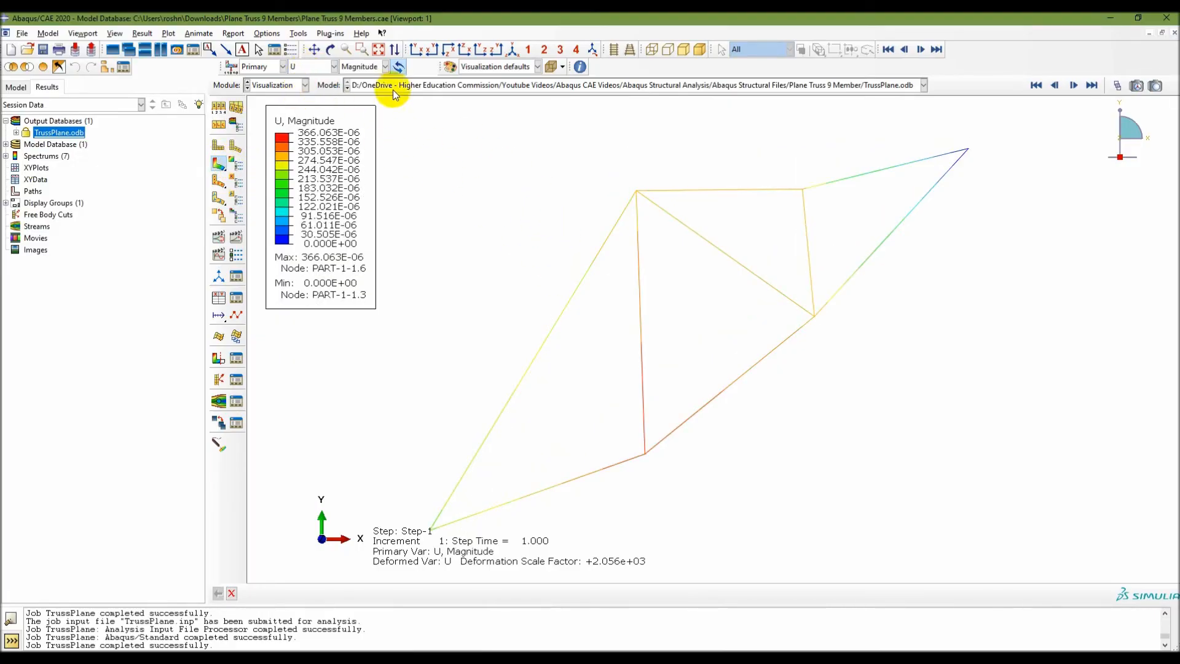
left_click(373, 68)
left_click(361, 87)
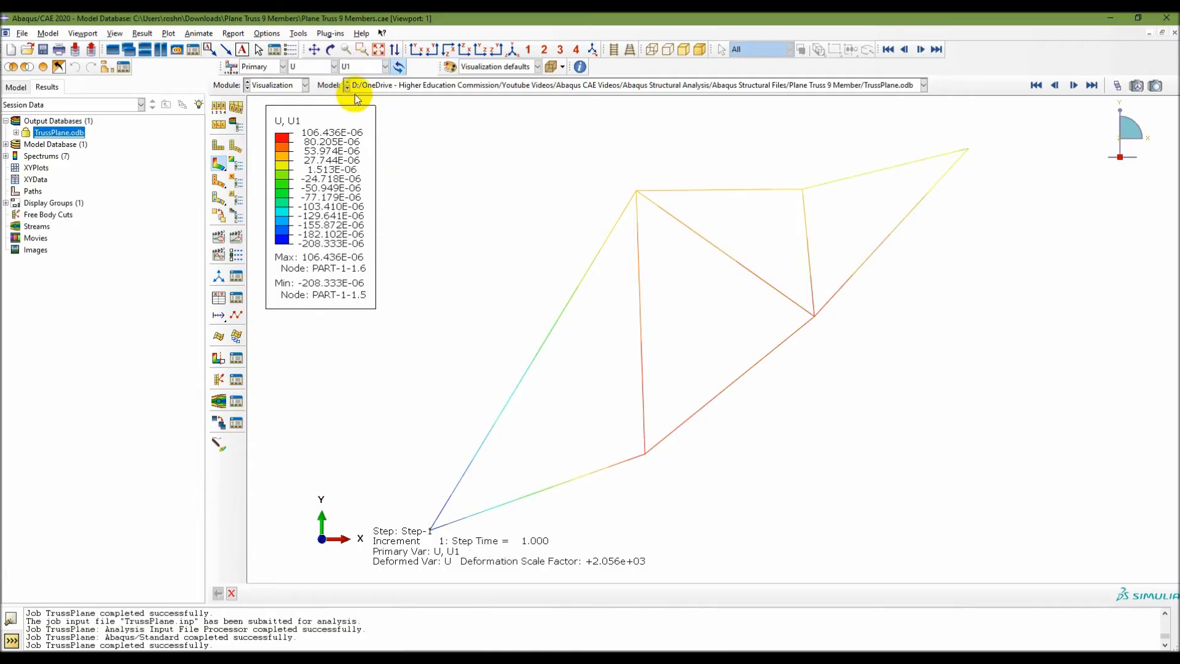
left_click(366, 67)
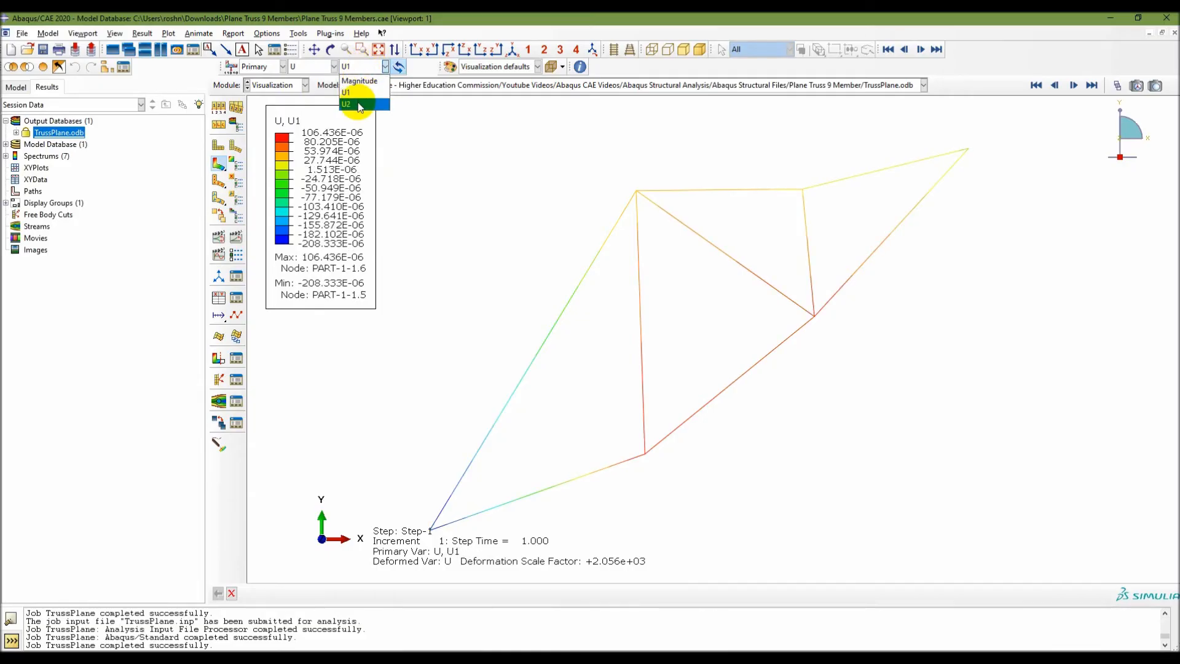
left_click(367, 99)
Change the contour output to stress S and display its S11 component.
left_click(311, 67)
left_click(299, 75)
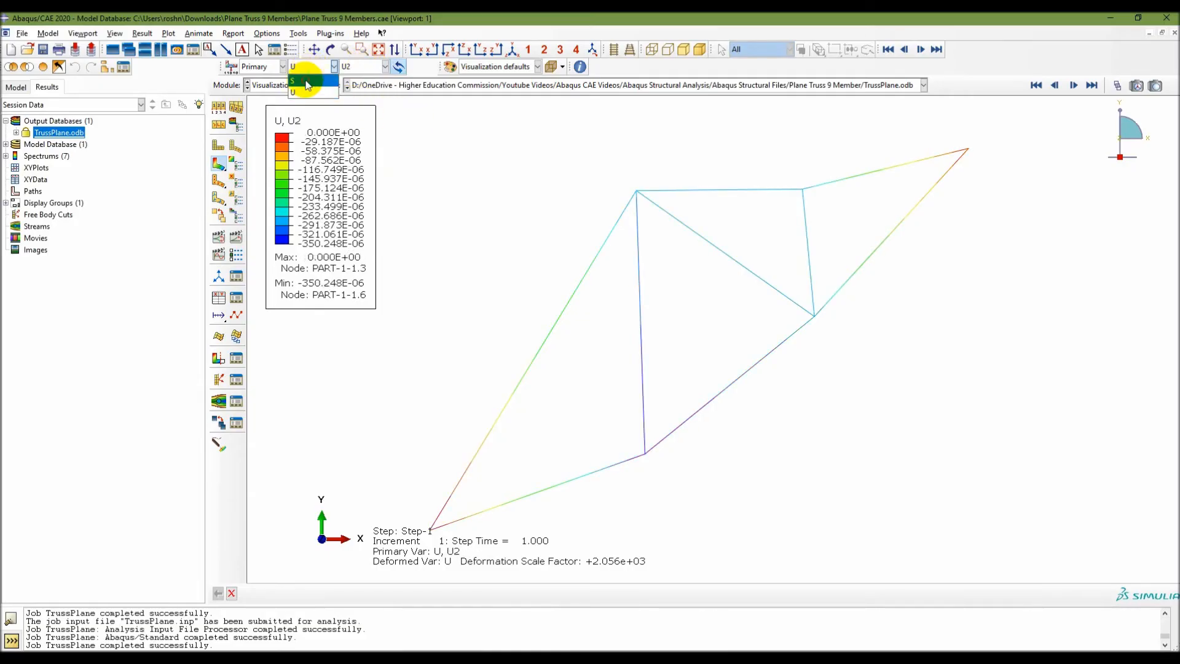
left_click(372, 67)
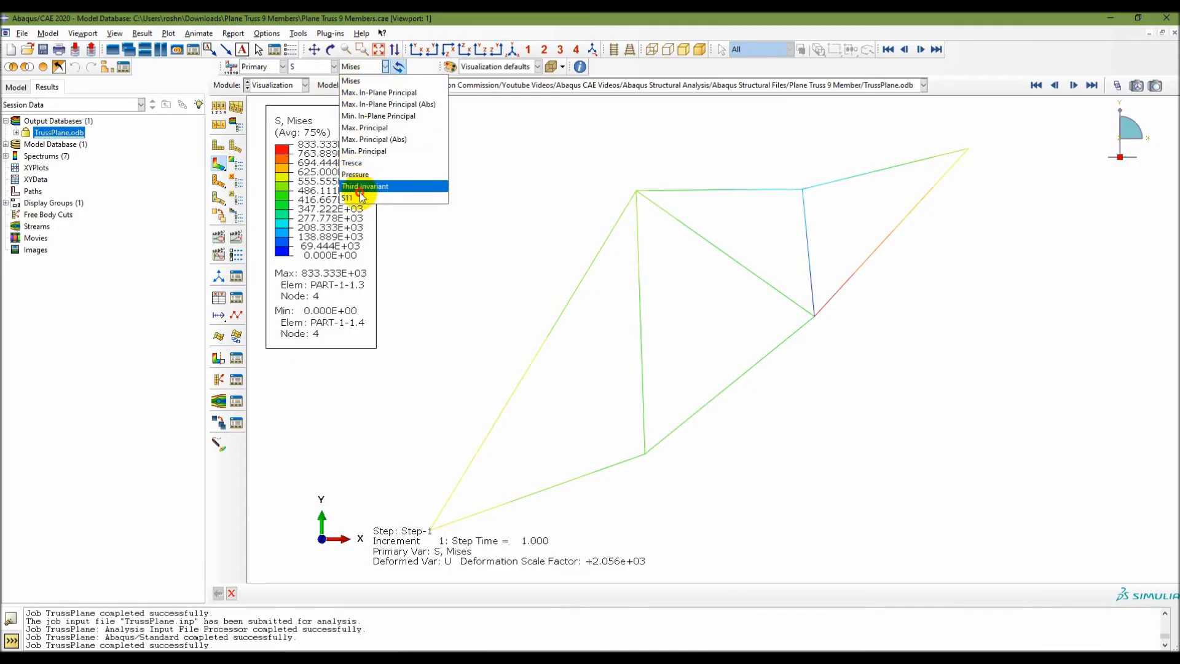
left_click(363, 185)
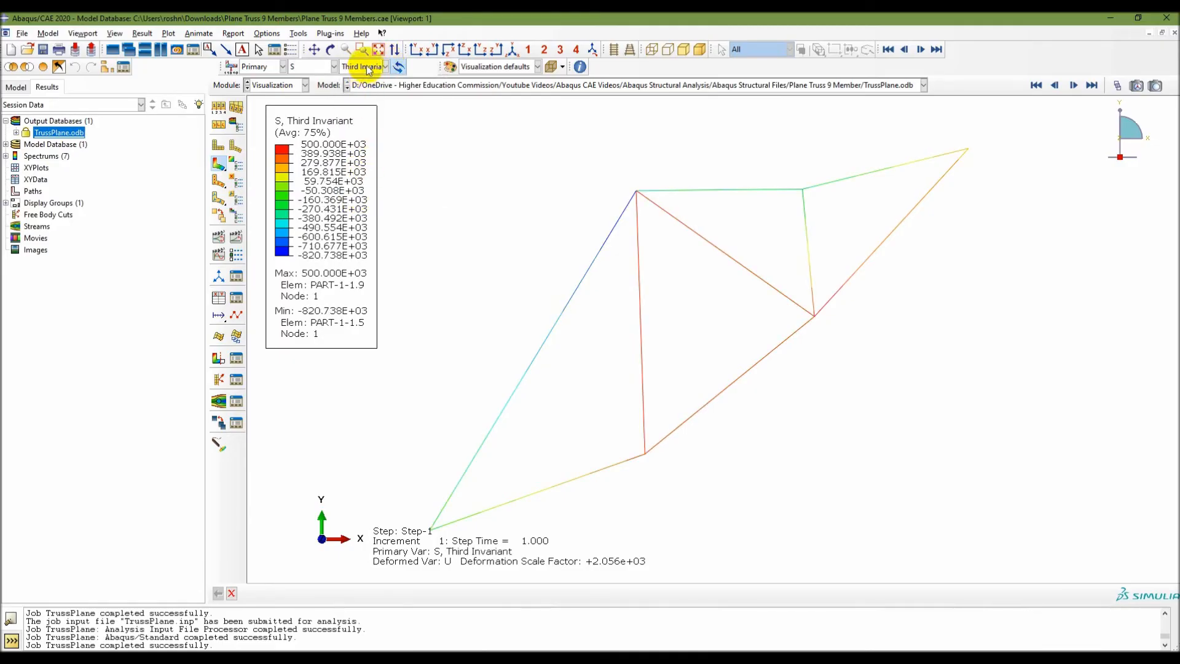
left_click(369, 66)
left_click(359, 198)
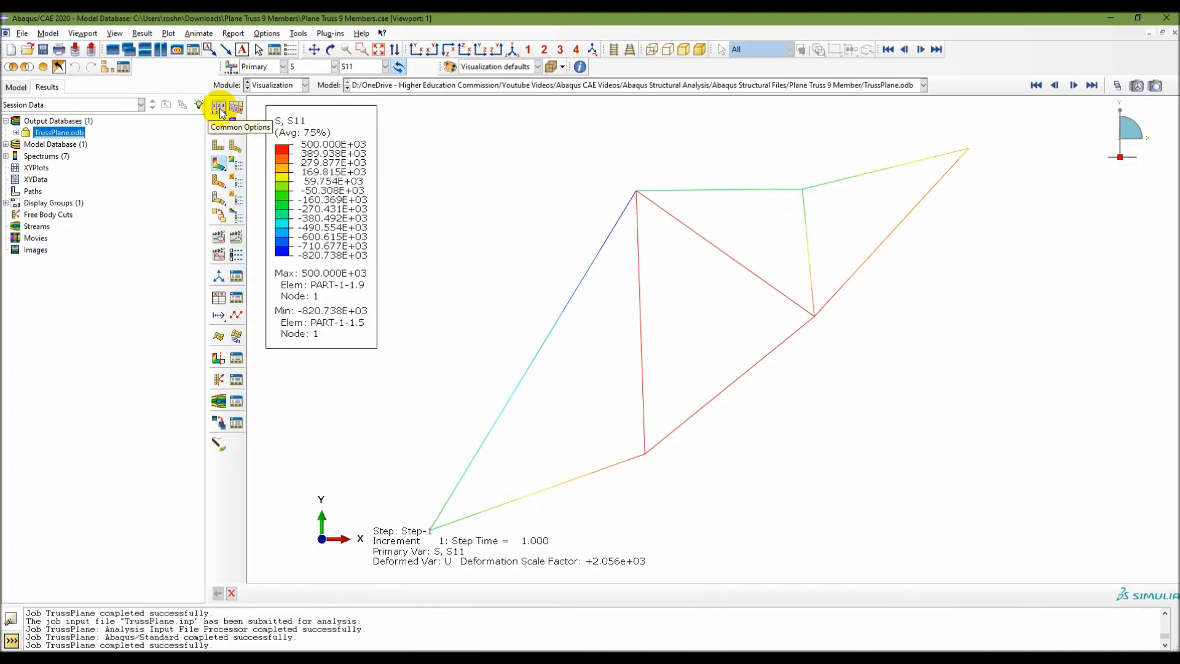
Enable element labels and node labels in the common plot options and apply them to the truss plot.
left_click(219, 109)
left_click(981, 157)
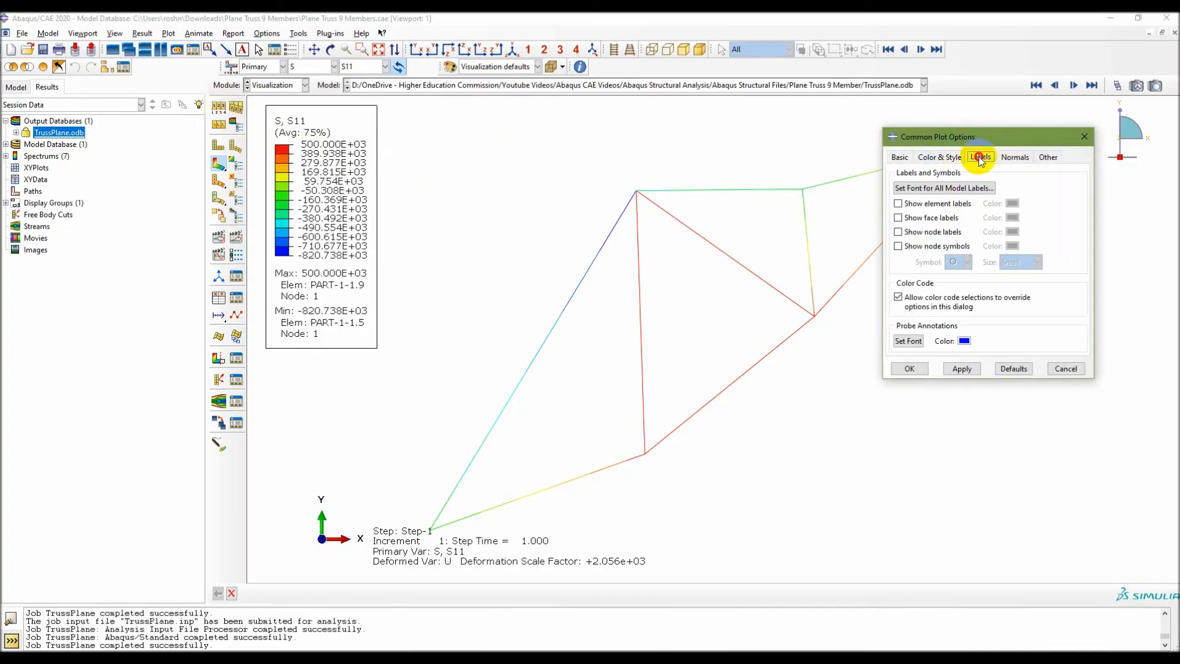
left_click(899, 204)
left_click(899, 232)
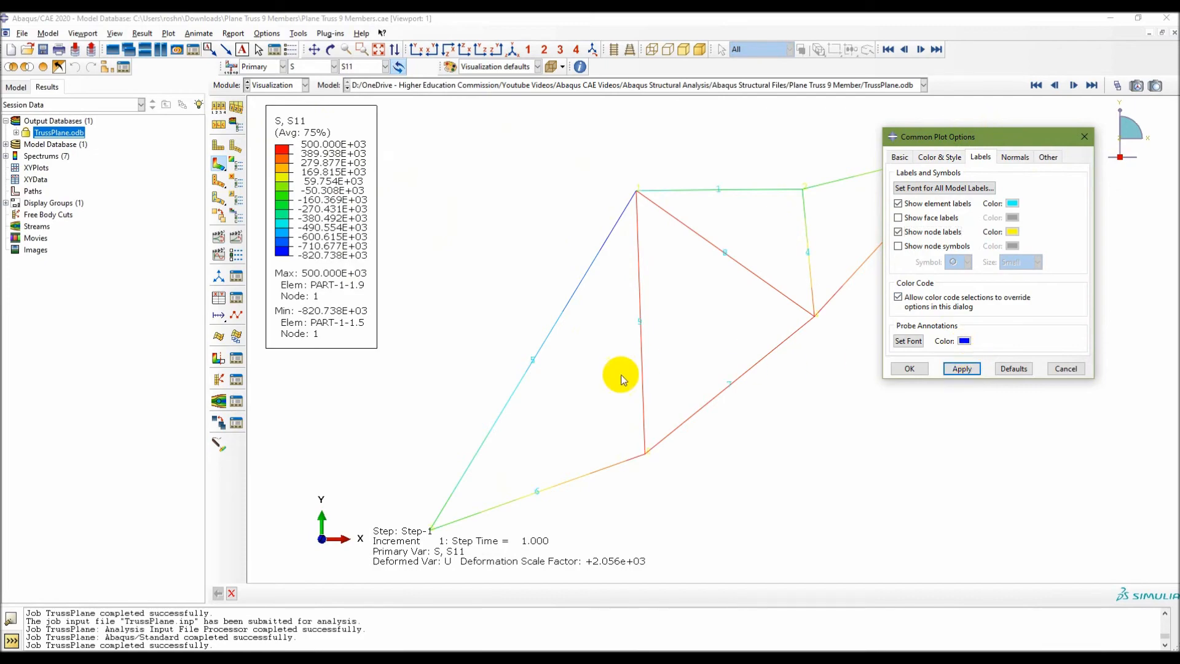
Set the element label colour to black in the common plot options.
left_click(1012, 203)
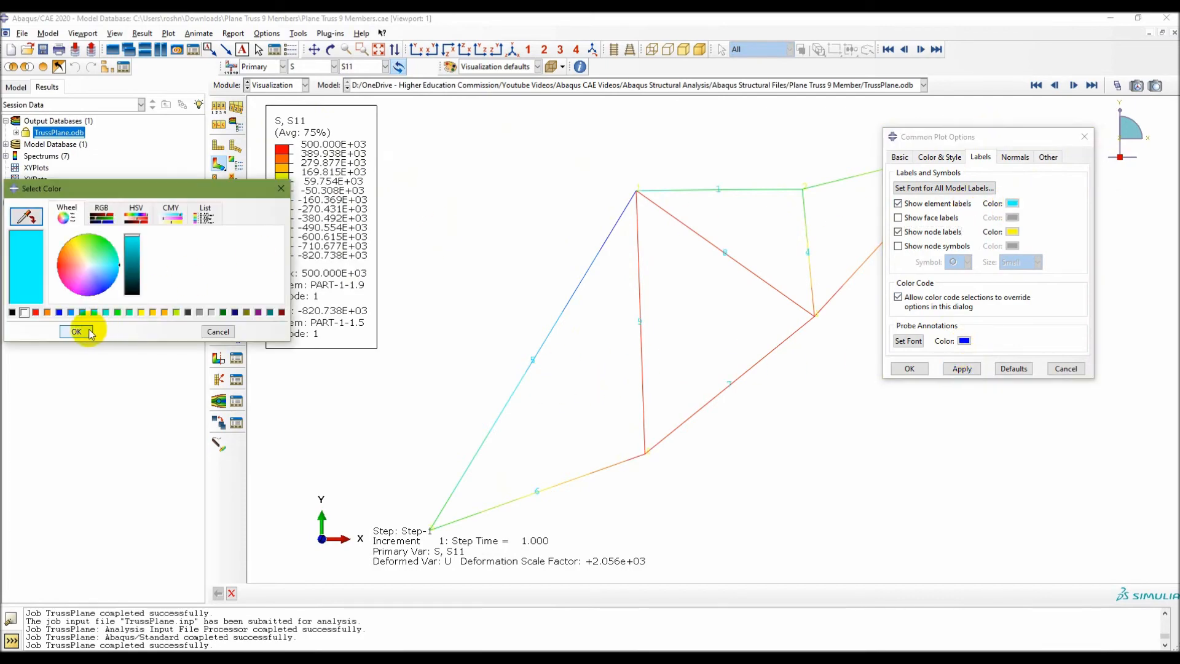
left_click(12, 312)
left_click(65, 335)
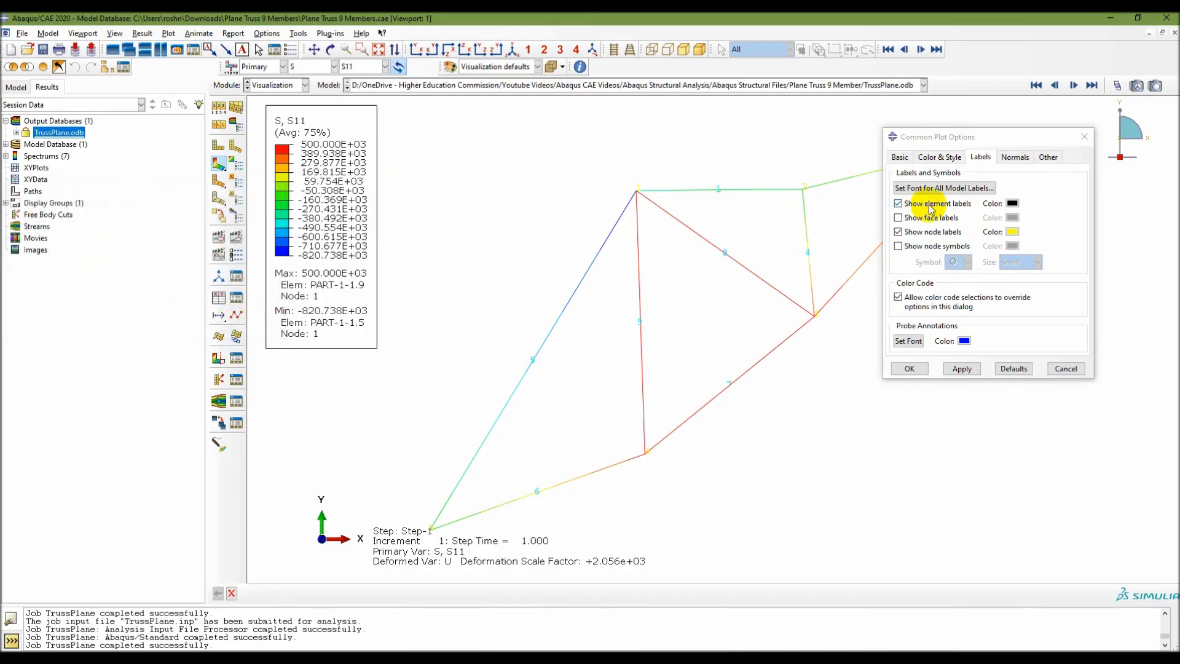
Set the node label colour to red in the common plot options, apply it to the truss plot and close the options.
left_click(1012, 232)
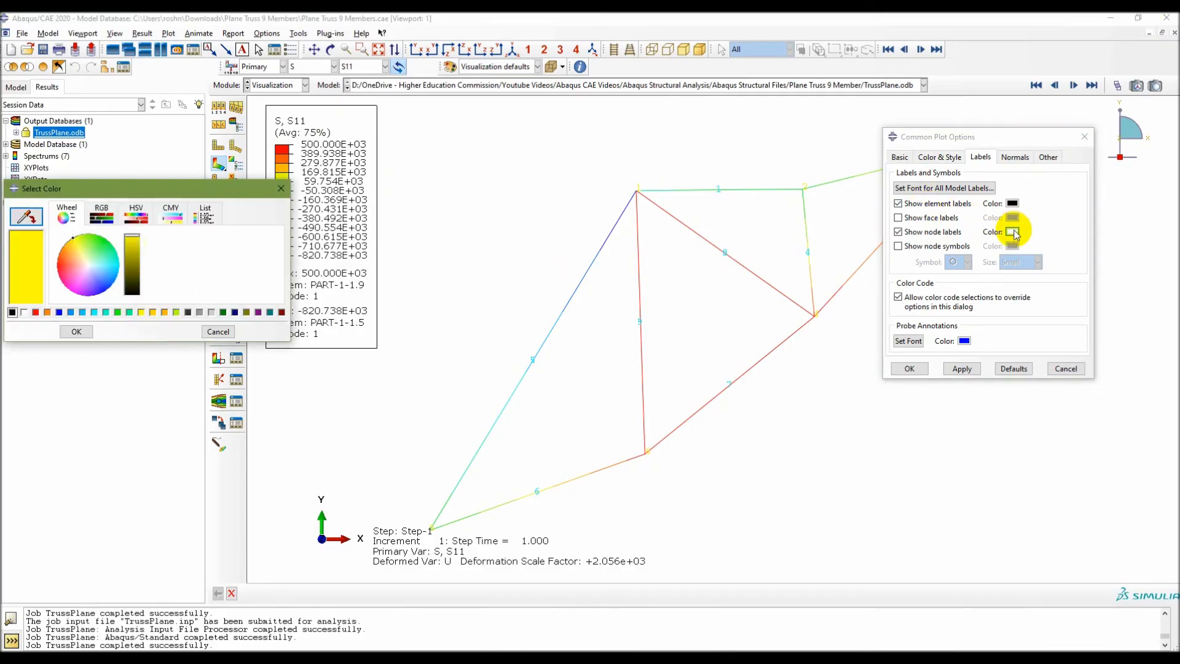
left_click(35, 312)
left_click(76, 332)
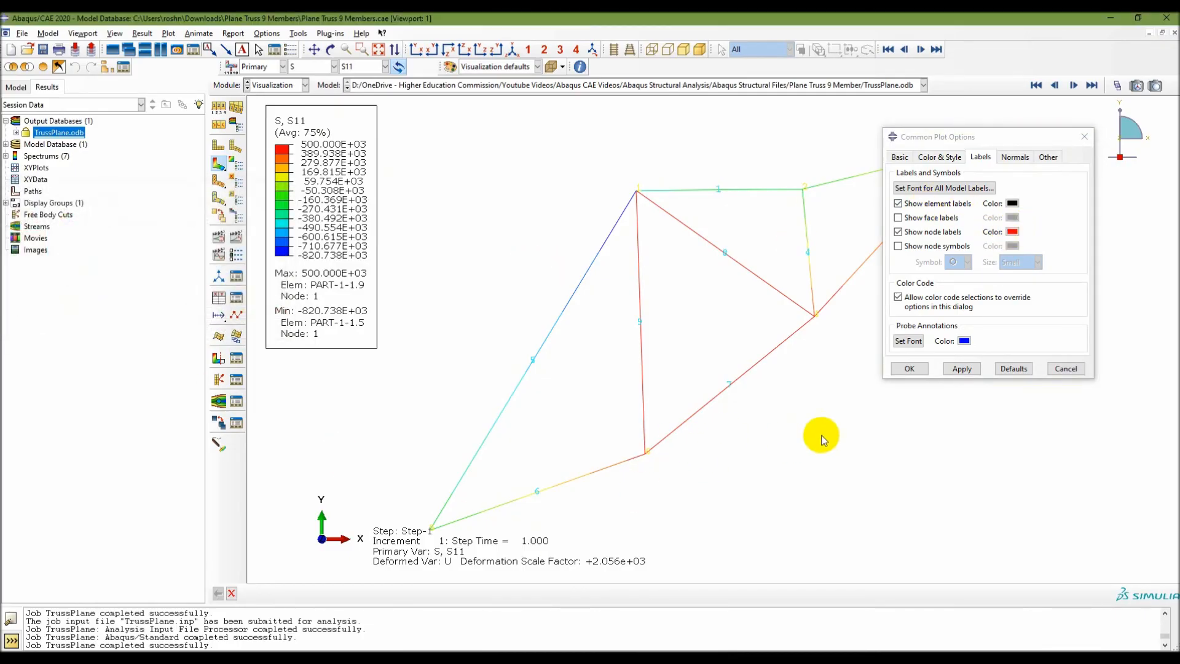
left_click(960, 370)
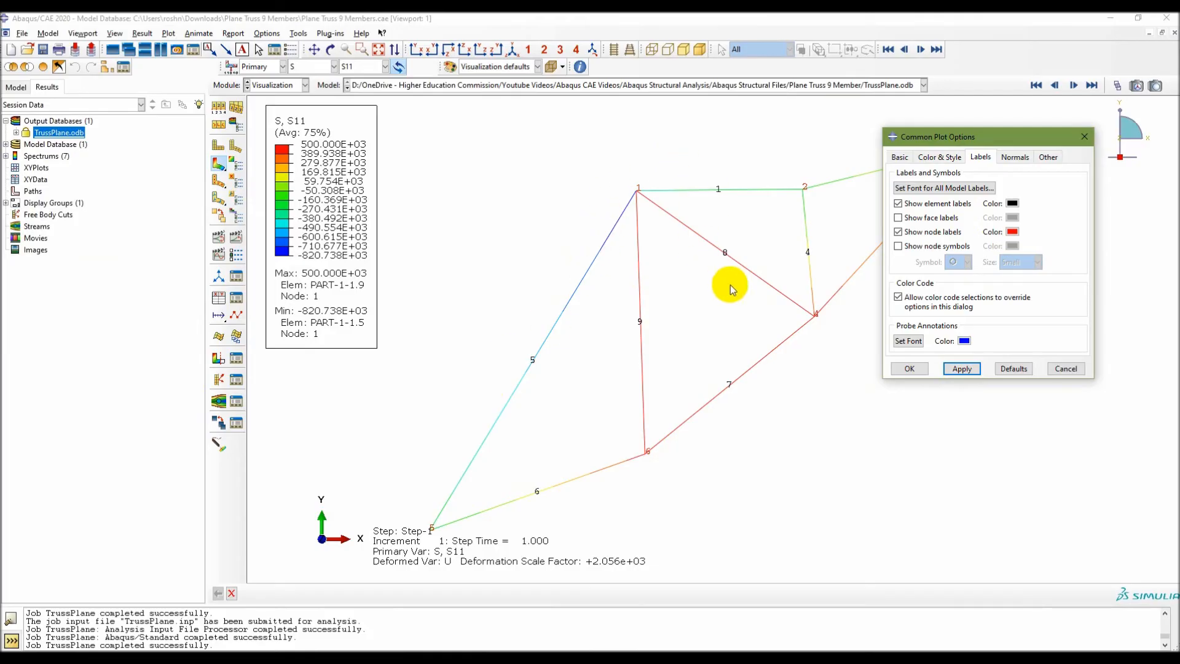
left_click_drag(997, 147, 342, 219)
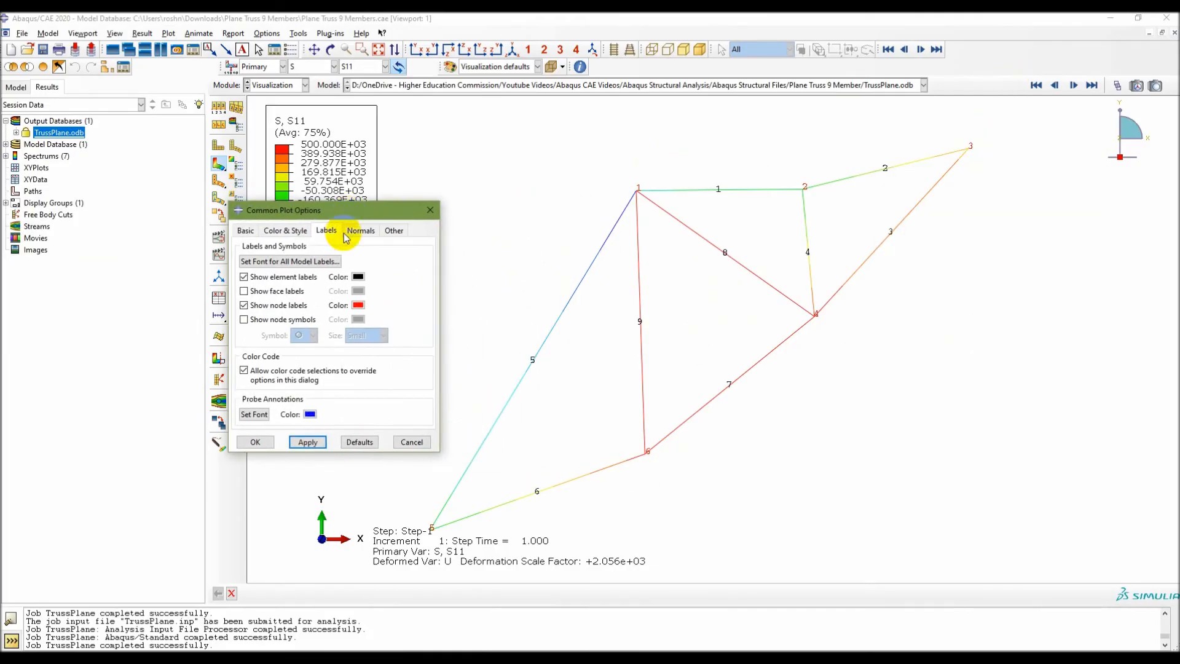
left_click(255, 442)
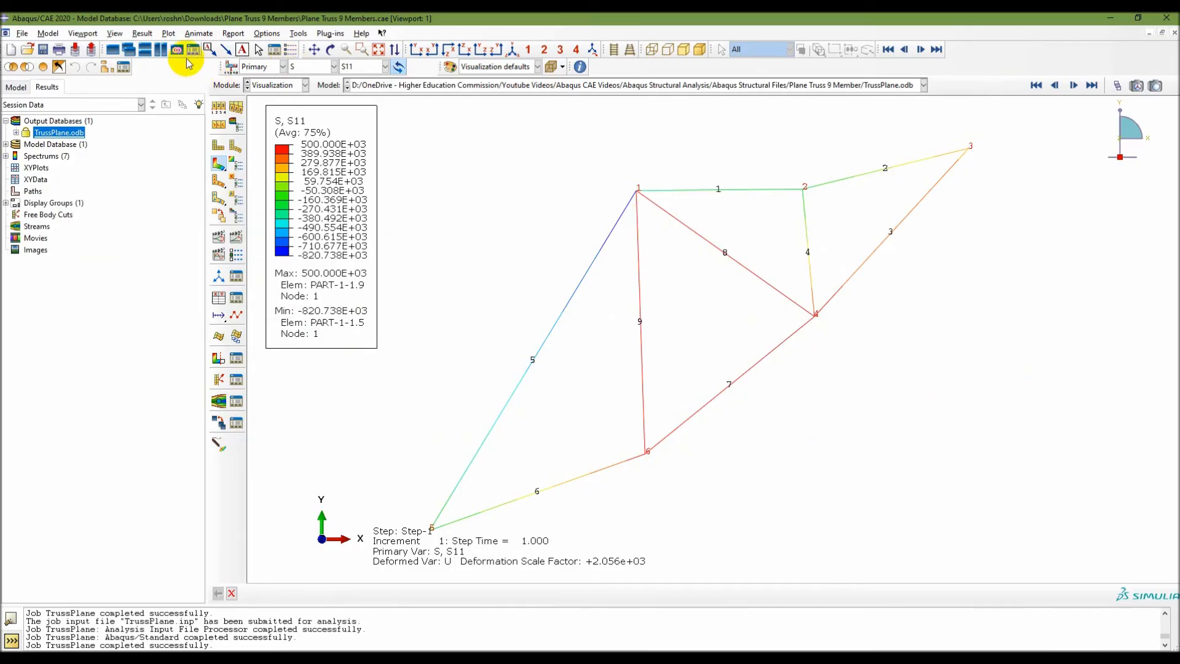
Try a gradient viewport background in the graphics options and switch it back to solid.
left_click(115, 34)
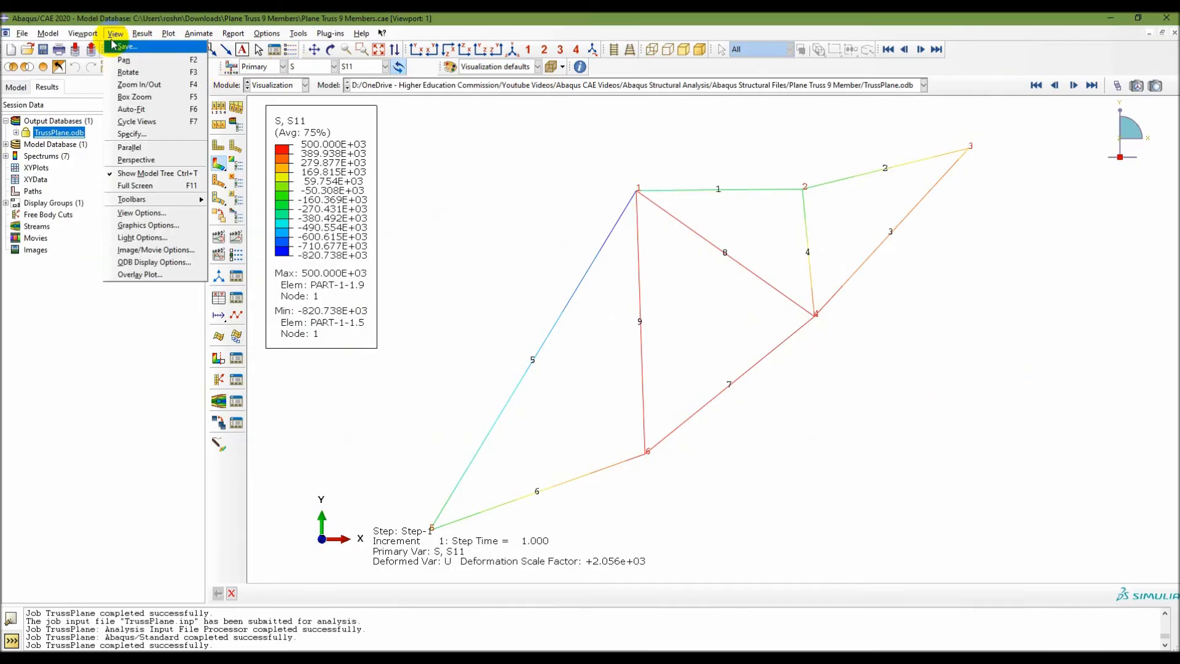
left_click(146, 226)
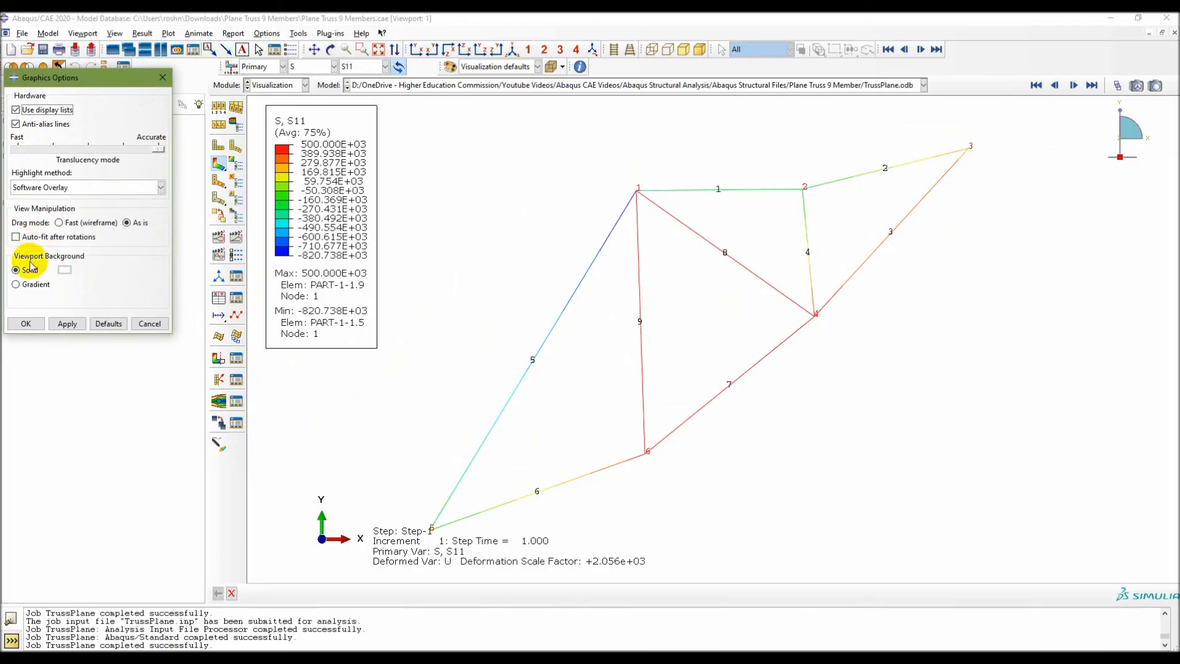
left_click(16, 283)
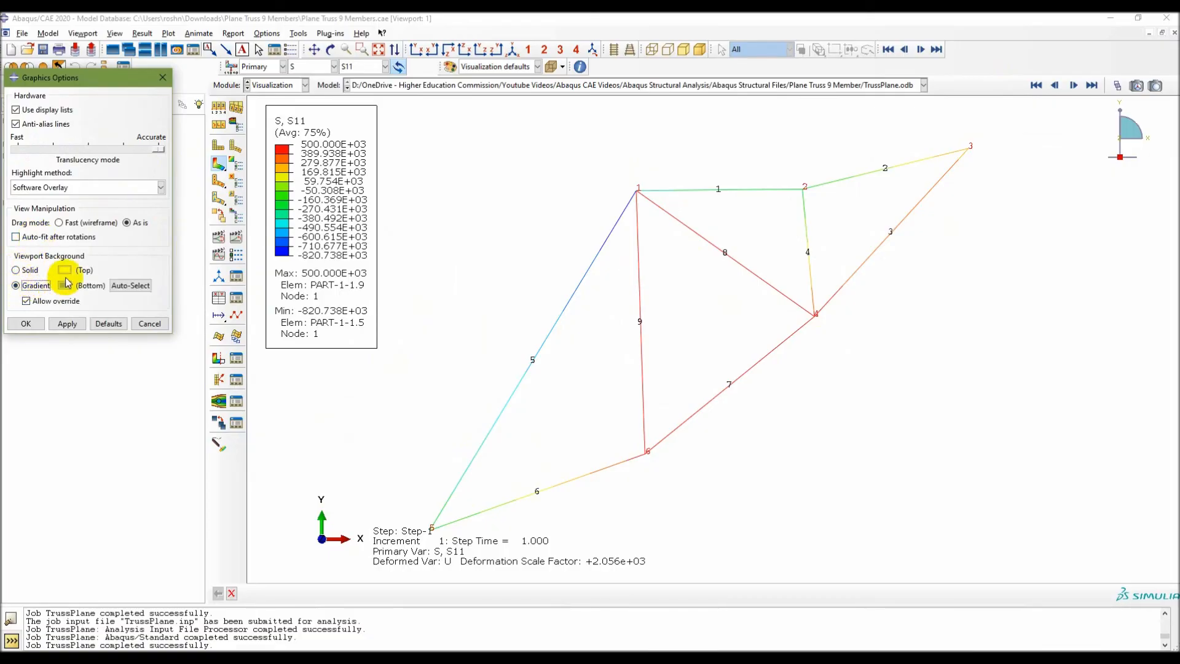
left_click(68, 324)
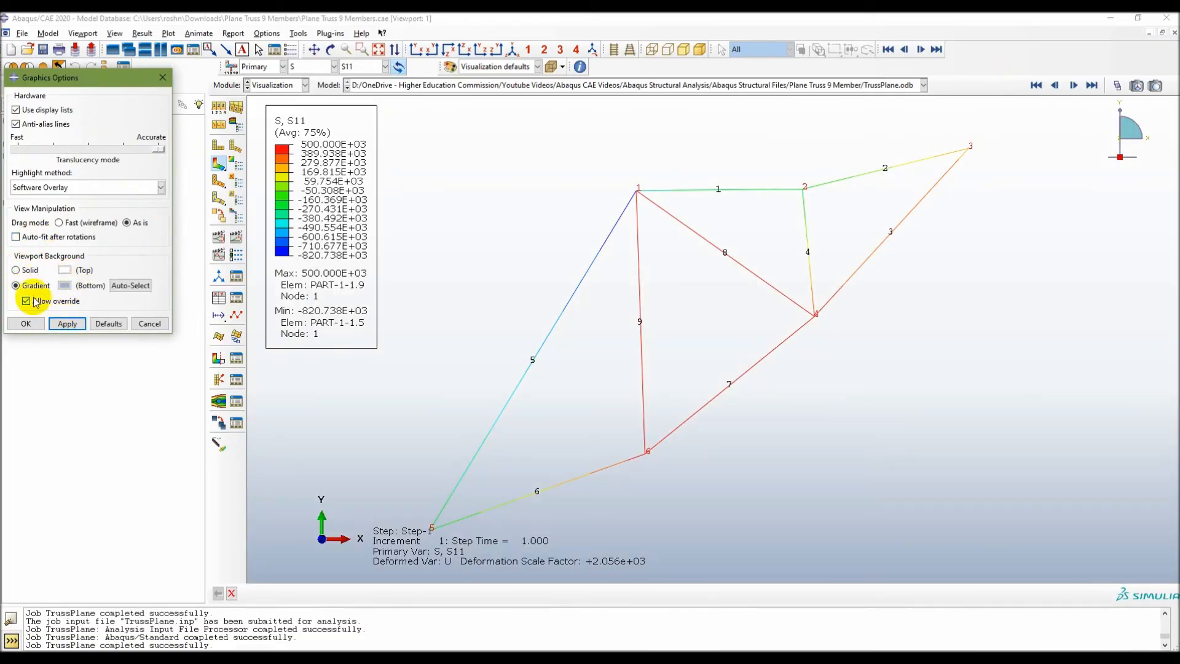
left_click(16, 269)
left_click(69, 323)
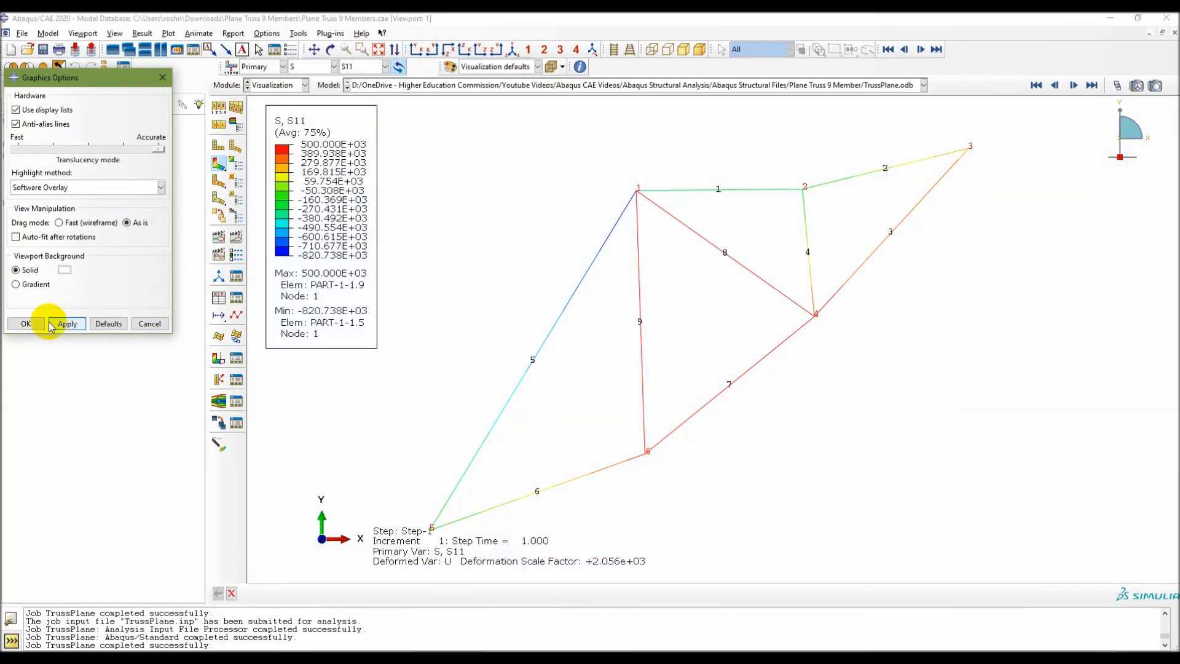
left_click(27, 324)
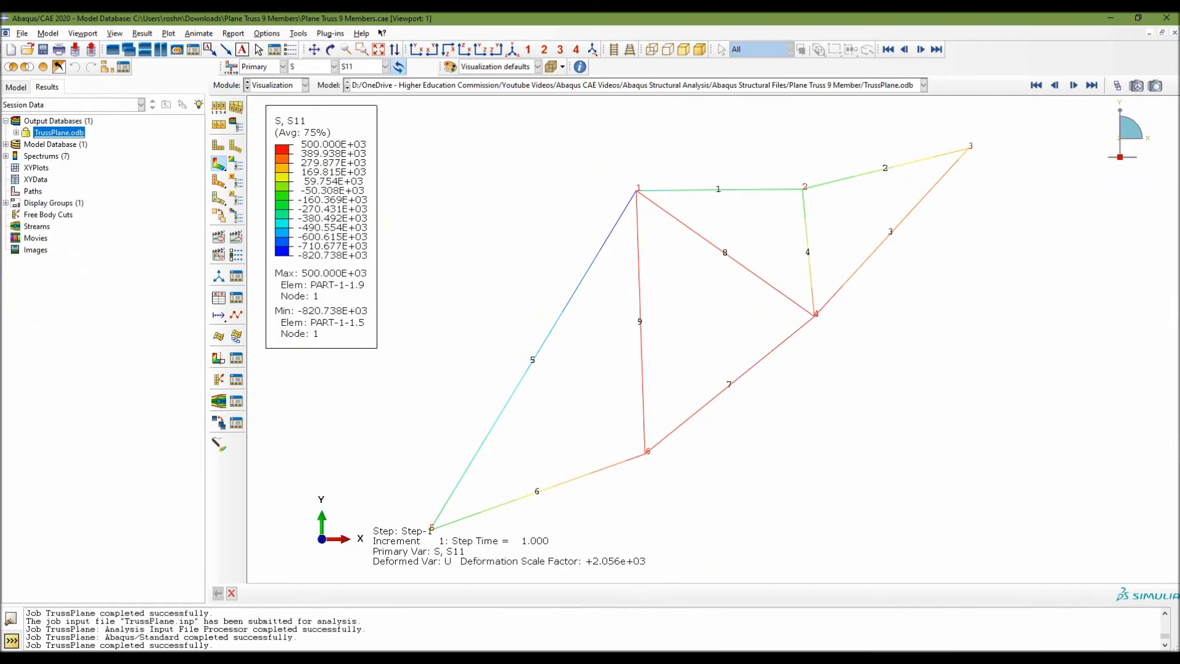
Switch to the PowerPoint slide show and review the plane truss workflow slide for the results steps.
left_click(633, 658)
left_click(374, 526)
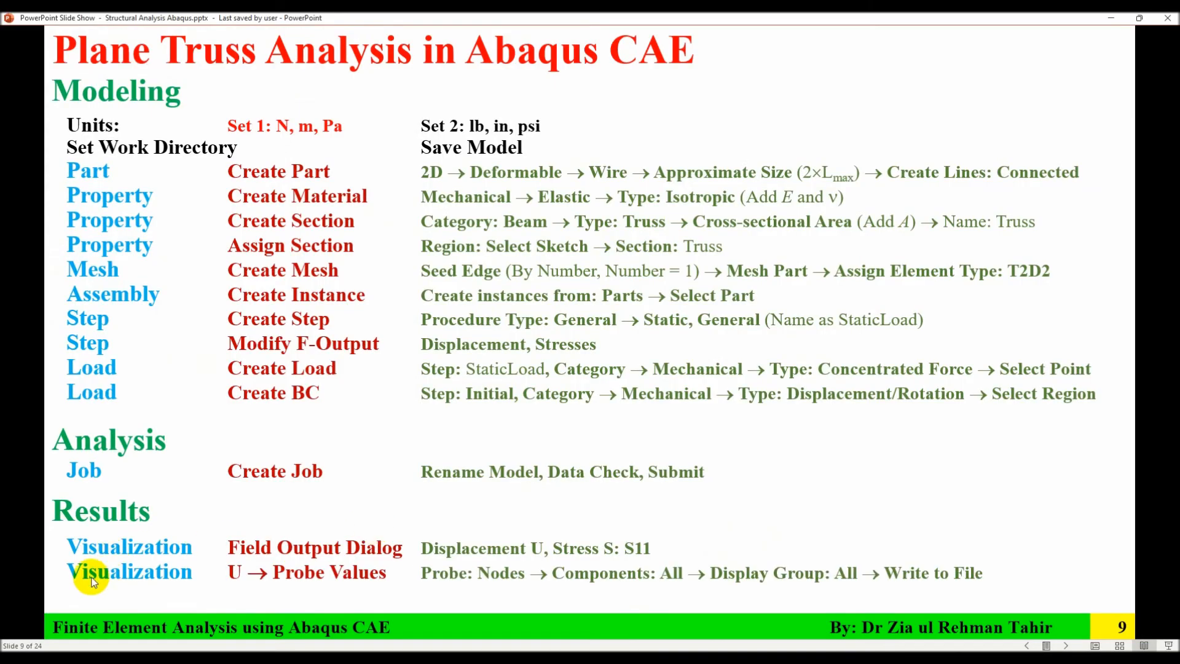
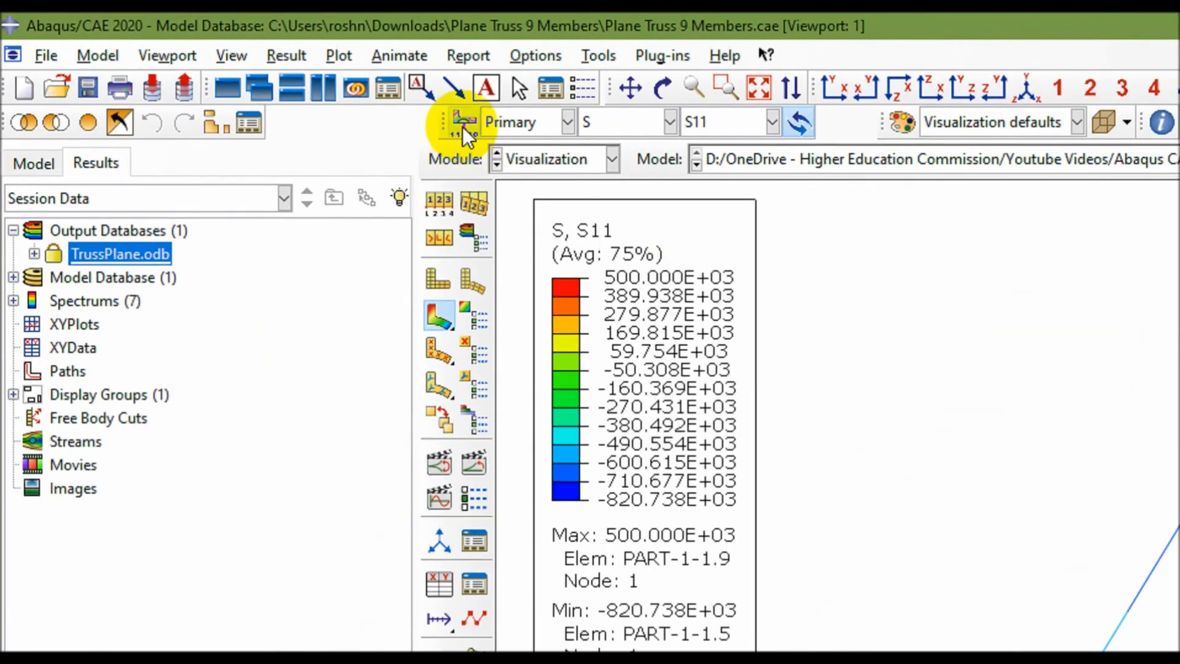
Display the displacement U with the Magnitude component as the primary field output on the truss.
left_click(618, 122)
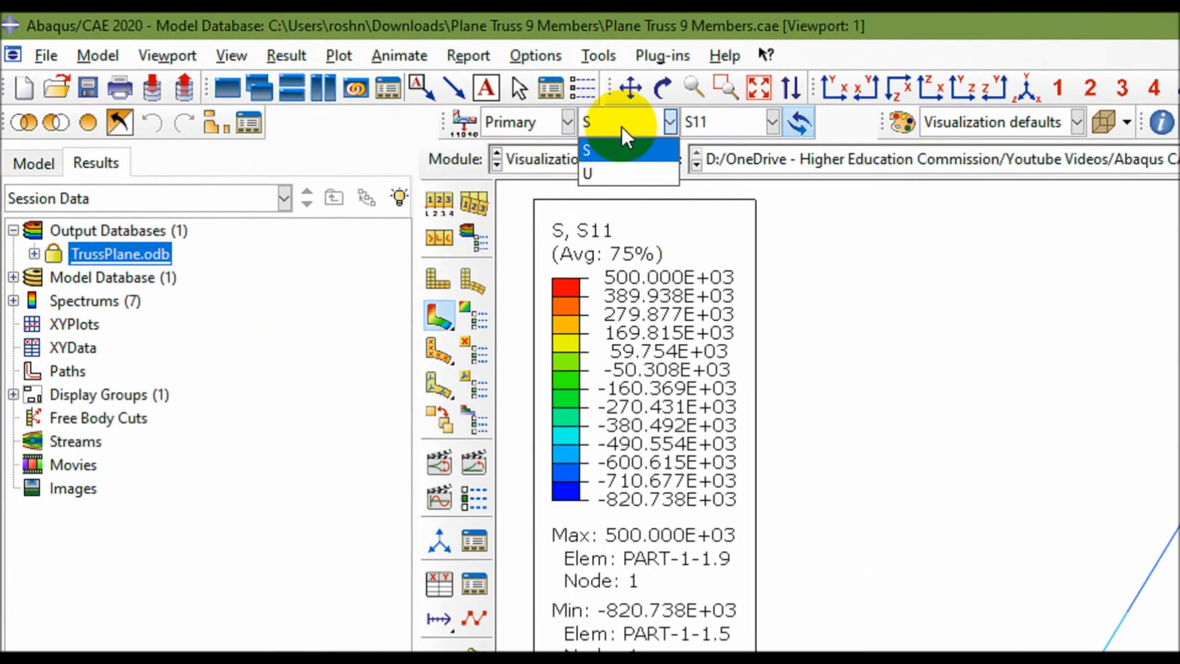
left_click(601, 175)
left_click(745, 122)
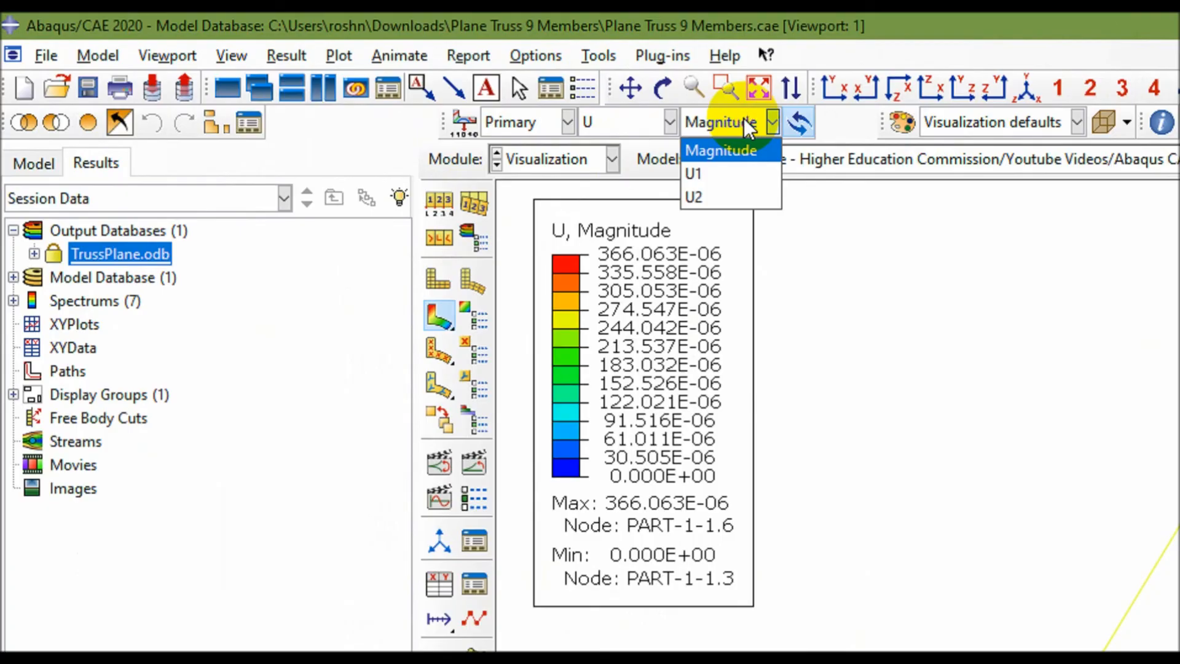
left_click(741, 150)
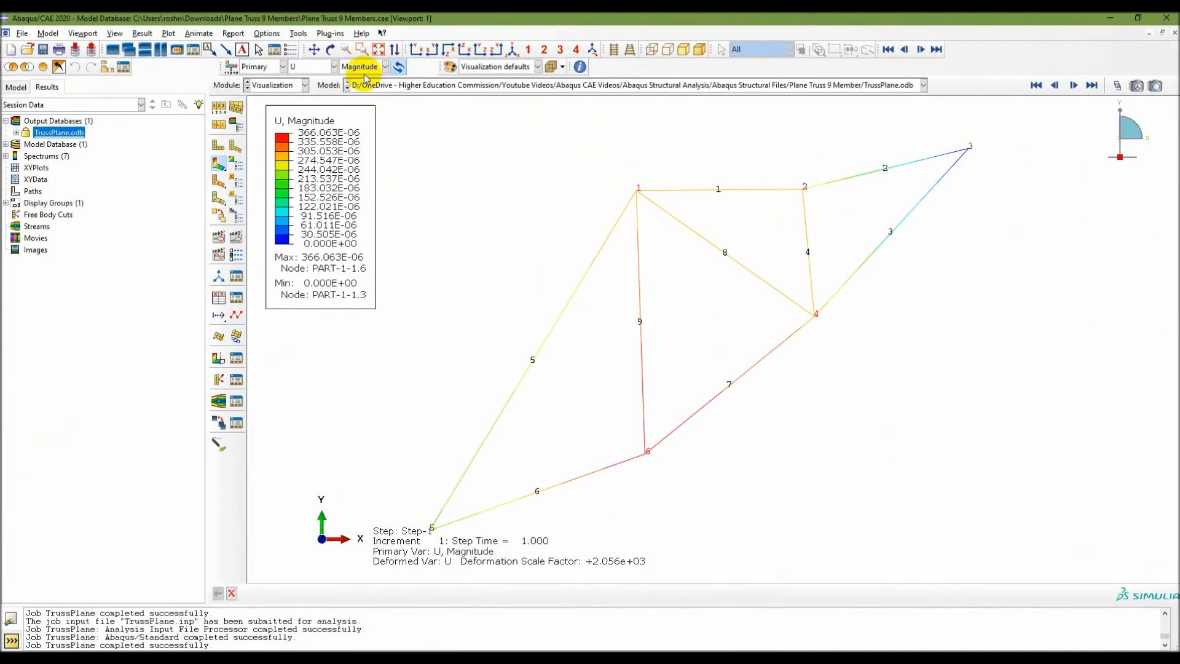
left_click(296, 36)
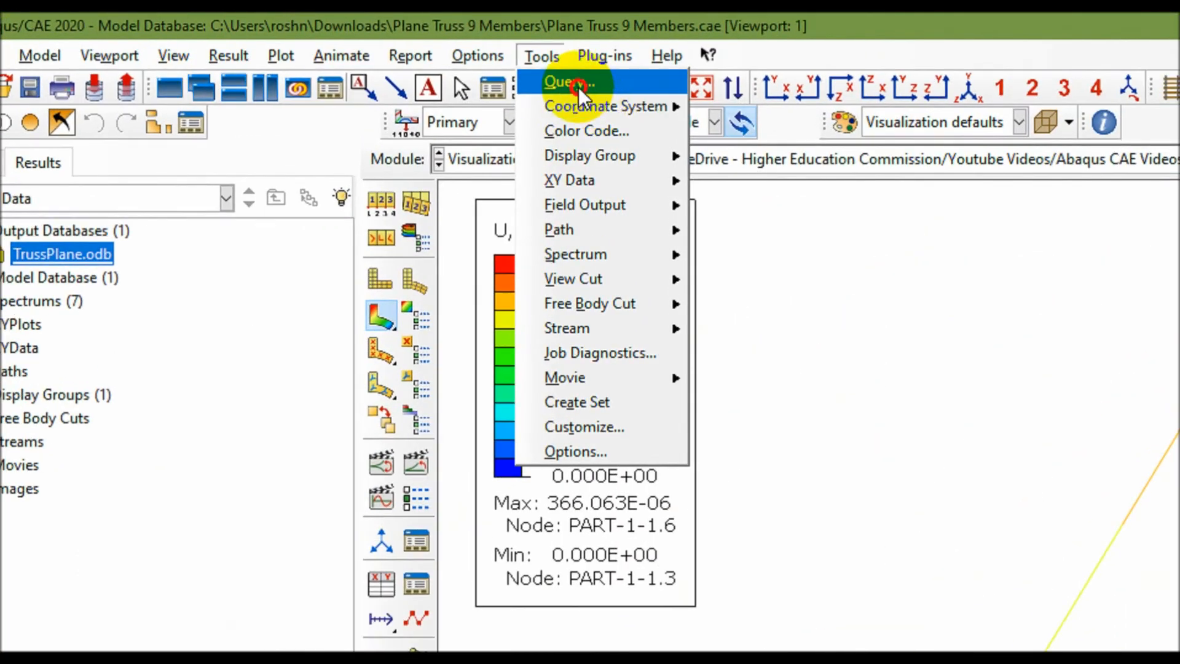
left_click(312, 46)
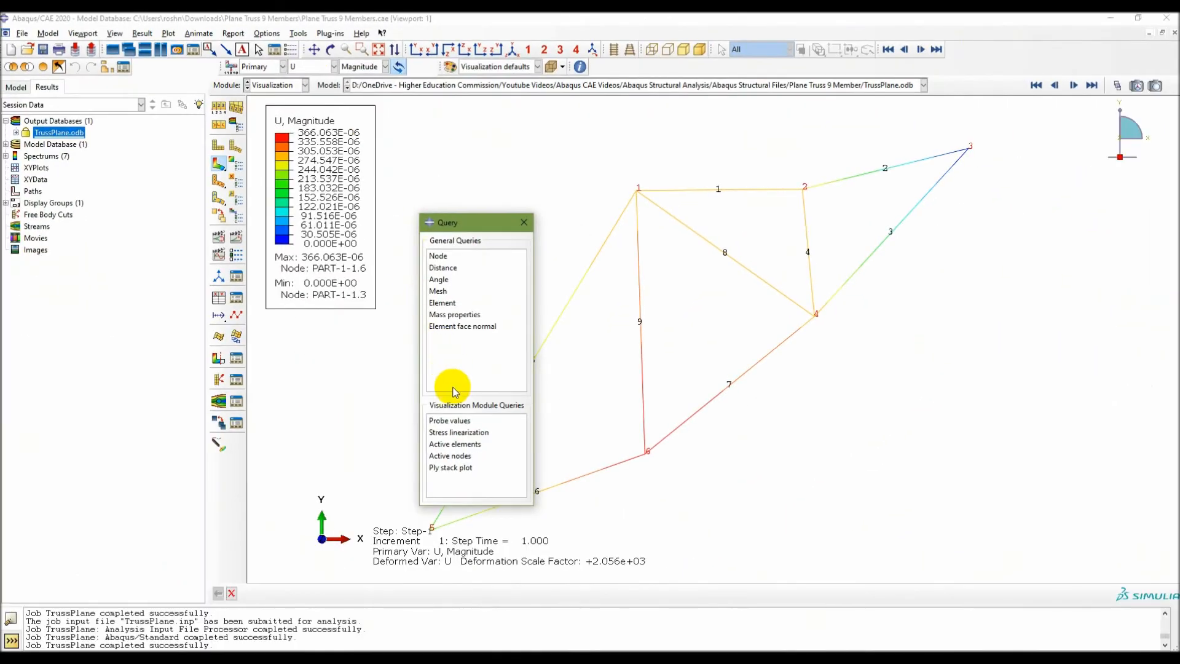
left_click(450, 420)
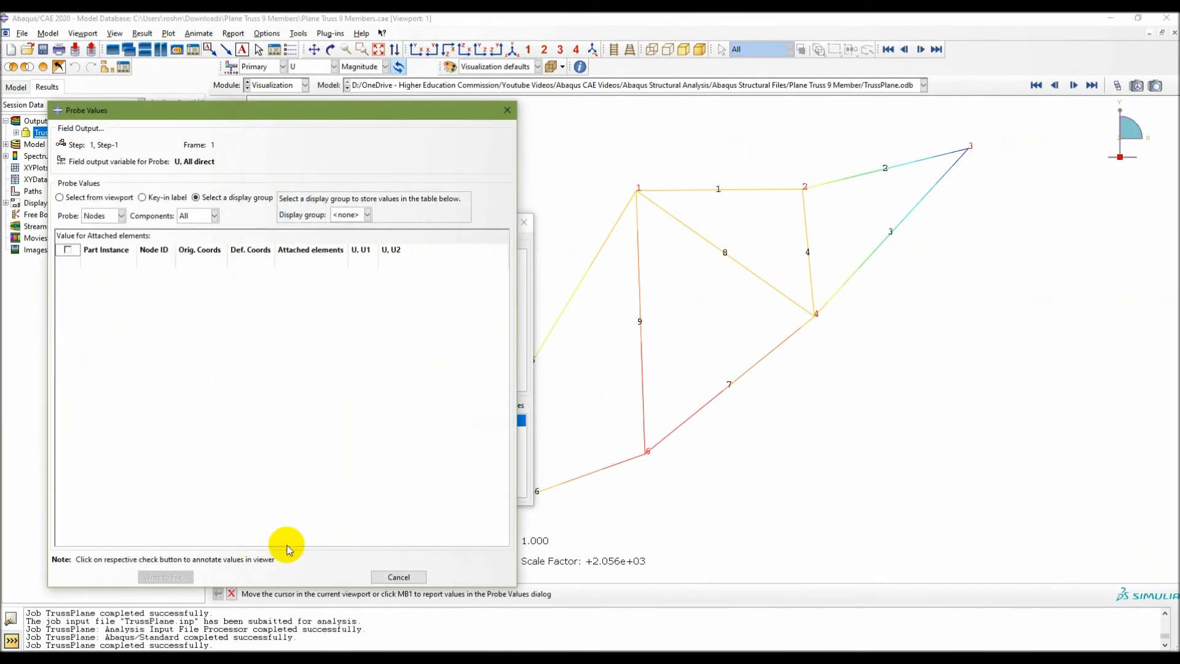
left_click(399, 576)
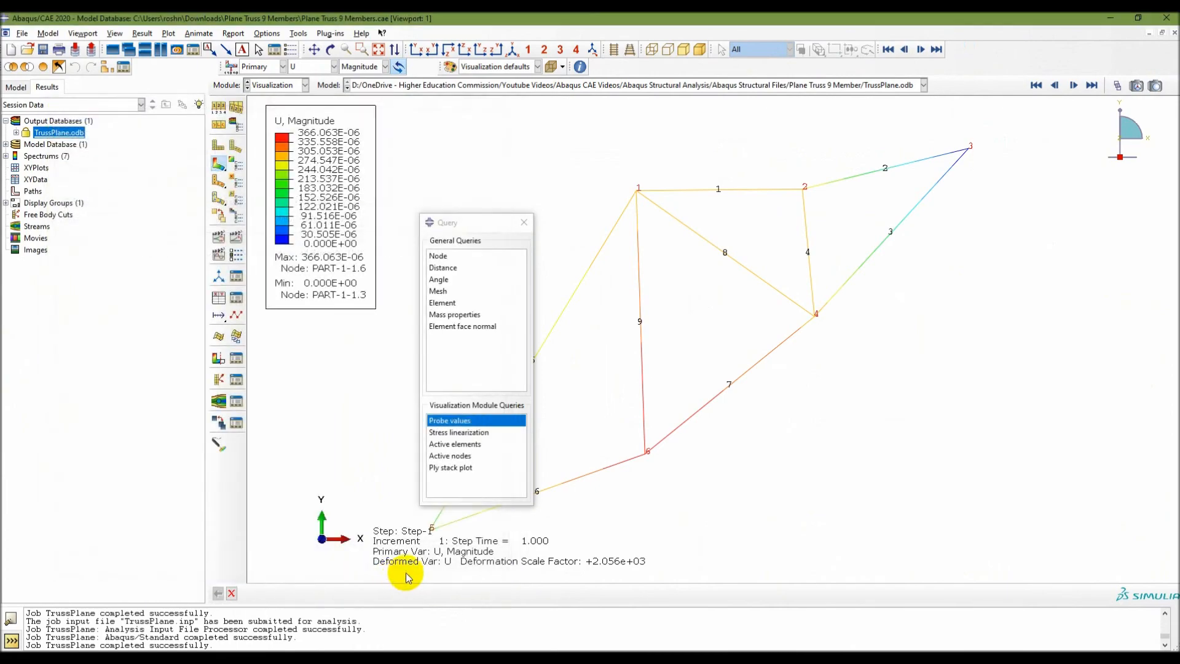
left_click(528, 220)
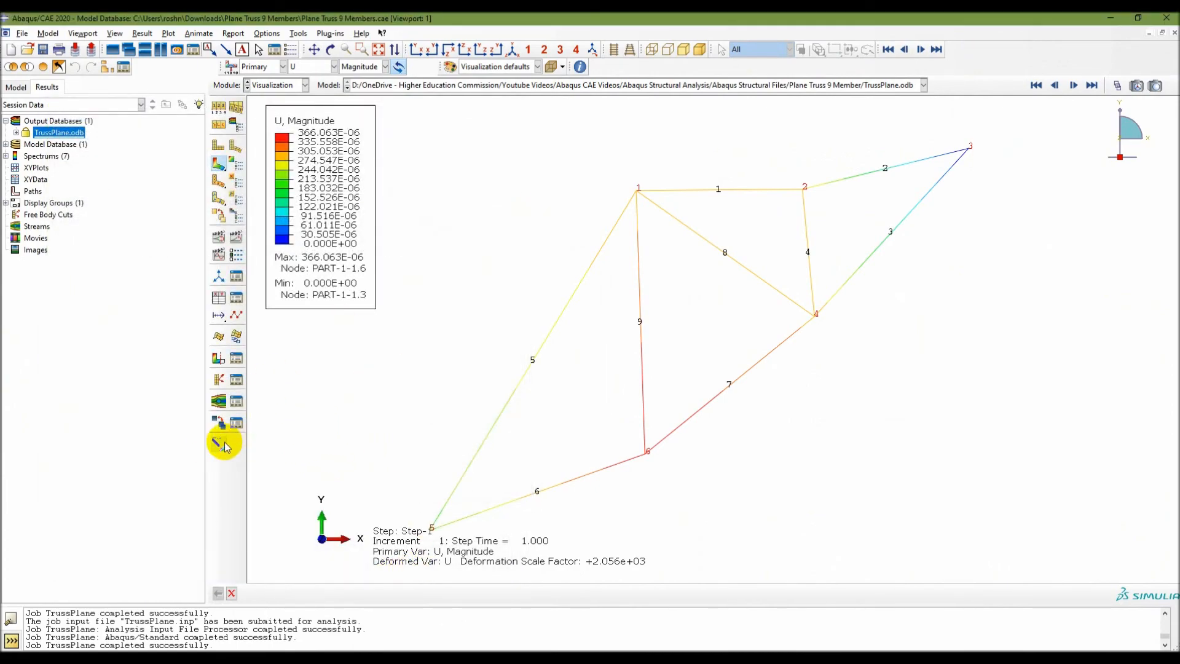
Probe U values at nodes with all components for display group All, and annotate every node's values in the viewport.
left_click(218, 444)
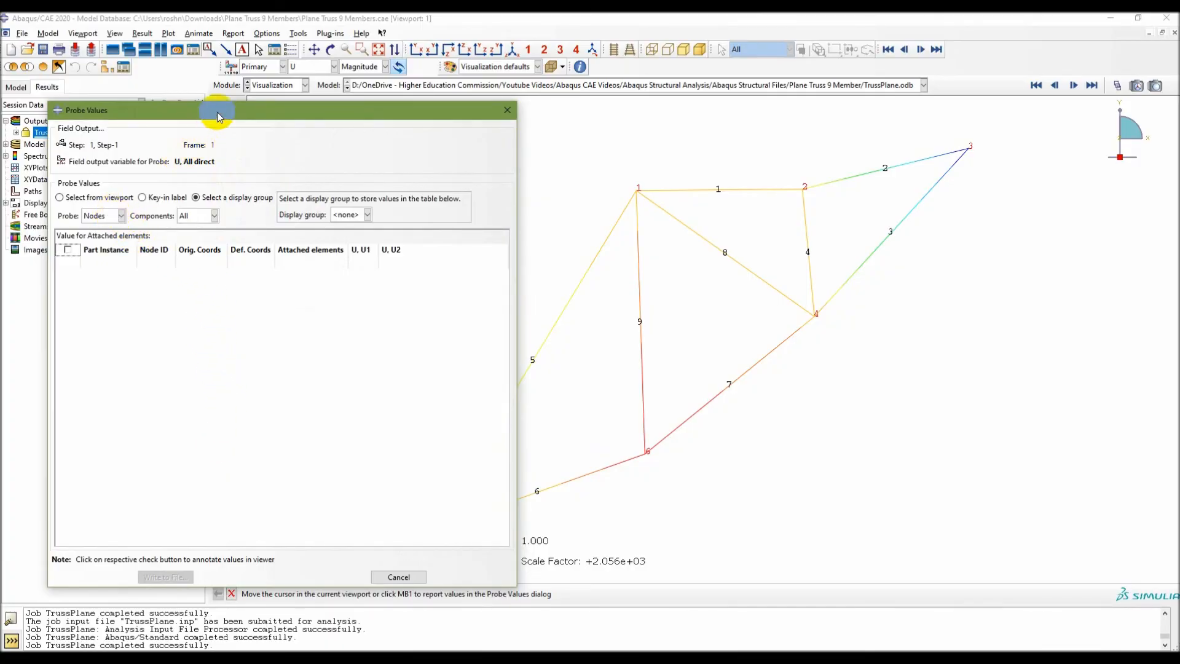
left_click_drag(218, 113, 507, 116)
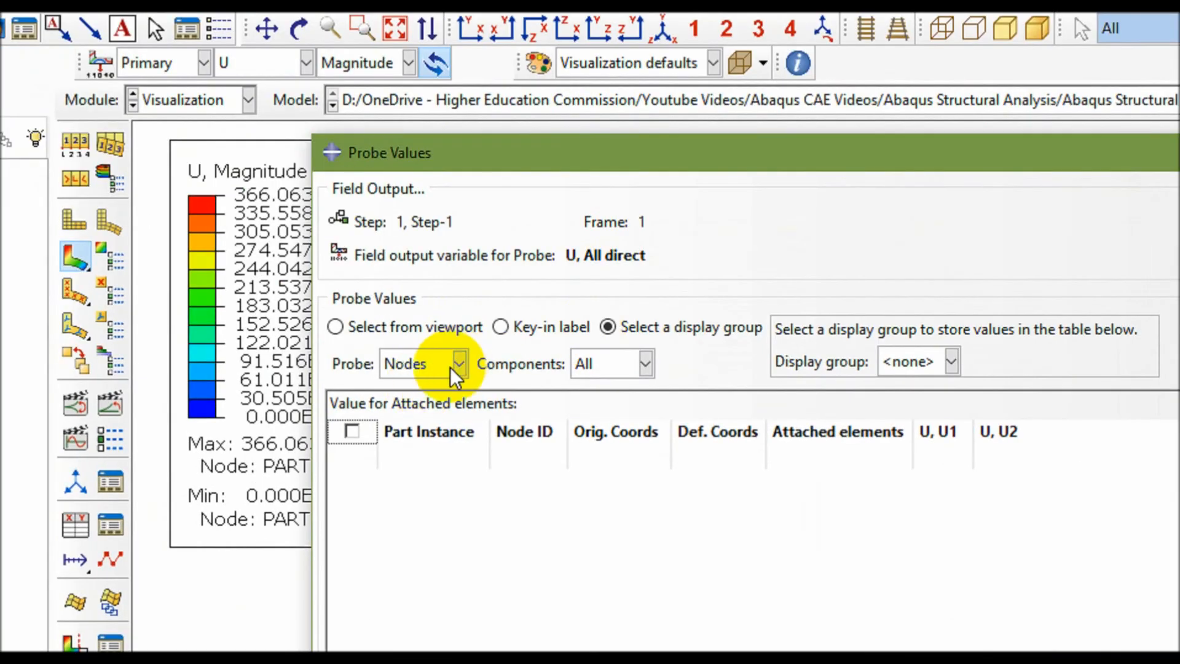
left_click(411, 219)
left_click(411, 218)
left_click(645, 364)
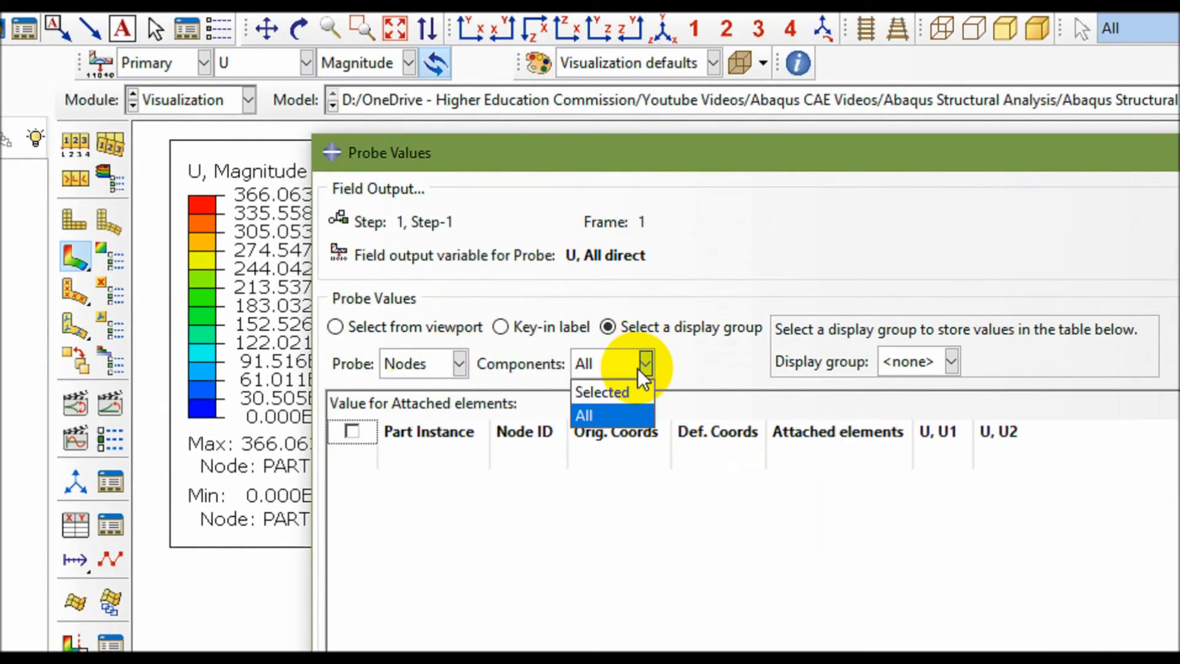
left_click(646, 364)
left_click(907, 362)
left_click(903, 411)
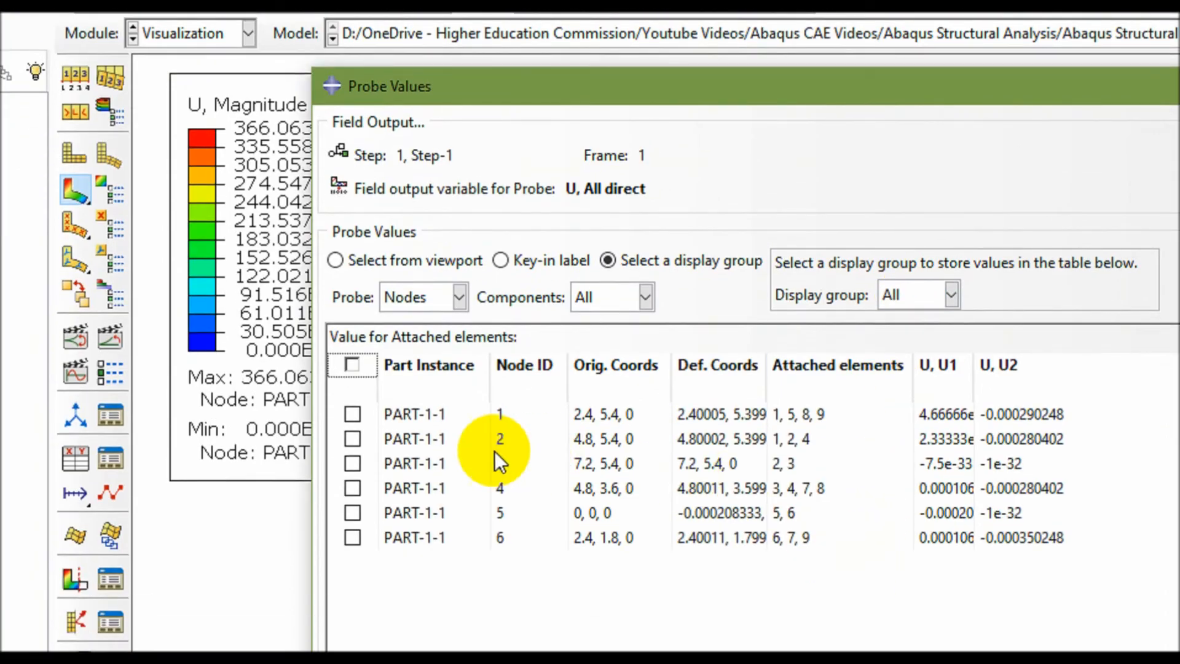
left_click(355, 368)
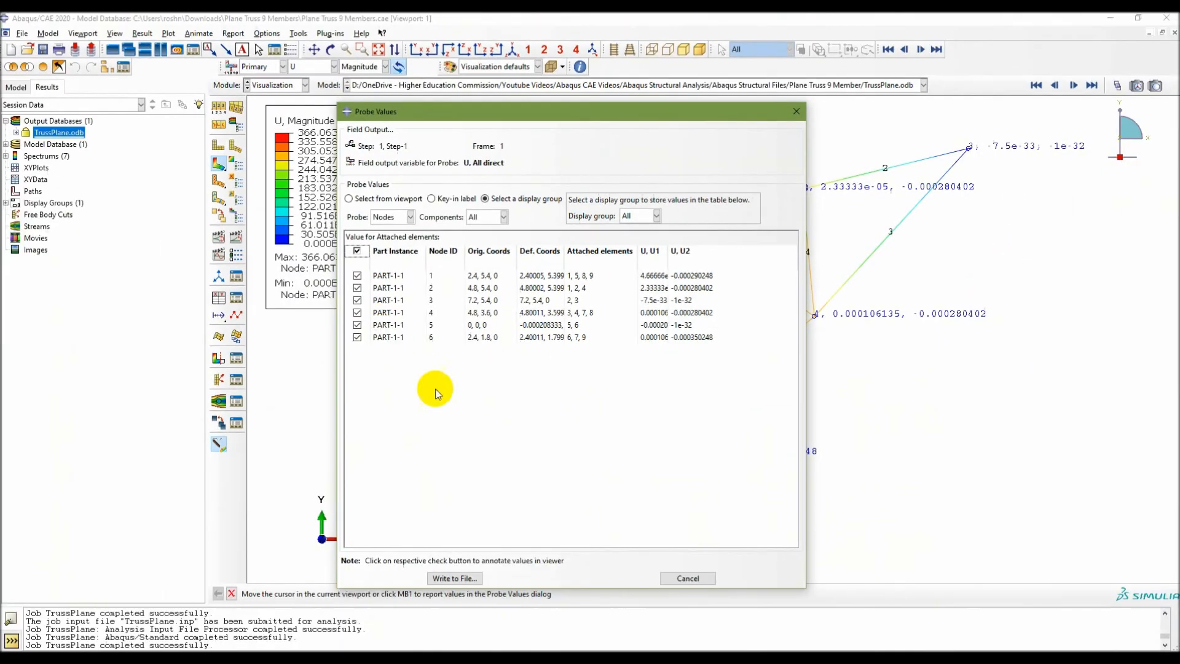
Move the Probe Values dialog aside to examine the displacement annotations at all truss nodes.
left_click_drag(697, 111, 401, 130)
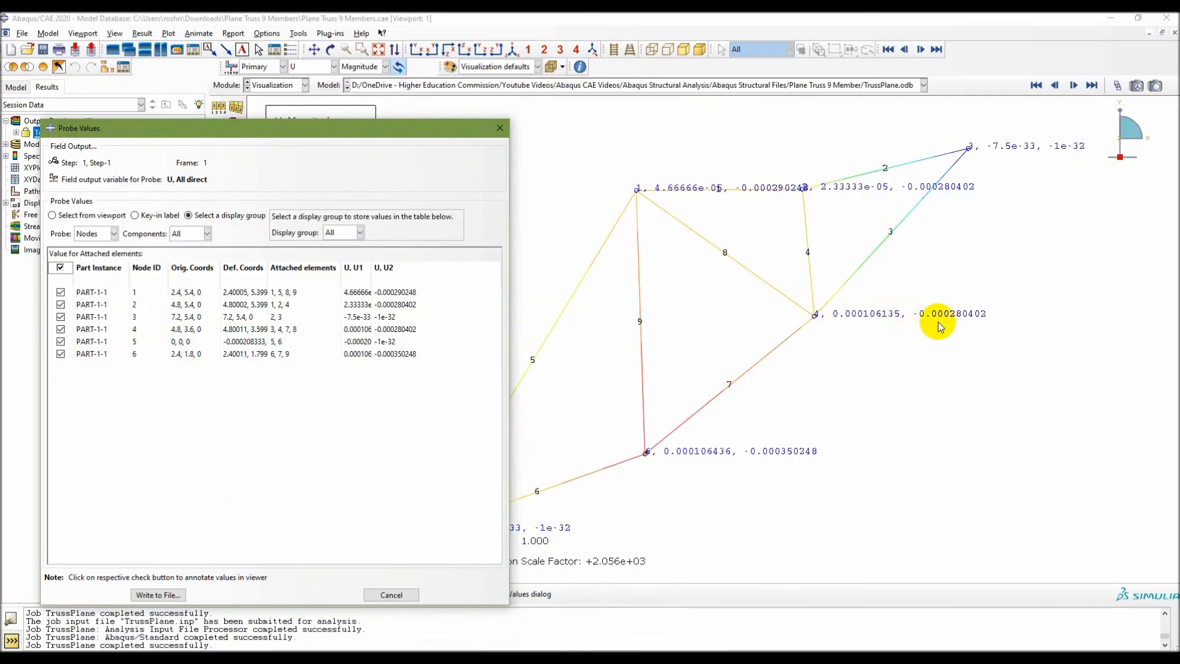
left_click_drag(427, 129, 970, 84)
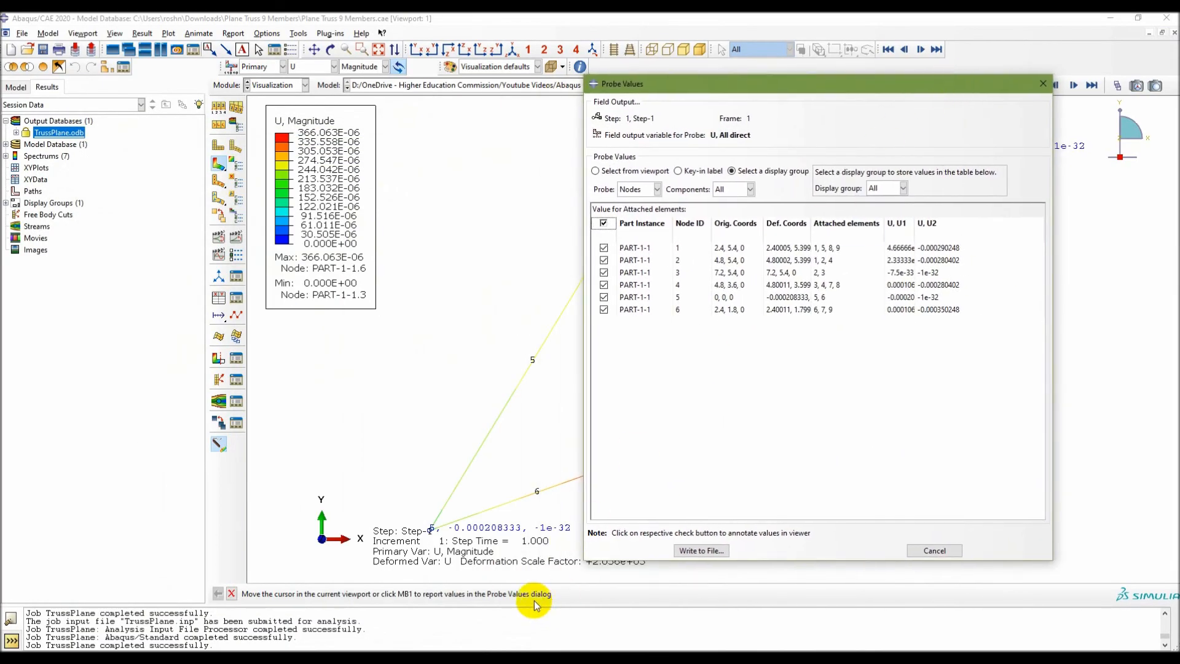
left_click_drag(866, 86, 565, 100)
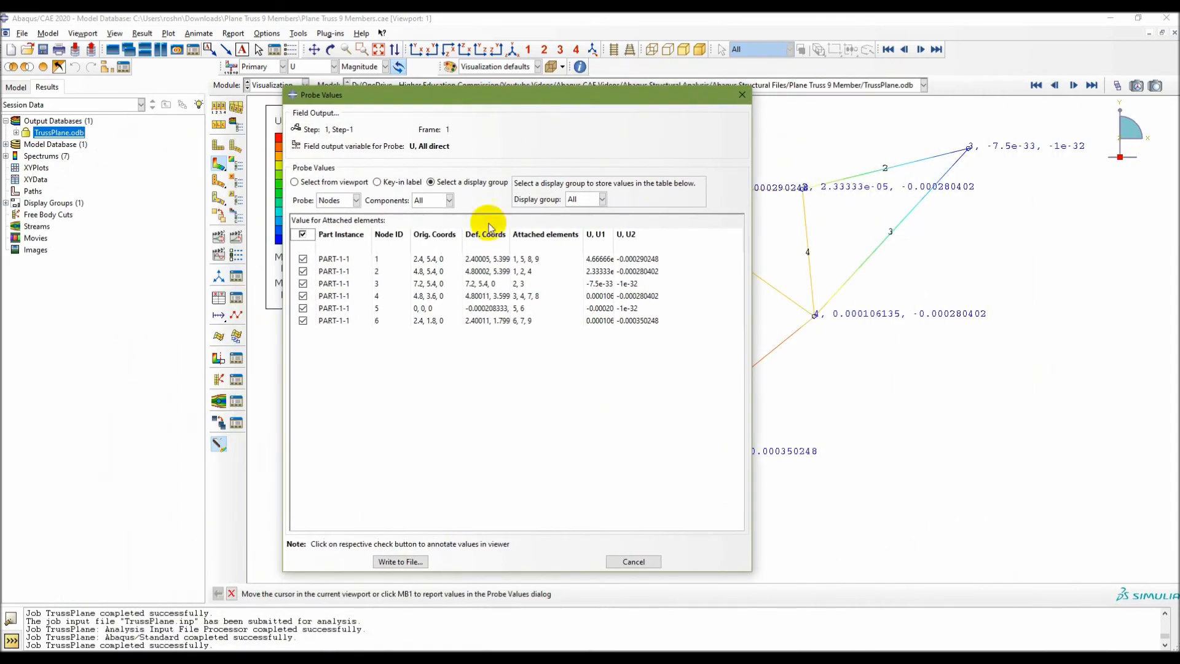
Write the probed nodal displacements to PlaneTruss.rpt, including column totals and column min/max.
left_click(400, 561)
left_click_drag(132, 79, 541, 128)
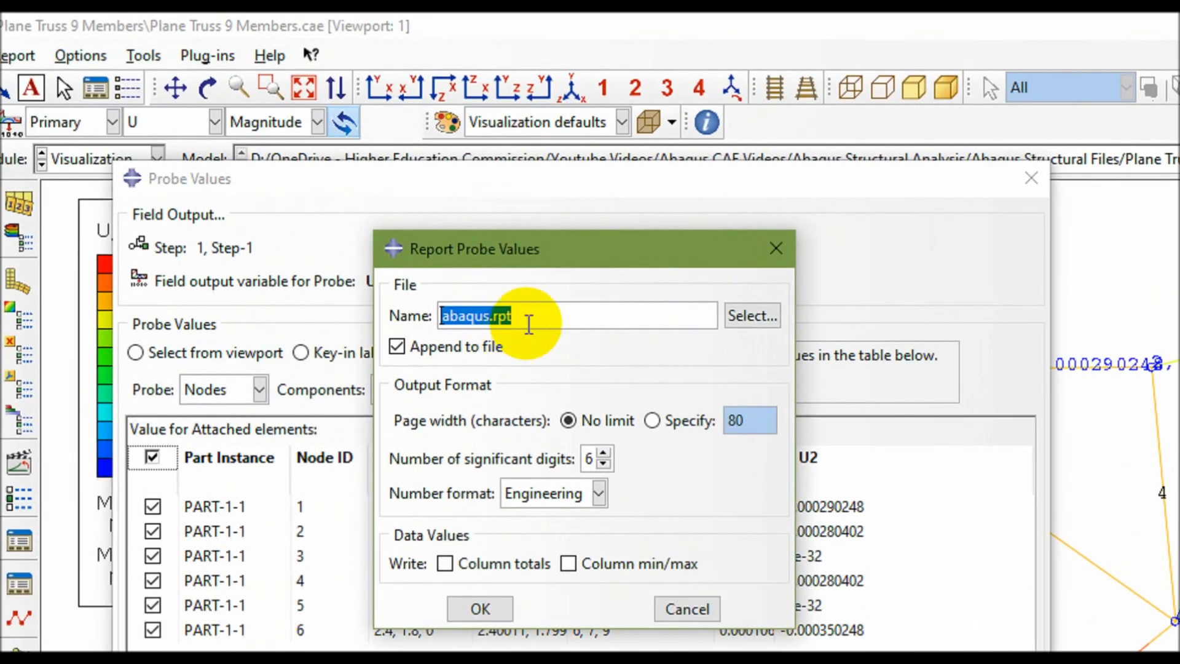
left_click(496, 161)
triple_click(539, 313)
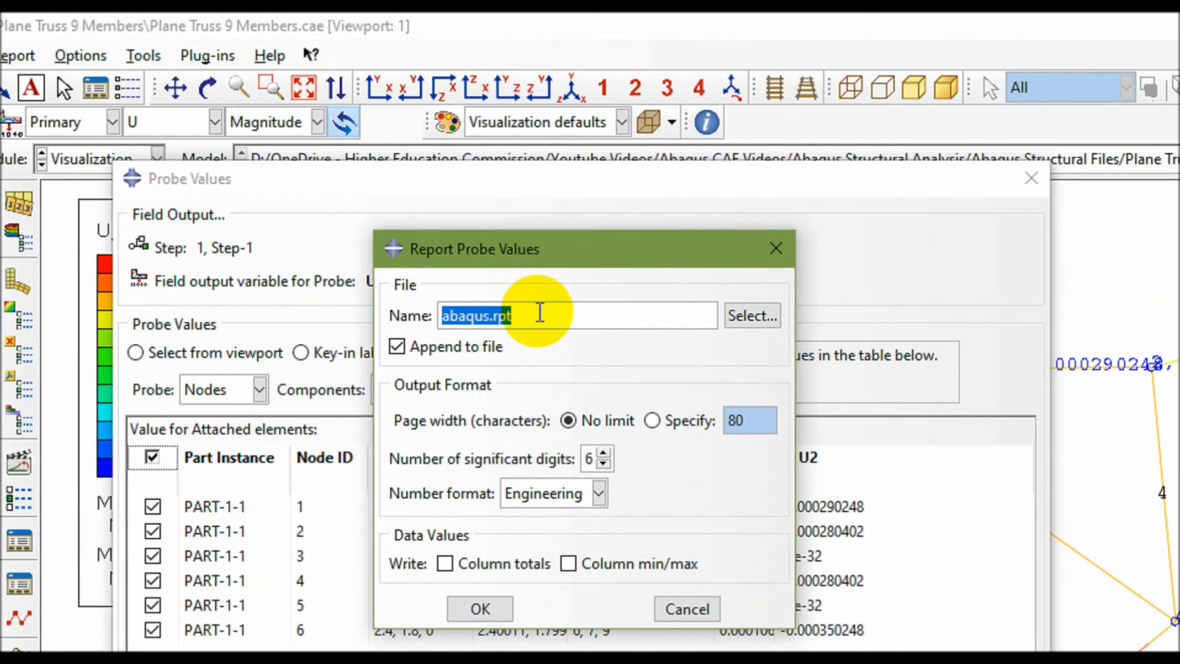
key("Left")
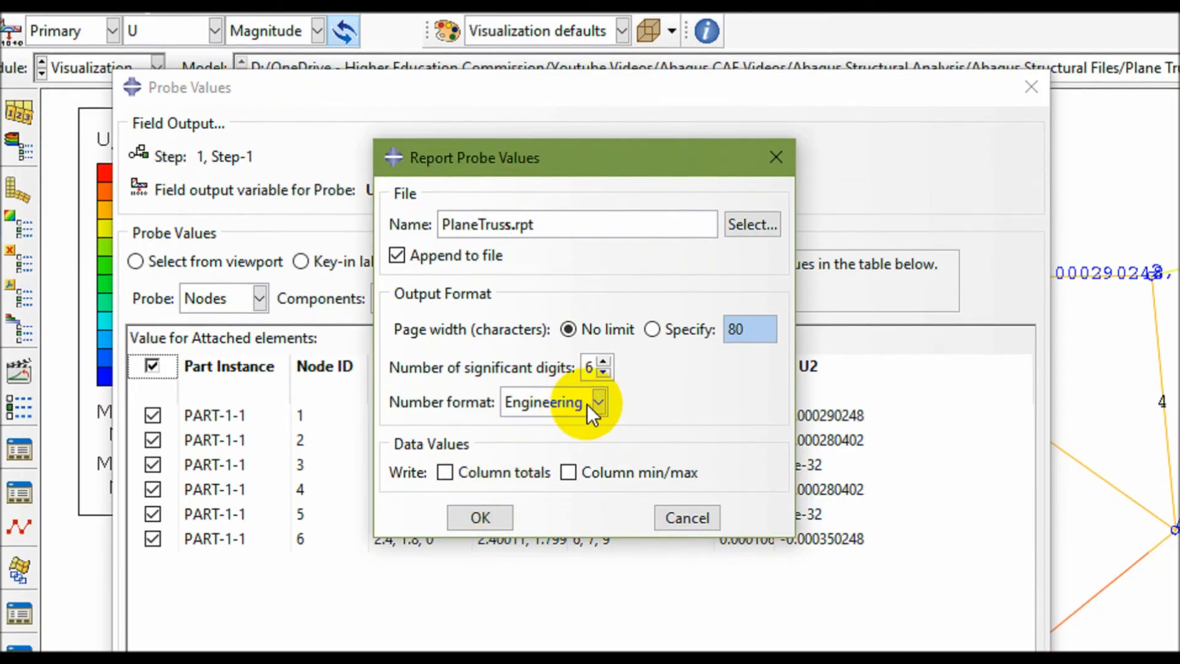
left_click(445, 473)
left_click(569, 473)
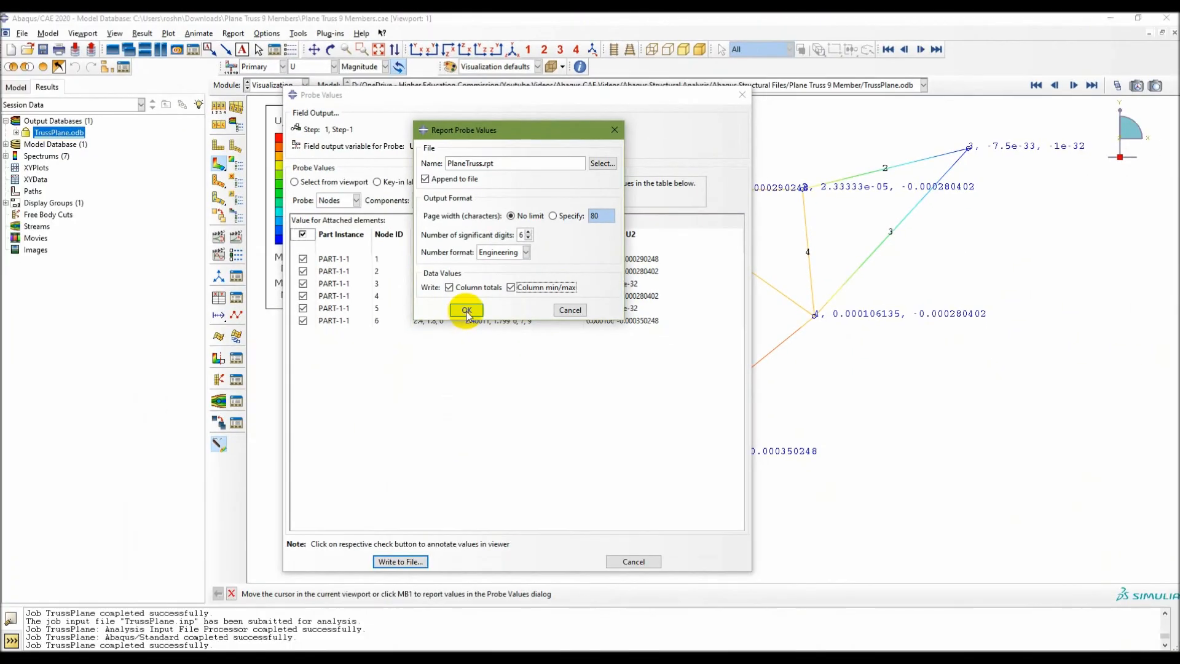
left_click(480, 494)
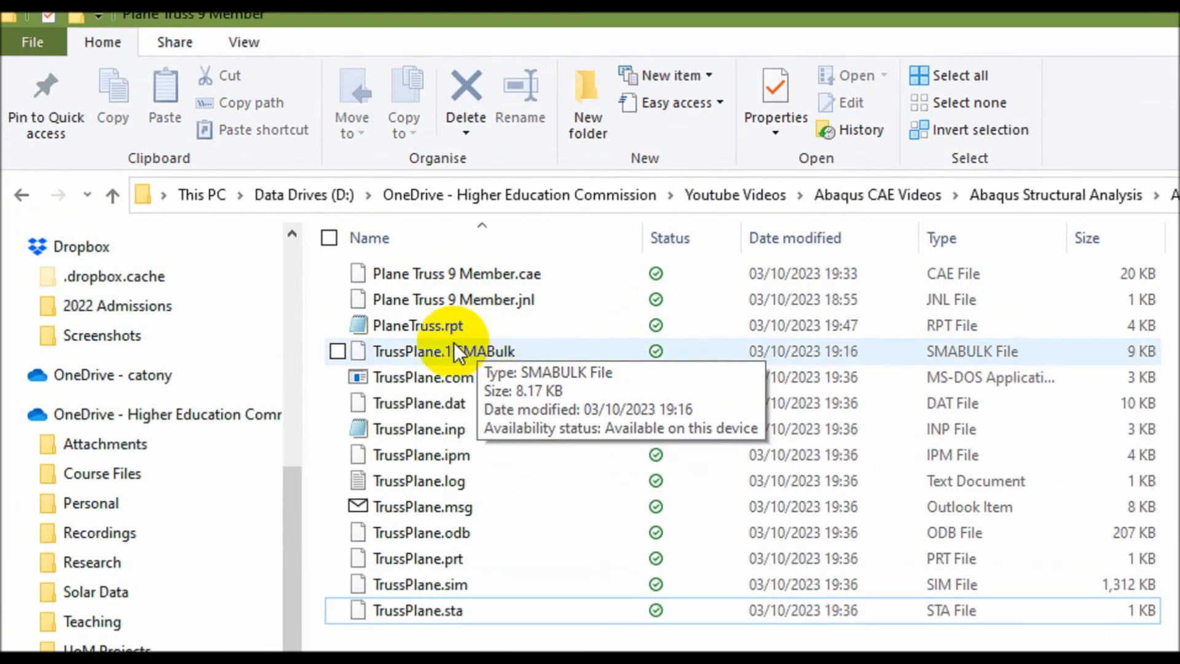
Open PlaneTruss.rpt from the Plane Truss 9 Member folder in Notepad and review the reported nodal coordinates and U1, U2 displacements.
left_click(451, 326)
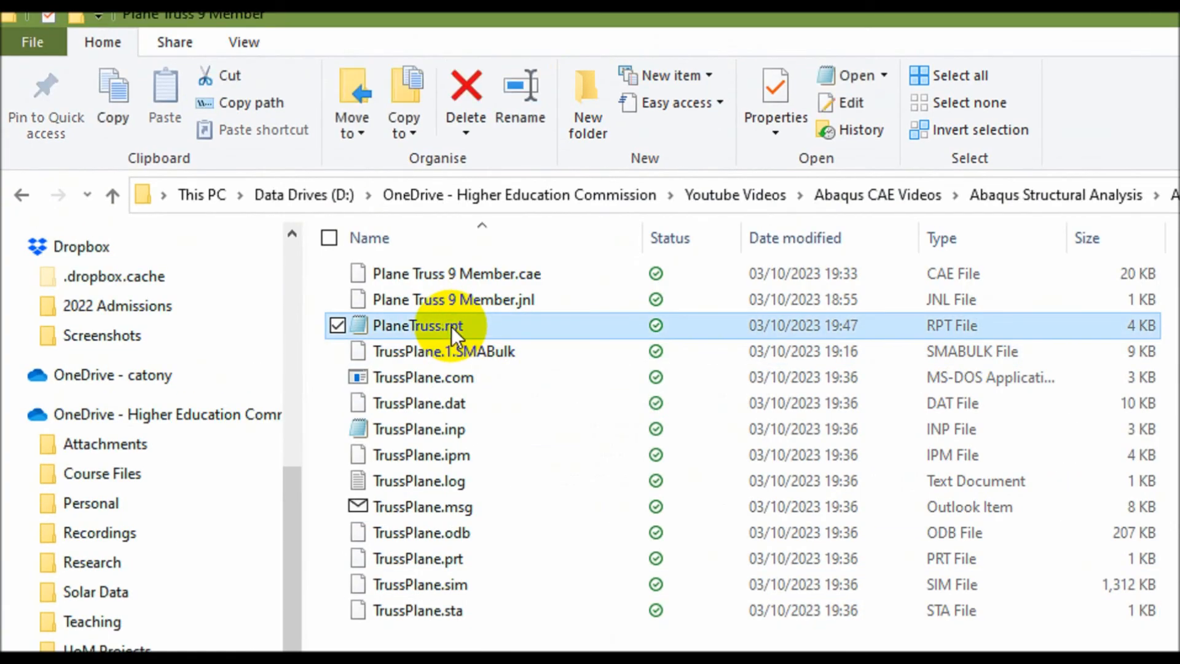
double_click(451, 326)
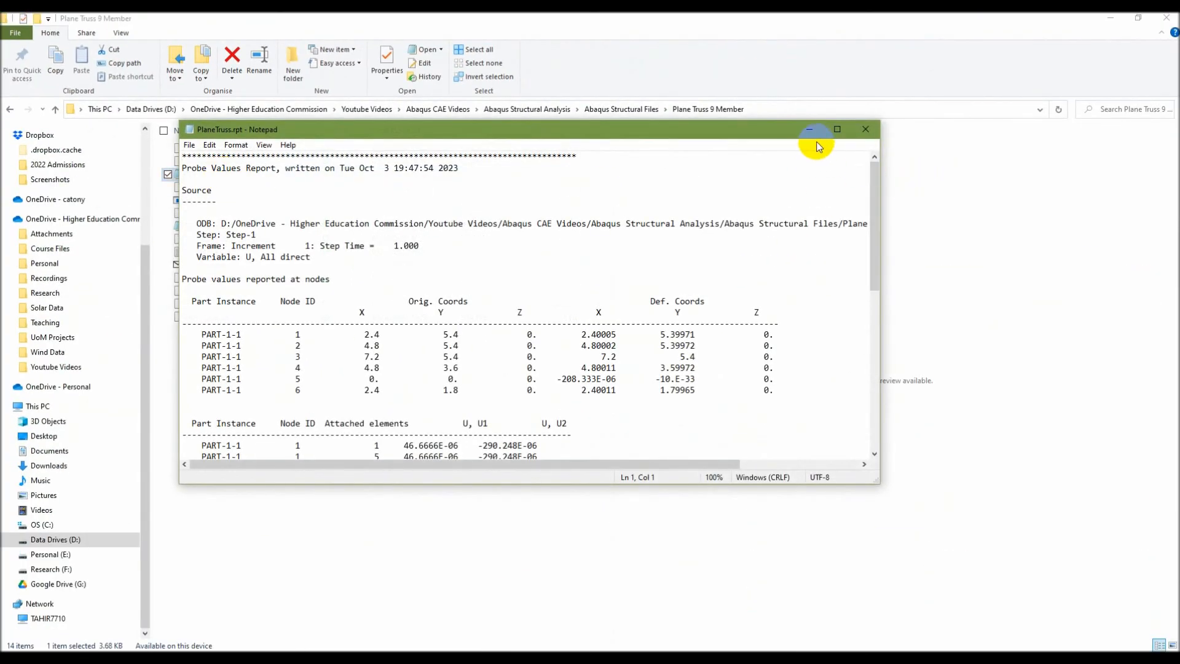
left_click(838, 130)
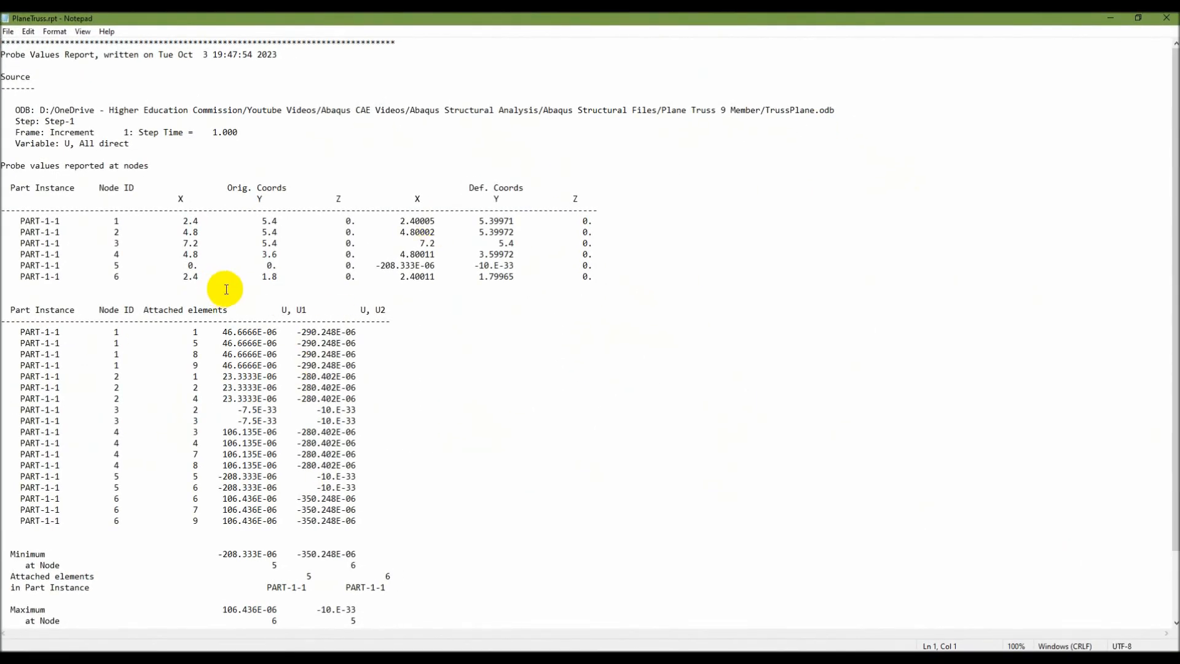
scroll(193, 453, "down", 2)
scroll(192, 448, "up", 3)
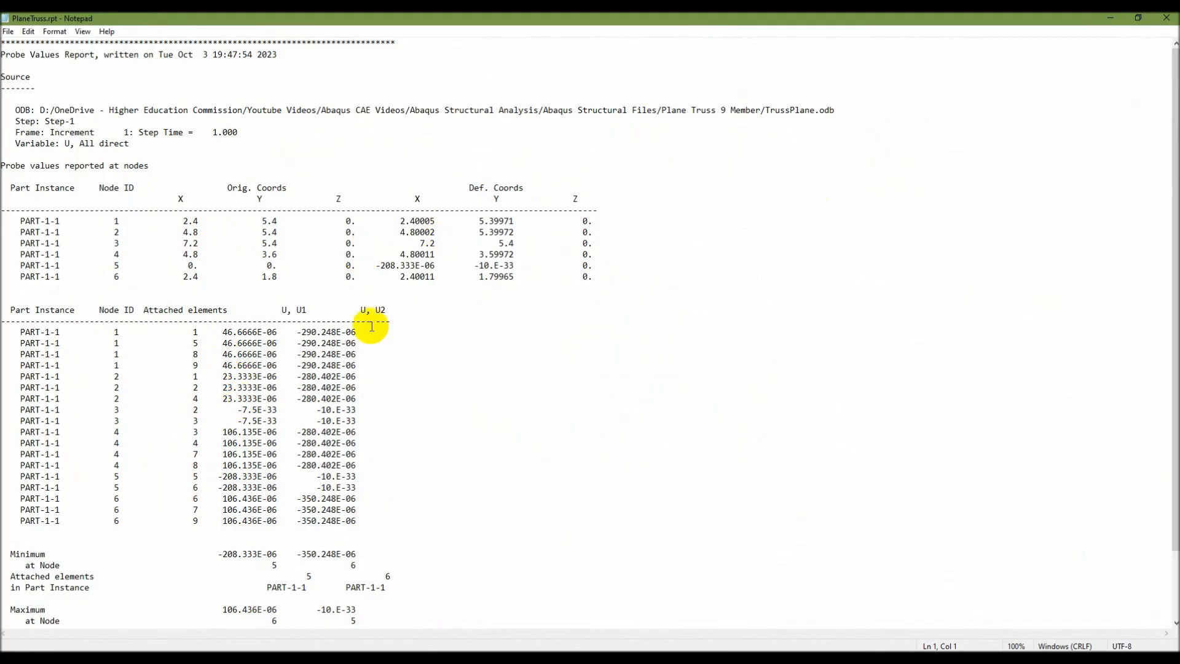
scroll(309, 414, "down", 2)
scroll(303, 415, "up", 3)
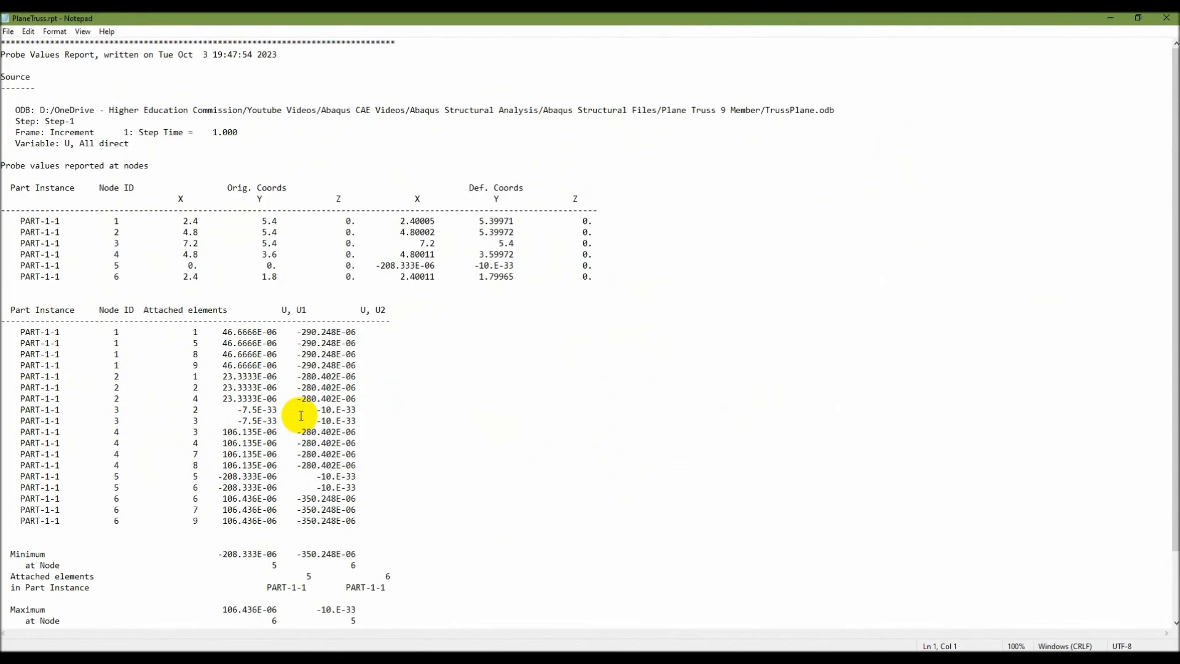
Switch to the PowerPoint slide show, review the workflow line for probing S11 values, and return to Abaqus/CAE.
key("alt+Tab")
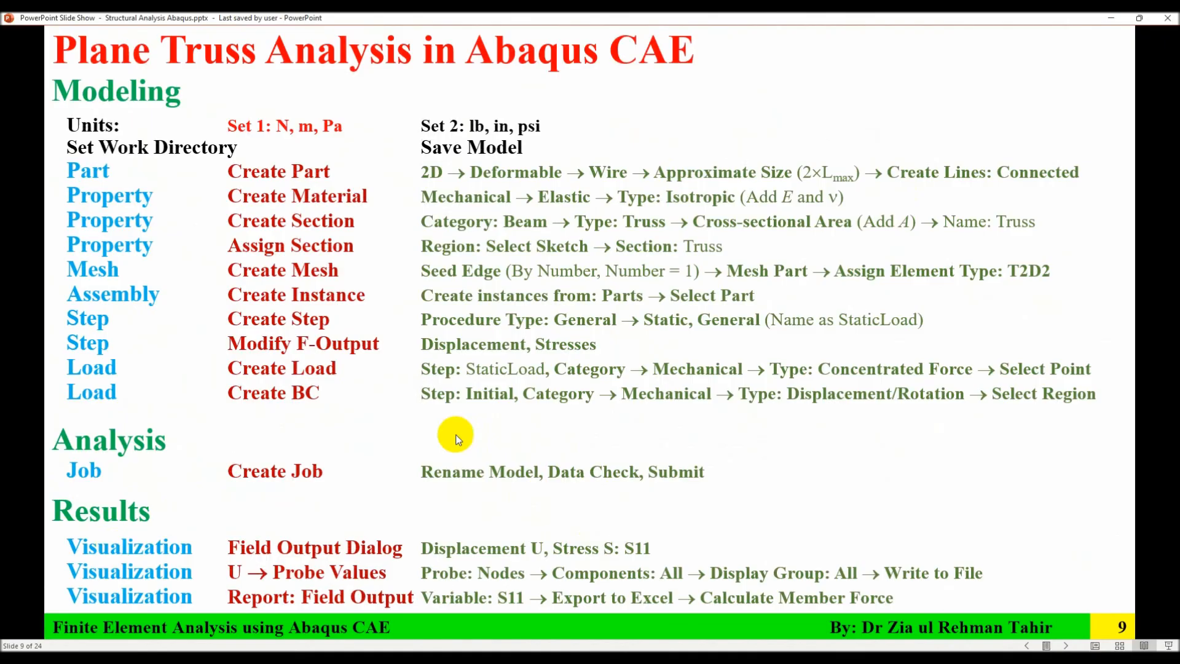
left_click(249, 601)
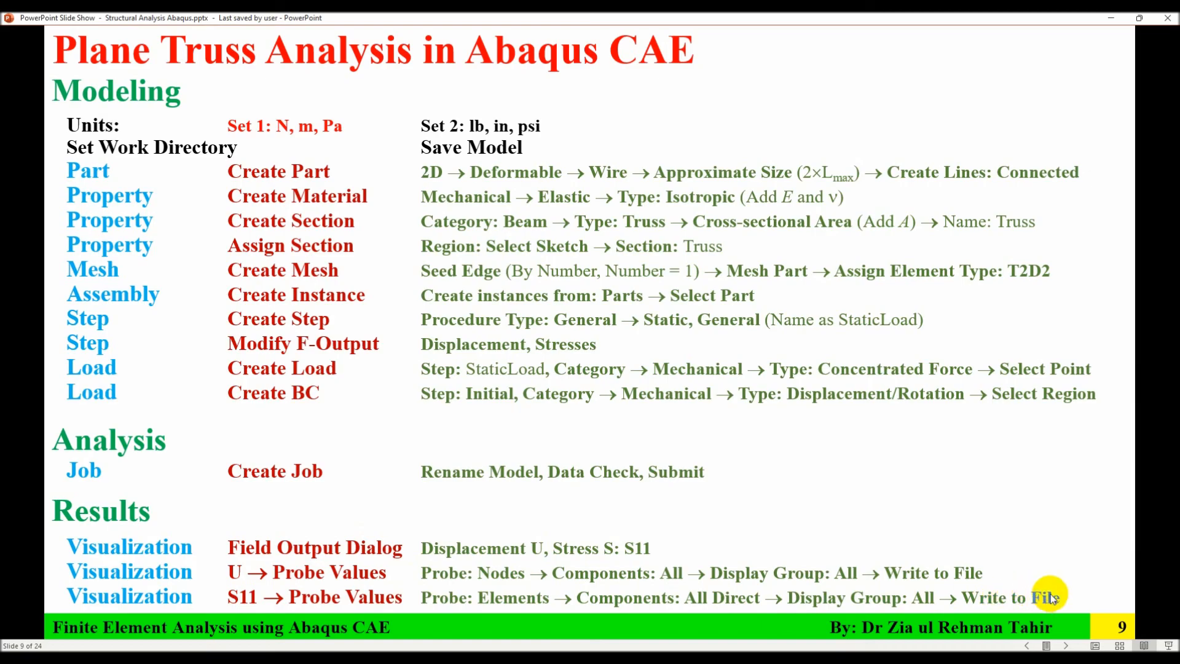
key("alt+Tab")
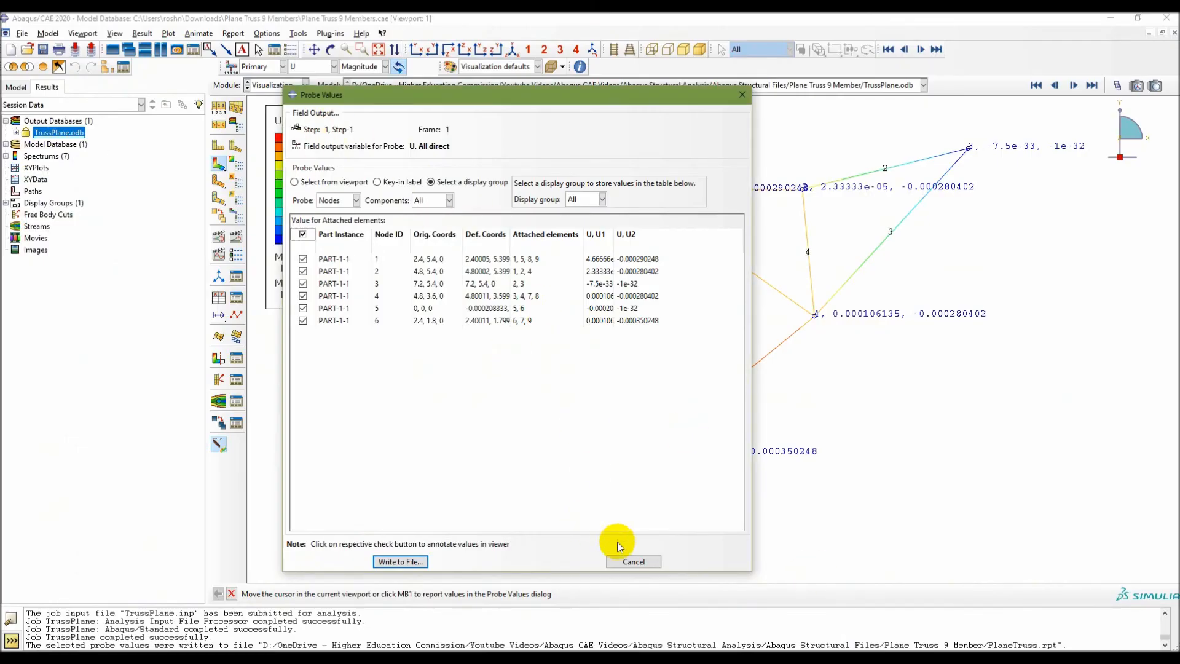
Close the Probe Values dialog, clearing its table, and display stress S with component S11 on the truss.
left_click(633, 561)
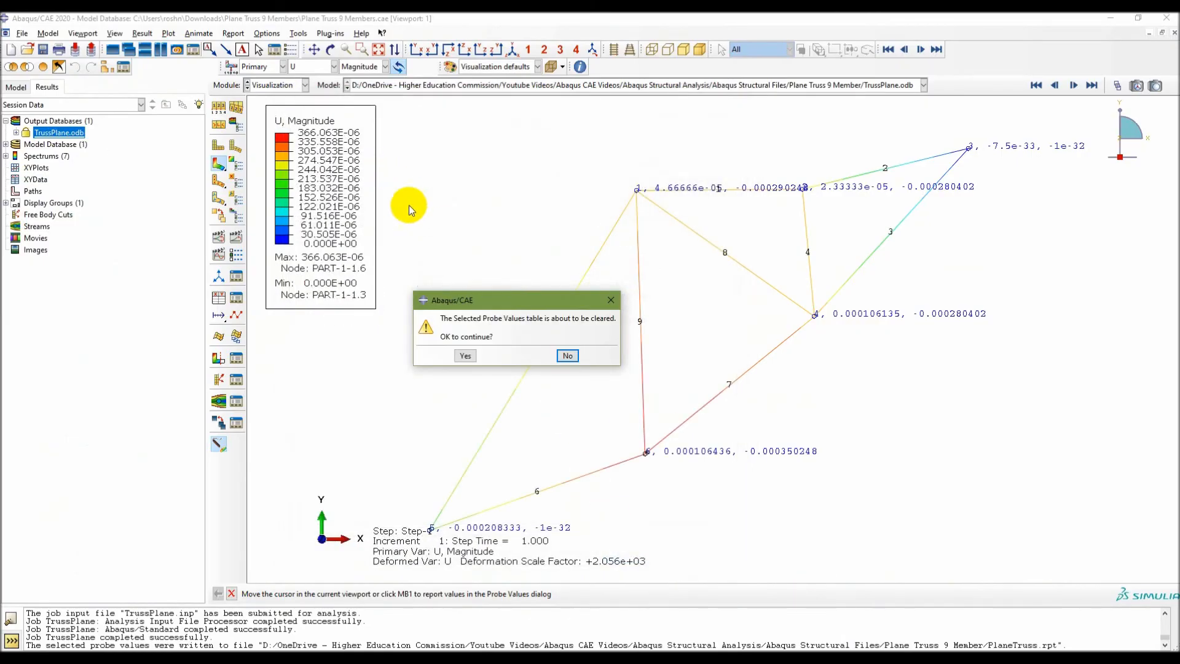
left_click(466, 356)
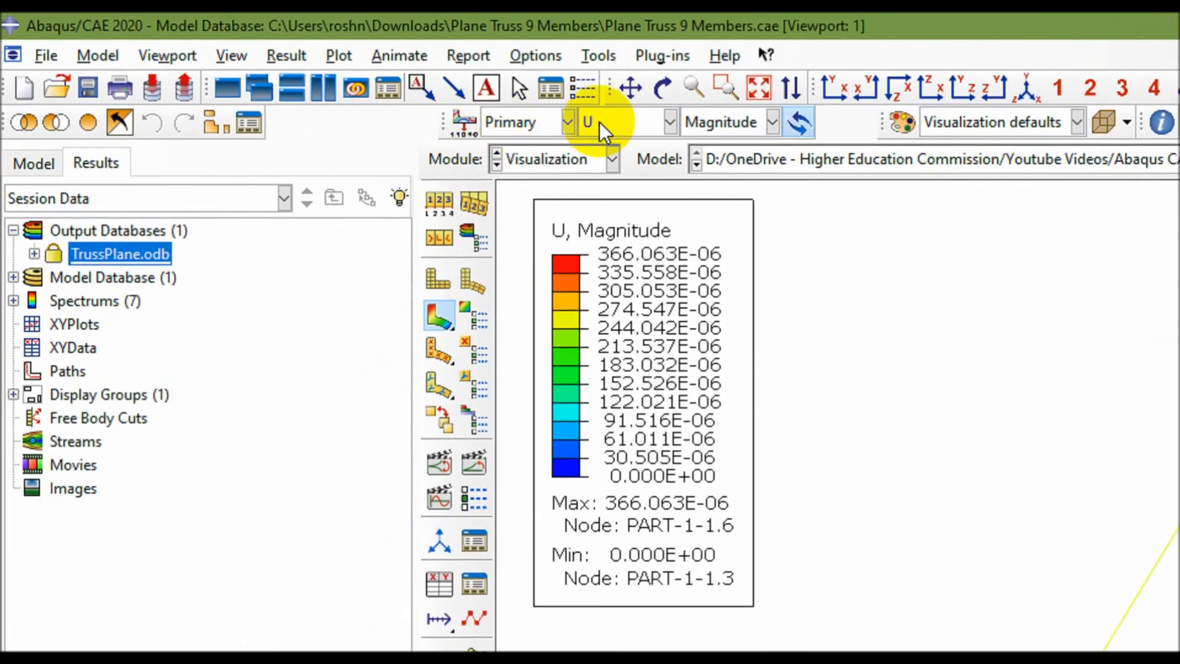
left_click(326, 67)
left_click(620, 148)
left_click(699, 126)
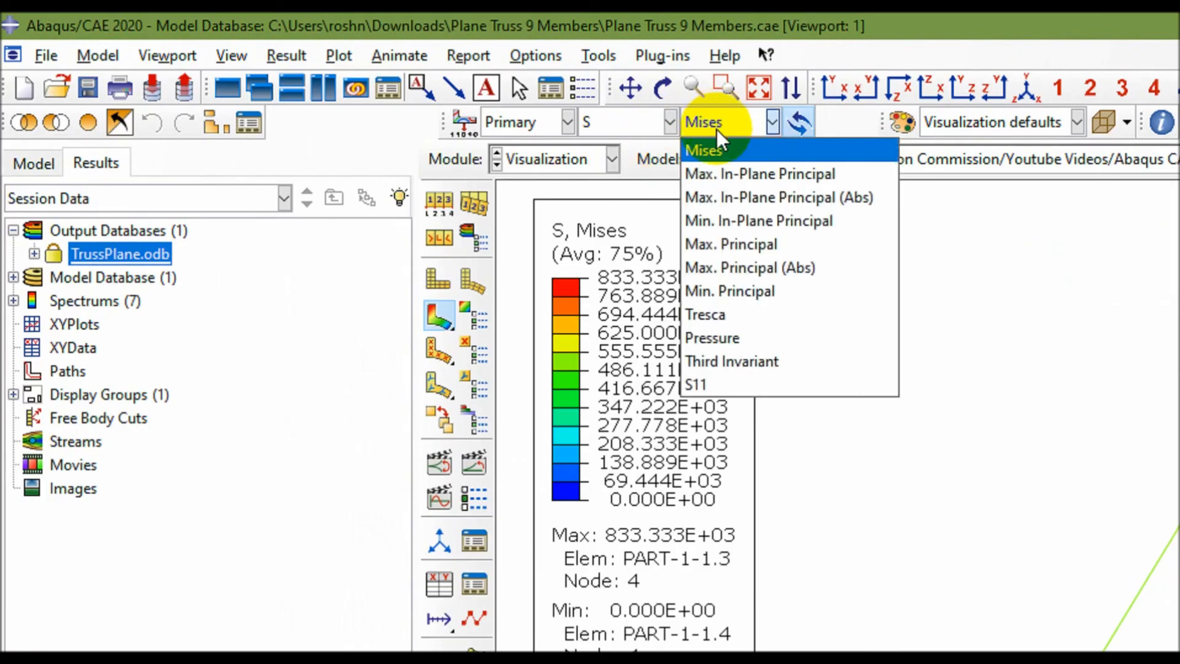
left_click(734, 391)
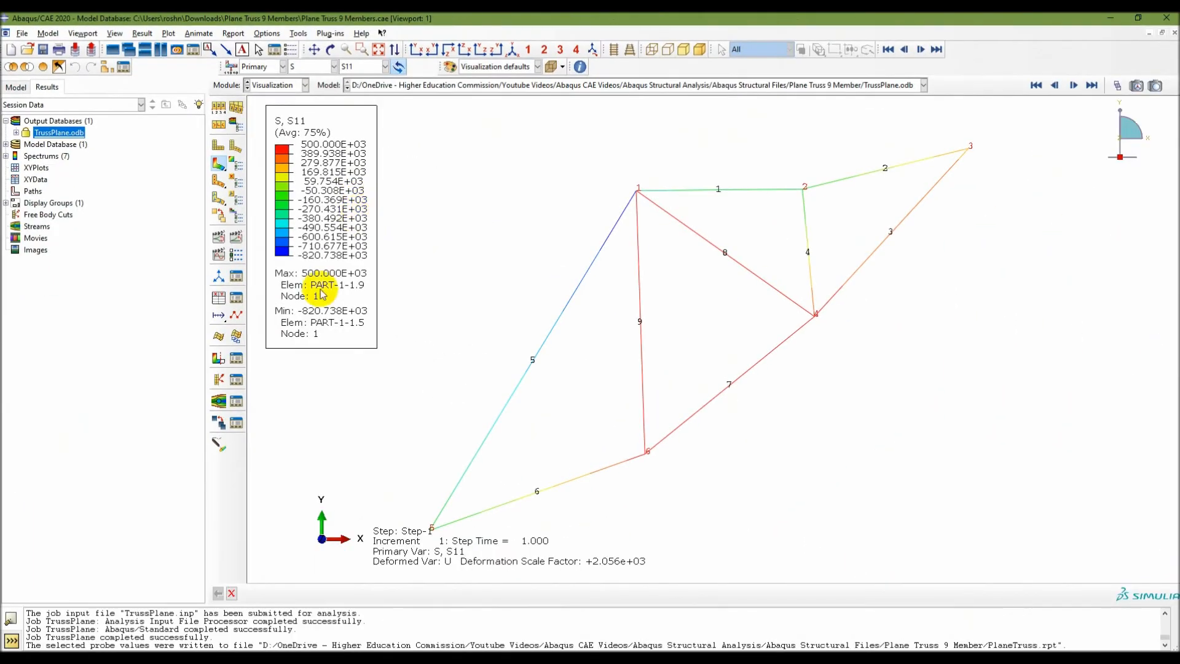
Set up Probe Values to probe elements with all direct stress components at the centroid position.
left_click(217, 445)
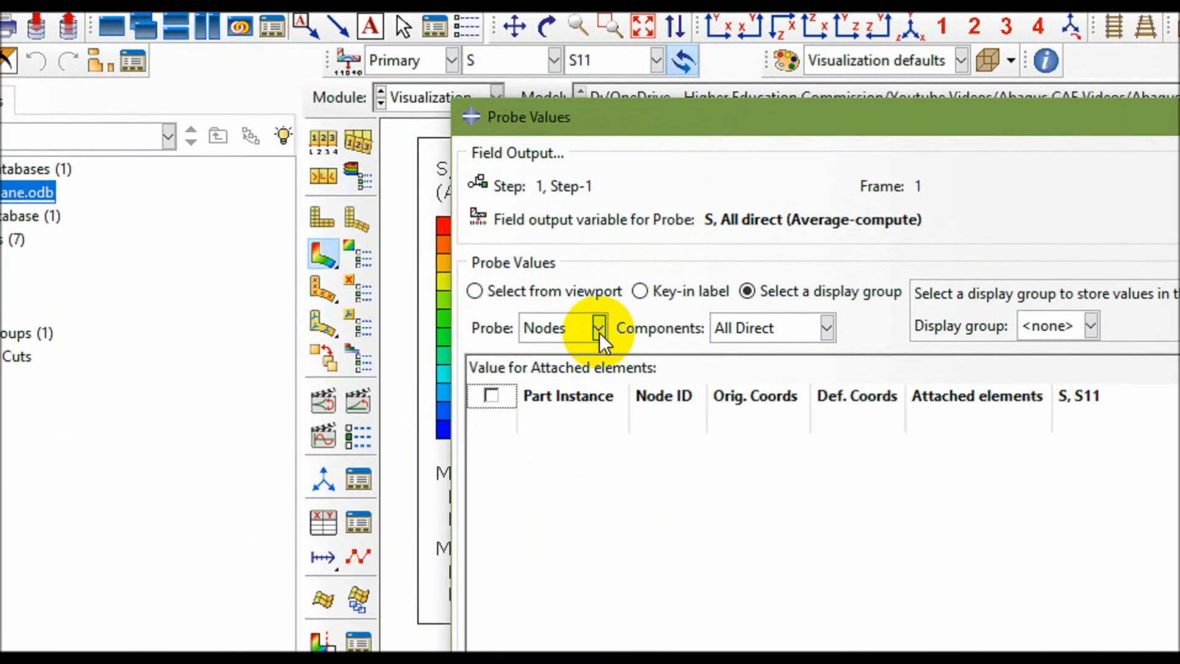
left_click(356, 201)
left_click(551, 379)
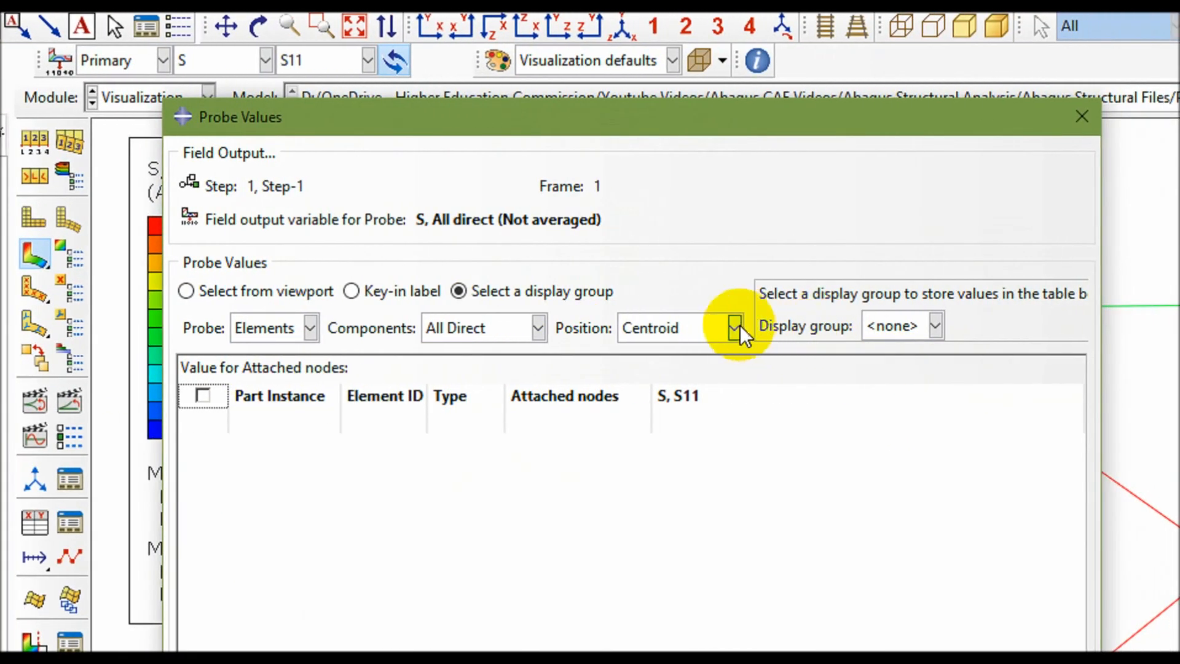
left_click(738, 327)
left_click(673, 376)
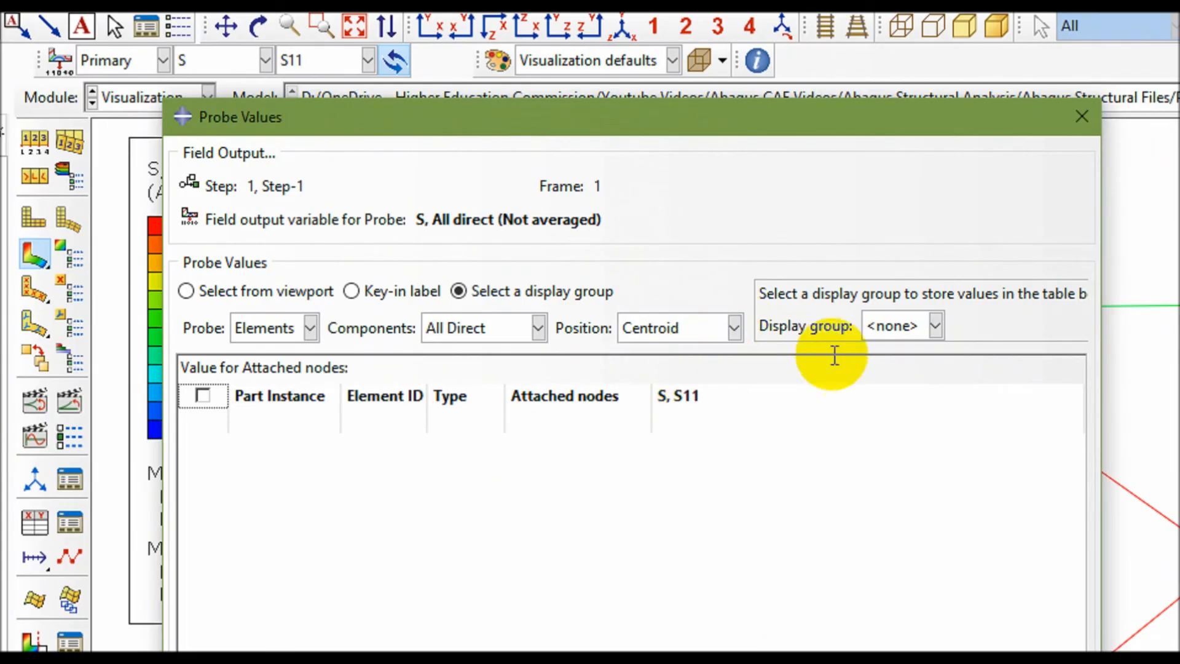
Probe S11 for the display group All and annotate the values of all truss elements in the viewport.
left_click(916, 325)
left_click(894, 370)
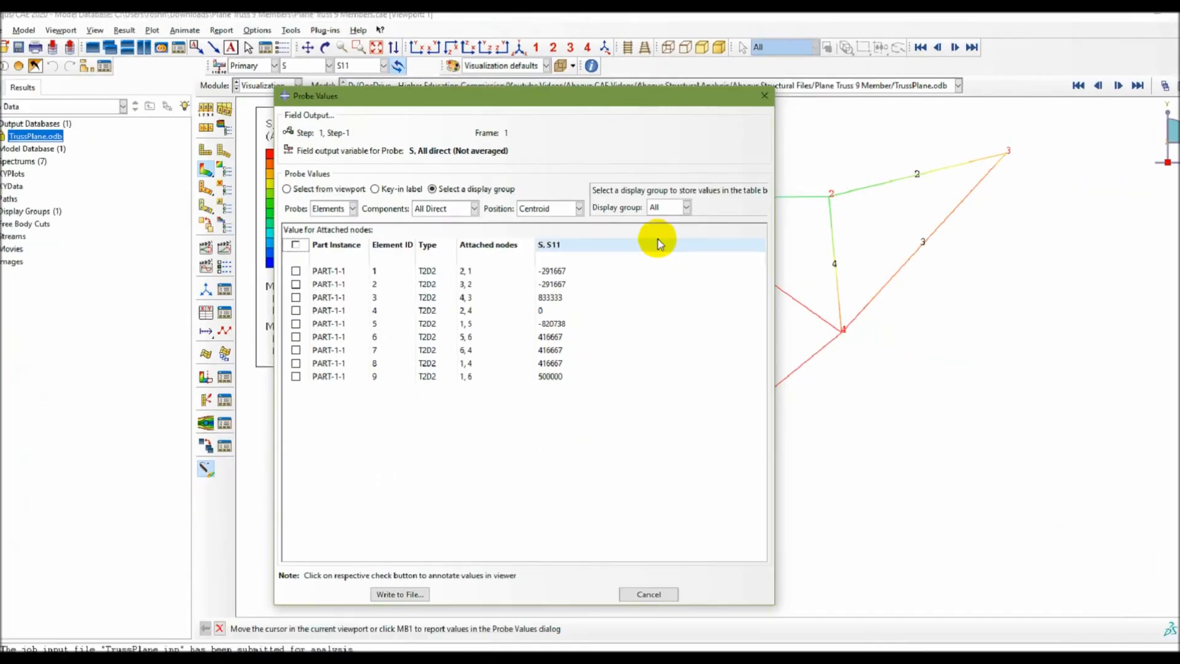
left_click(303, 235)
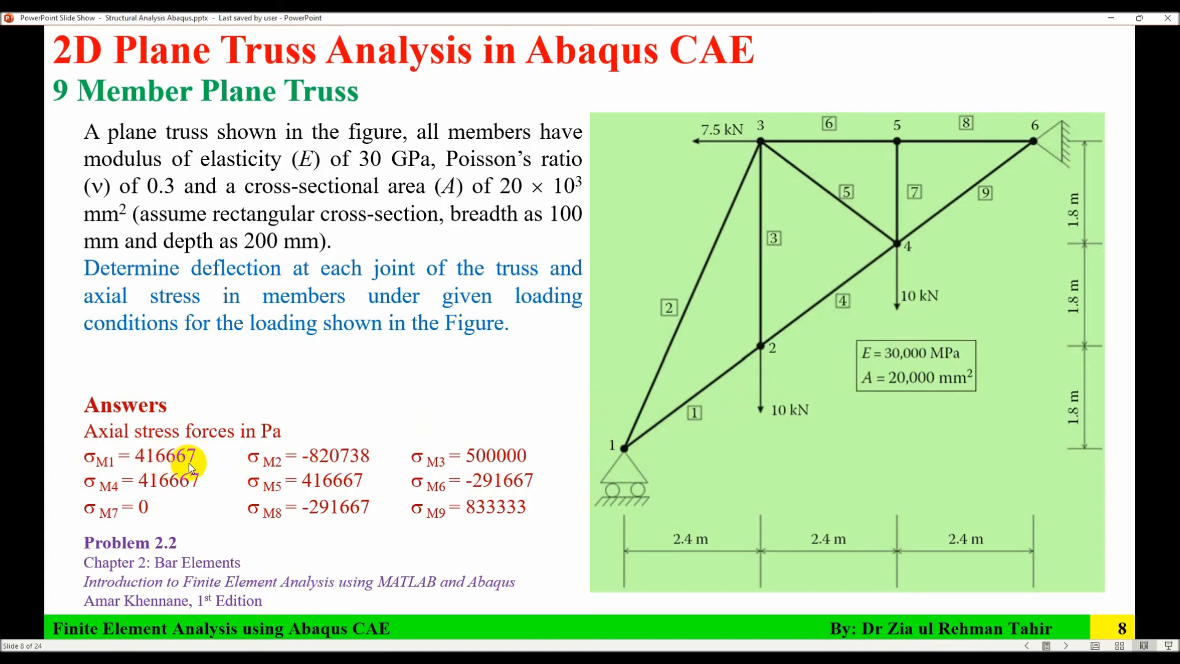
Compare the probed element S11 stresses with the axial stress answers on the PowerPoint slide, returning to Abaqus/CAE.
key("alt+Tab")
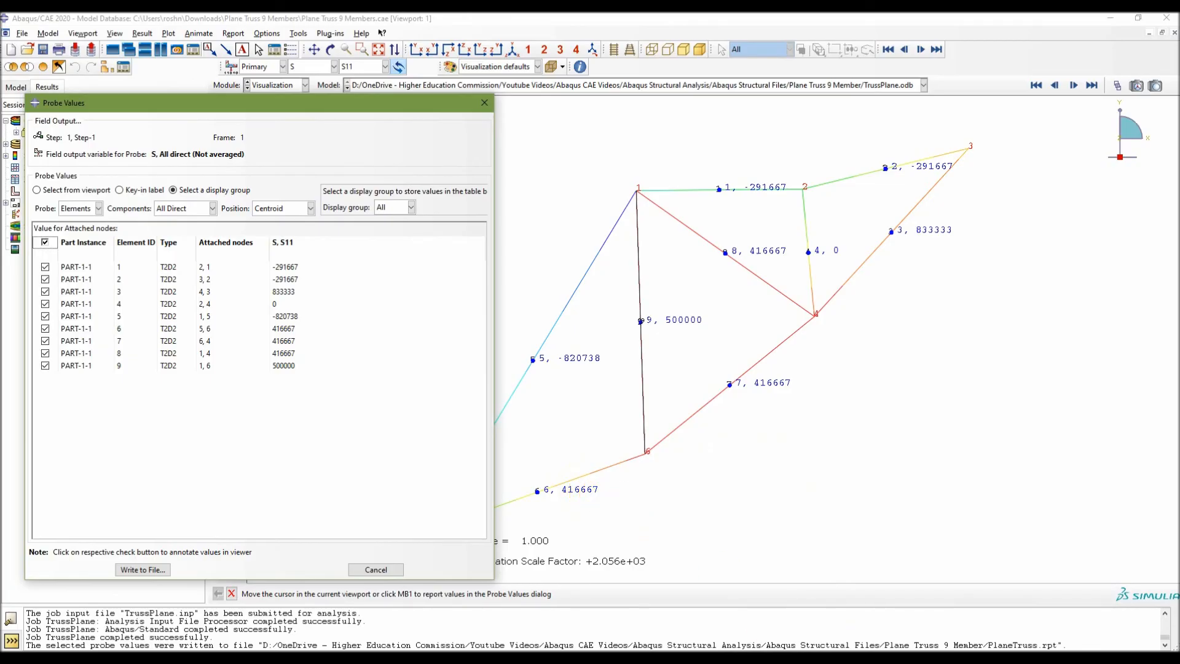
key("alt+Tab")
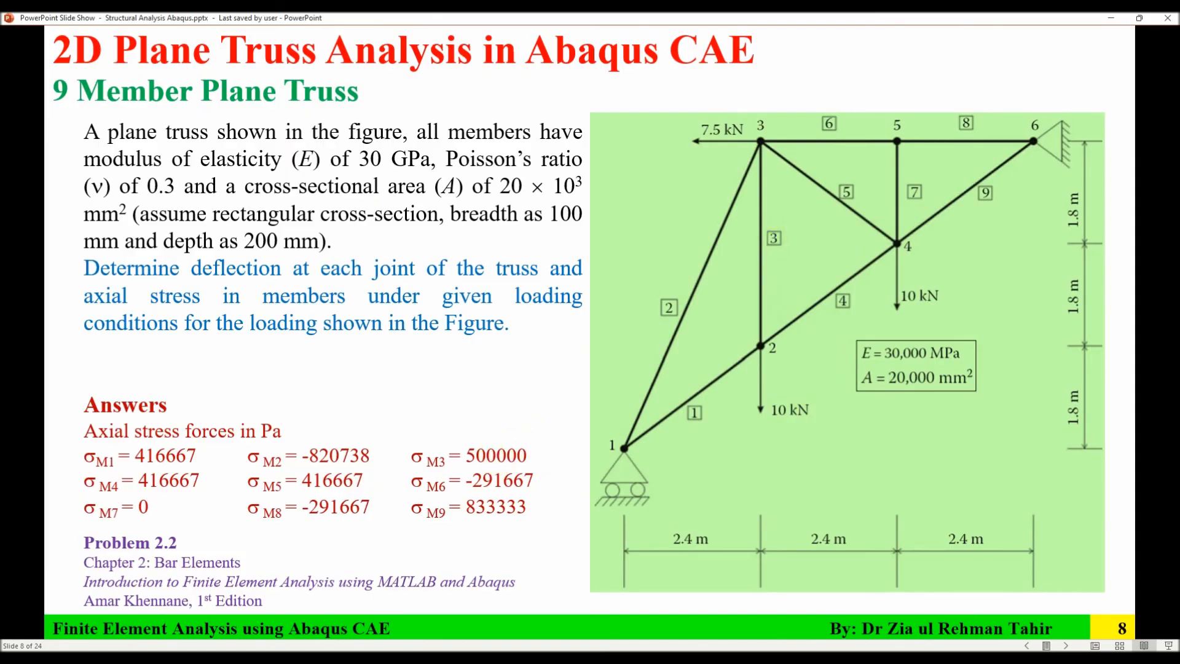
key("alt+Tab")
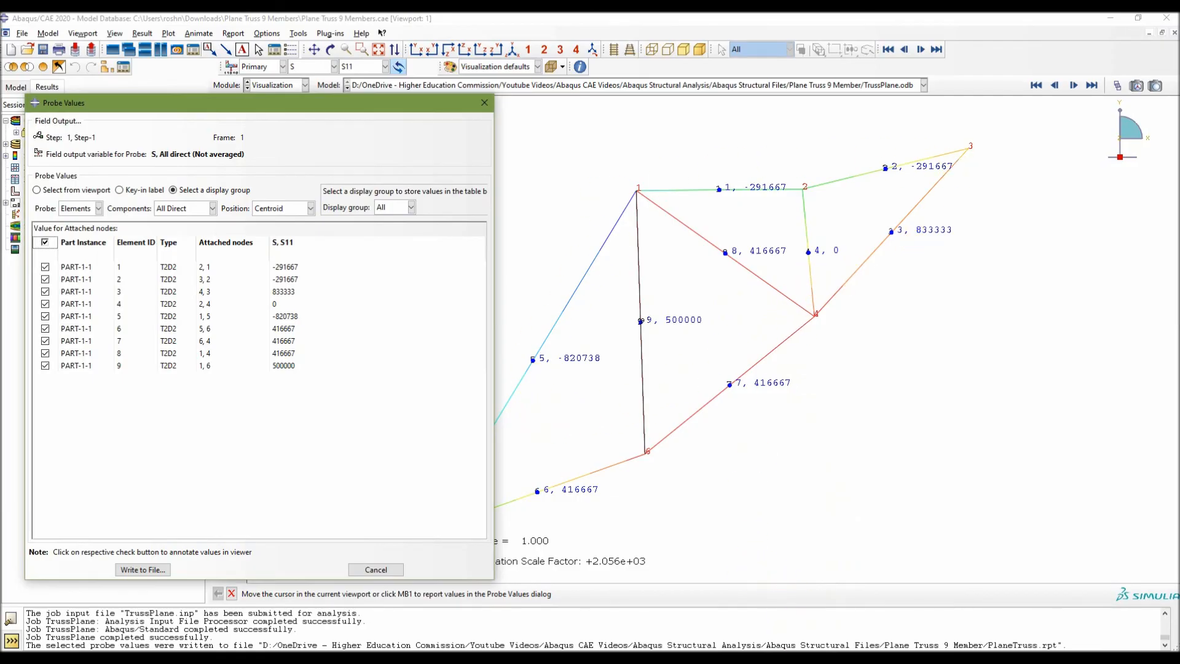
key("alt+Tab")
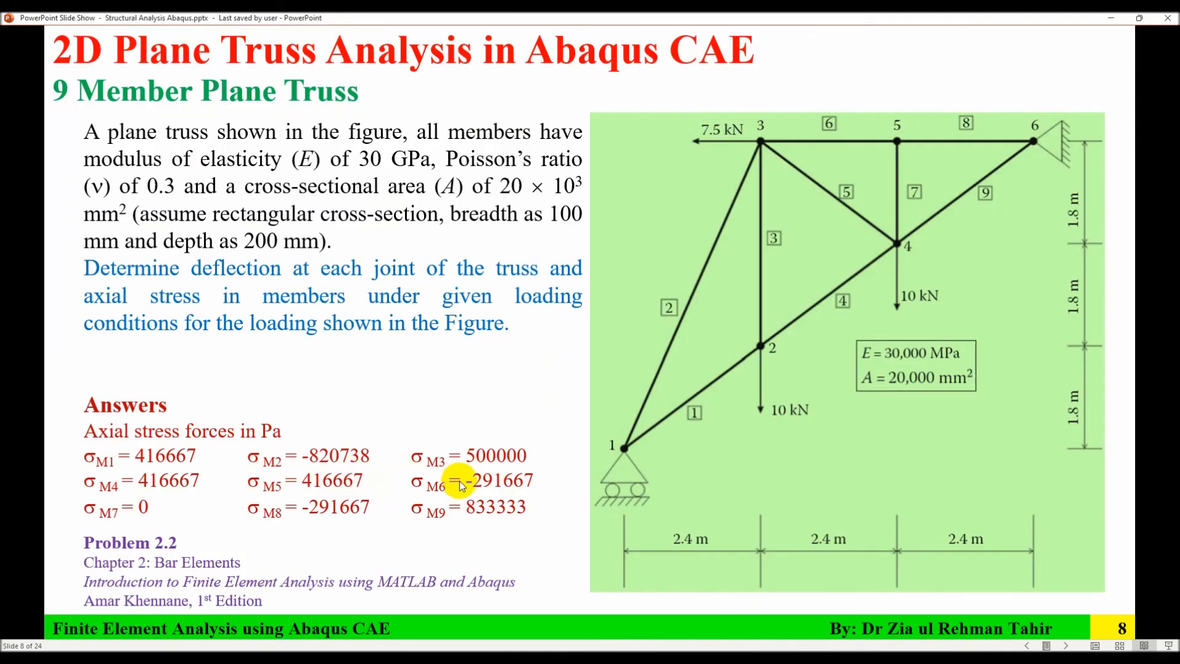
left_click(719, 662)
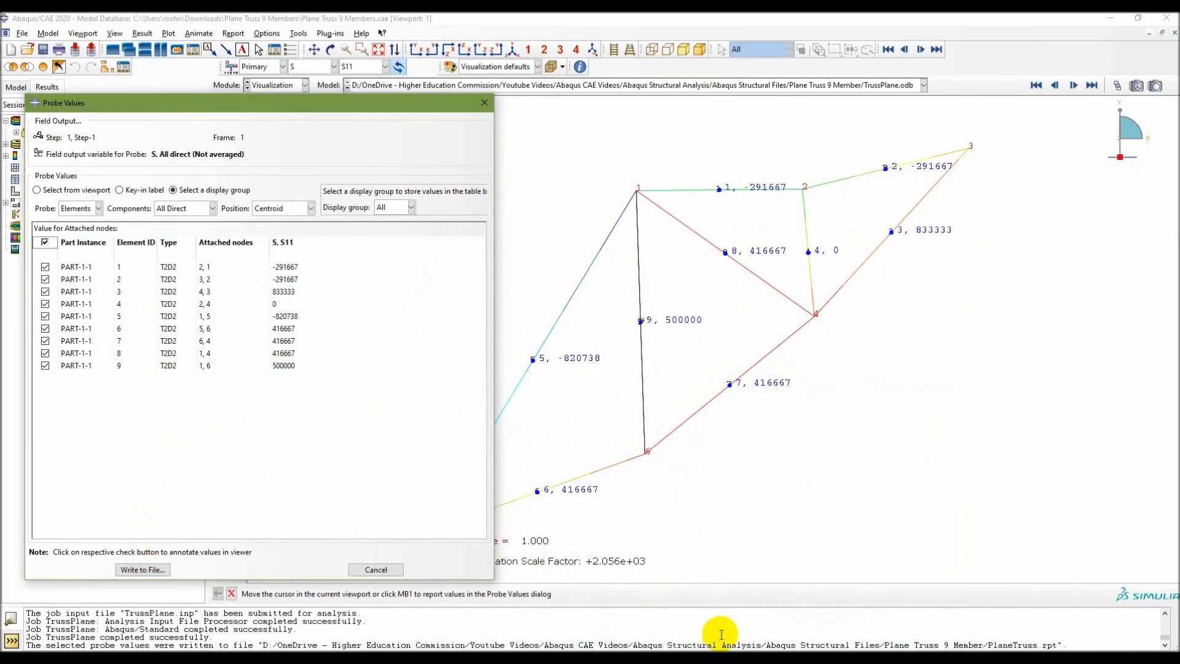
Append the probed element S11 stresses to PlaneTruss.rpt, including column totals and column min/max.
left_click(718, 661)
left_click(1167, 17)
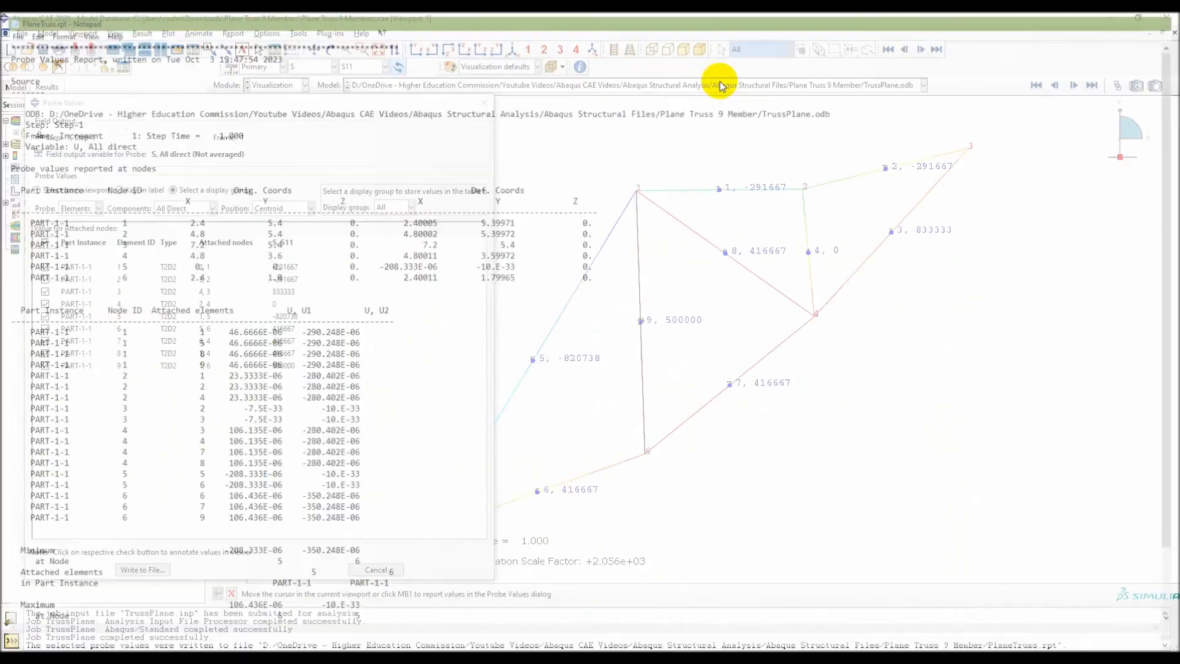
left_click(142, 571)
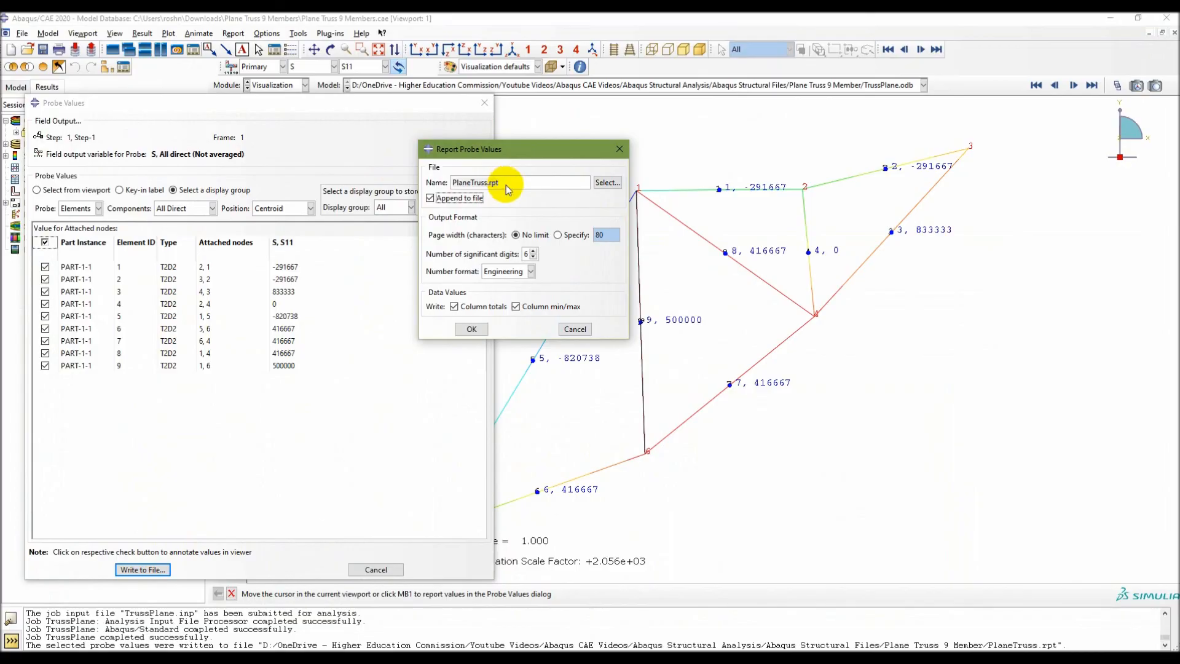
left_click(471, 328)
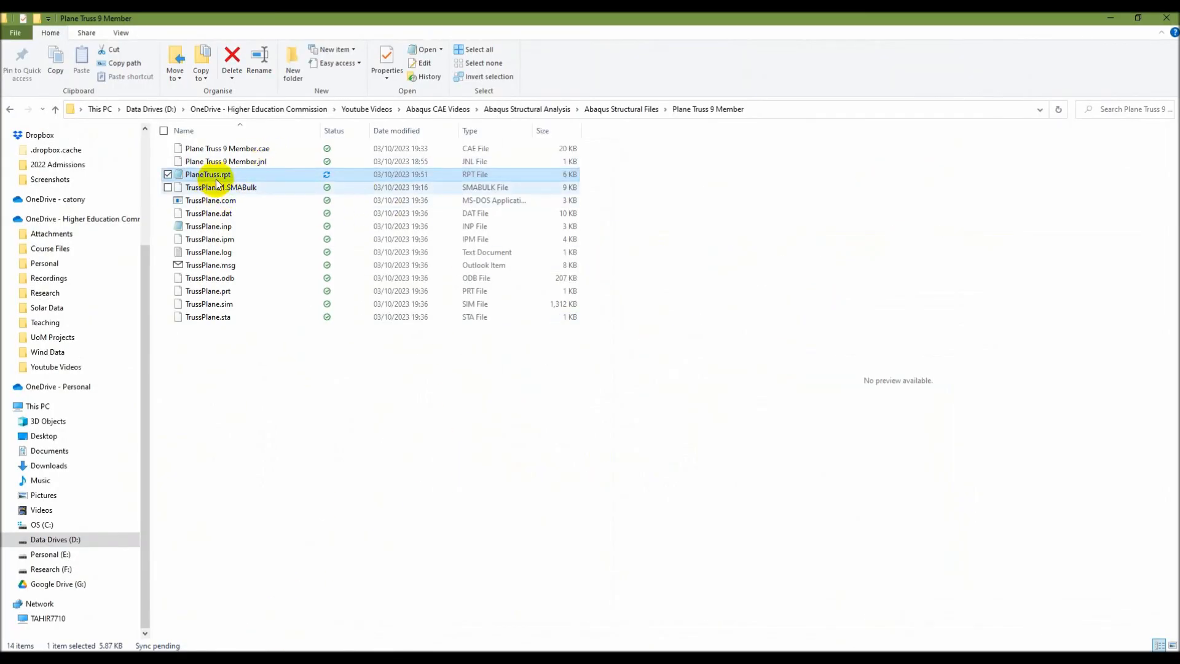
Open PlaneTruss.rpt from the Plane Truss 9 Member folder in a maximized Notepad window and review the appended element stress report.
left_click(216, 176)
double_click(215, 176)
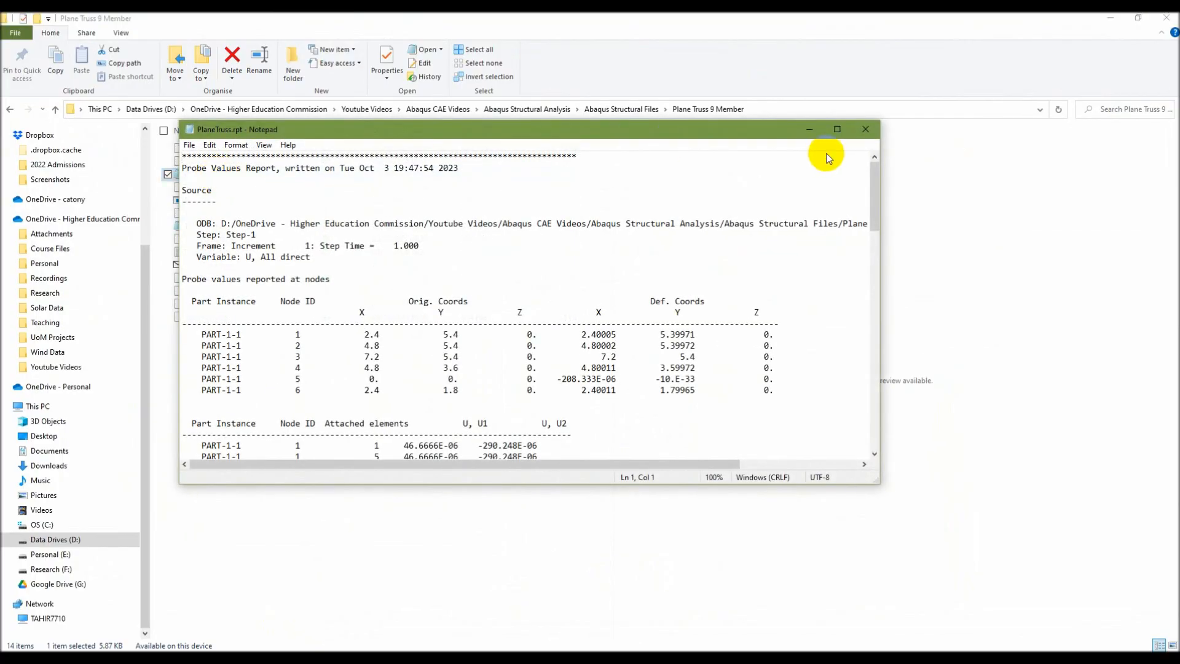
left_click(838, 127)
scroll(317, 400, "down", 15)
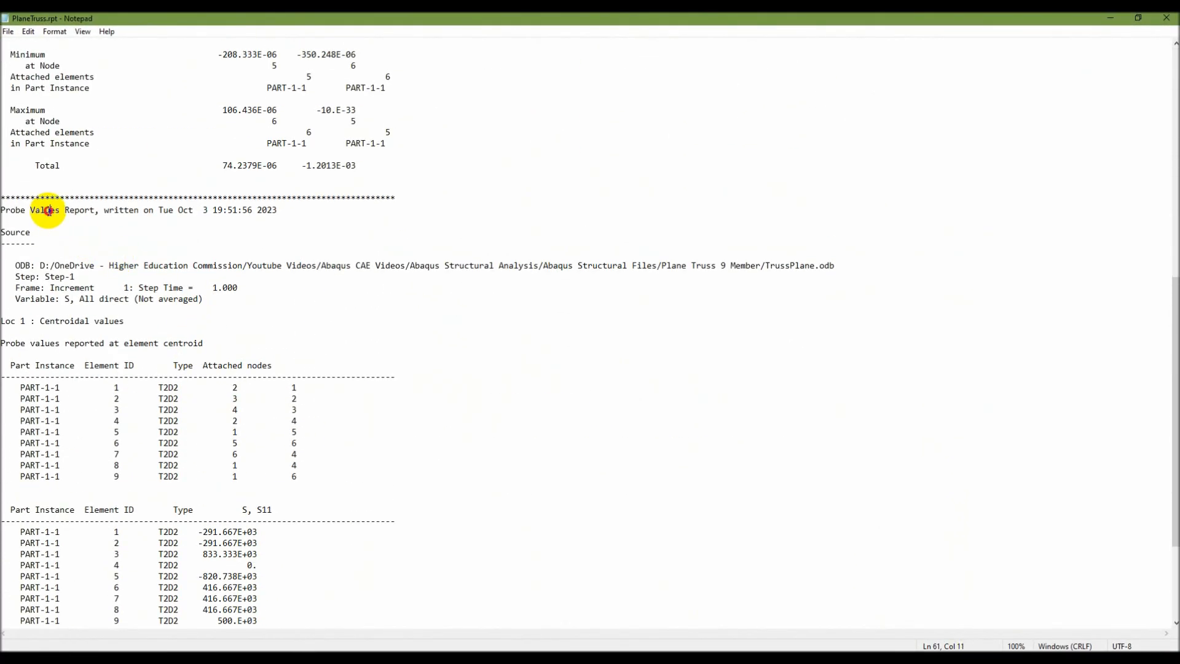
scroll(90, 330, "down", 2)
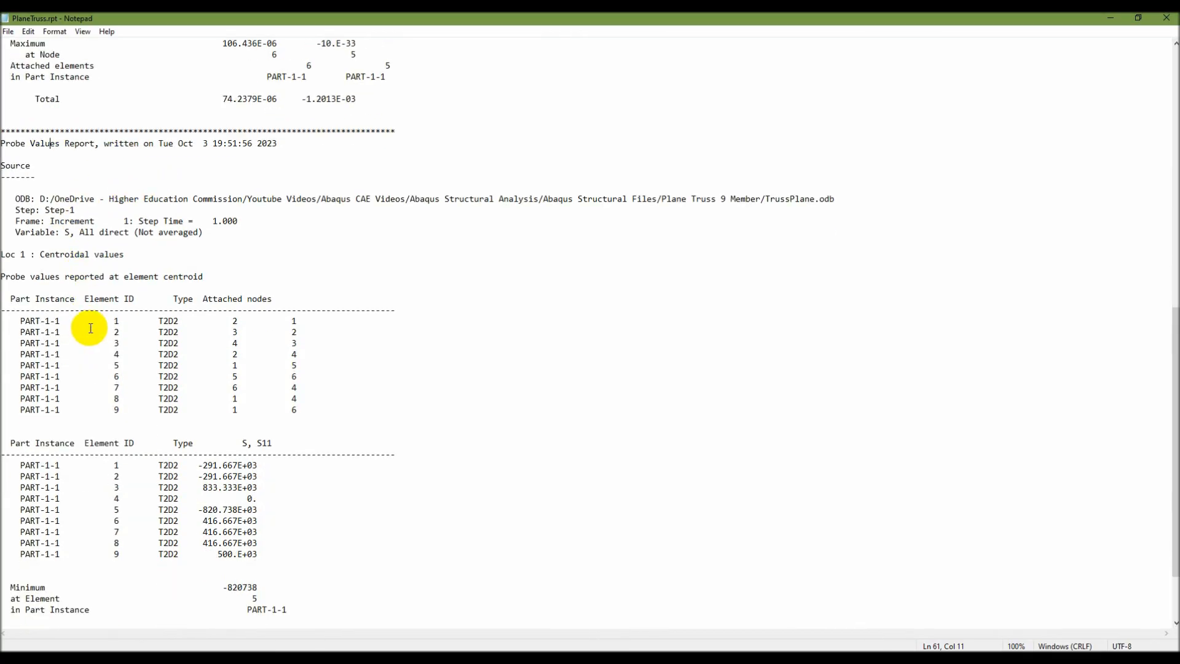
scroll(97, 316, "down", 3)
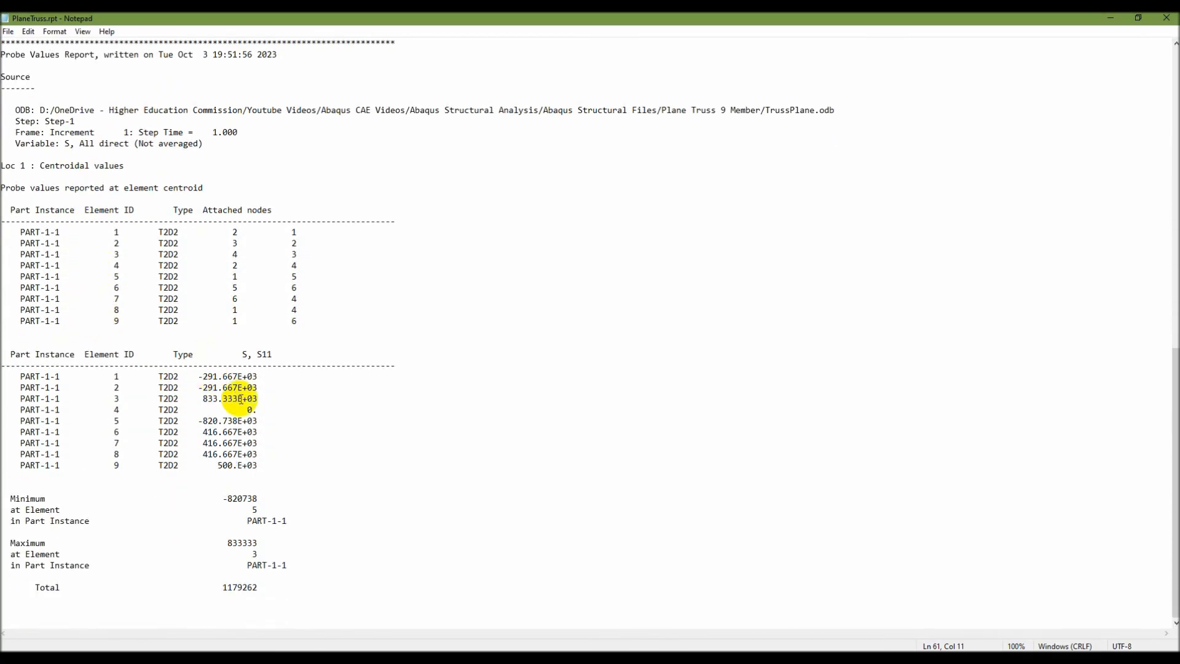
Highlight the reported S11 rows for elements 1 to 9, and switch to the PowerPoint slide show to review the stress answers and workflow.
left_click_drag(20, 376, 280, 474)
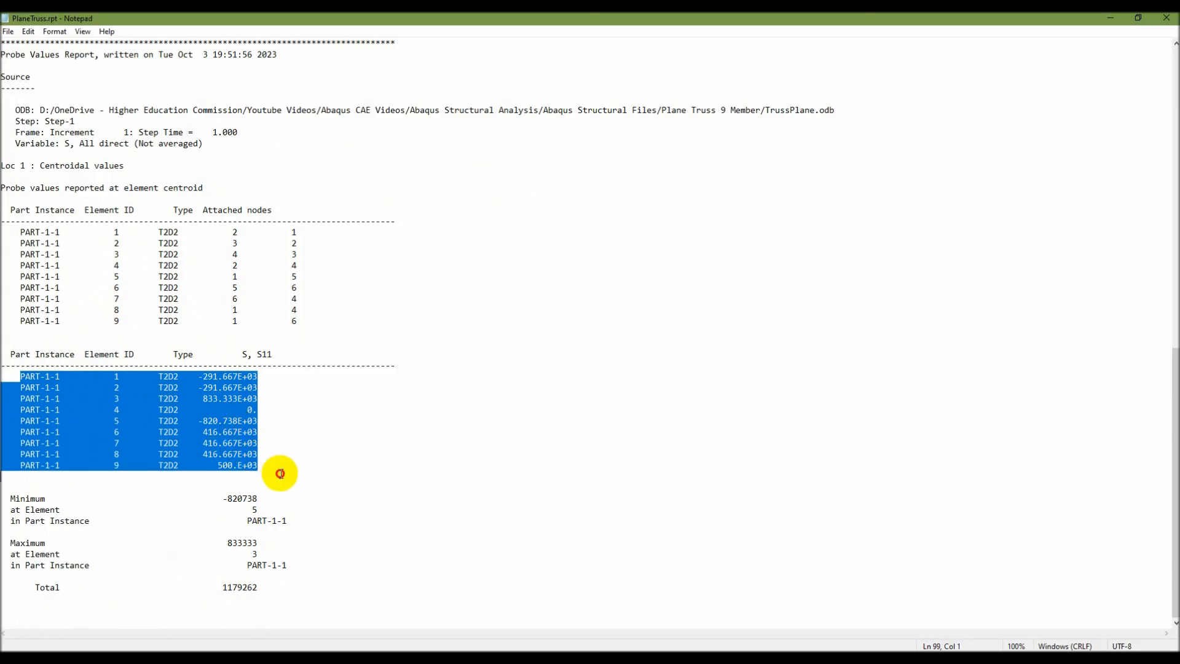
left_click(208, 421)
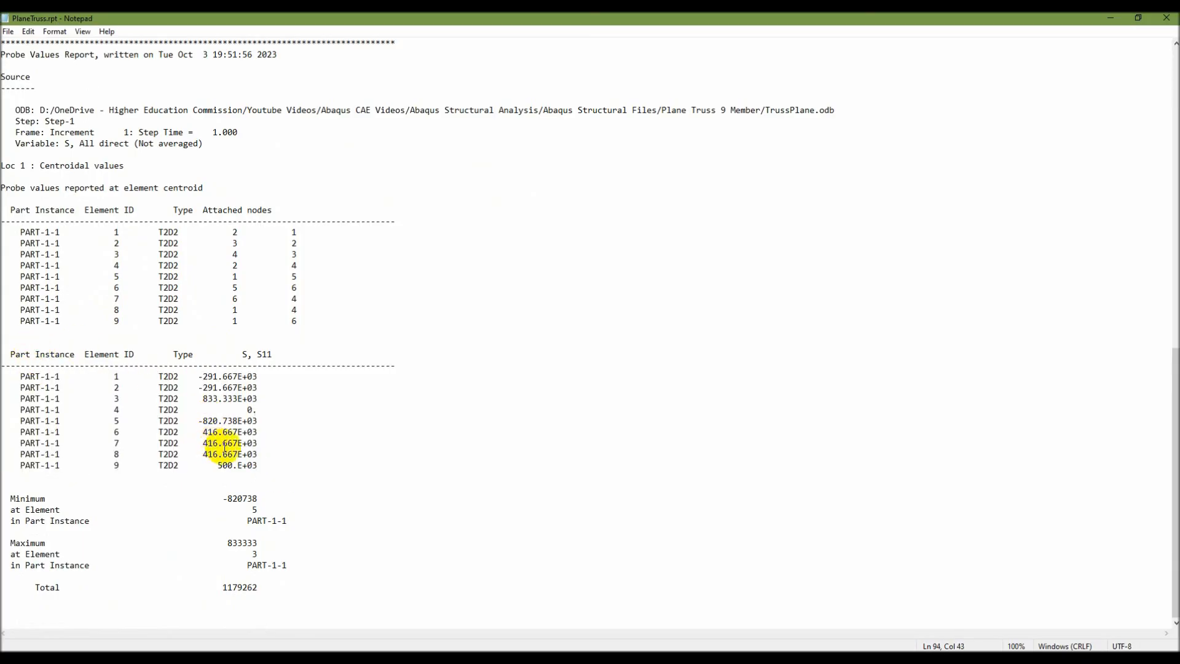
left_click_drag(263, 462, 21, 365)
left_click(729, 660)
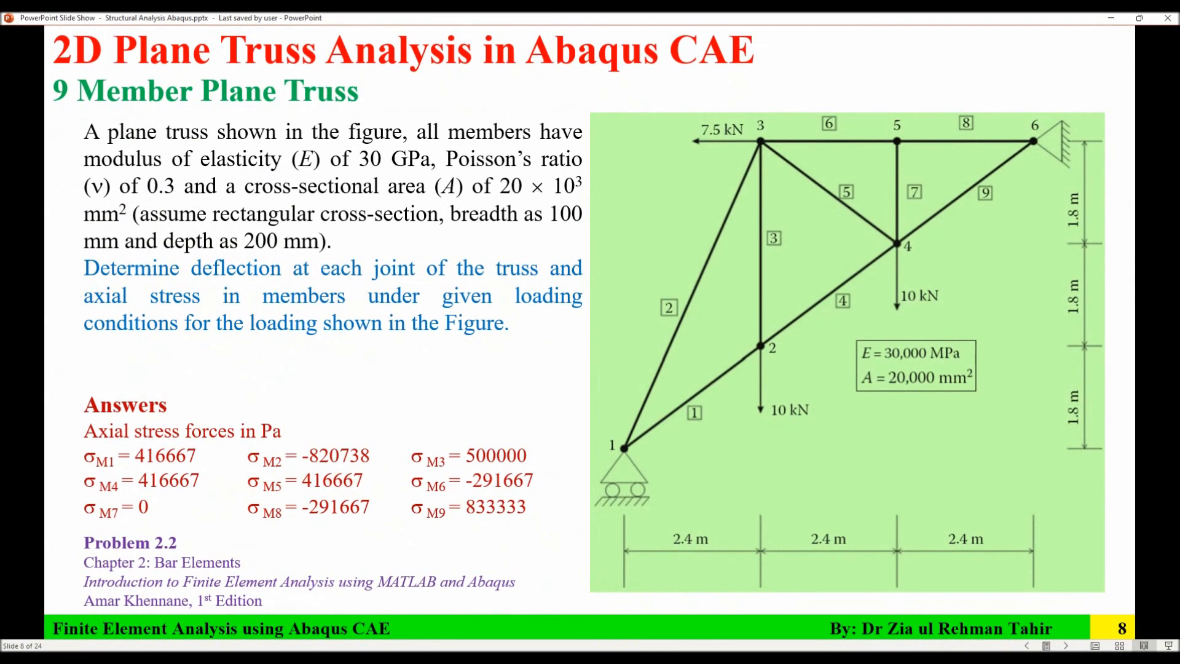
left_click(617, 660)
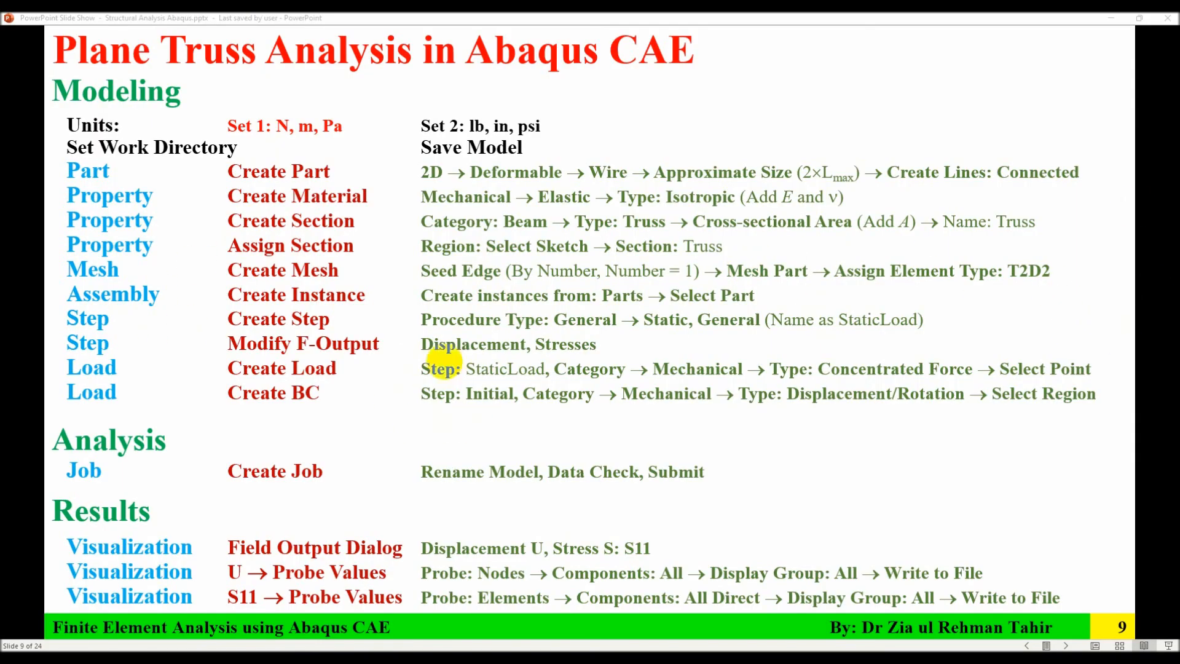